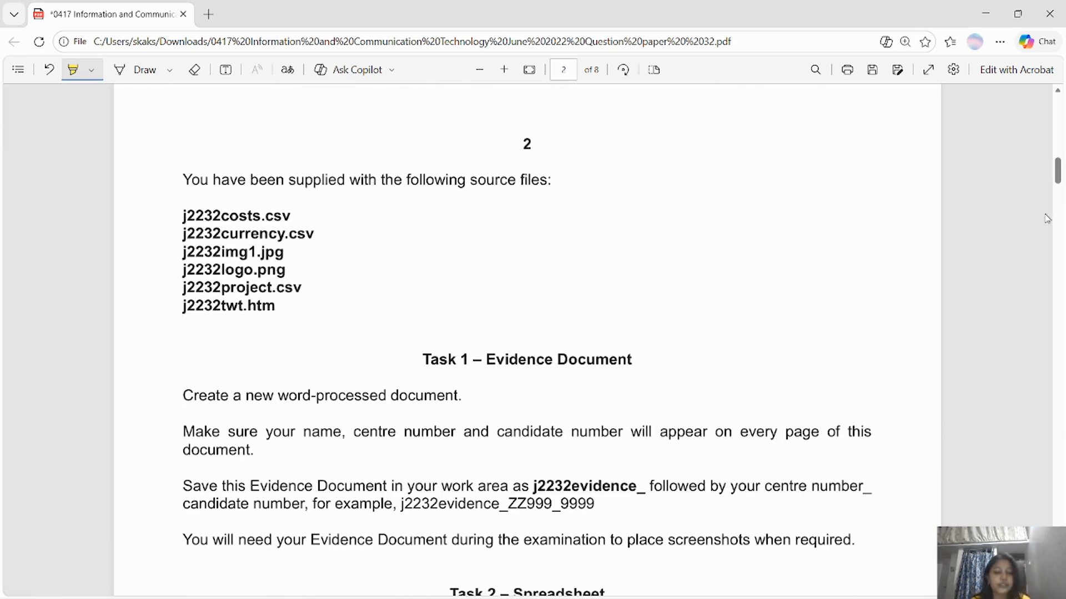
Review the six source files in the folder, then go back to the question paper.
{"action": "key", "text": "alt+Tab"}
{"action": "key", "text": "Tab"}
{"action": "left_click_drag", "start_coordinate": [640, 312], "coordinate": [263, 142]}
{"action": "left_click", "coordinate": [462, 318]}
{"action": "key", "text": "alt+Tab"}
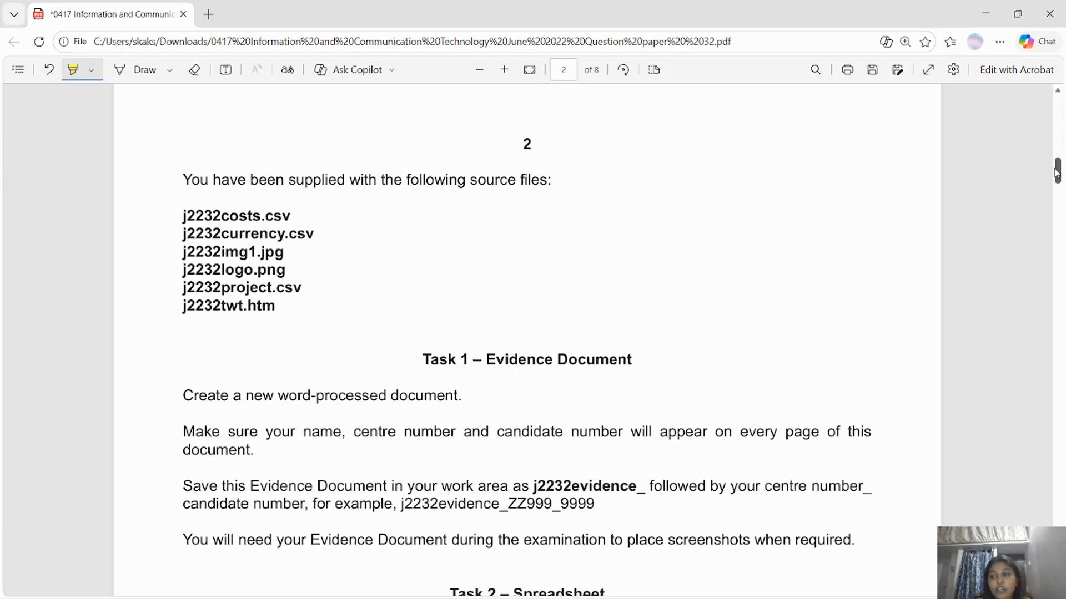
{"action": "left_click_drag", "start_coordinate": [1057, 173], "coordinate": [1057, 183]}
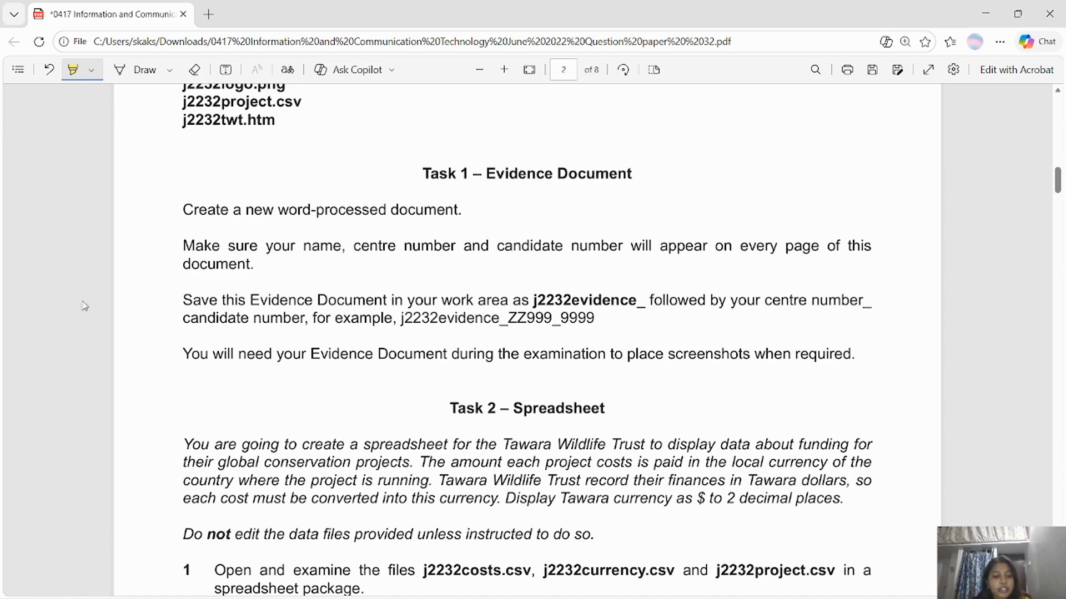
Launch Word from a search and create a blank document.
{"action": "key", "text": "alt+Tab"}
{"action": "left_click", "coordinate": [107, 581]}
{"action": "type", "text": "word"}
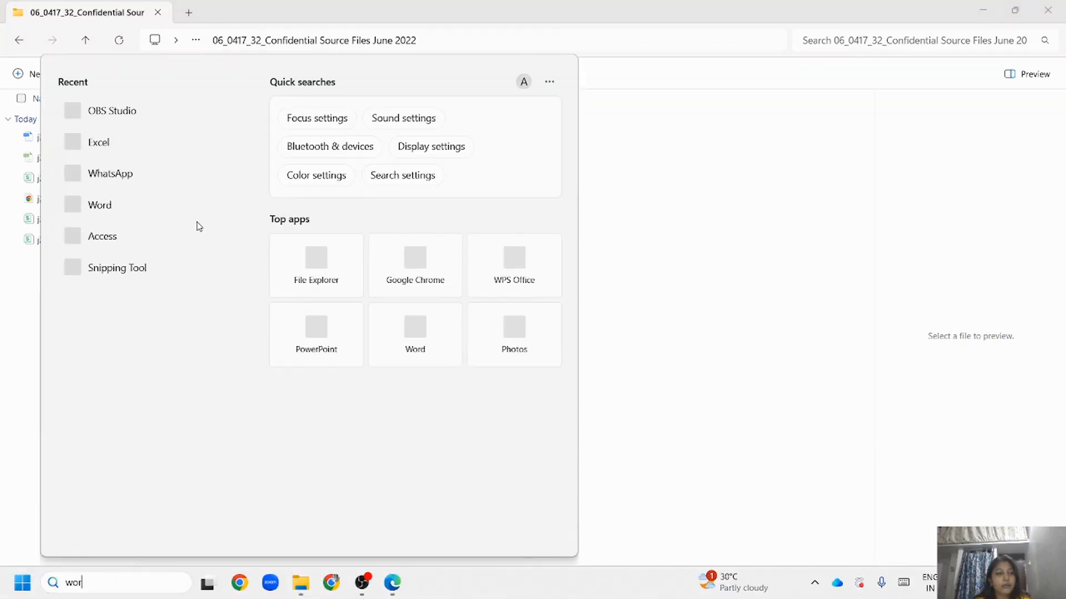
{"action": "left_click", "coordinate": [156, 155]}
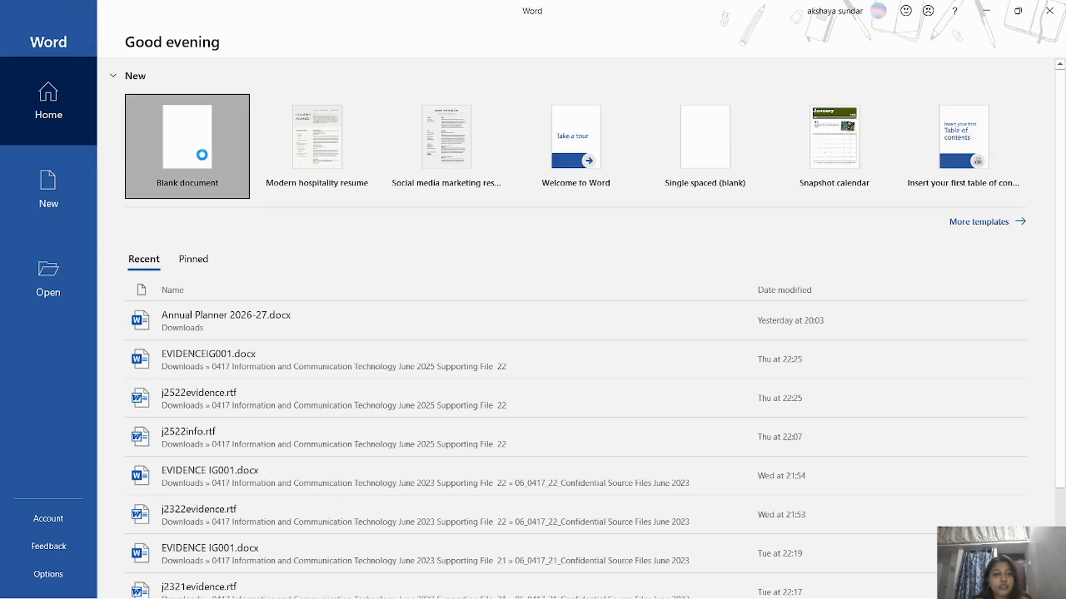
{"action": "left_click", "coordinate": [188, 146]}
Enter your name, centre number and candidate number in the document header.
{"action": "double_click", "coordinate": [271, 181]}
{"action": "type", "text": "A"}
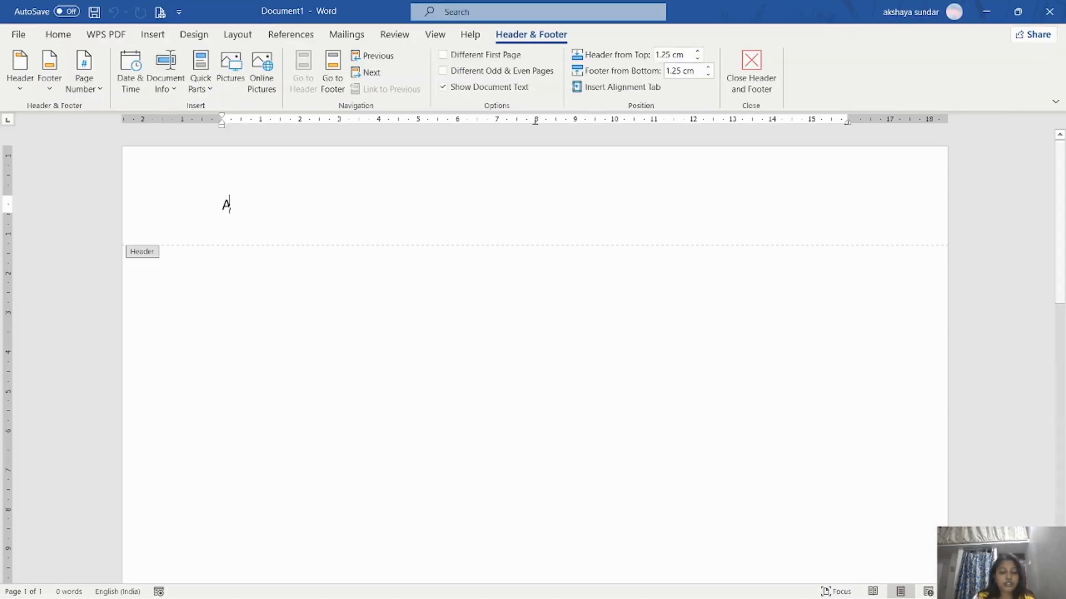
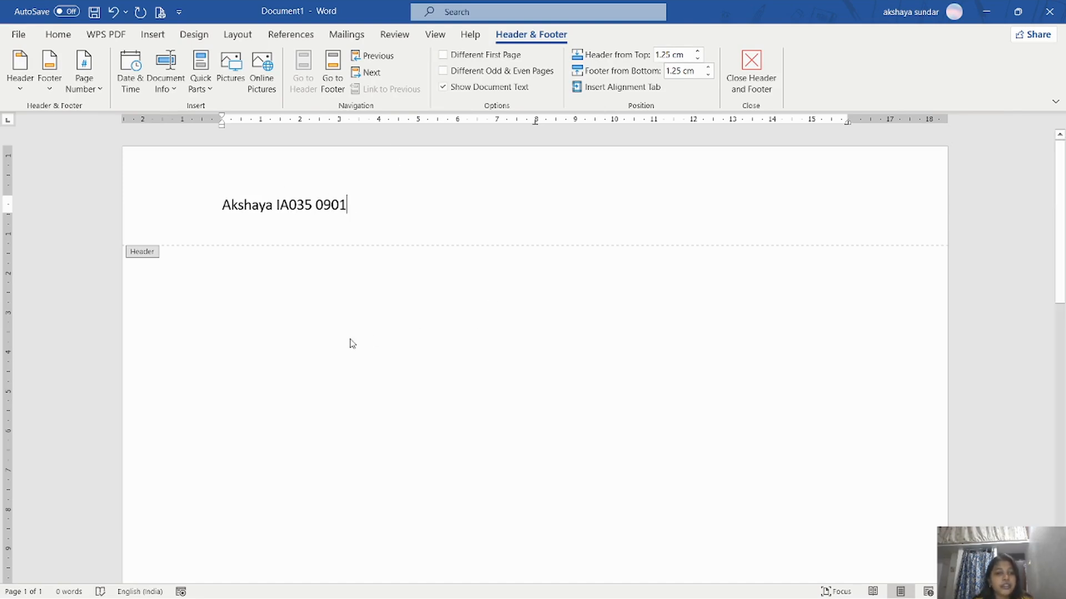
{"action": "double_click", "coordinate": [350, 342]}
{"action": "key", "text": "alt+Tab"}
{"action": "key", "text": "alt+Tab"}
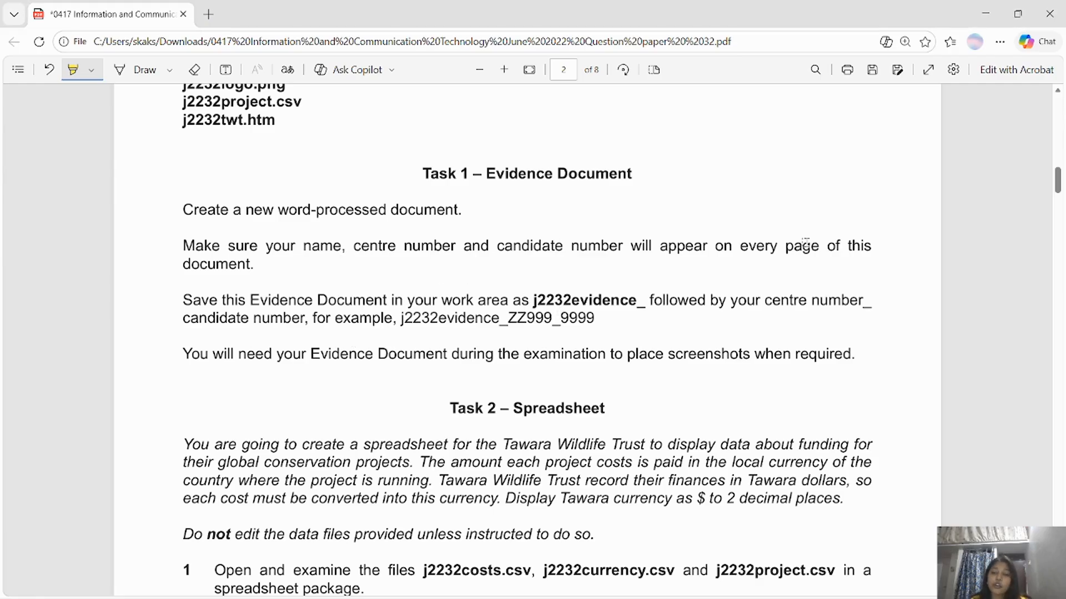
{"action": "left_click_drag", "start_coordinate": [738, 246], "coordinate": [819, 256]}
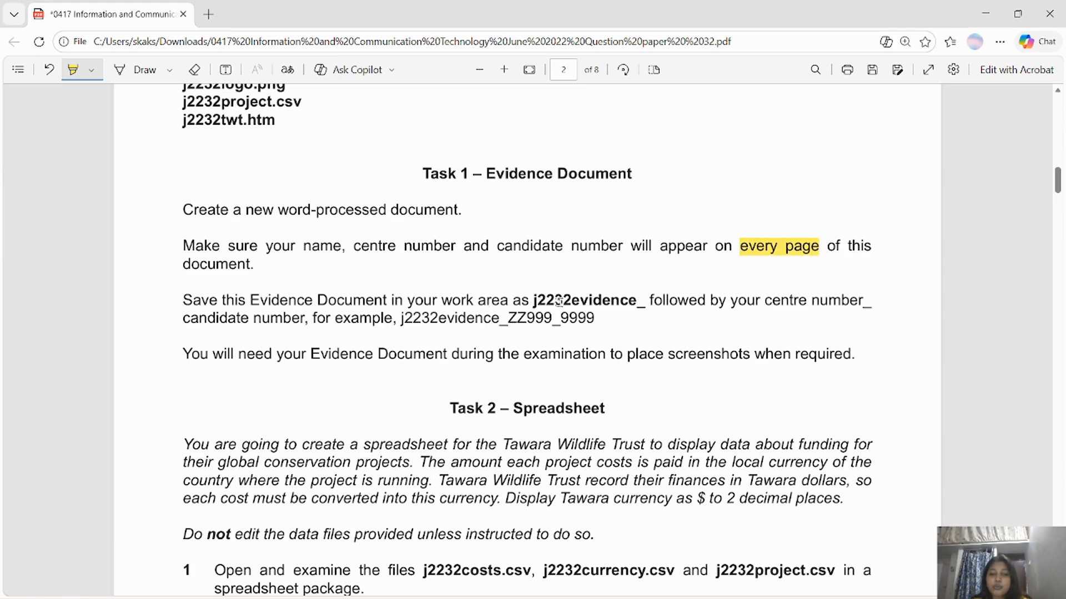
{"action": "key", "text": "alt+Tab"}
Save it as j2232evidence_ plus centre and candidate numbers in the confidential source files folder.
{"action": "left_click", "coordinate": [19, 33]}
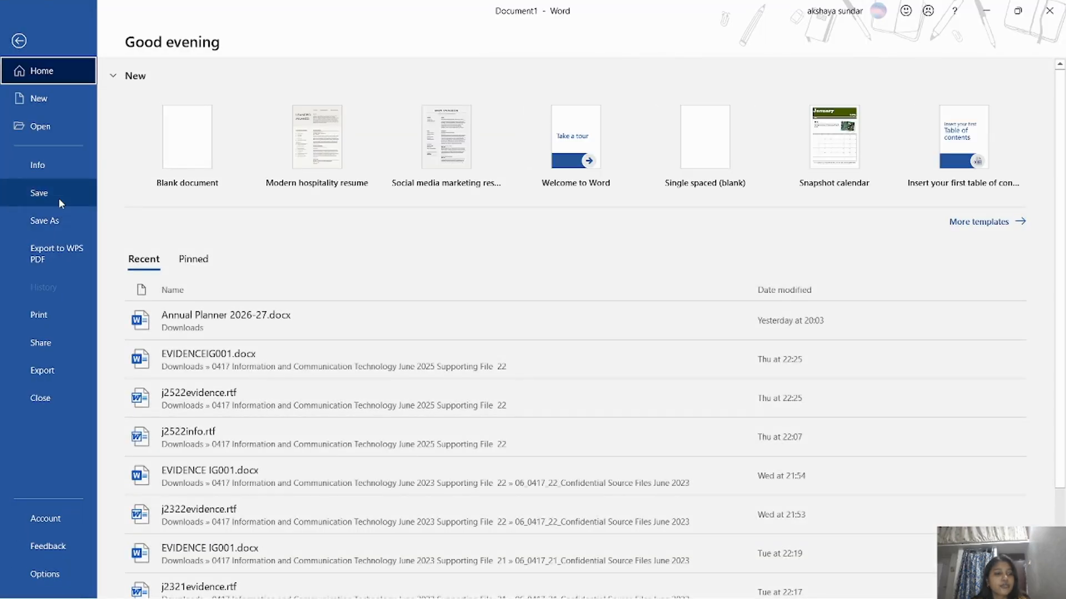
{"action": "left_click", "coordinate": [58, 197]}
{"action": "left_click", "coordinate": [201, 276]}
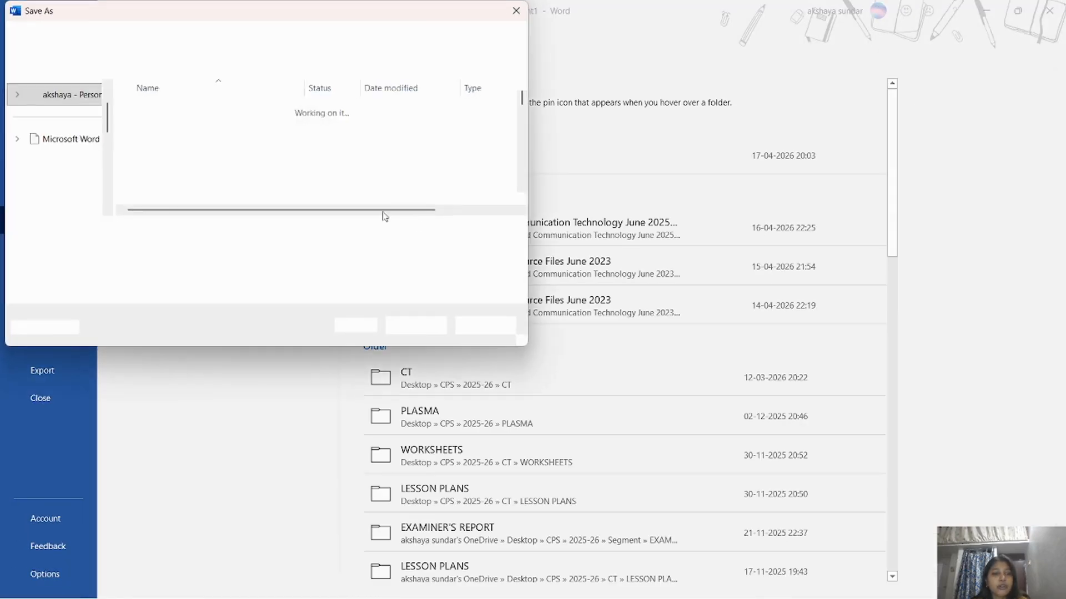
{"action": "left_click", "coordinate": [63, 156]}
{"action": "left_click", "coordinate": [164, 151]}
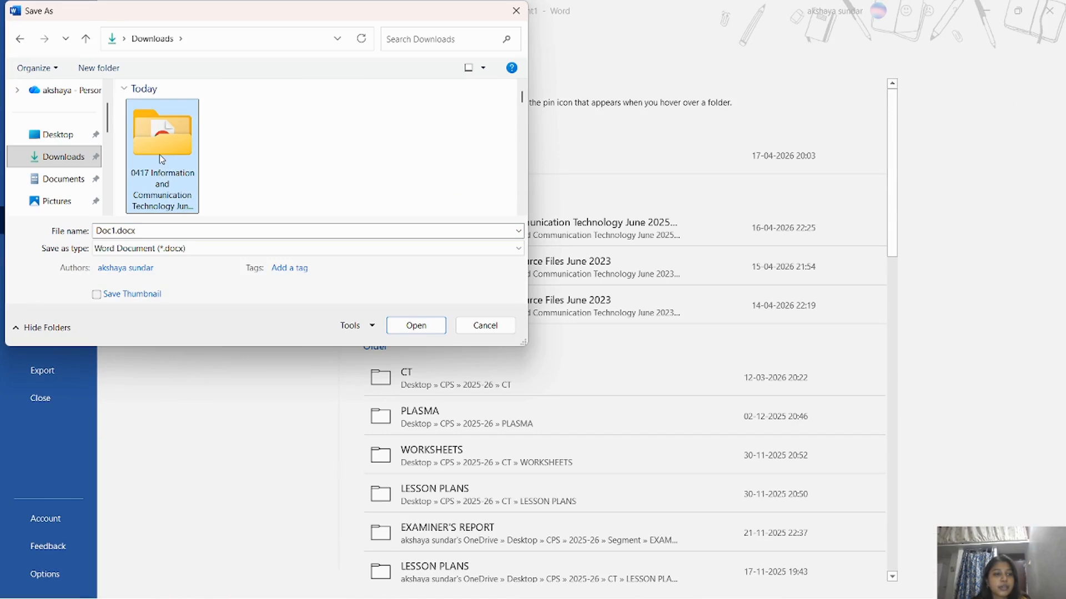
{"action": "double_click", "coordinate": [160, 159]}
{"action": "double_click", "coordinate": [189, 129]}
{"action": "left_click", "coordinate": [177, 225]}
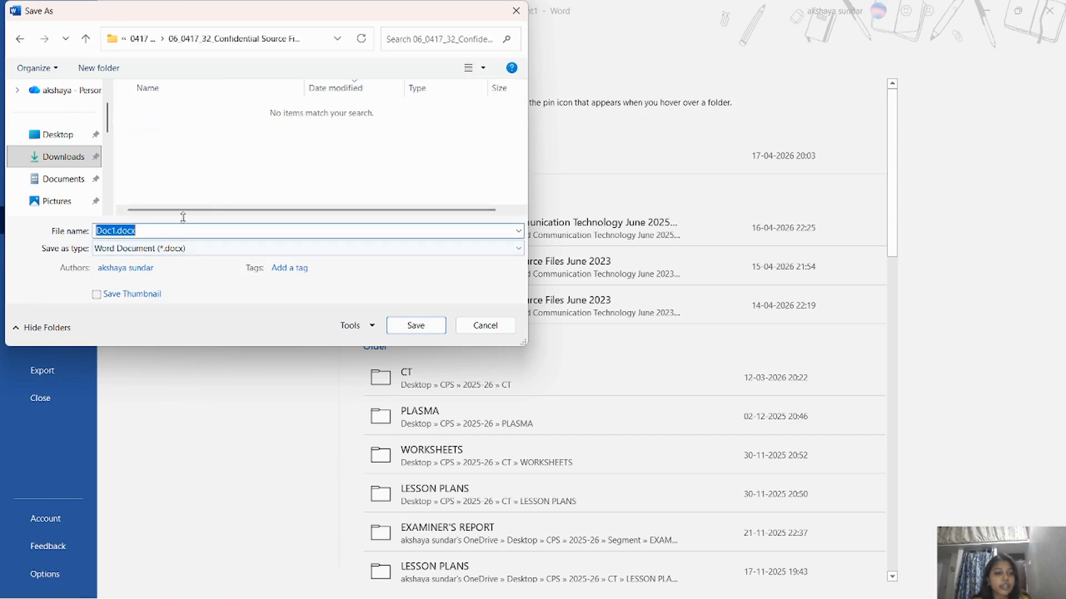
{"action": "type", "text": "j2232ev"}
{"action": "type", "text": "idence_"}
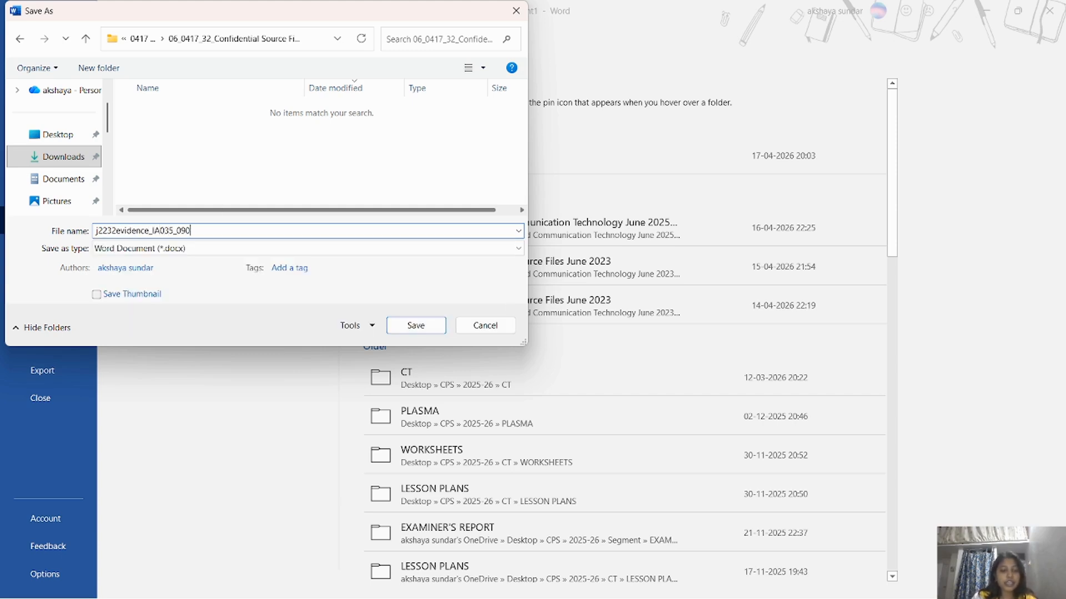
{"action": "left_click", "coordinate": [388, 326]}
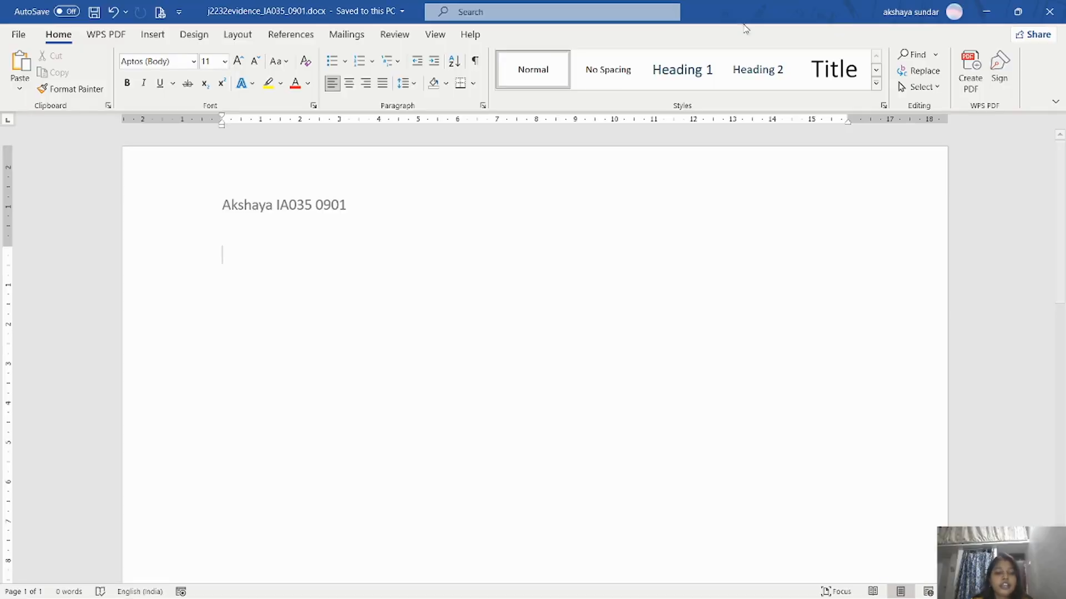
{"action": "left_click", "coordinate": [985, 11]}
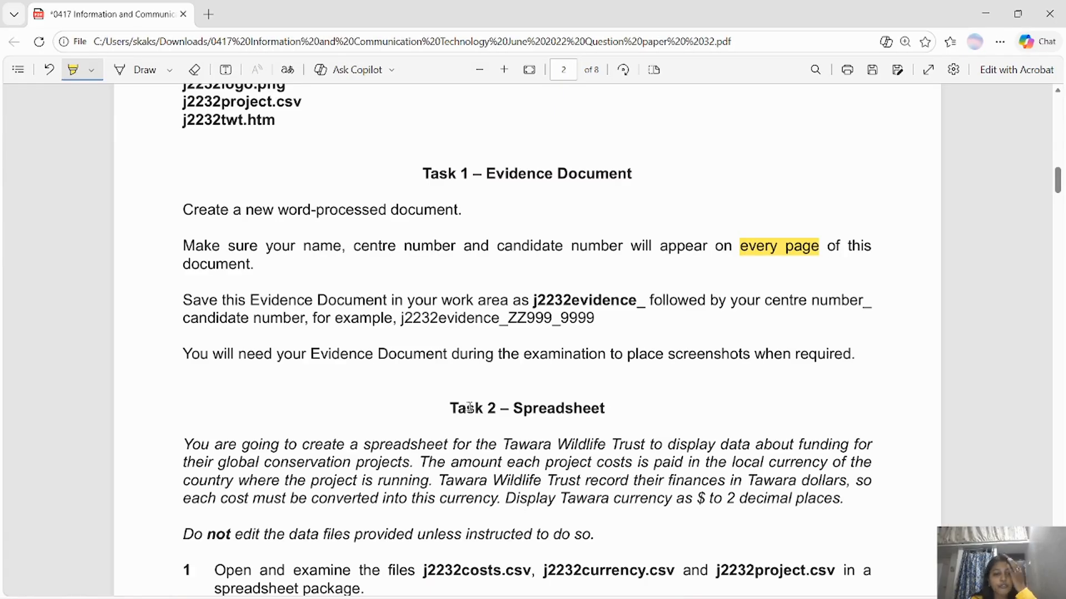
Scroll down to Task 2 and highlight the word 'funding' in its introduction.
{"action": "scroll", "coordinate": [1052, 204], "scroll_direction": "down", "scroll_amount": 3}
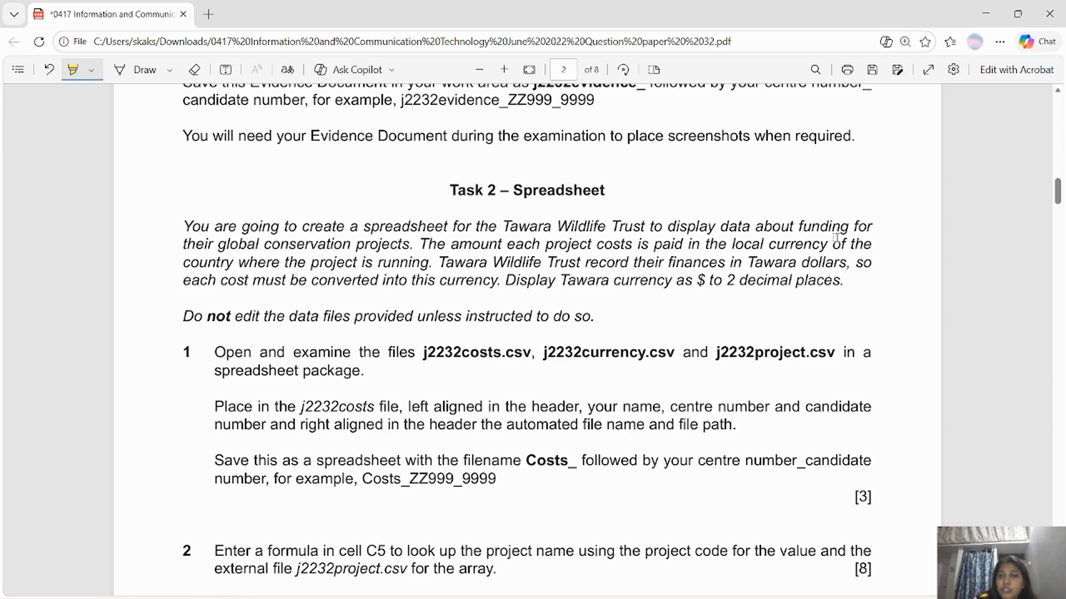
{"action": "left_click_drag", "start_coordinate": [799, 227], "coordinate": [848, 228]}
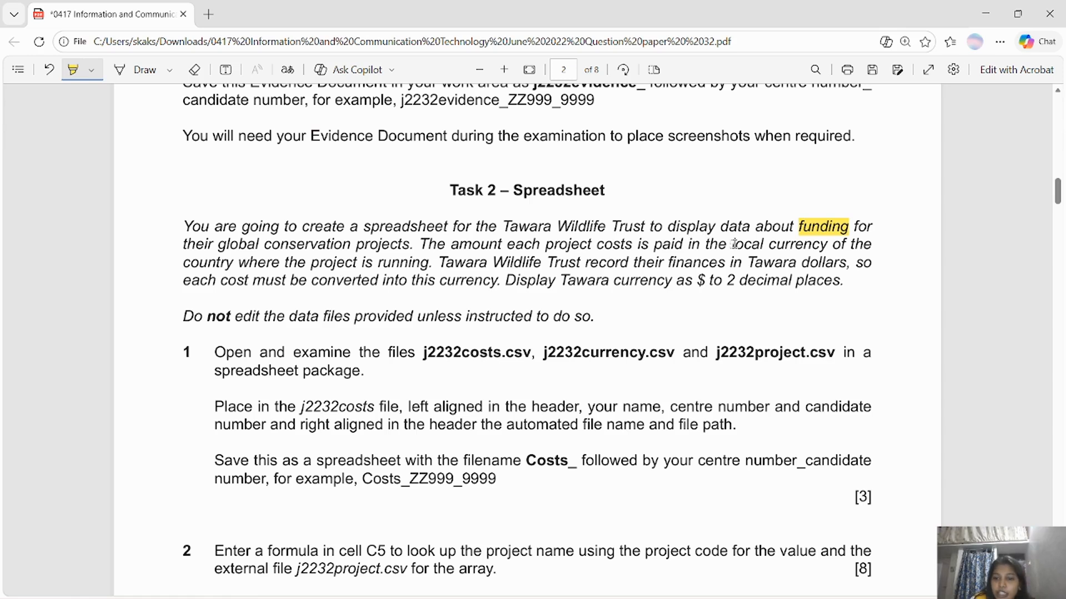
Highlight 'local currency', 'finances' and 'j2232costs.csv' in the Task 2 text.
{"action": "left_click_drag", "start_coordinate": [731, 245], "coordinate": [827, 245]}
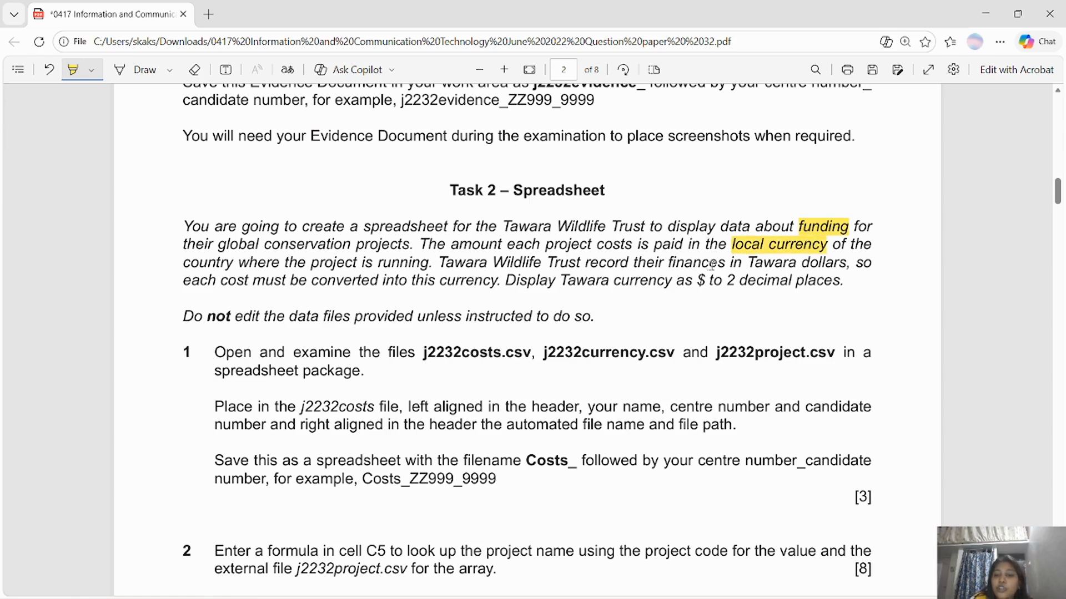
{"action": "mouse_move", "coordinate": [667, 263]}
{"action": "left_mouse_down"}
{"action": "mouse_move", "coordinate": [718, 275]}
{"action": "mouse_move", "coordinate": [724, 265]}
{"action": "left_mouse_up"}
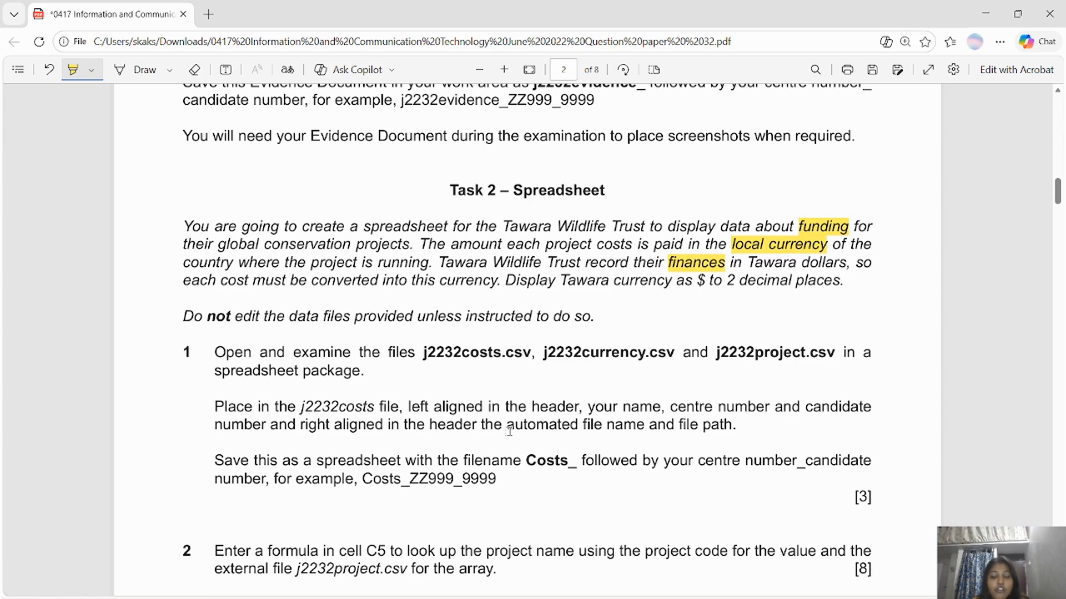
{"action": "left_click_drag", "start_coordinate": [529, 351], "coordinate": [418, 355]}
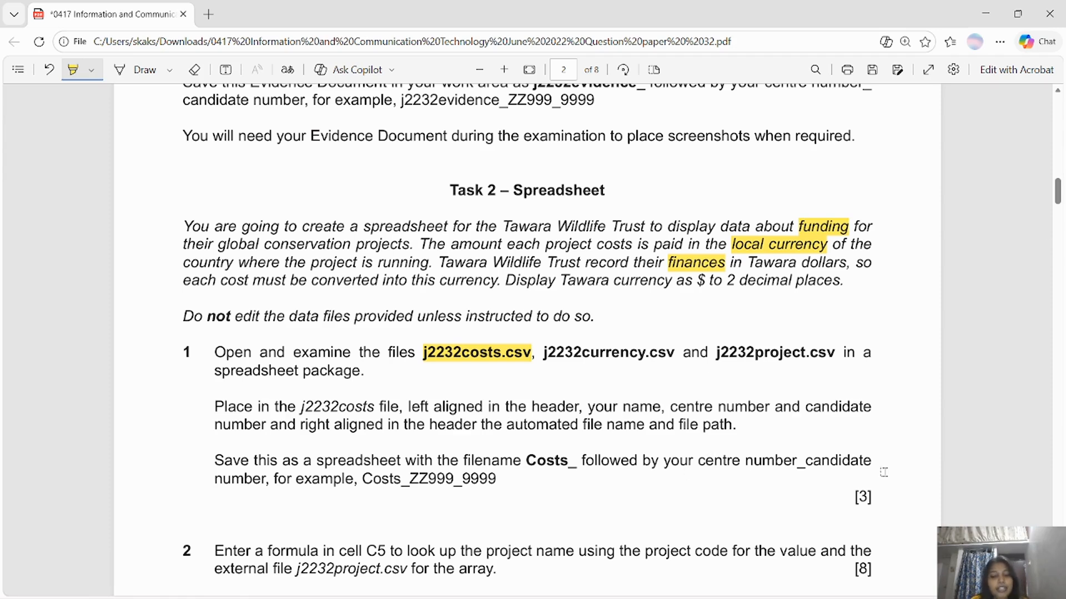
Open j2232costs.csv in Excel from the source files folder.
{"action": "key", "text": "alt+Tab"}
{"action": "key", "text": "alt+Tab"}
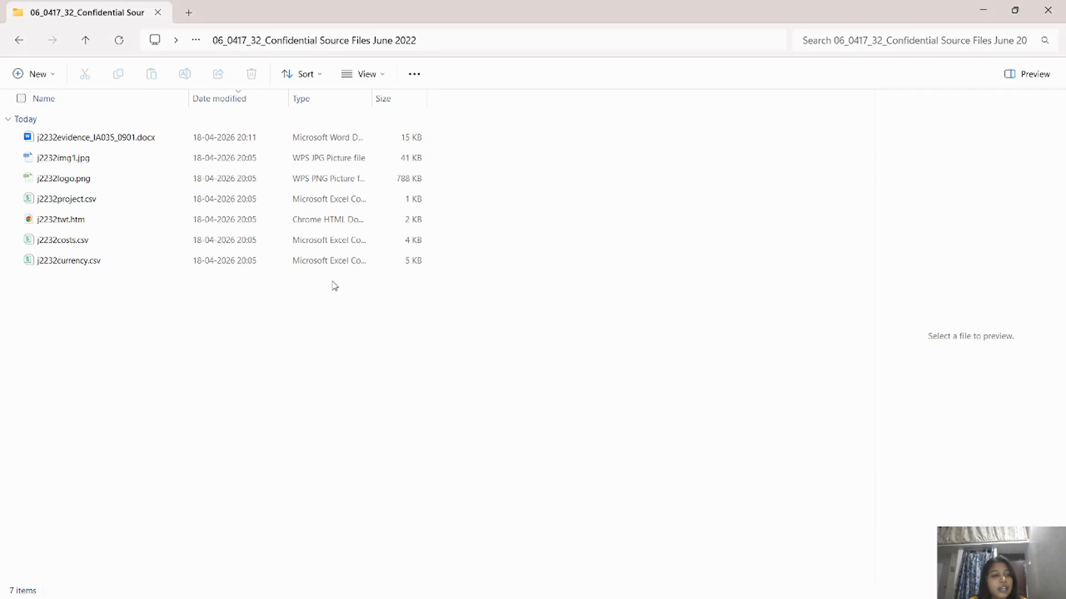
{"action": "left_click", "coordinate": [124, 247]}
{"action": "right_click", "coordinate": [124, 247]}
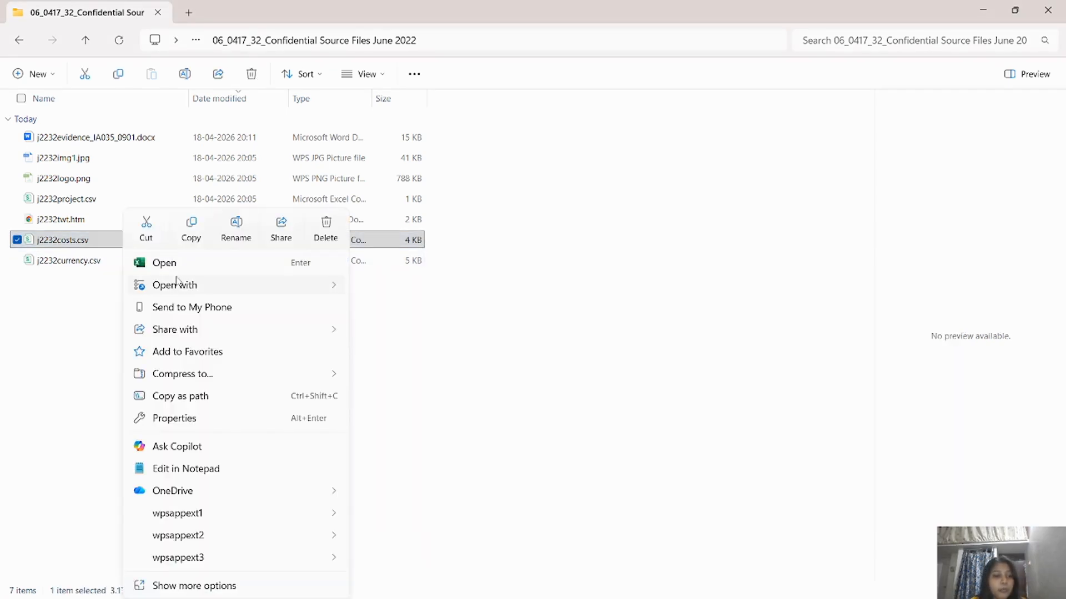
{"action": "left_click", "coordinate": [179, 264]}
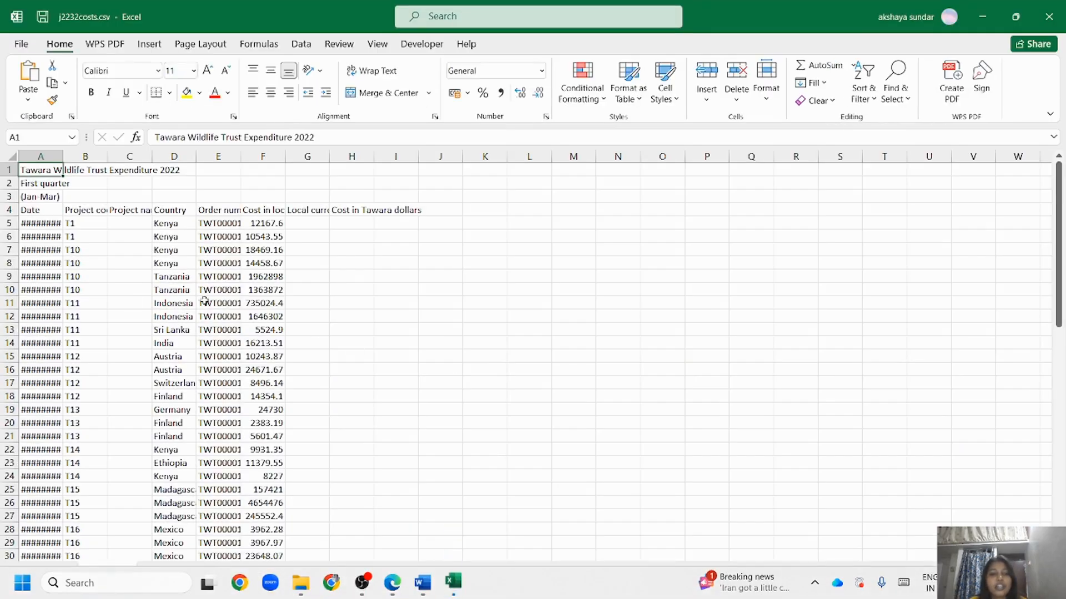
Autofit columns A to H so the expenditure data is fully visible.
{"action": "left_click", "coordinate": [404, 277]}
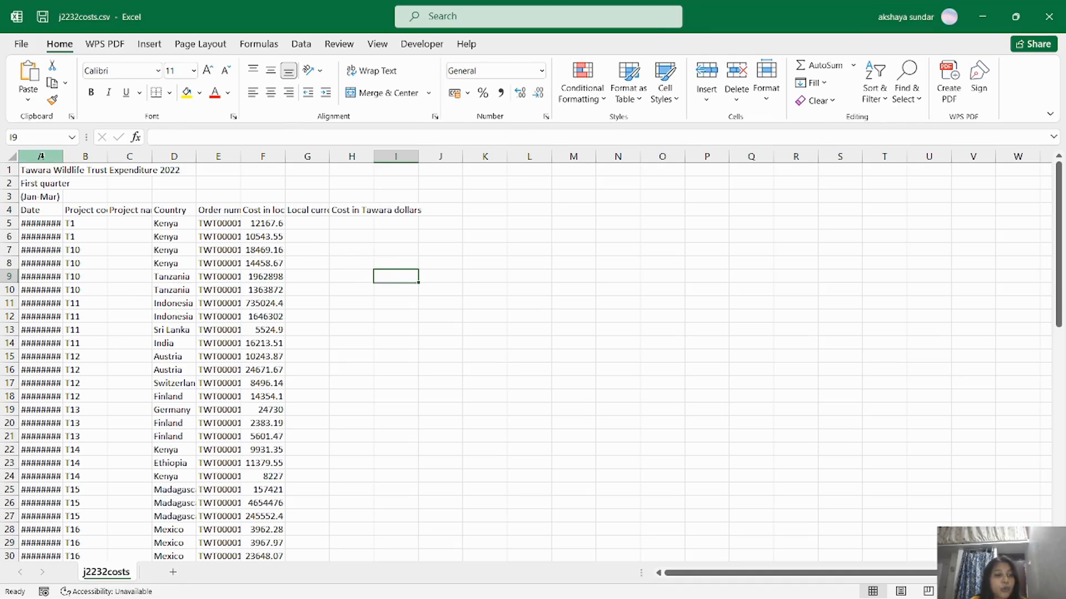
{"action": "left_click_drag", "start_coordinate": [41, 156], "coordinate": [395, 156]}
{"action": "double_click", "coordinate": [374, 156]}
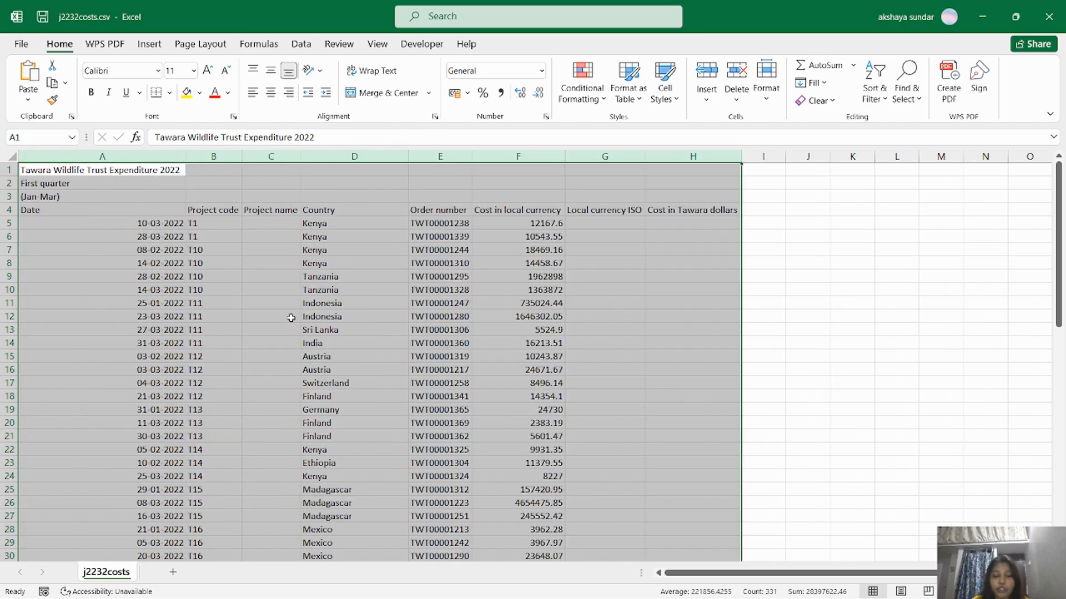
{"action": "left_click", "coordinate": [805, 301]}
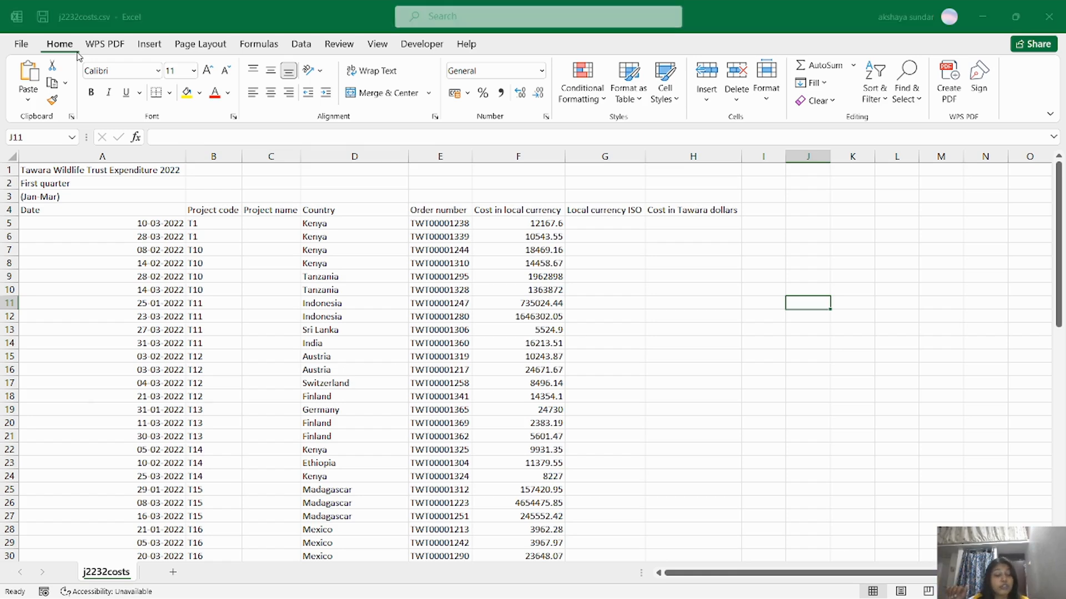
{"action": "key", "text": "alt+Tab"}
{"action": "key", "text": "alt+Tab"}
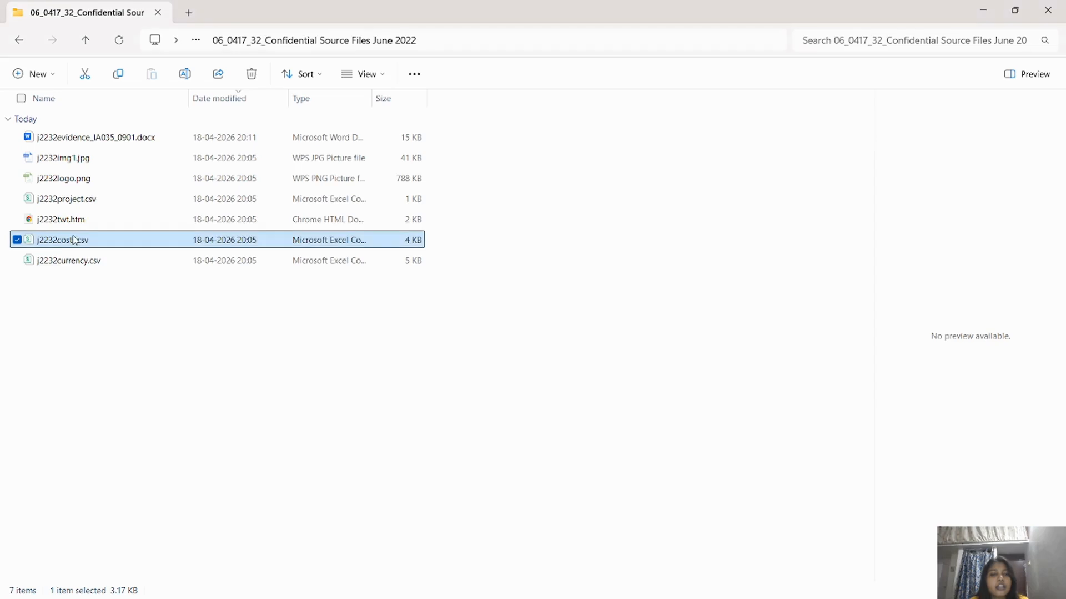
{"action": "double_click", "coordinate": [75, 239]}
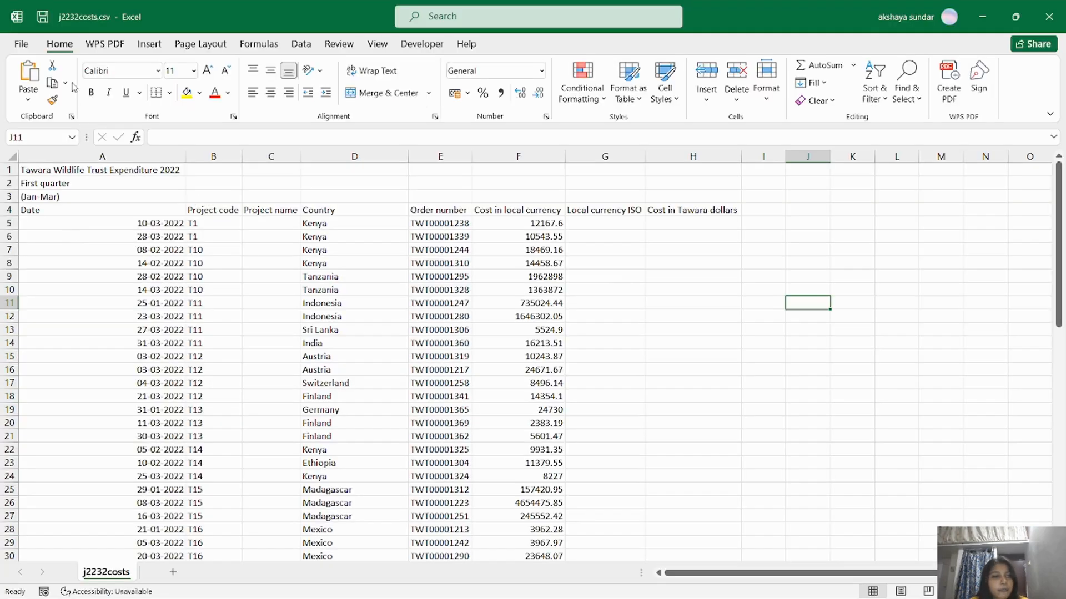
In Page Layout view, type your name, centre and candidate numbers in the left header.
{"action": "left_click", "coordinate": [223, 49]}
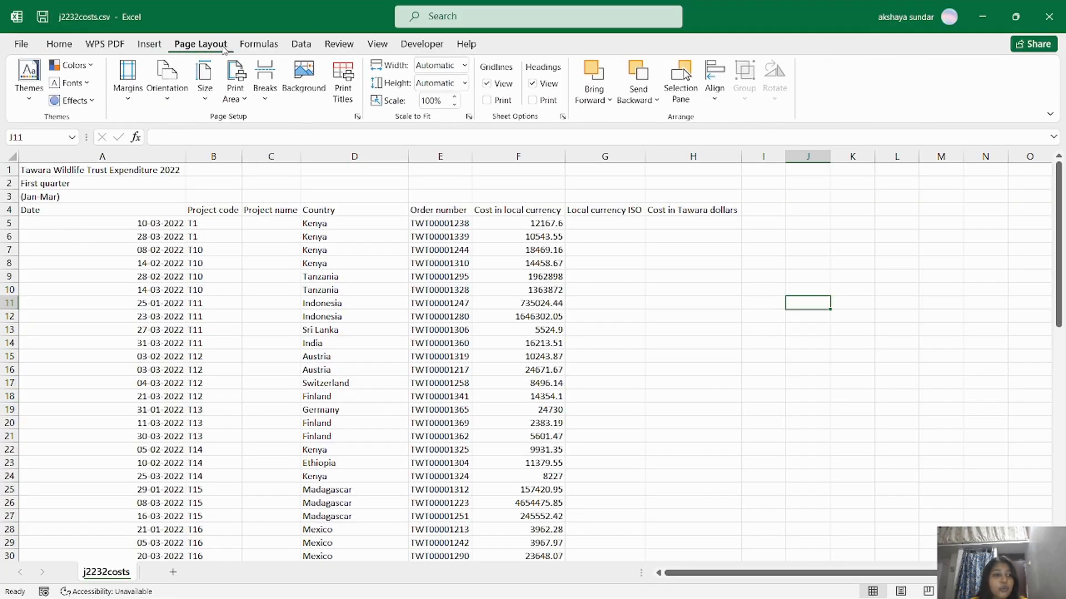
{"action": "left_click", "coordinate": [377, 44]}
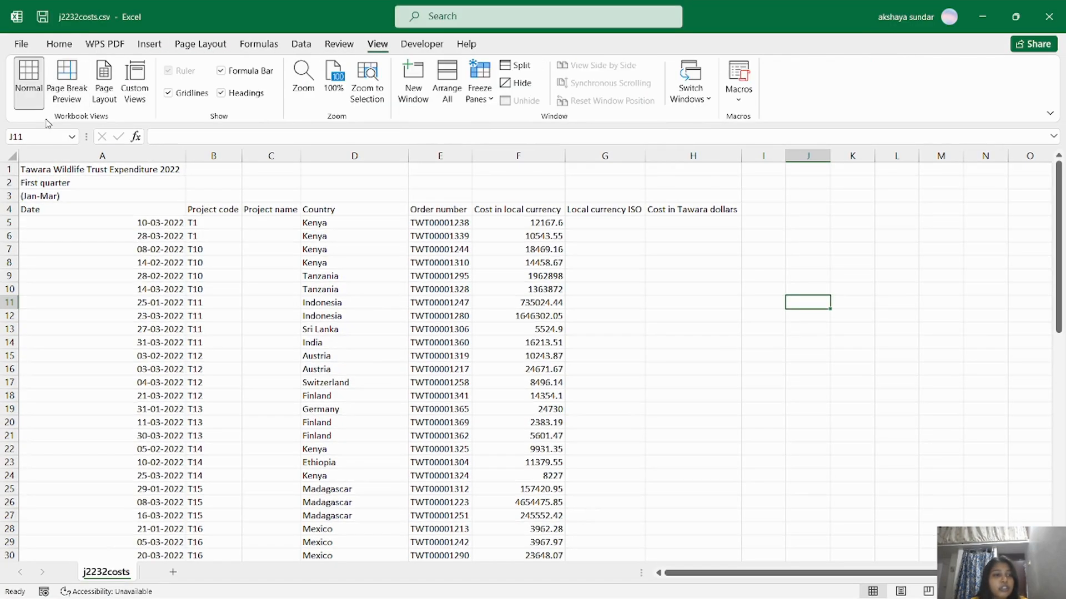
{"action": "left_click", "coordinate": [104, 95]}
{"action": "left_click_drag", "start_coordinate": [712, 571], "coordinate": [674, 577]}
{"action": "left_click", "coordinate": [180, 225]}
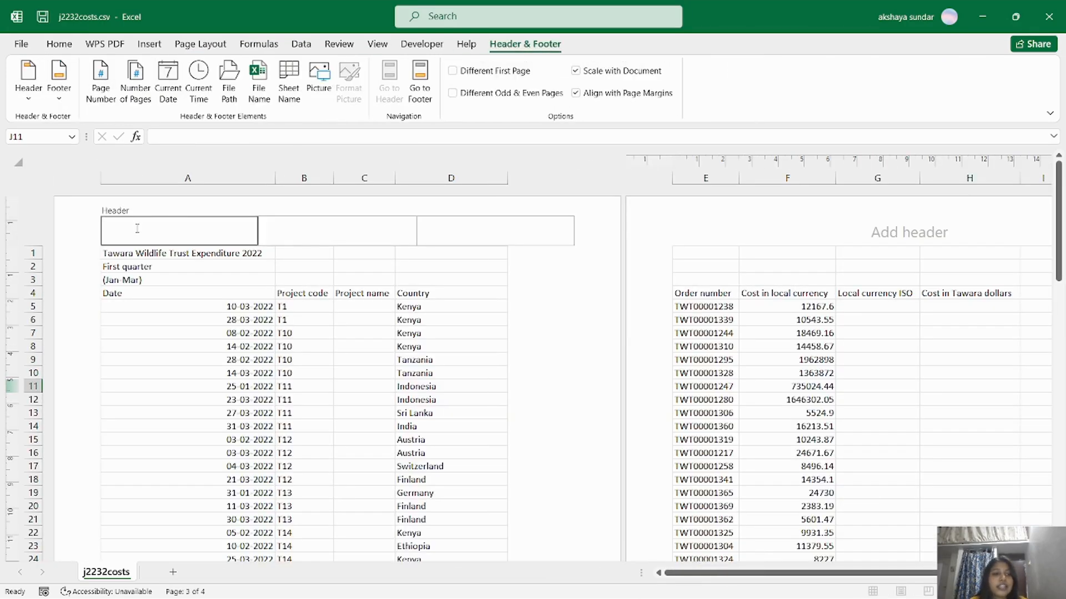
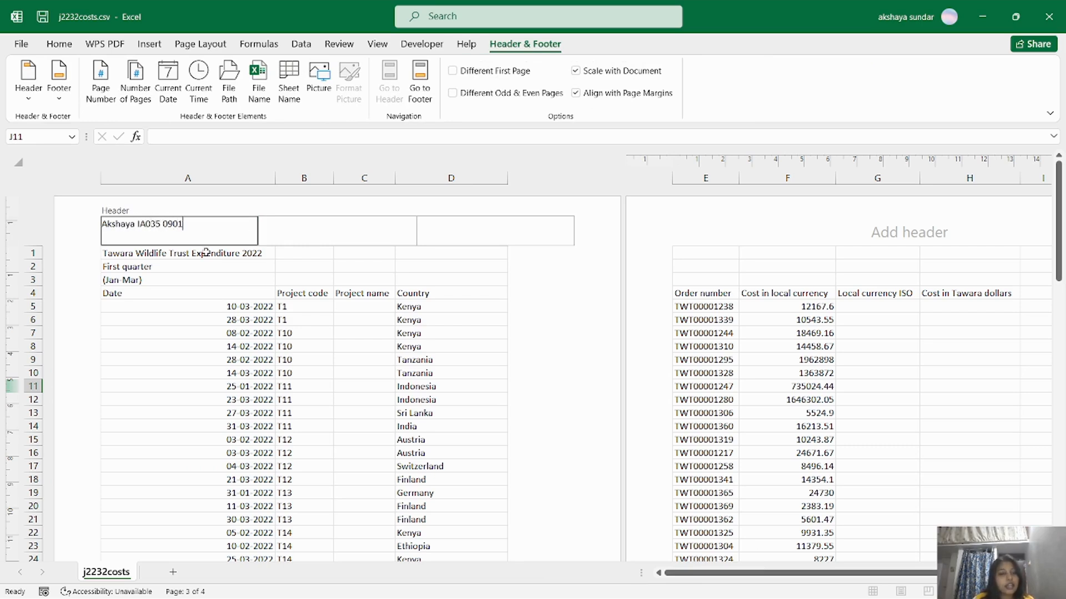
Insert the automatic File Name 'and' File Path codes into the right header section.
{"action": "left_click", "coordinate": [486, 230]}
{"action": "left_click", "coordinate": [259, 82]}
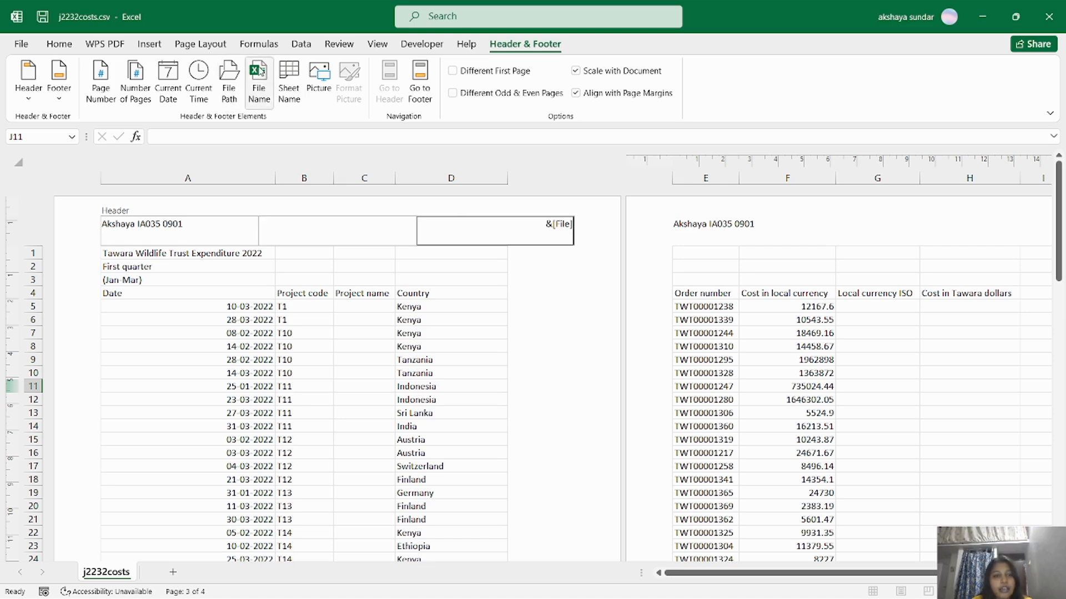
{"action": "left_click", "coordinate": [229, 82]}
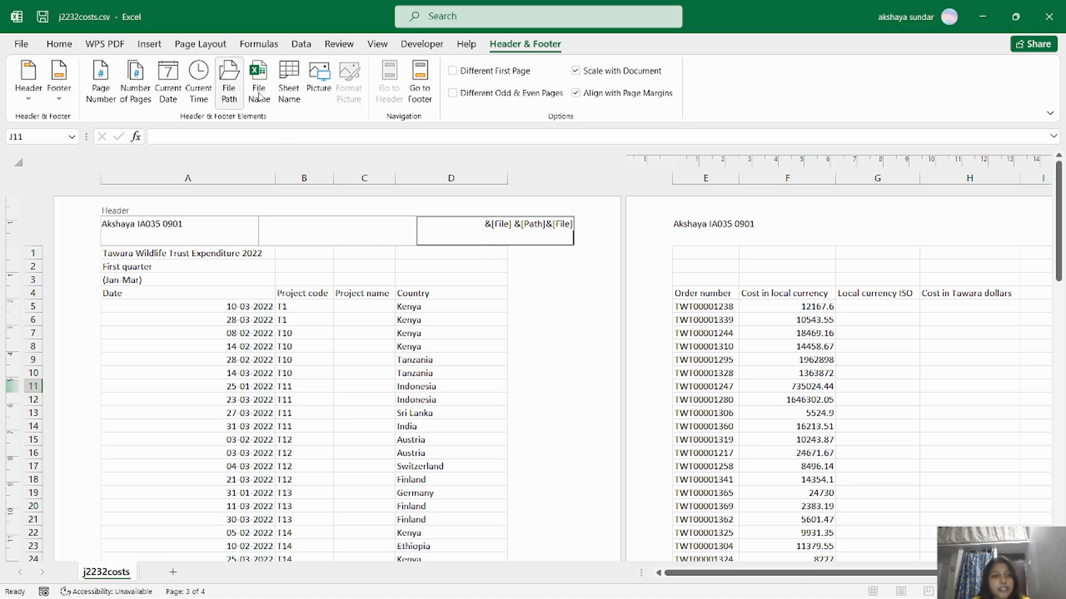
{"action": "left_click", "coordinate": [60, 46]}
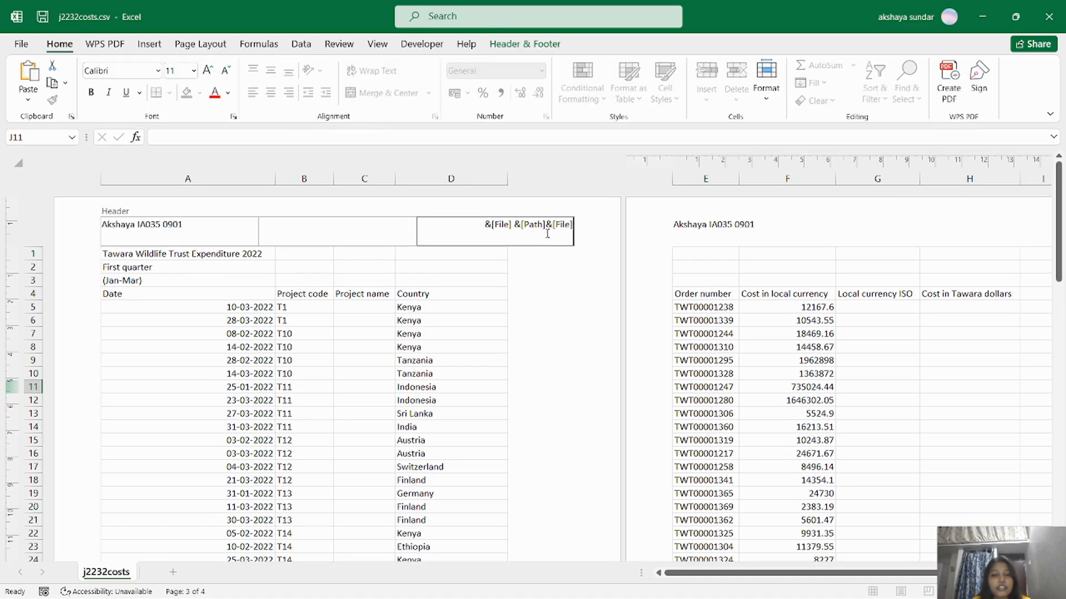
{"action": "left_click", "coordinate": [409, 242]}
{"action": "left_click", "coordinate": [505, 243]}
{"action": "key", "text": "Delete"}
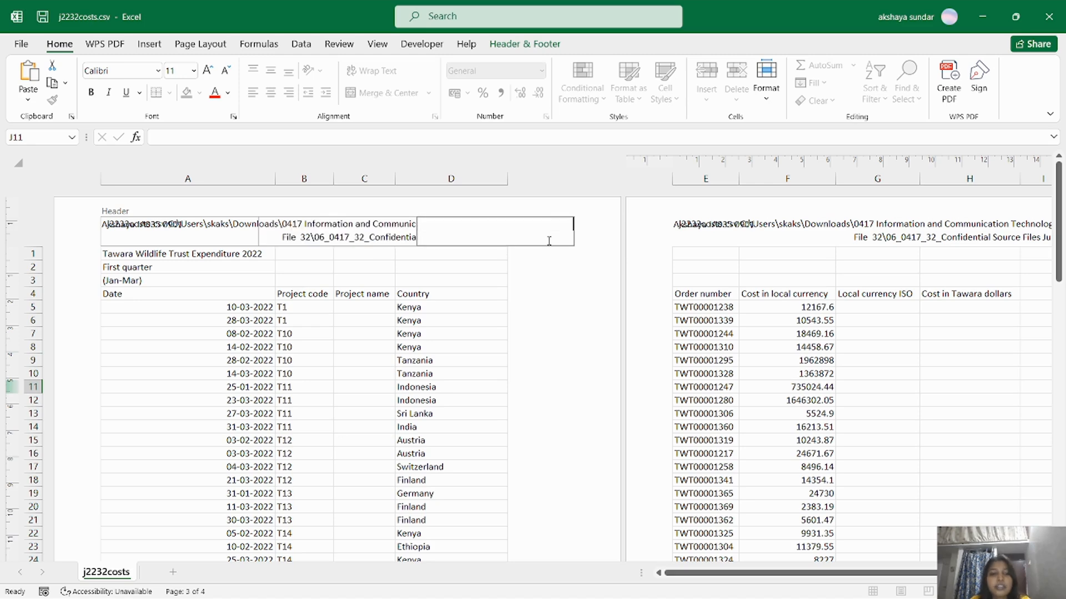
{"action": "left_click", "coordinate": [353, 230]}
{"action": "left_click", "coordinate": [149, 237]}
{"action": "left_click", "coordinate": [505, 229]}
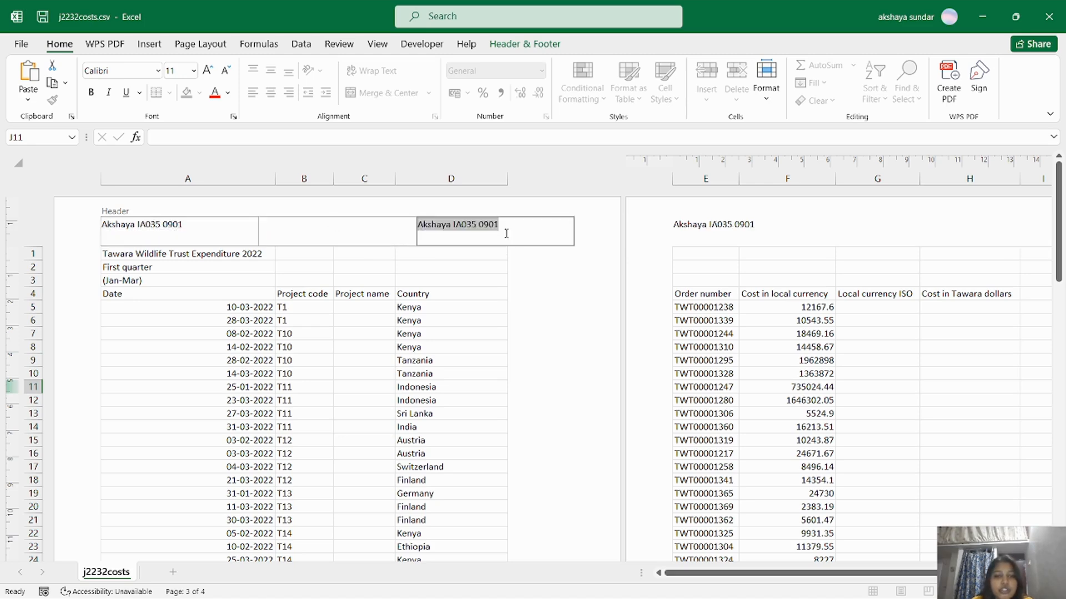
{"action": "left_click", "coordinate": [524, 44]}
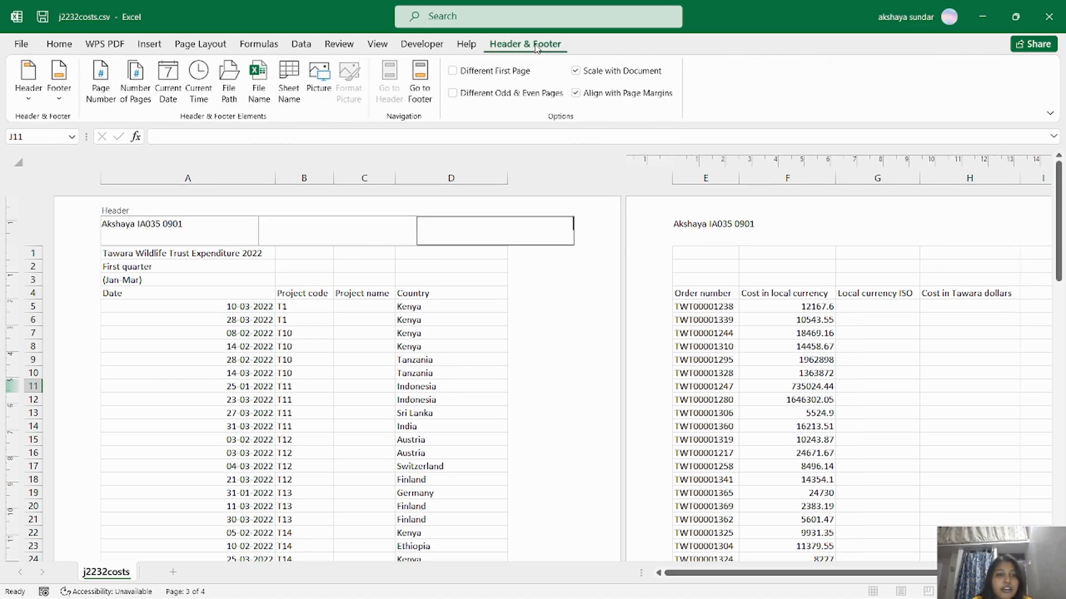
{"action": "left_click", "coordinate": [259, 77]}
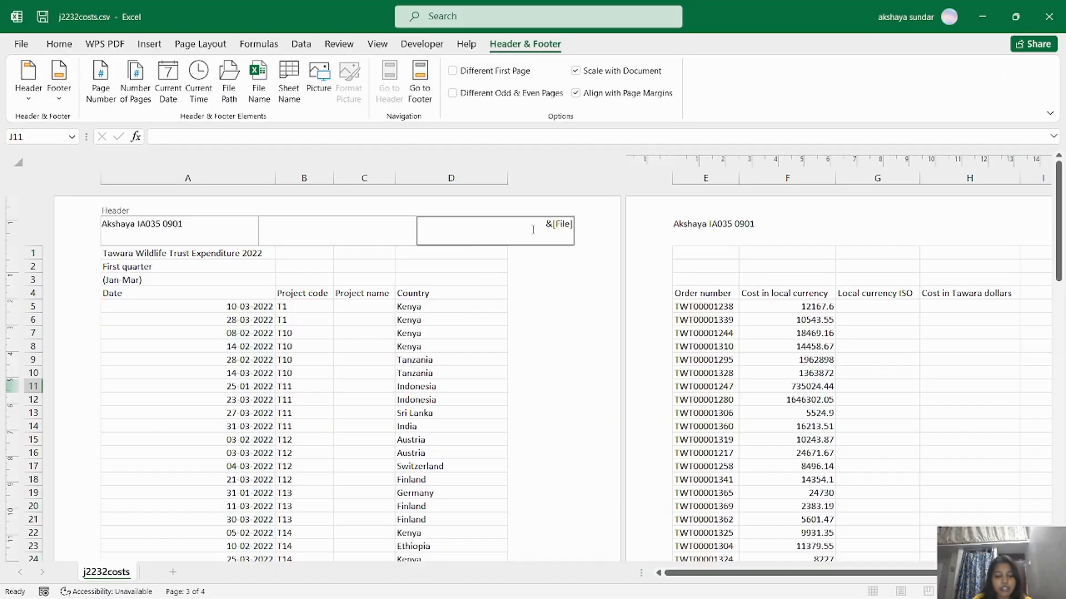
{"action": "type", "text": "and"}
{"action": "left_click", "coordinate": [225, 78]}
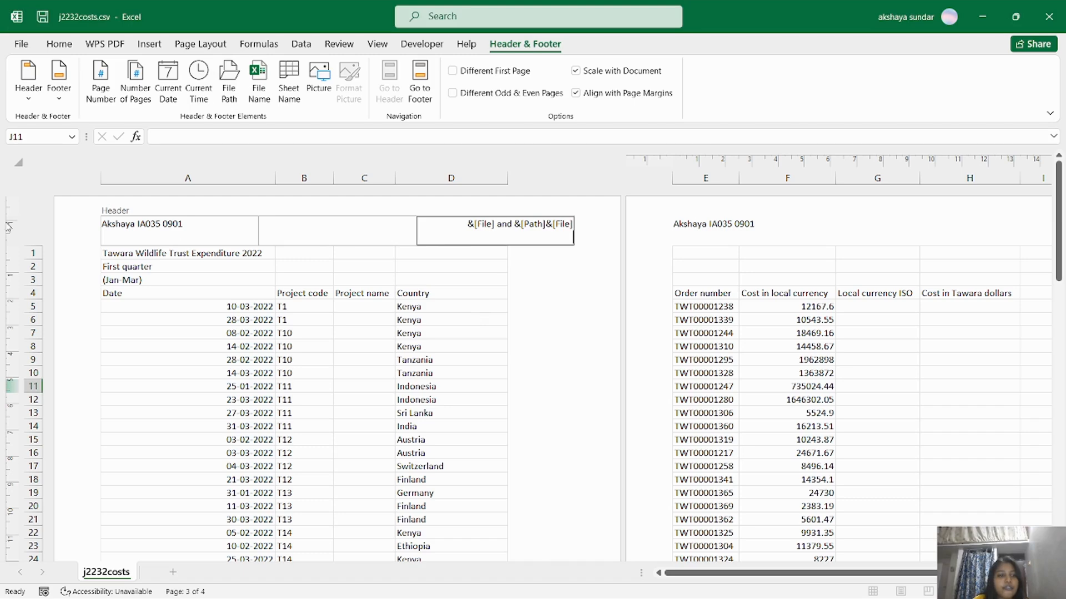
Leave the header and switch the sheet back to Normal view.
{"action": "left_click", "coordinate": [377, 44]}
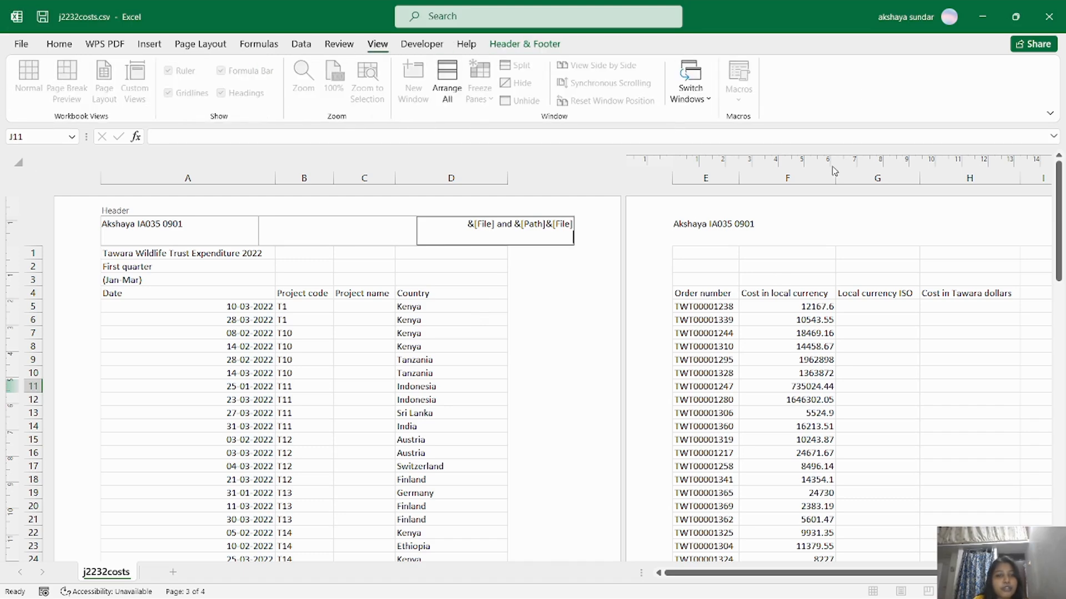
{"action": "left_click", "coordinate": [577, 320]}
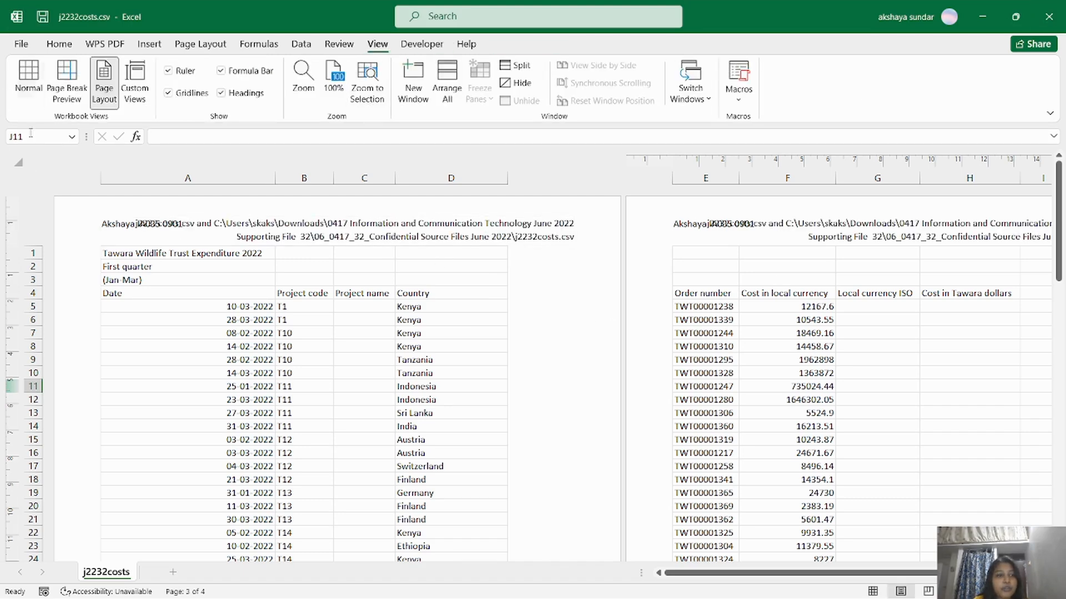
{"action": "left_click", "coordinate": [28, 80]}
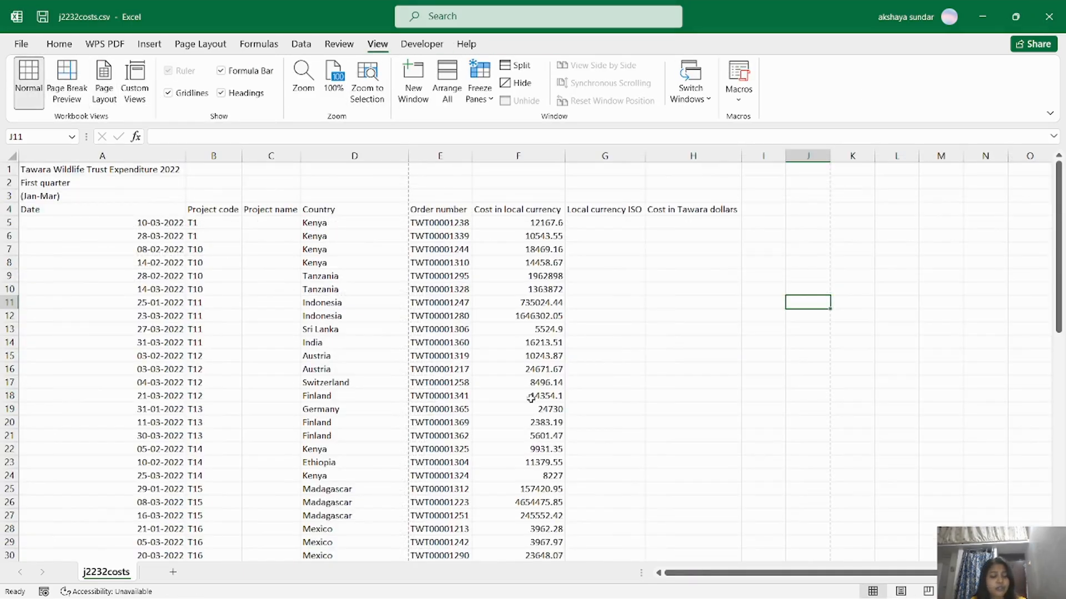
{"action": "key", "text": "alt+Tab"}
{"action": "key", "text": "alt+Tab"}
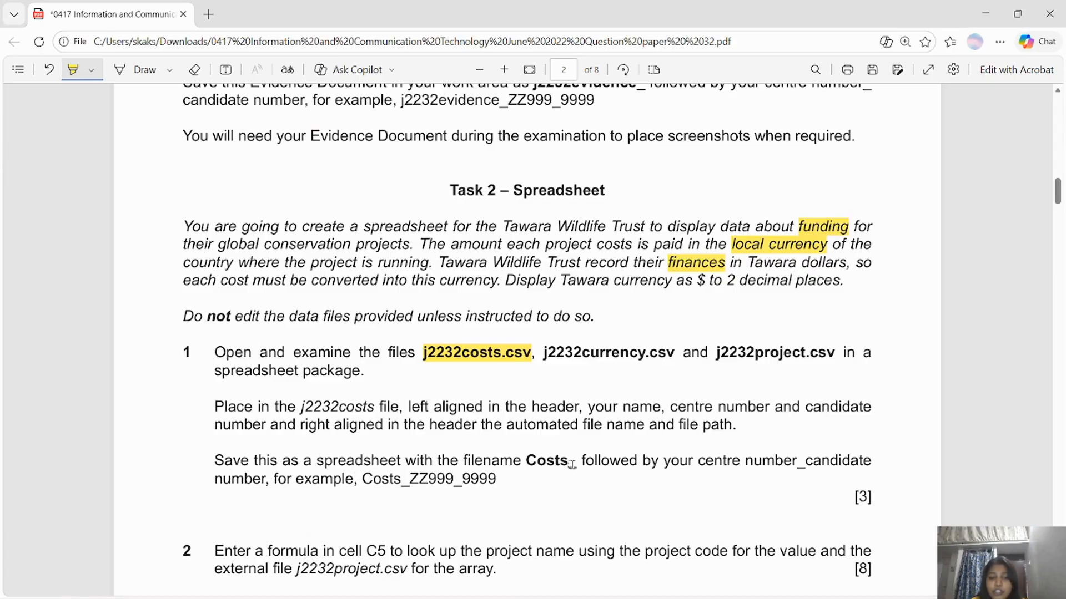
Save the costs data as an Excel Workbook (*.xlsx) named Costs_ plus centre and candidate numbers.
{"action": "key", "text": "alt+Tab"}
{"action": "key", "text": "alt+Tab"}
{"action": "key", "text": "alt+Tab"}
{"action": "left_click", "coordinate": [22, 44]}
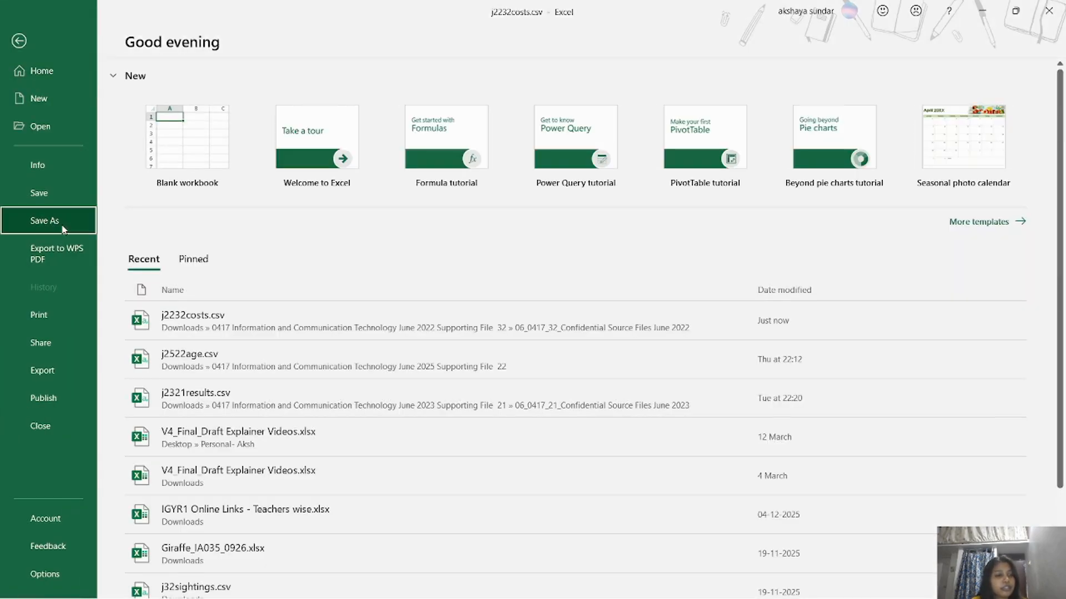
{"action": "left_click", "coordinate": [44, 221]}
{"action": "left_click", "coordinate": [565, 153]}
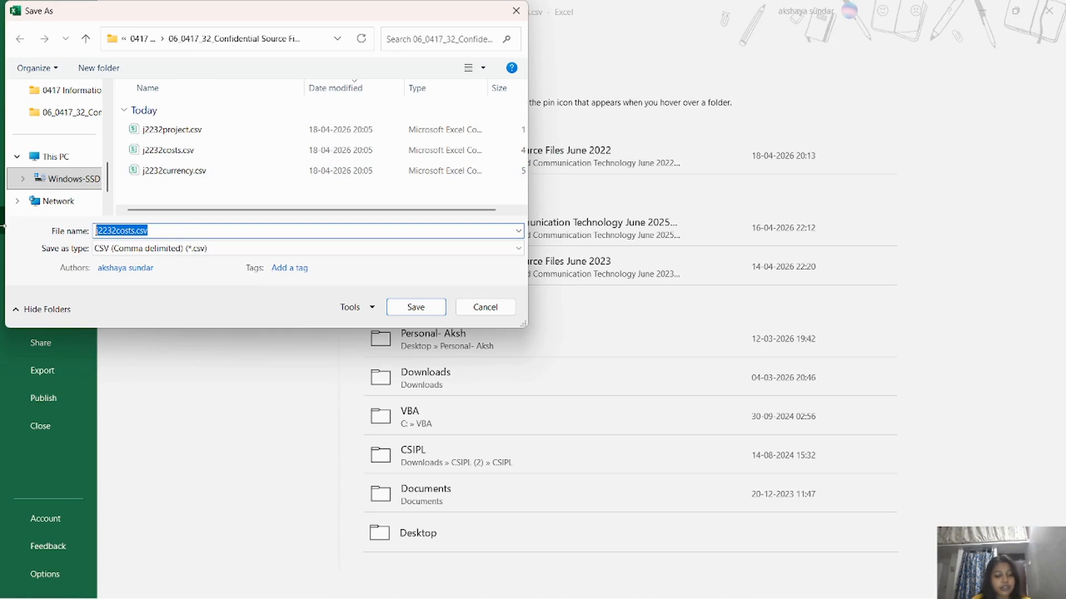
{"action": "type", "text": "Costs_"}
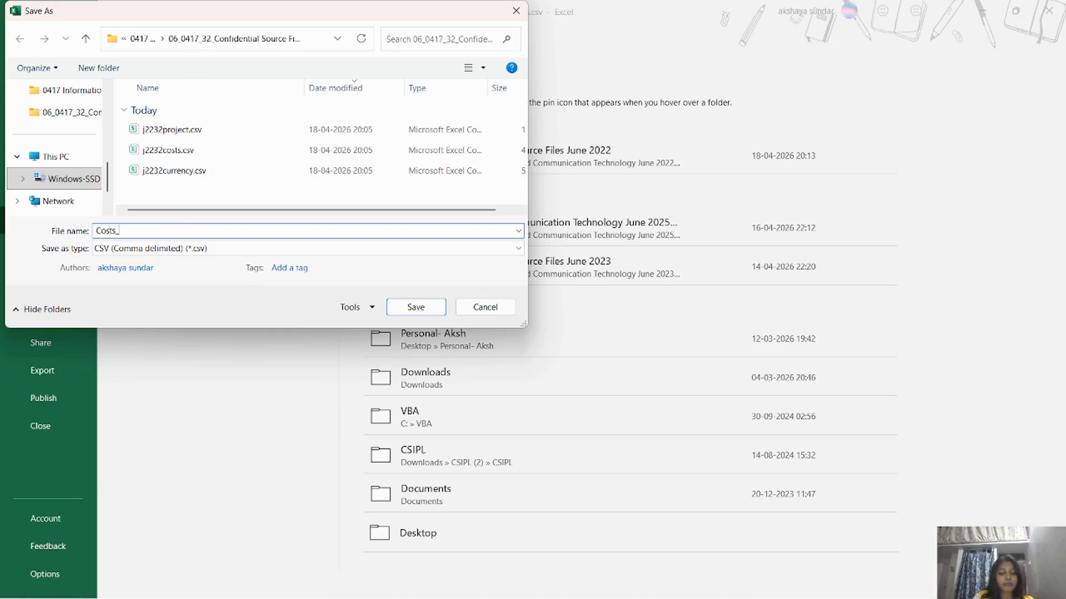
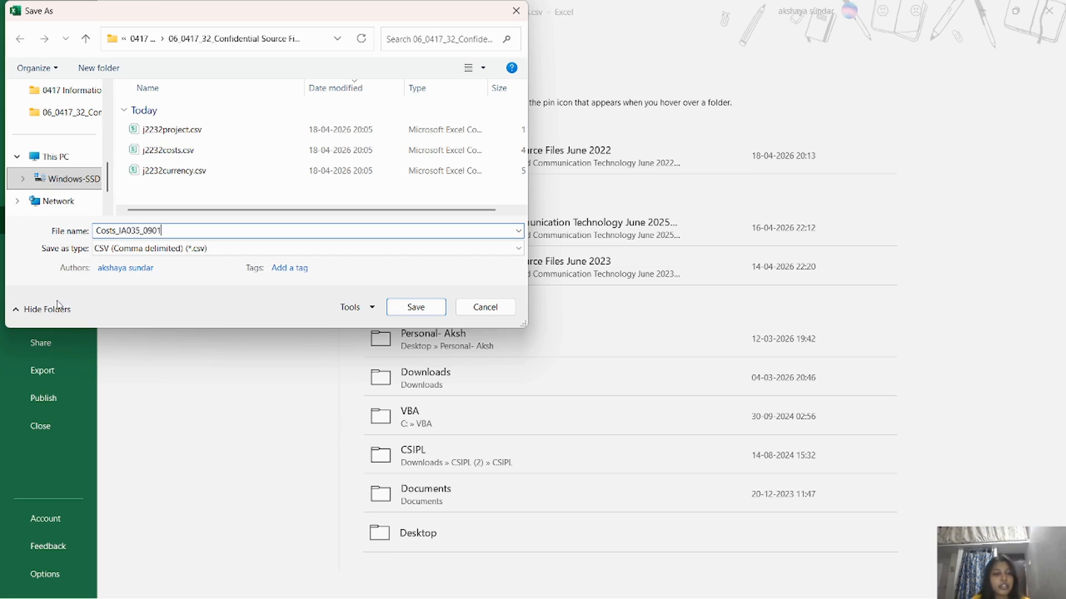
{"action": "left_click", "coordinate": [250, 249]}
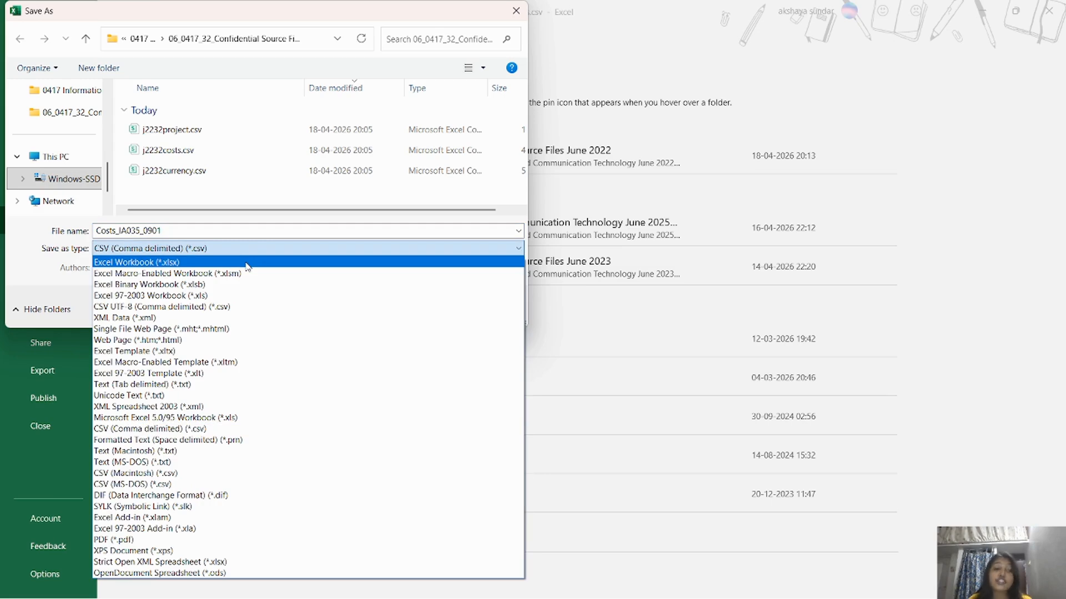
{"action": "left_click", "coordinate": [248, 263]}
{"action": "key", "text": "Return"}
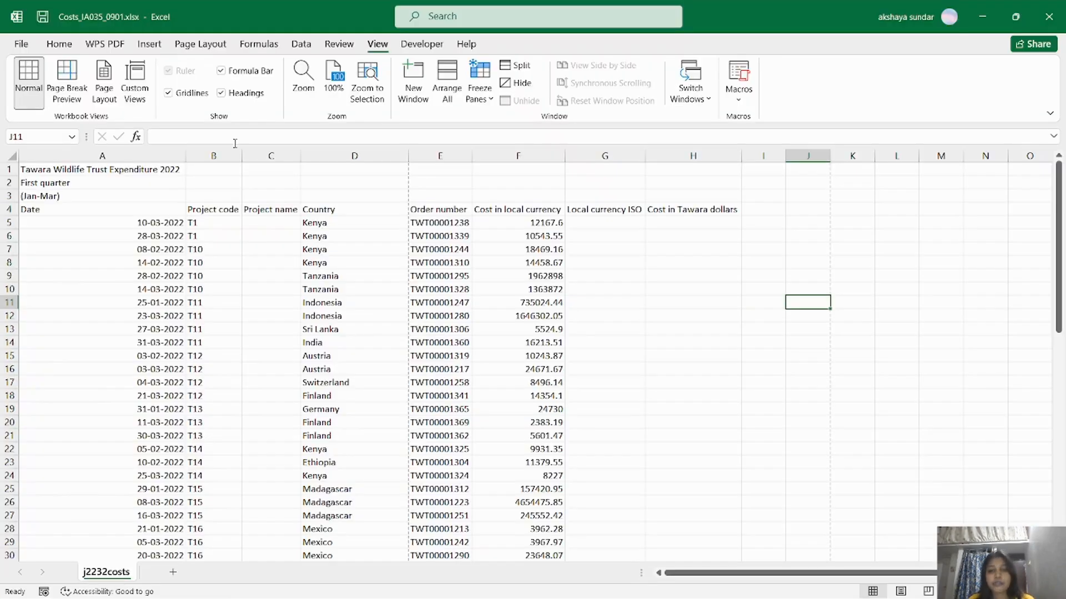
{"action": "key", "text": "alt+Tab"}
{"action": "key", "text": "alt+Tab"}
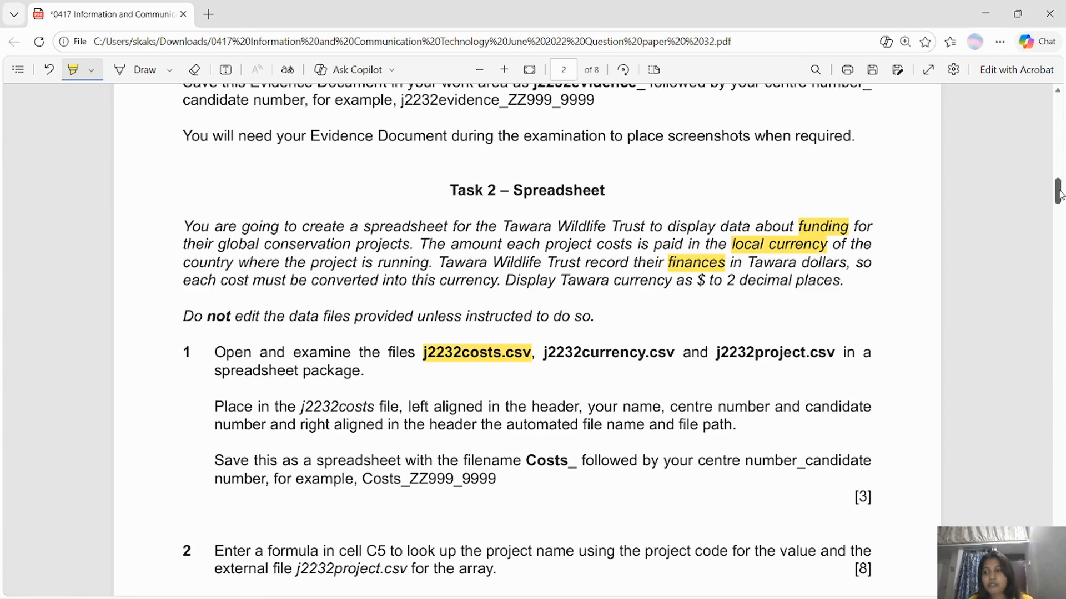
Scroll to question 2 and select cell C5 in the Costs workbook.
{"action": "scroll", "coordinate": [1059, 206], "scroll_direction": "down", "scroll_amount": 2}
{"action": "left_click_drag", "start_coordinate": [1059, 206], "coordinate": [1058, 213]}
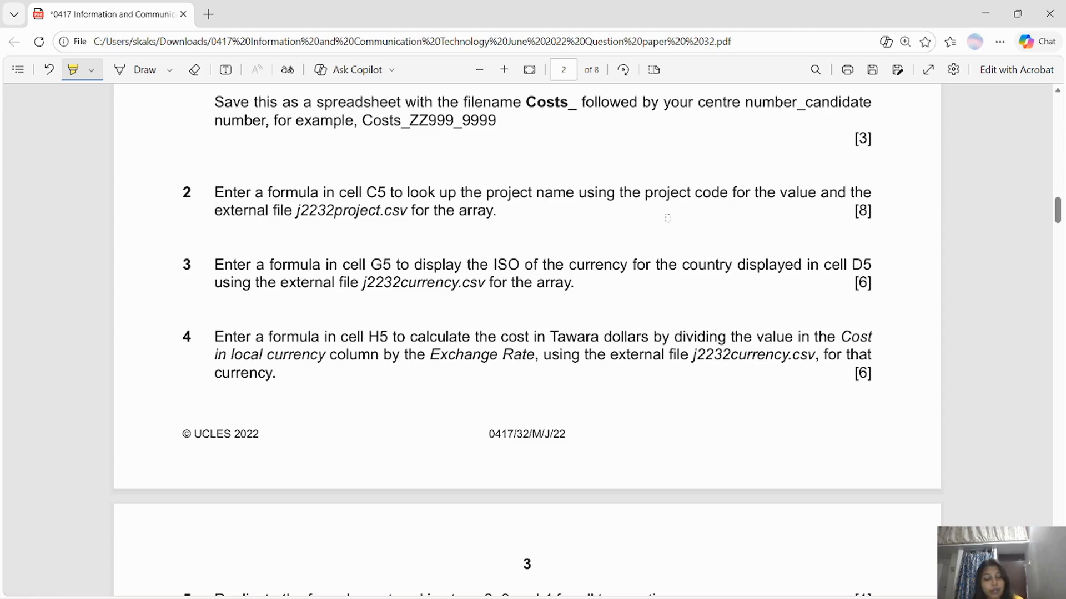
{"action": "key", "text": "alt+Tab"}
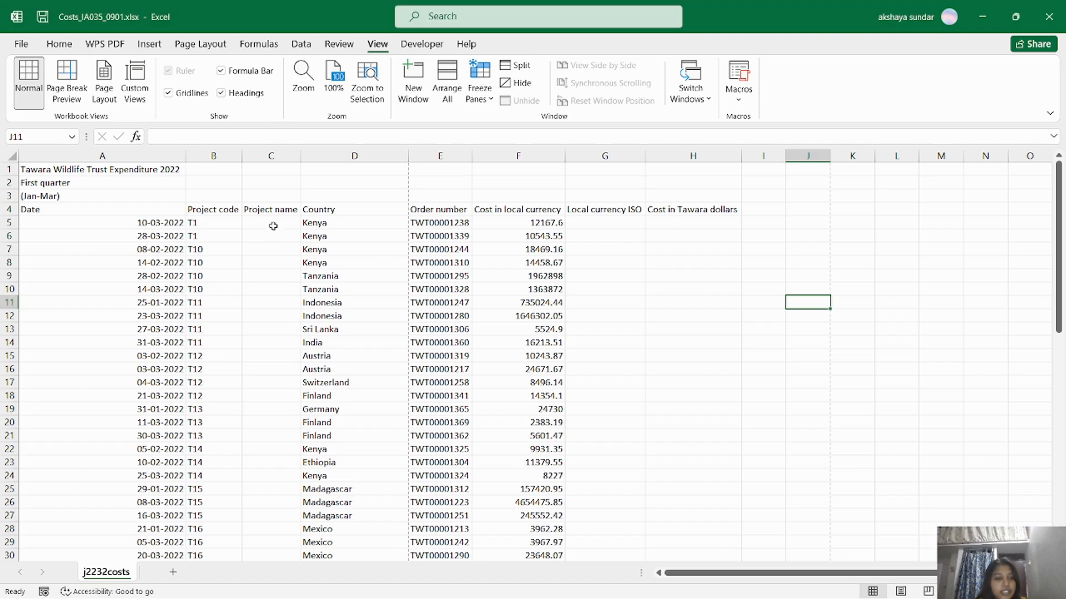
{"action": "left_click", "coordinate": [283, 223]}
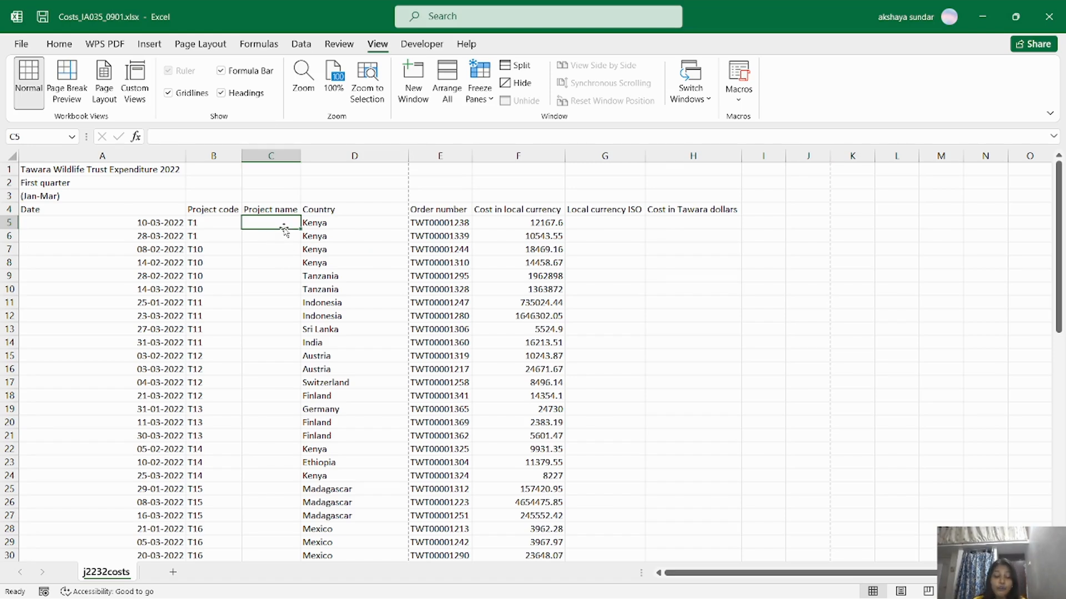
Highlight 'project code' and 'project name' in question 2's instruction.
{"action": "key", "text": "alt+Tab"}
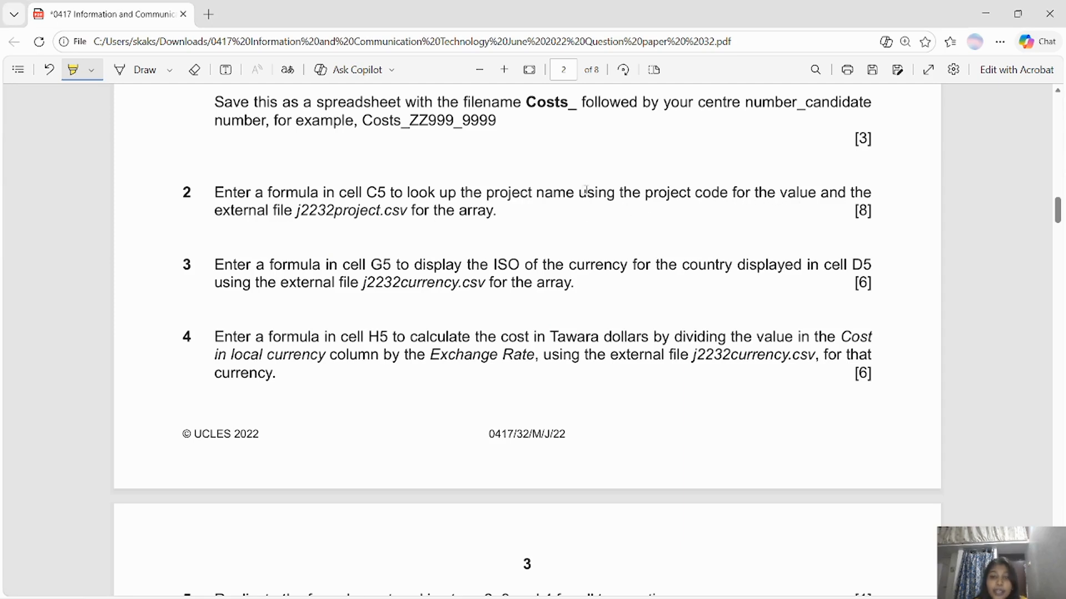
{"action": "left_click_drag", "start_coordinate": [643, 193], "coordinate": [726, 197]}
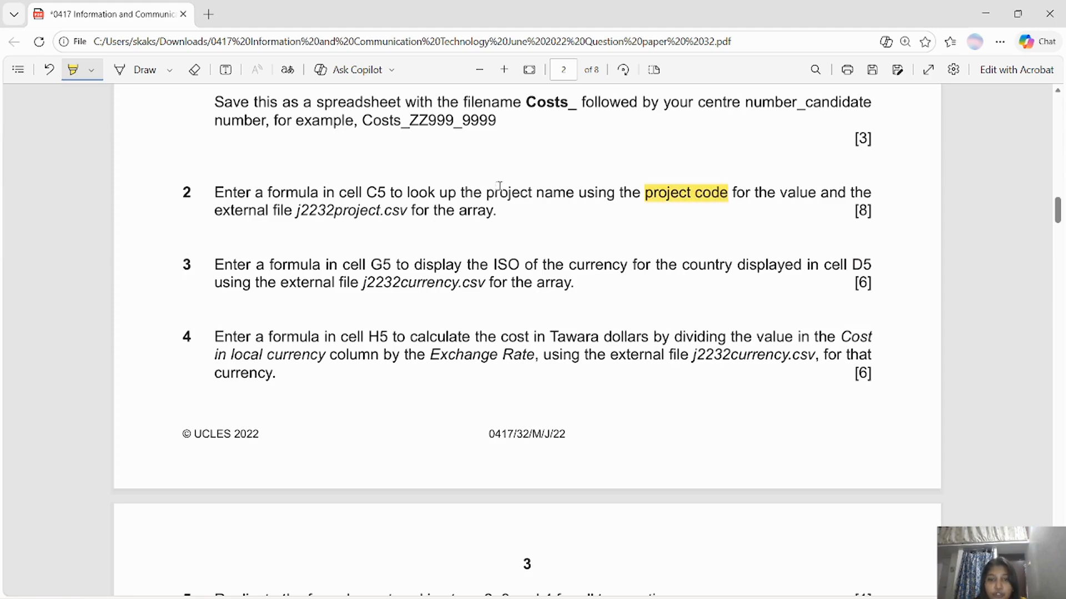
{"action": "left_click_drag", "start_coordinate": [486, 193], "coordinate": [572, 201]}
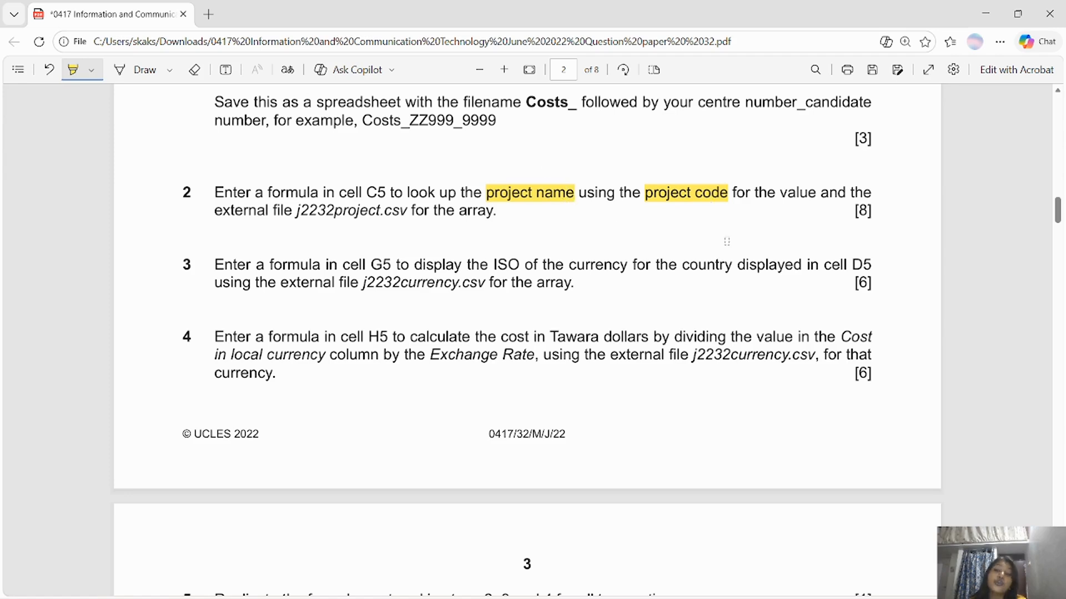
{"action": "key", "text": "alt+Tab"}
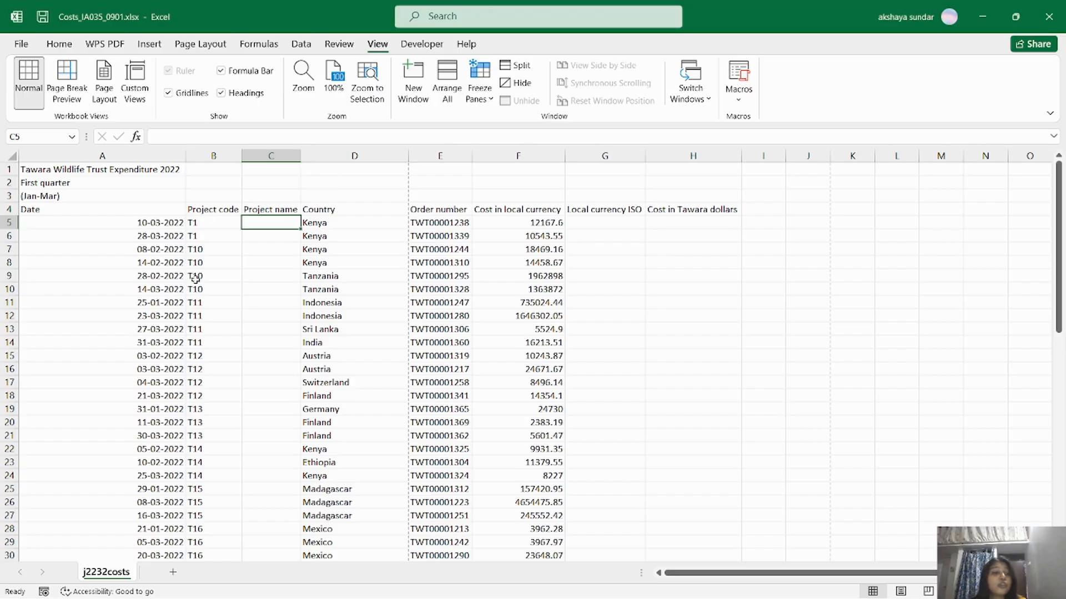
{"action": "key", "text": "alt+Tab"}
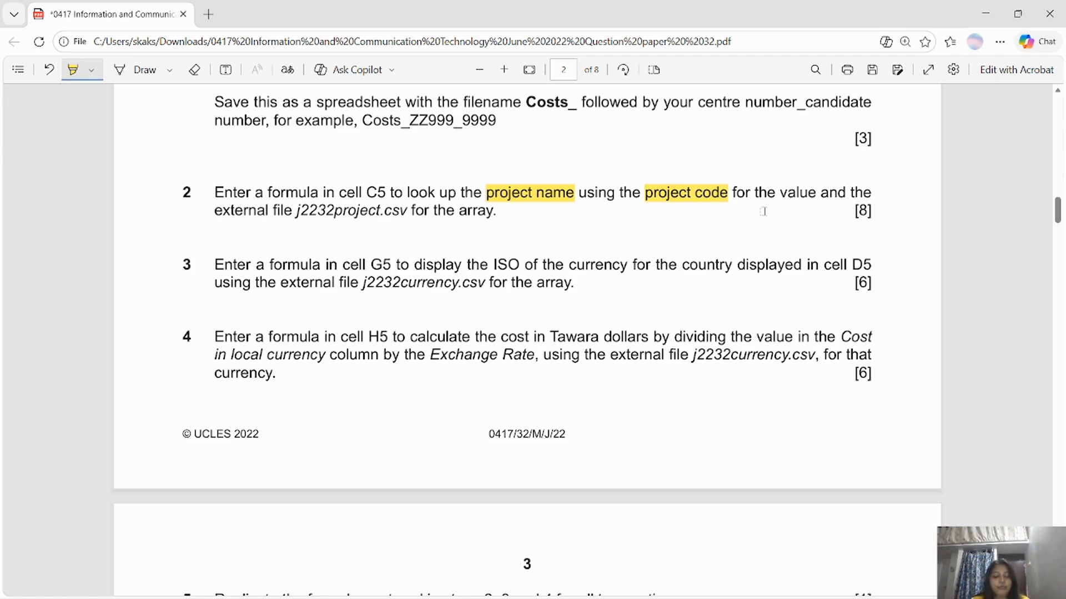
{"action": "key", "text": "alt+Tab"}
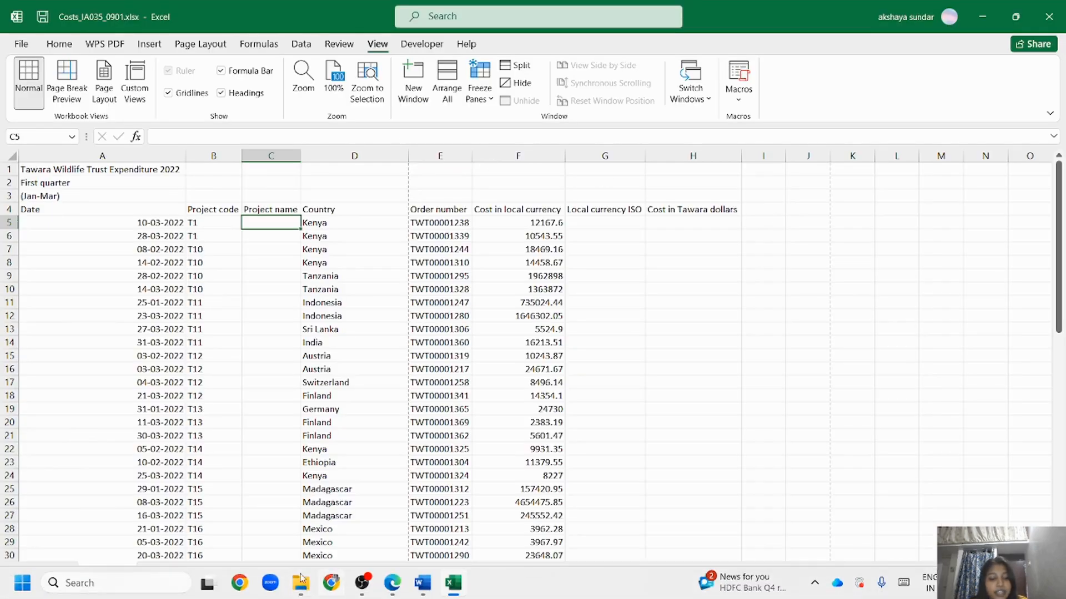
Open j2232project.csv and check the project codes T1–T18 in A2:A19 and their names.
{"action": "left_click", "coordinate": [294, 582]}
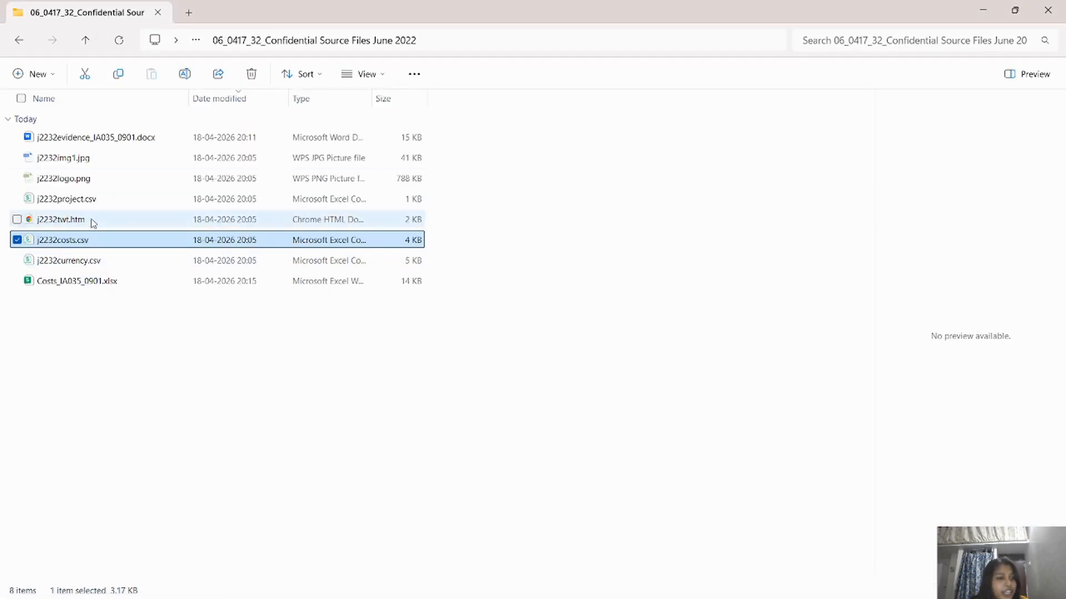
{"action": "double_click", "coordinate": [91, 199]}
{"action": "left_click", "coordinate": [247, 288]}
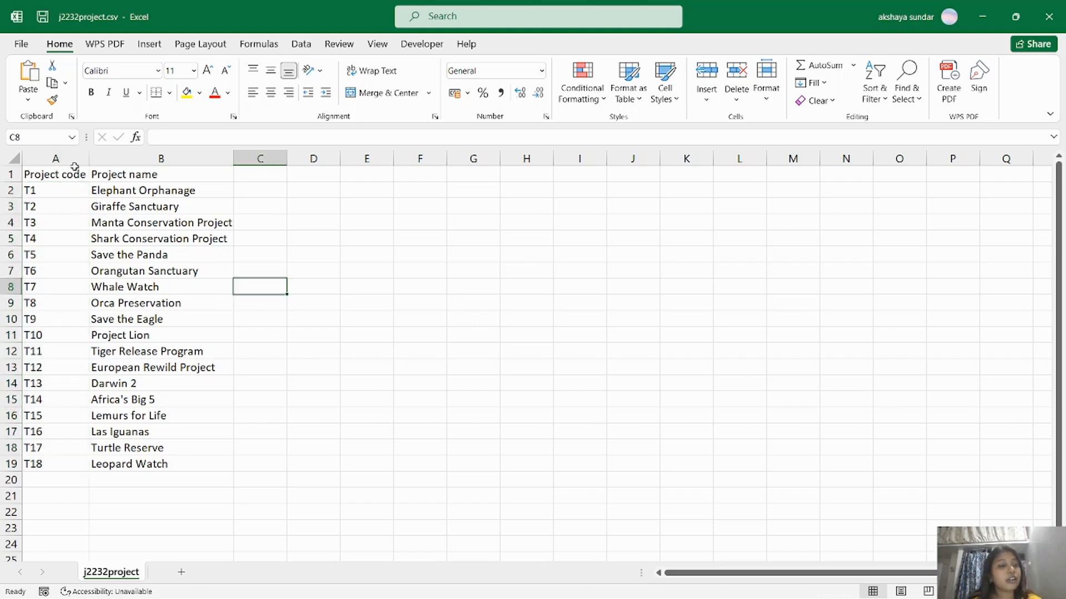
{"action": "left_click_drag", "start_coordinate": [72, 159], "coordinate": [140, 166]}
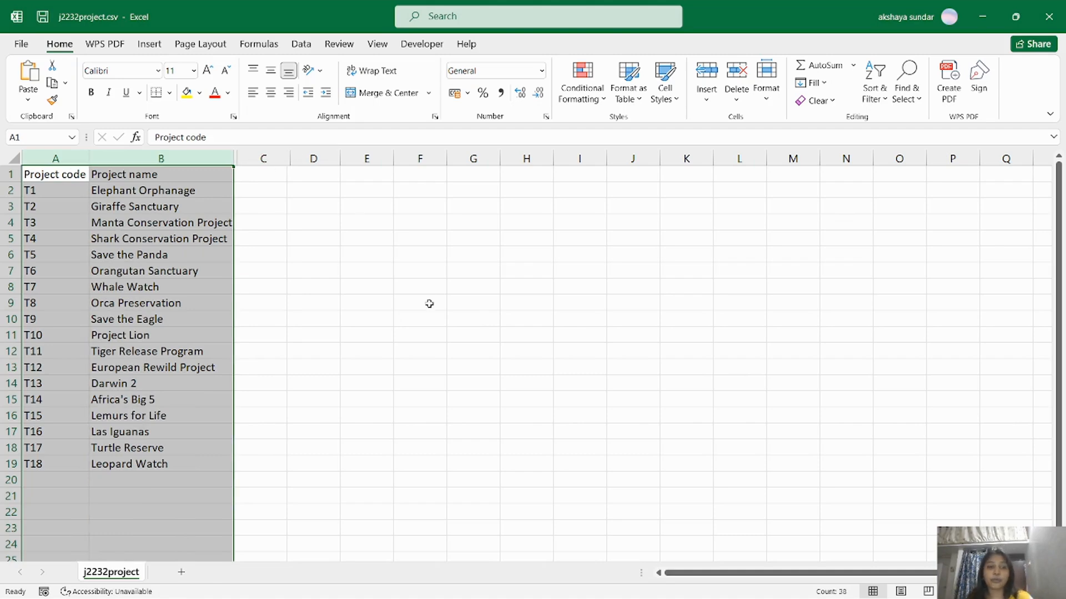
{"action": "left_click", "coordinate": [305, 283]}
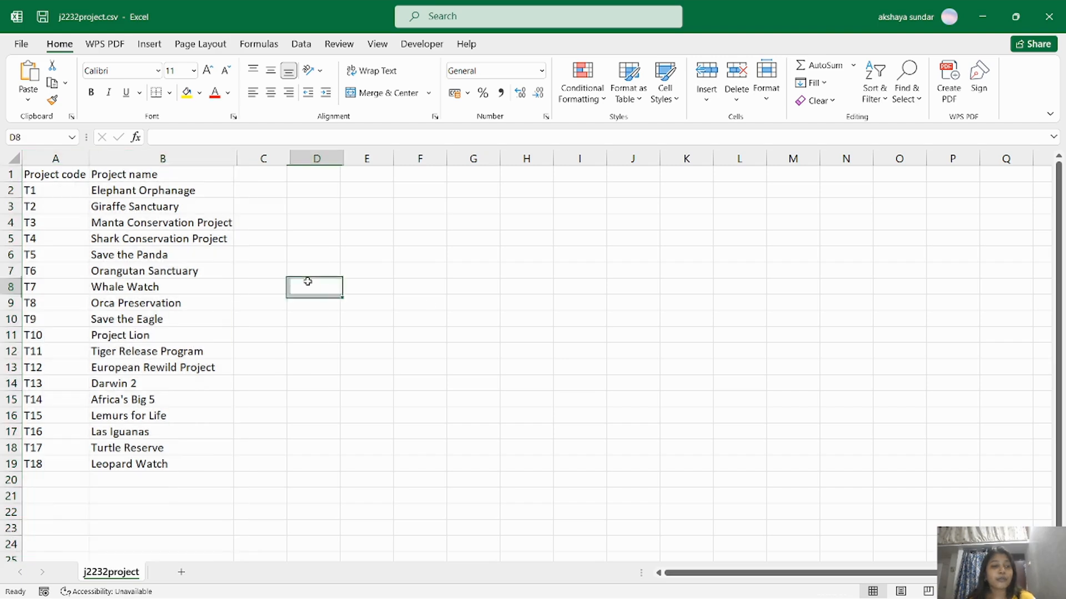
{"action": "left_click_drag", "start_coordinate": [139, 190], "coordinate": [147, 462]}
{"action": "left_click_drag", "start_coordinate": [56, 190], "coordinate": [58, 463]}
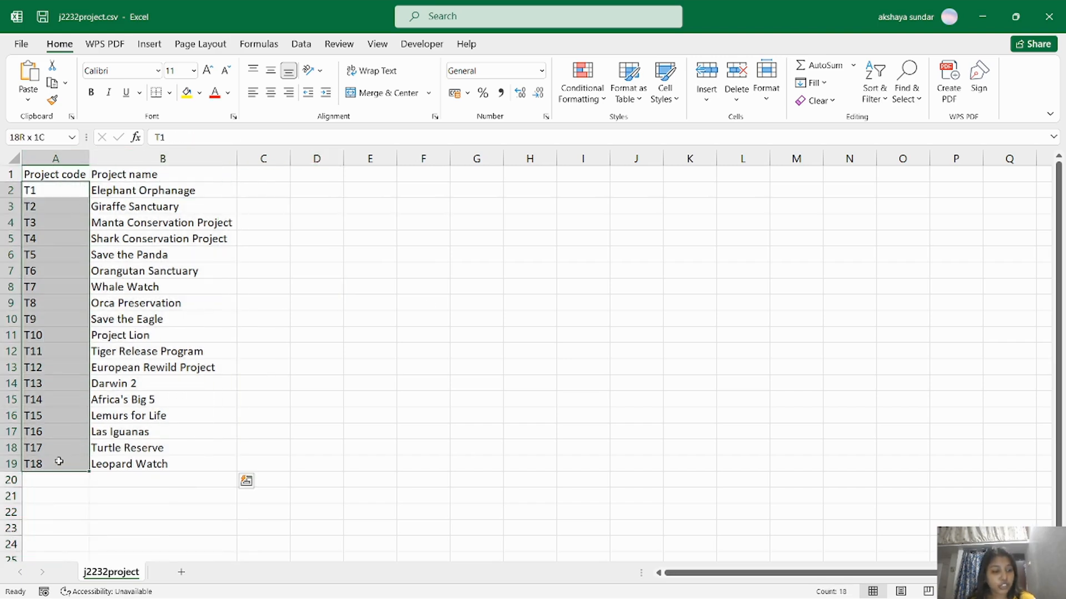
{"action": "left_click", "coordinate": [66, 193]}
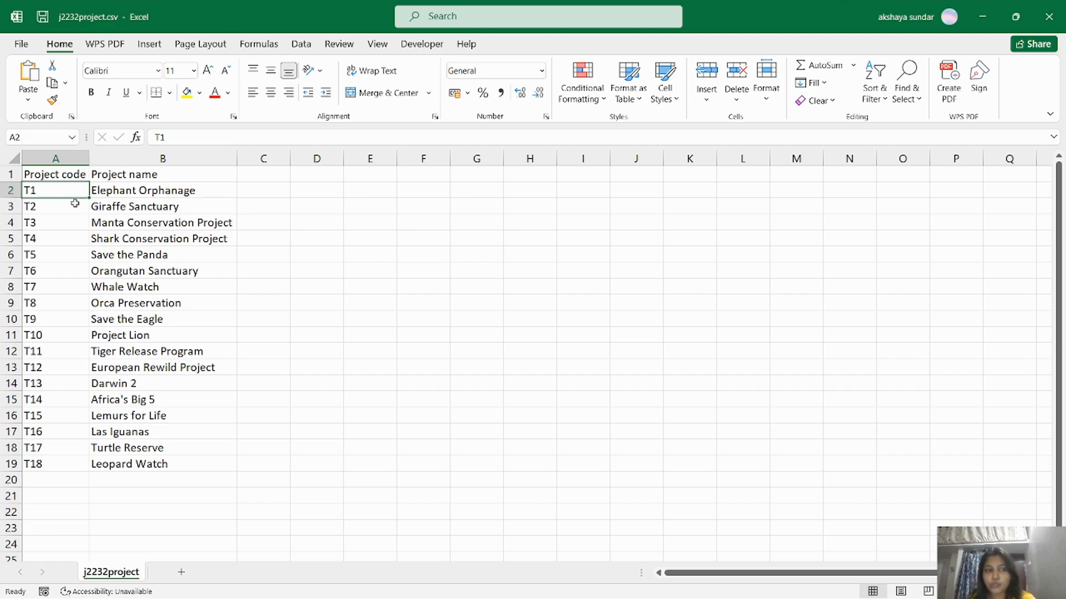
{"action": "left_click_drag", "start_coordinate": [60, 190], "coordinate": [55, 465]}
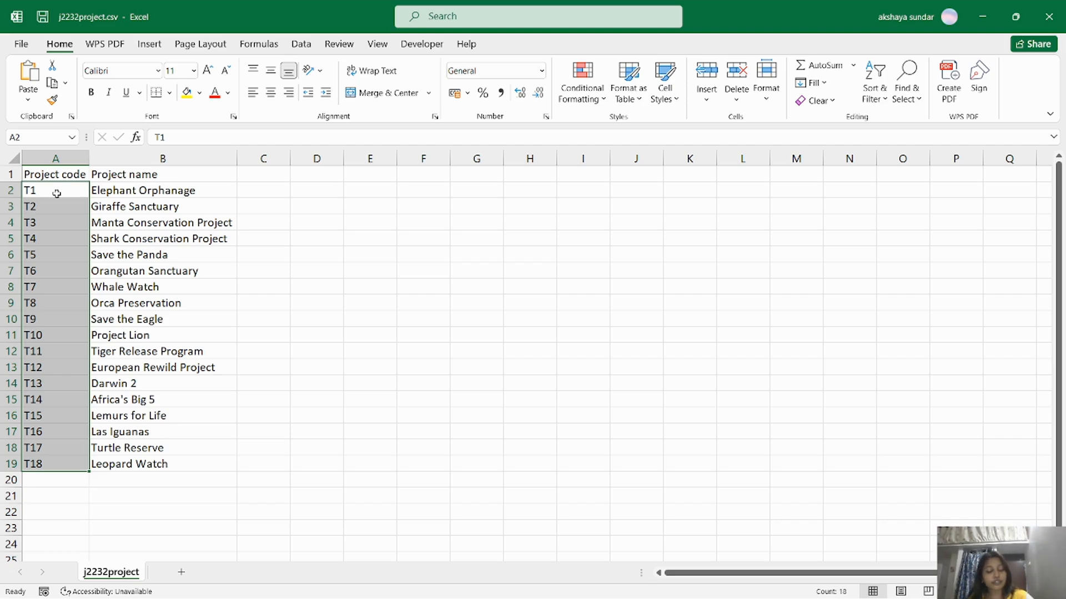
{"action": "key", "text": "alt+Tab"}
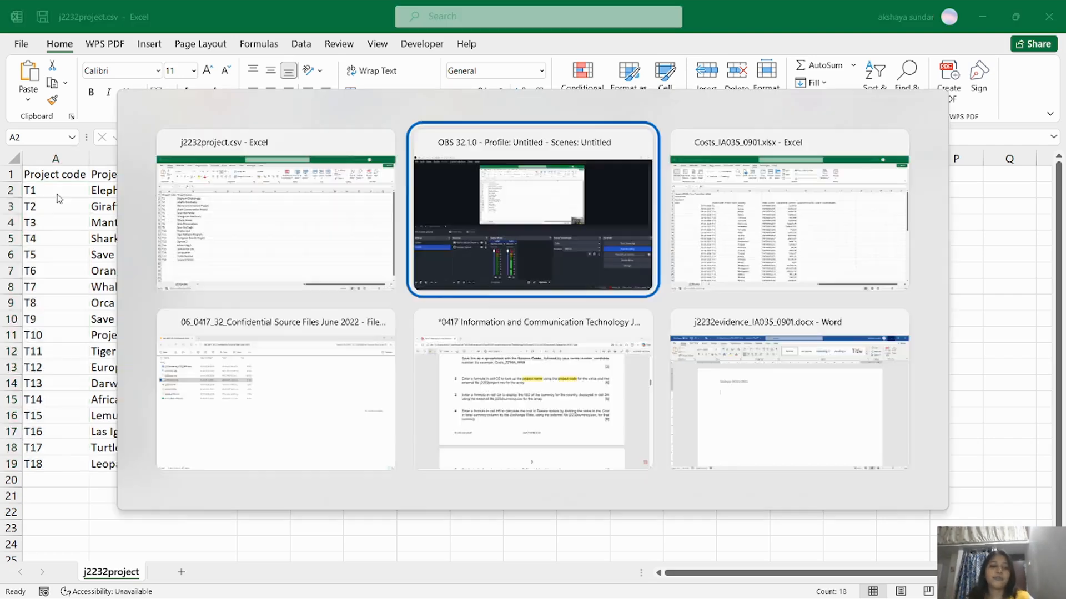
{"action": "key", "text": "alt+Tab"}
{"action": "key", "text": "Tab"}
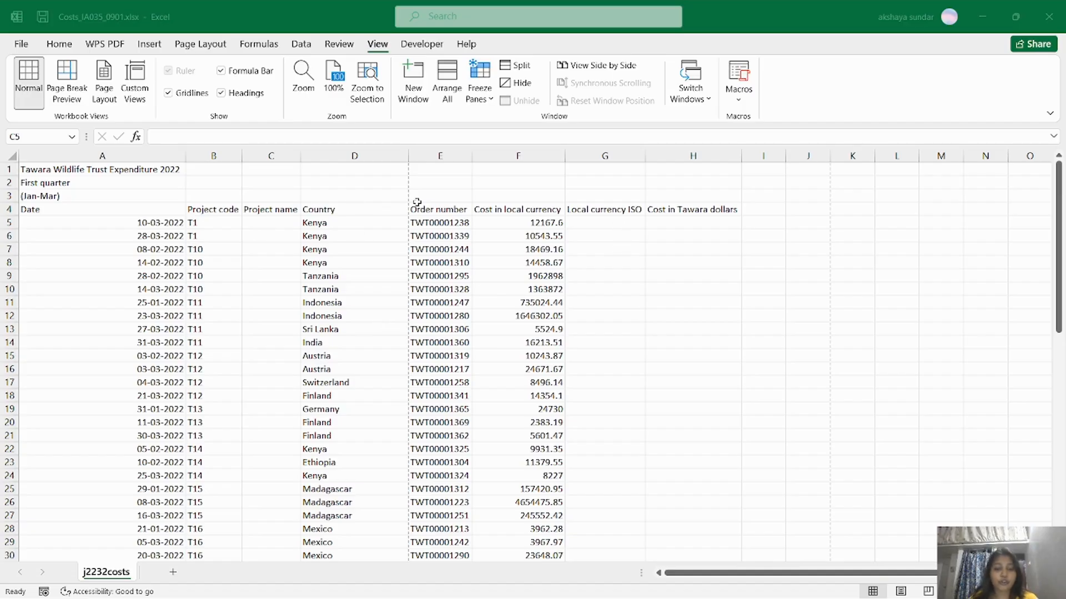
Start a VLOOKUP in C5 using cell B5 as the lookup value.
{"action": "double_click", "coordinate": [285, 223]}
{"action": "type", "text": "=vlookup"}
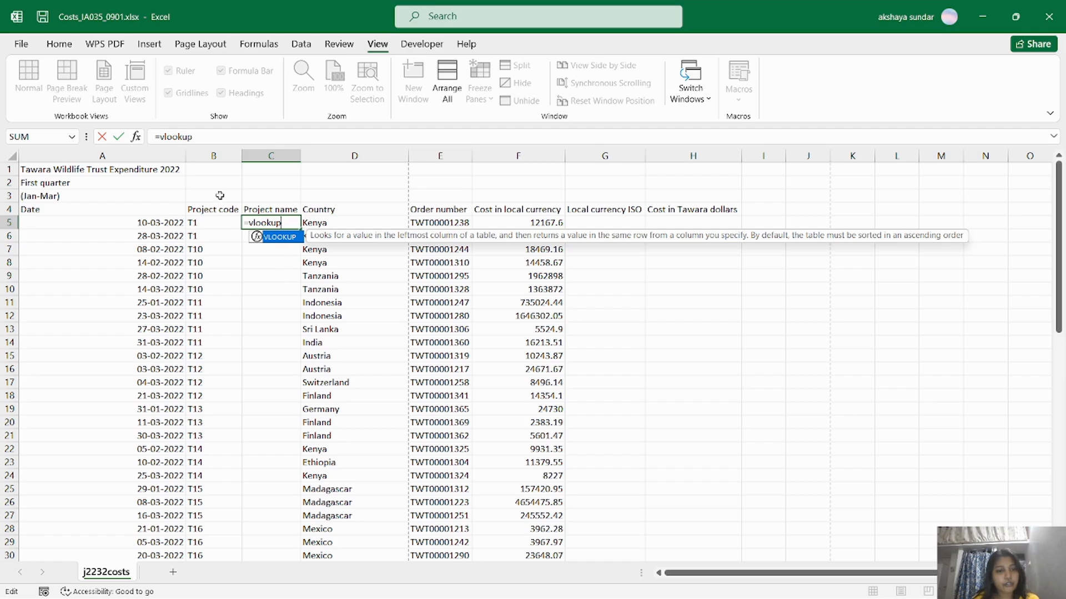
{"action": "left_click", "coordinate": [136, 137]}
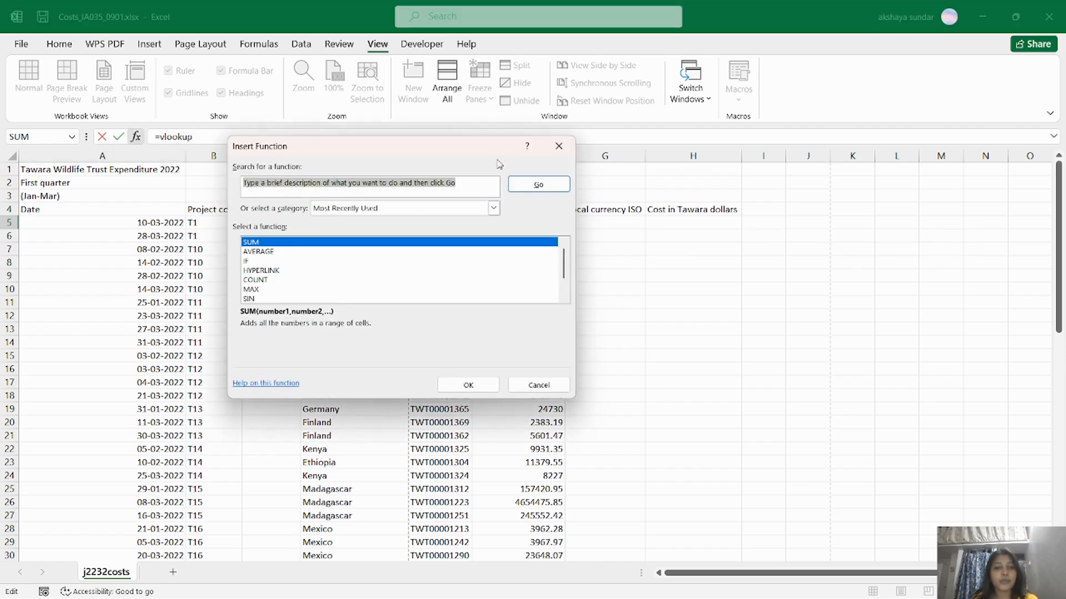
{"action": "left_click", "coordinate": [559, 146]}
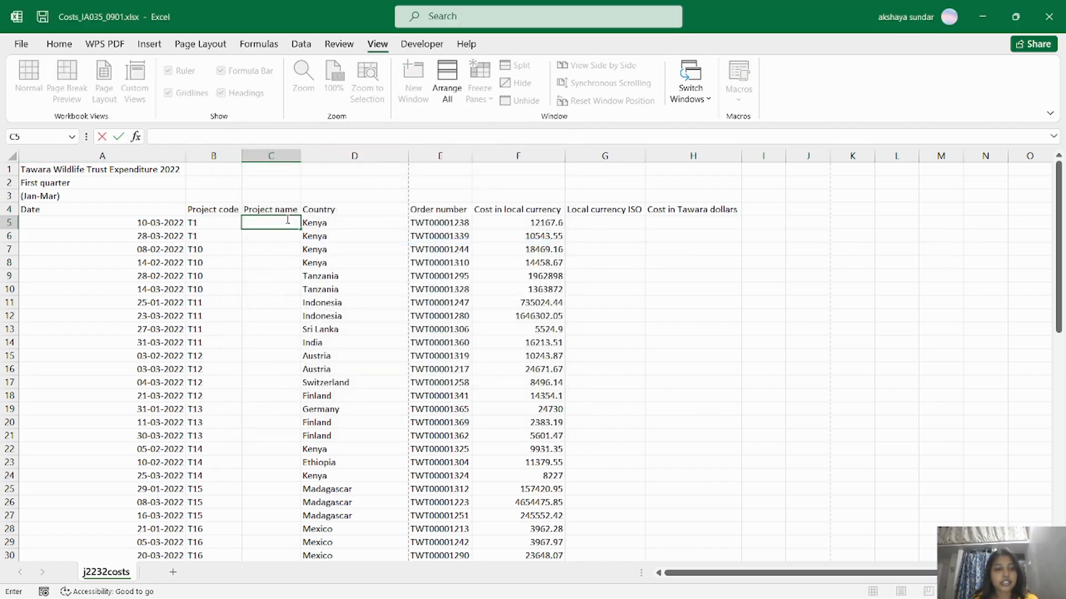
{"action": "type", "text": "=vlookup"}
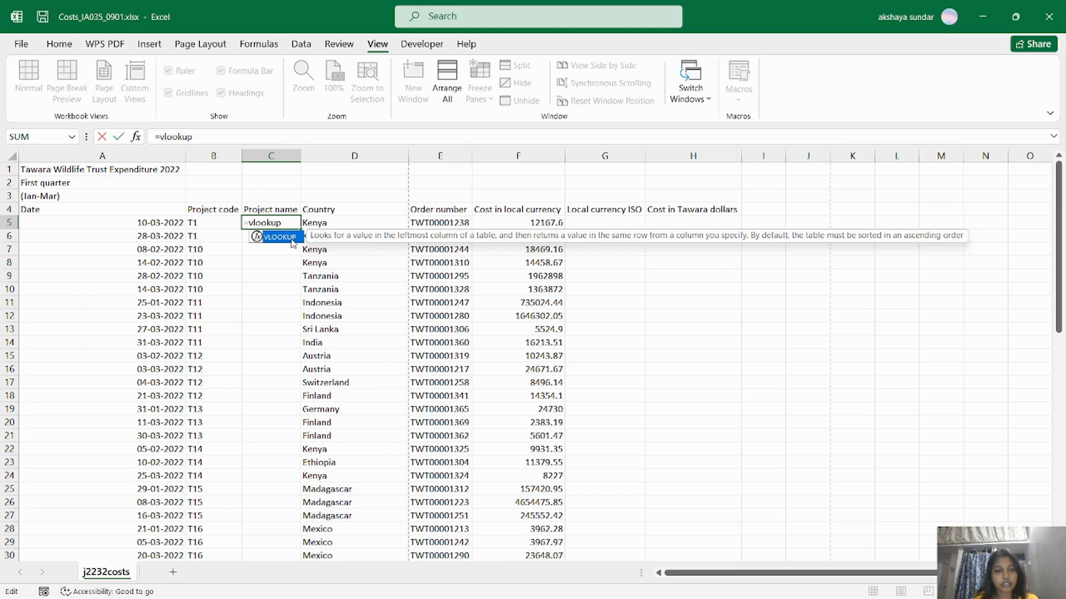
{"action": "double_click", "coordinate": [291, 238]}
{"action": "left_click", "coordinate": [136, 137]}
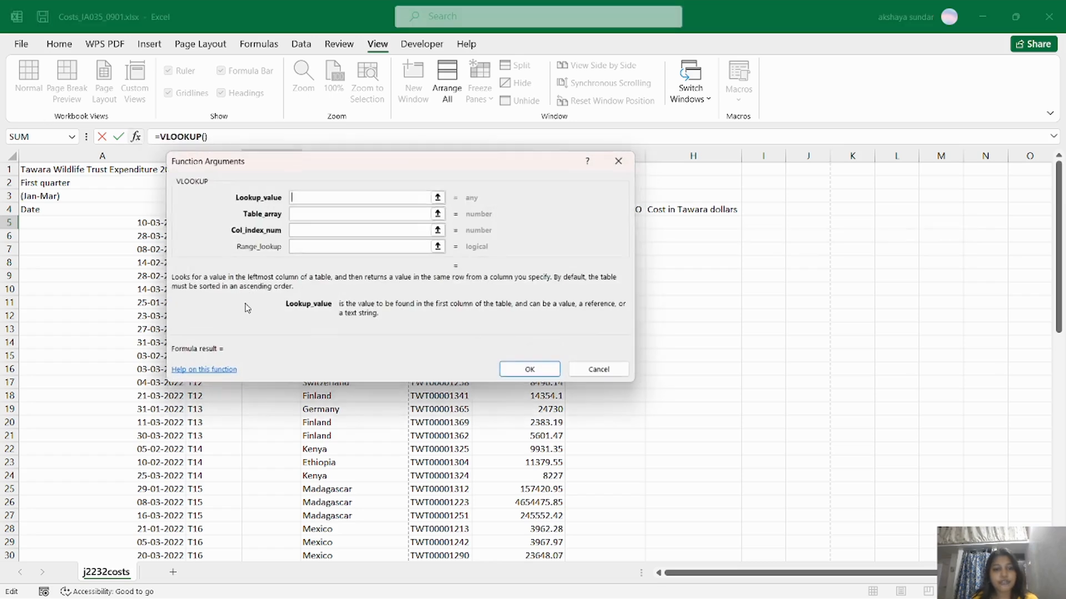
{"action": "left_click_drag", "start_coordinate": [324, 159], "coordinate": [518, 165]}
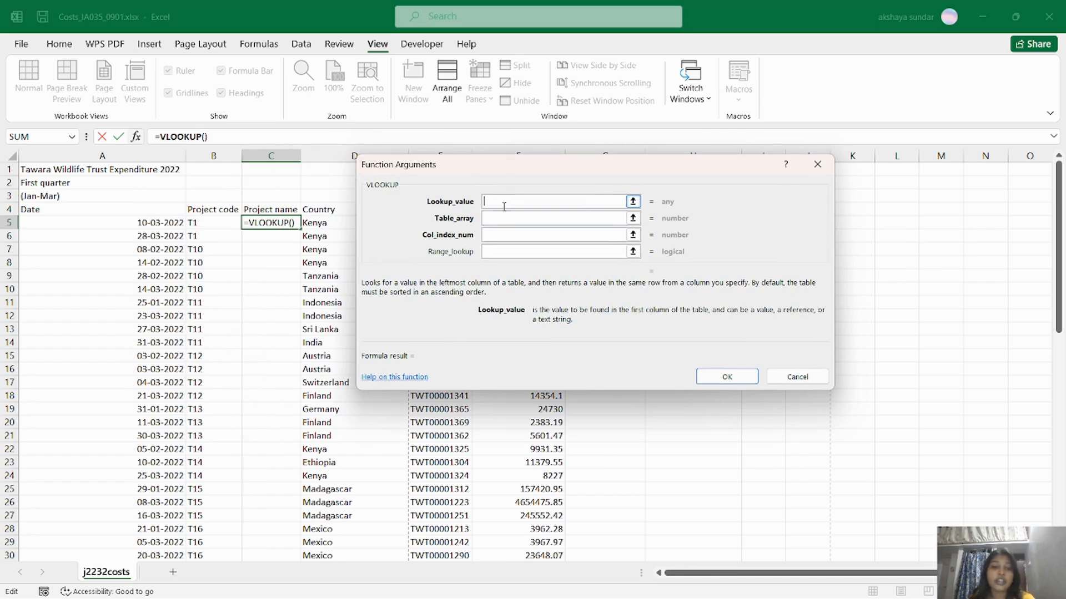
{"action": "left_click", "coordinate": [215, 225]}
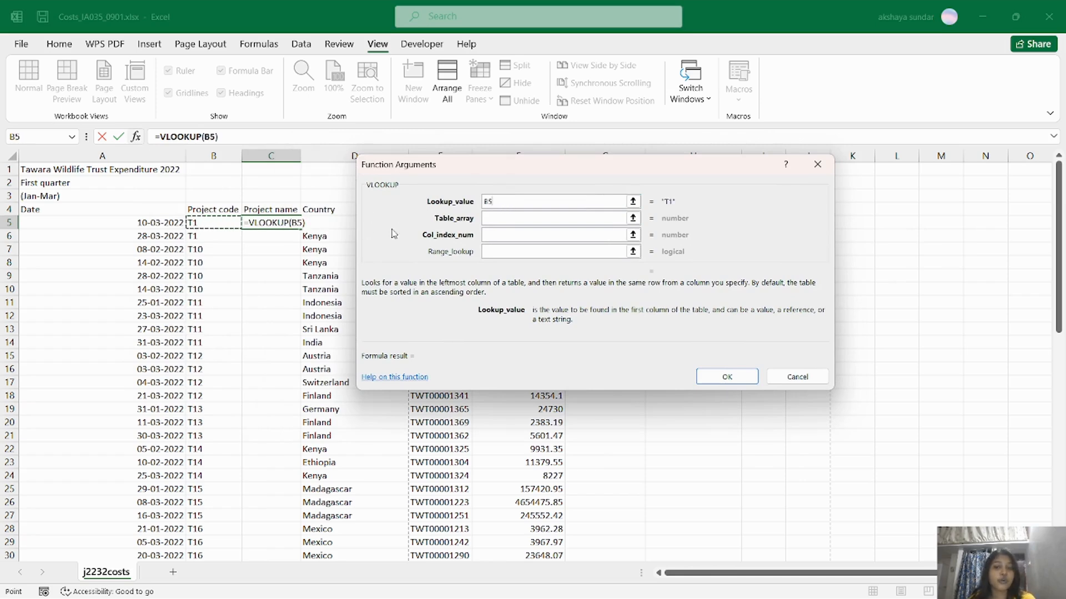
{"action": "left_click", "coordinate": [516, 218]}
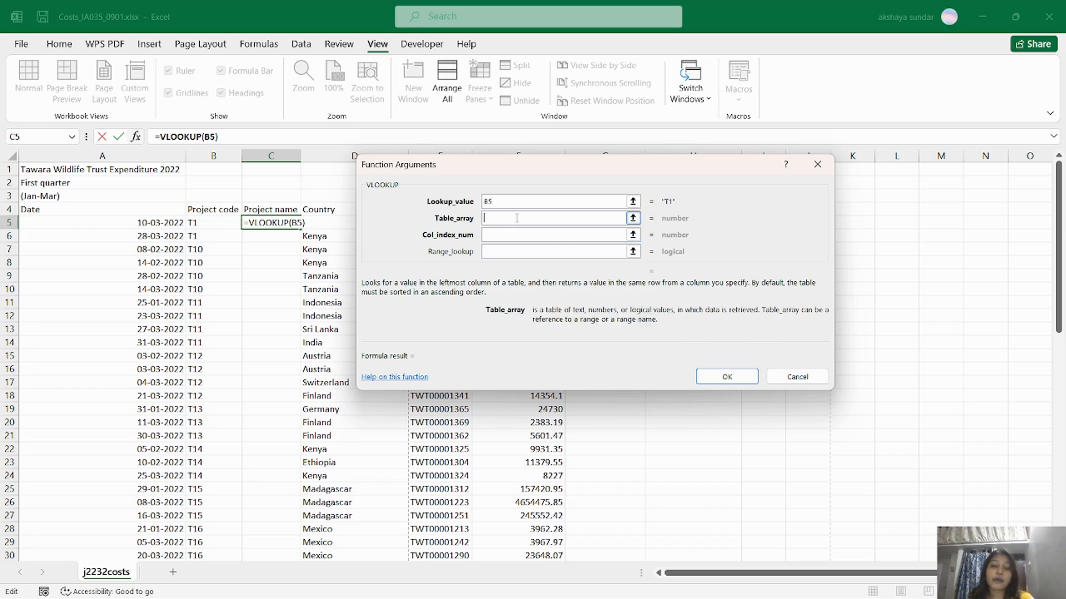
Finish the VLOOKUP with the j2232project.csv code/name range, column index 2 and exact match 0.
{"action": "key", "text": "alt+Tab"}
{"action": "key", "text": "Tab"}
{"action": "key", "text": "Tab"}
{"action": "left_click_drag", "start_coordinate": [55, 191], "coordinate": [160, 465]}
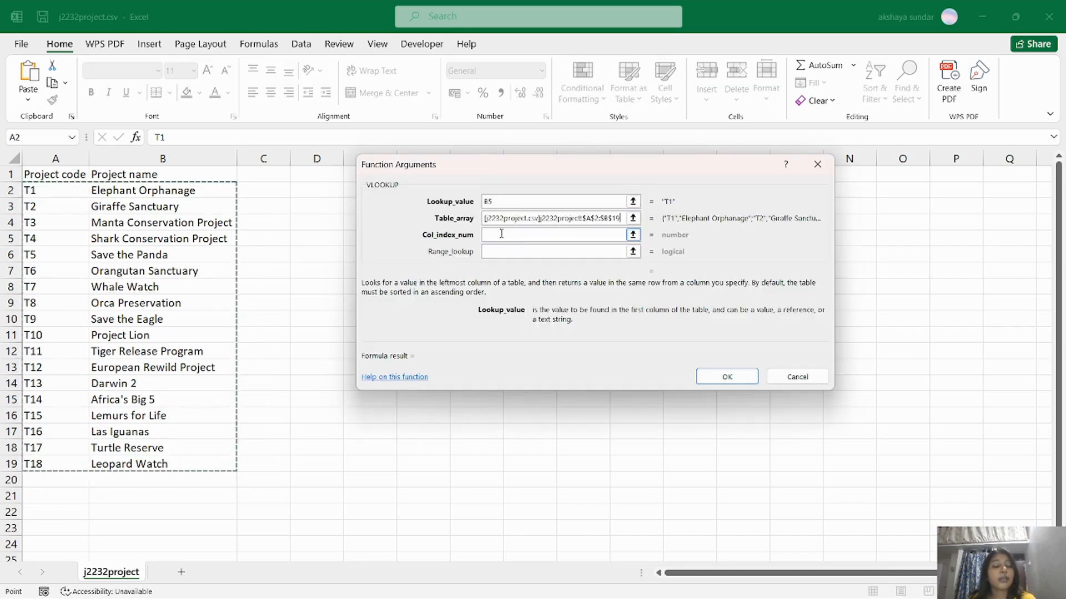
{"action": "left_click", "coordinate": [500, 238]}
{"action": "key", "text": "alt+Tab"}
{"action": "key", "text": "alt+Tab"}
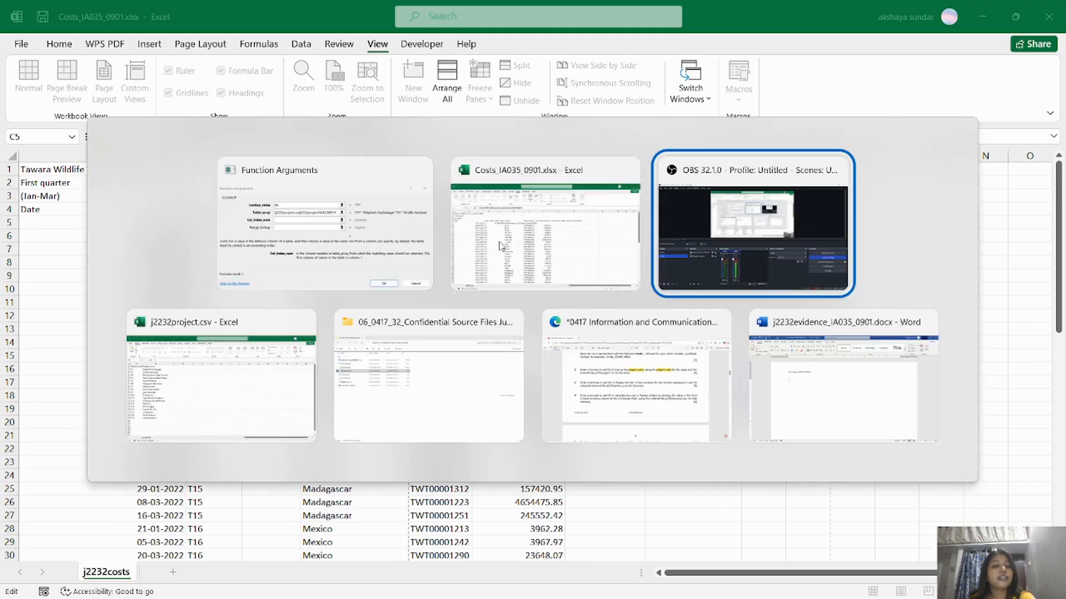
{"action": "key", "text": "alt+Tab"}
{"action": "key", "text": "alt+Tab"}
{"action": "key", "text": "alt+Tab"}
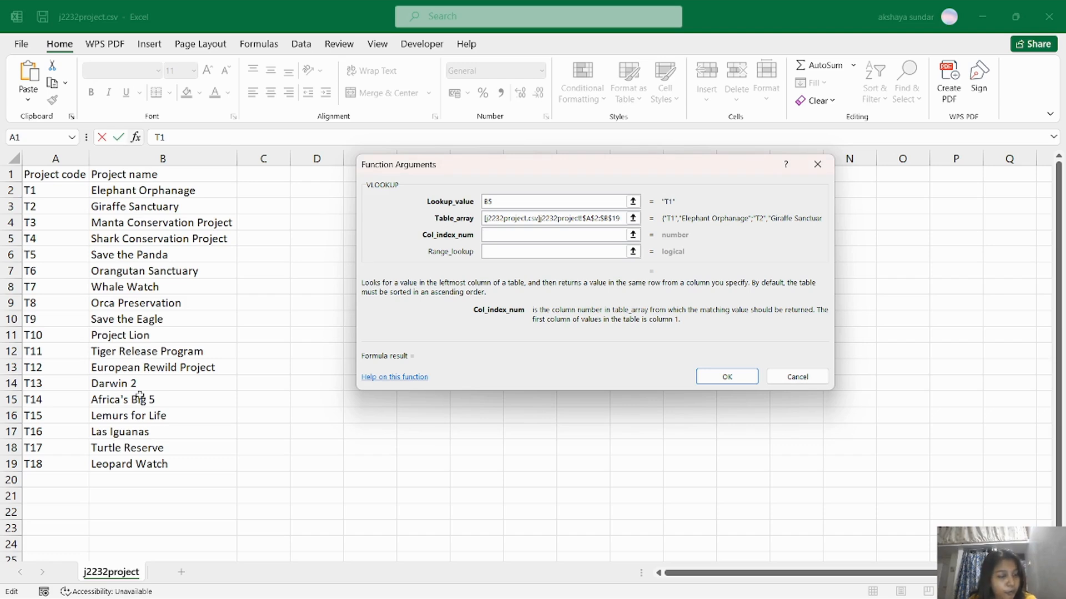
{"action": "type", "text": "2"}
{"action": "left_click", "coordinate": [492, 251]}
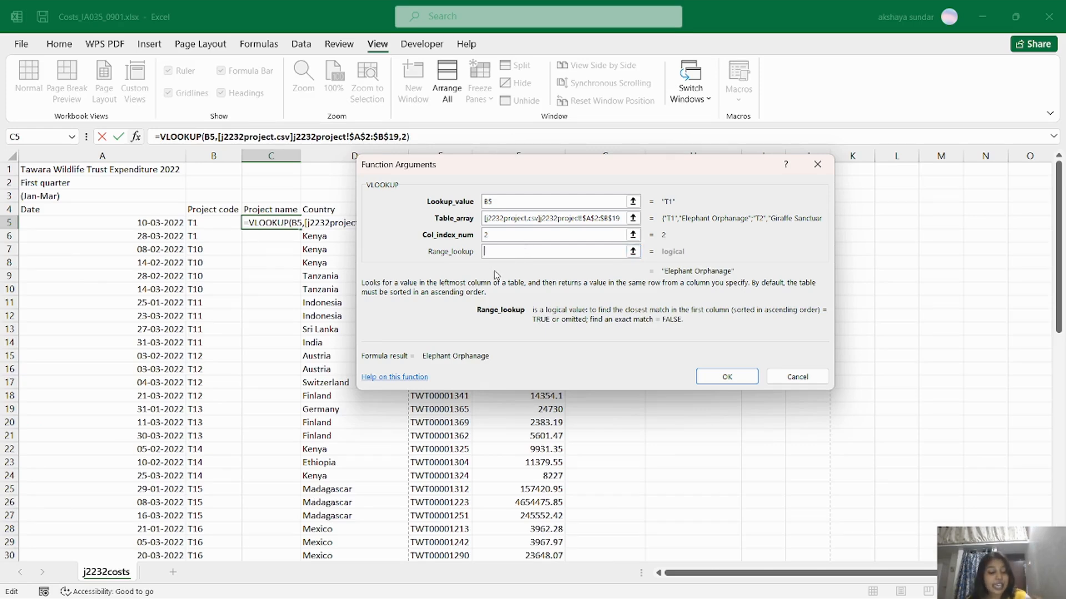
{"action": "left_click", "coordinate": [486, 250]}
{"action": "type", "text": "0"}
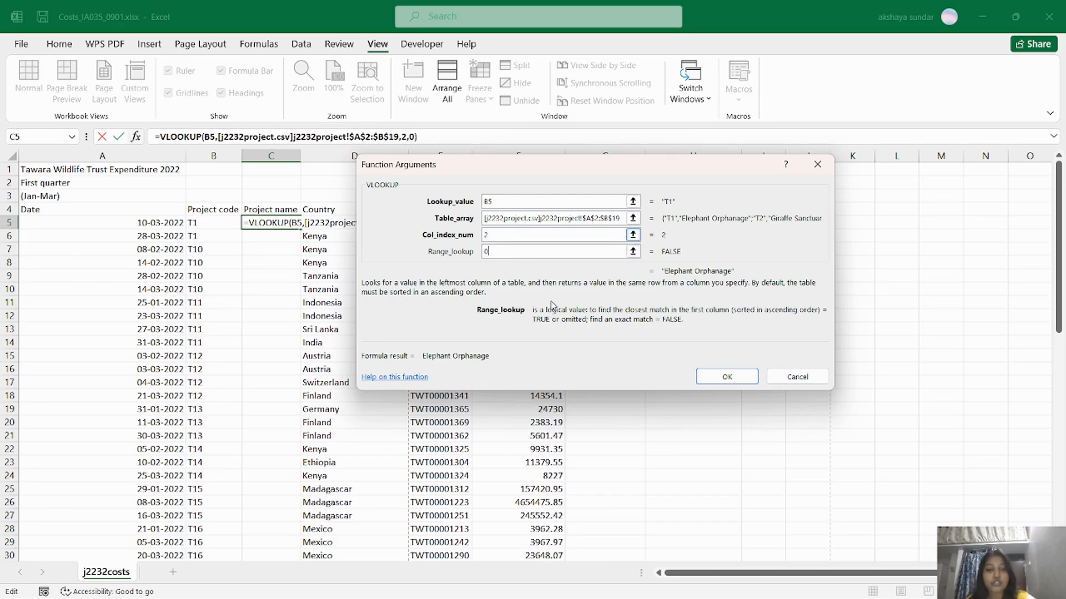
{"action": "left_click", "coordinate": [714, 376]}
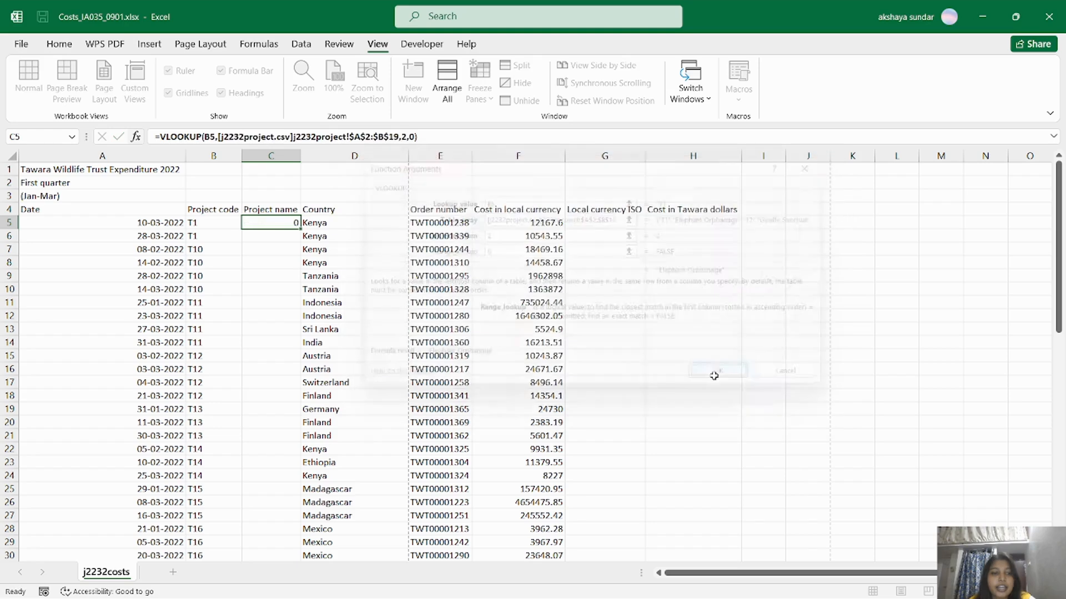
Widen column C to fit 'Elephant Orphanage' and compare it with the project list.
{"action": "double_click", "coordinate": [301, 157]}
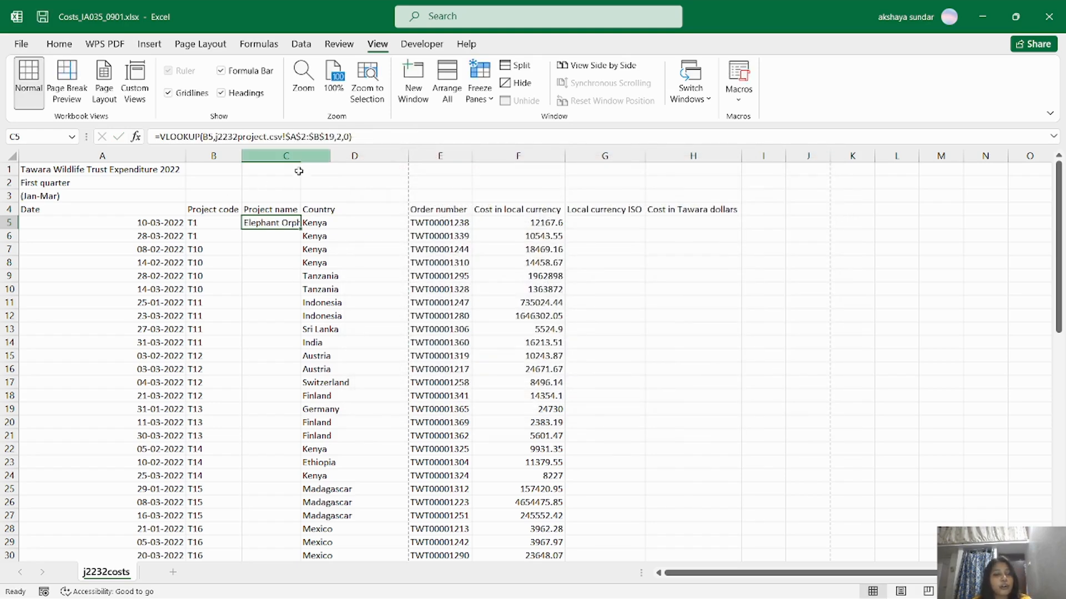
{"action": "key", "text": "Up"}
{"action": "key", "text": "Up"}
{"action": "left_click", "coordinate": [296, 157]}
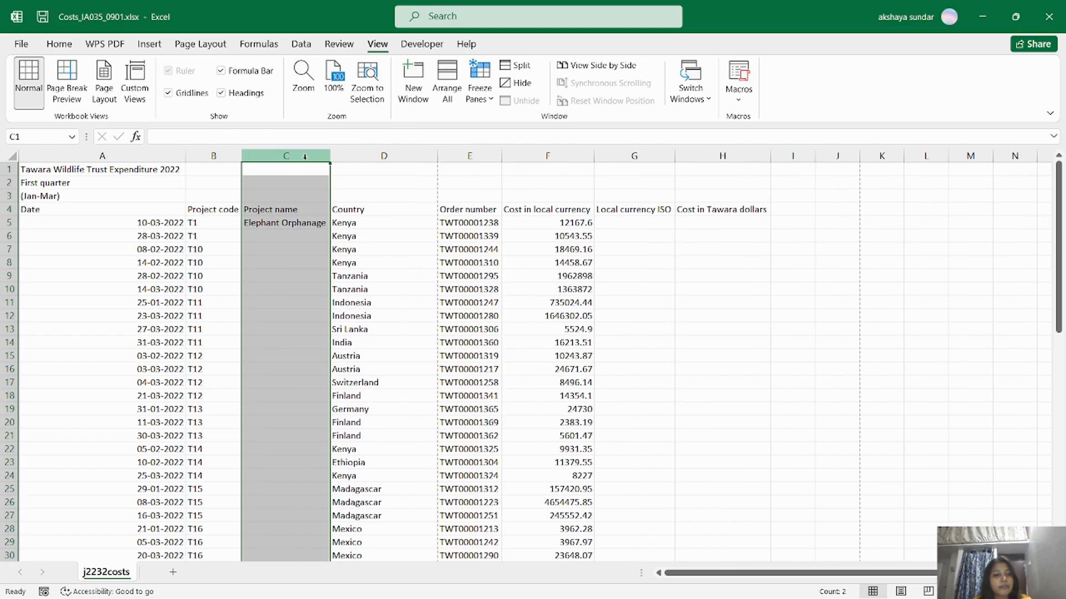
{"action": "left_click", "coordinate": [294, 224]}
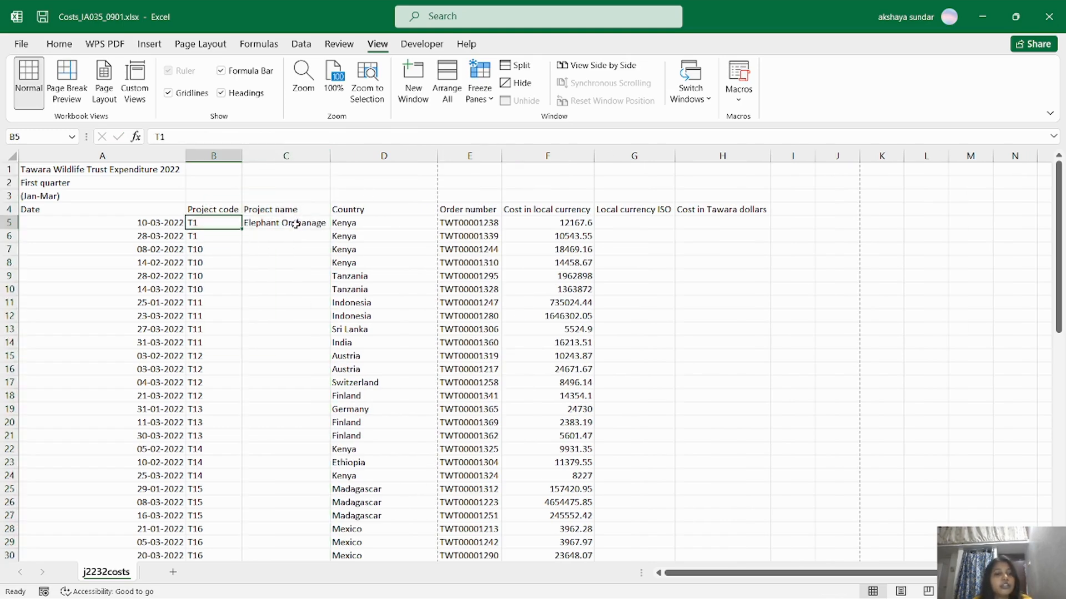
{"action": "key", "text": "alt+Tab"}
{"action": "left_click_drag", "start_coordinate": [72, 191], "coordinate": [178, 199]}
{"action": "left_click", "coordinate": [176, 219]}
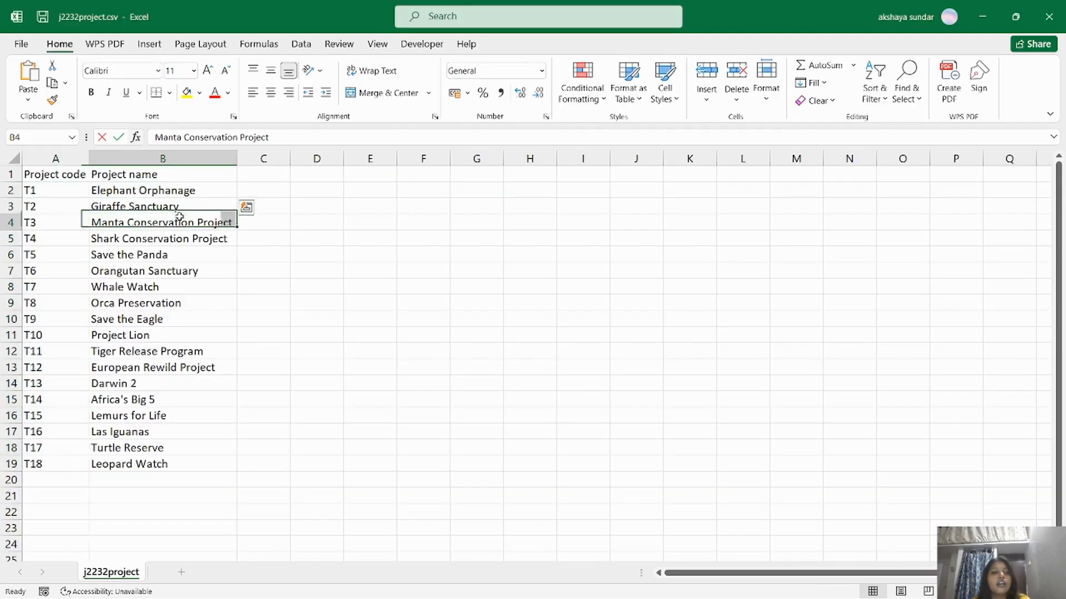
{"action": "key", "text": "alt+Tab"}
{"action": "key", "text": "alt+Tab"}
{"action": "key", "text": "alt+Tab"}
{"action": "key", "text": "alt+Tab"}
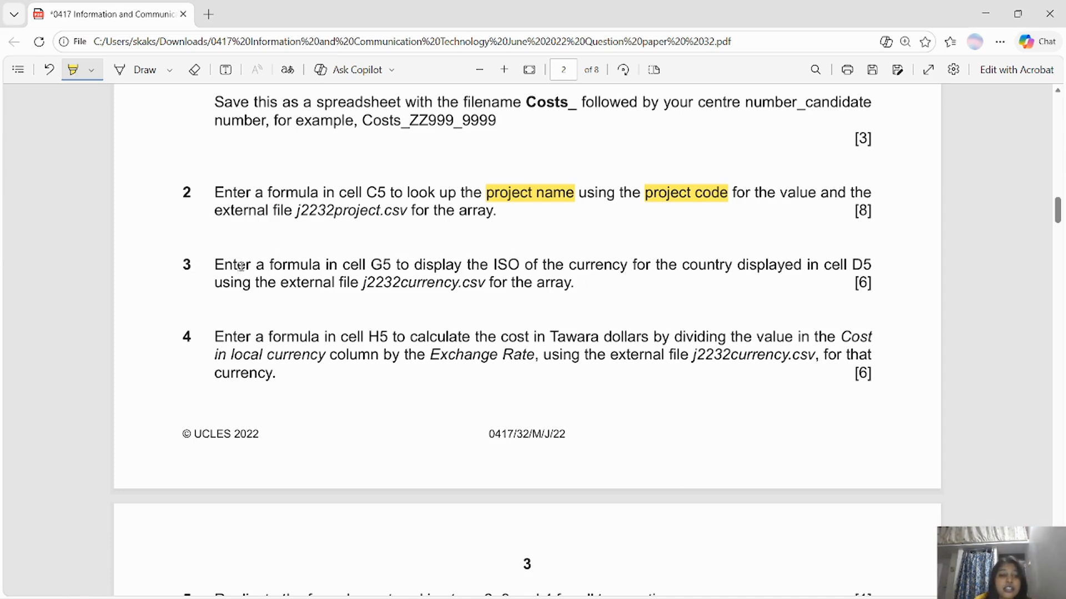
Highlight G5, ISO, D5, country and j2232currency.csv in question 3.
{"action": "left_click_drag", "start_coordinate": [371, 264], "coordinate": [384, 265]}
{"action": "left_click_drag", "start_coordinate": [496, 263], "coordinate": [509, 264]}
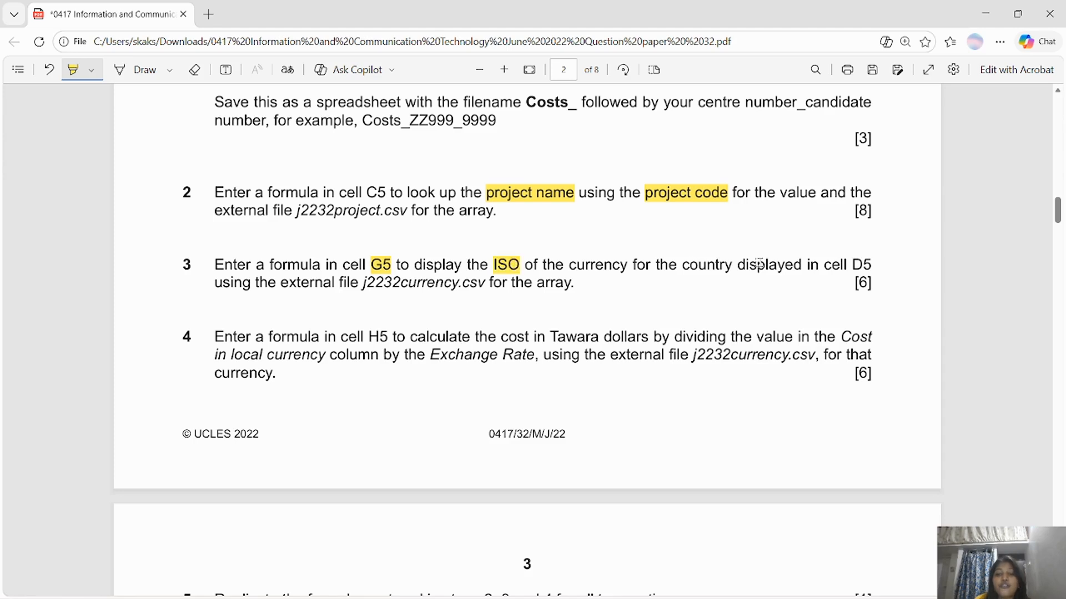
{"action": "left_click_drag", "start_coordinate": [851, 265], "coordinate": [869, 265]}
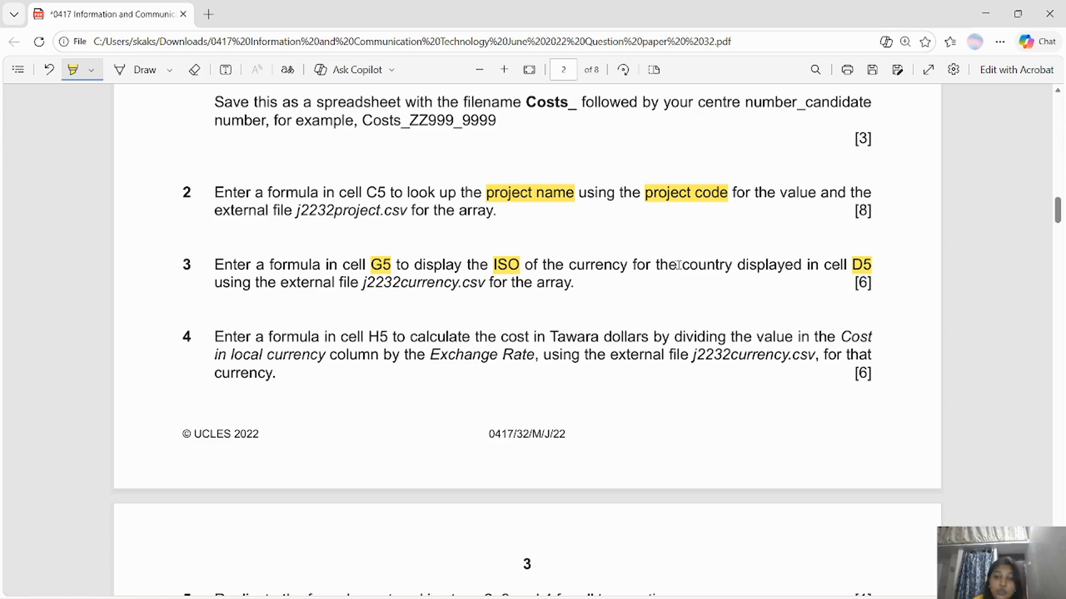
{"action": "left_click_drag", "start_coordinate": [682, 264], "coordinate": [727, 268]}
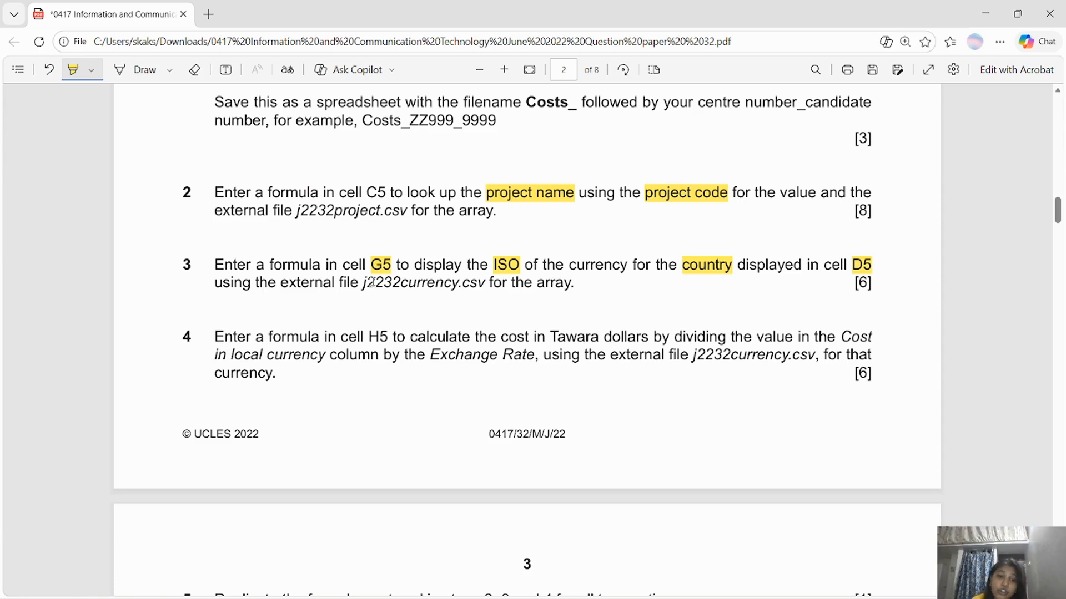
{"action": "left_click_drag", "start_coordinate": [362, 284], "coordinate": [479, 284]}
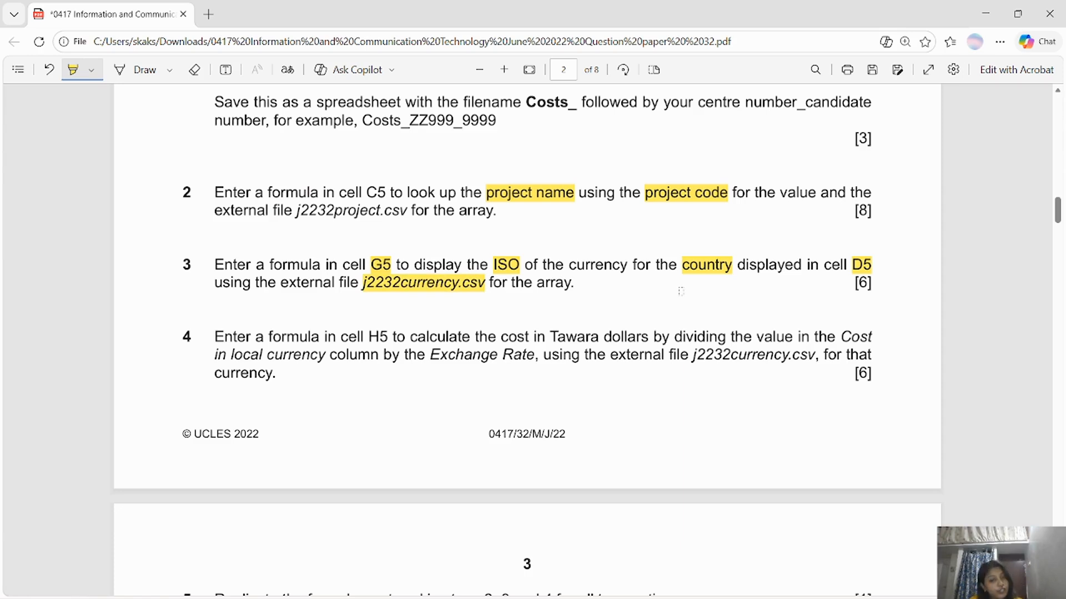
{"action": "key", "text": "alt+Tab"}
Open j2232currency.csv from the source files folder in File Explorer.
{"action": "left_click", "coordinate": [642, 223]}
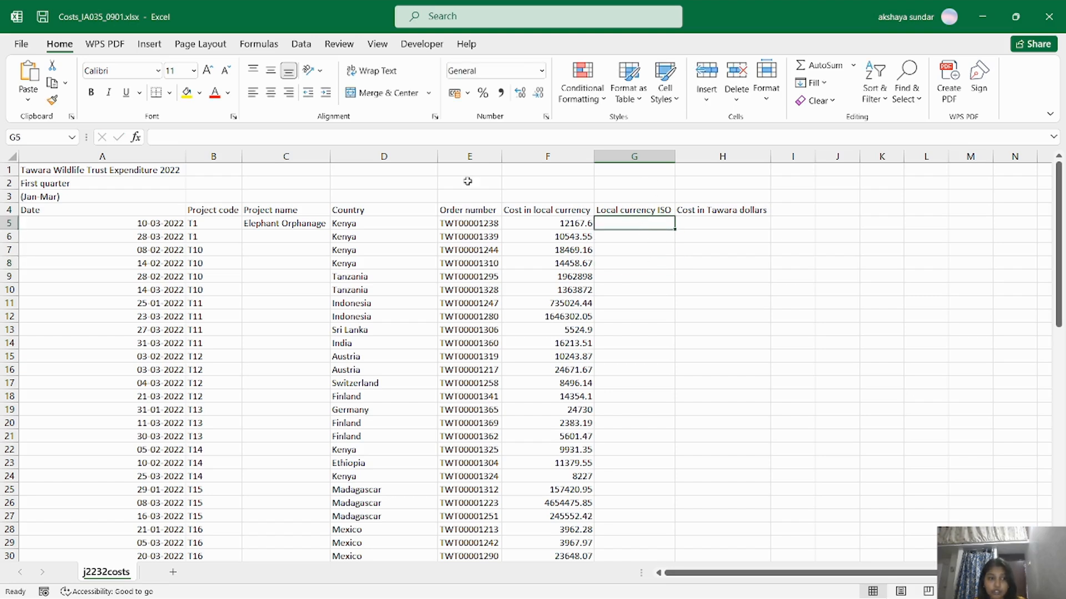
{"action": "double_click", "coordinate": [638, 223]}
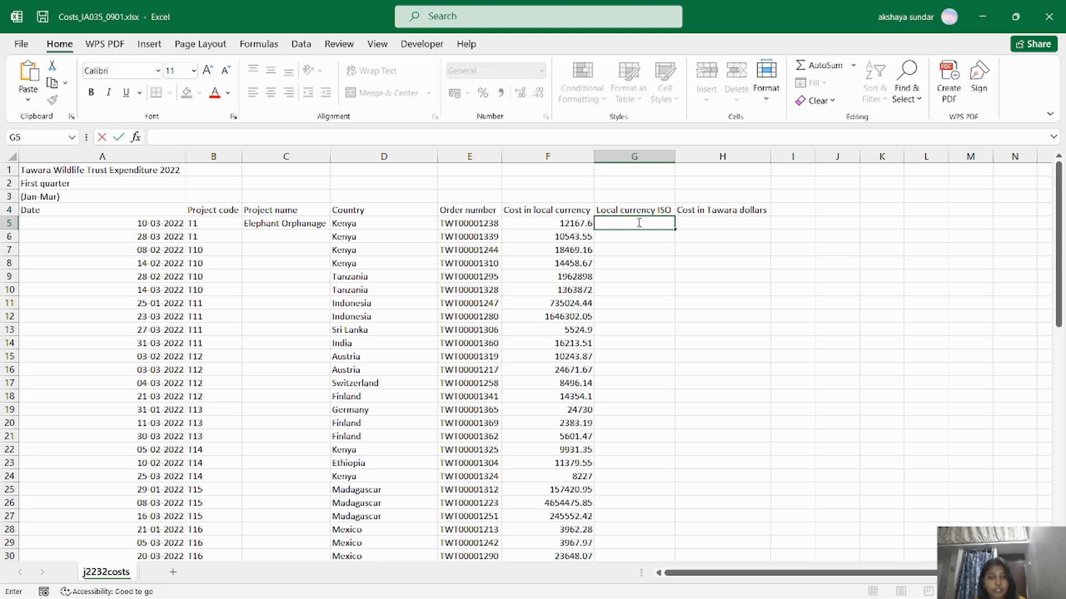
{"action": "key", "text": "alt+Tab"}
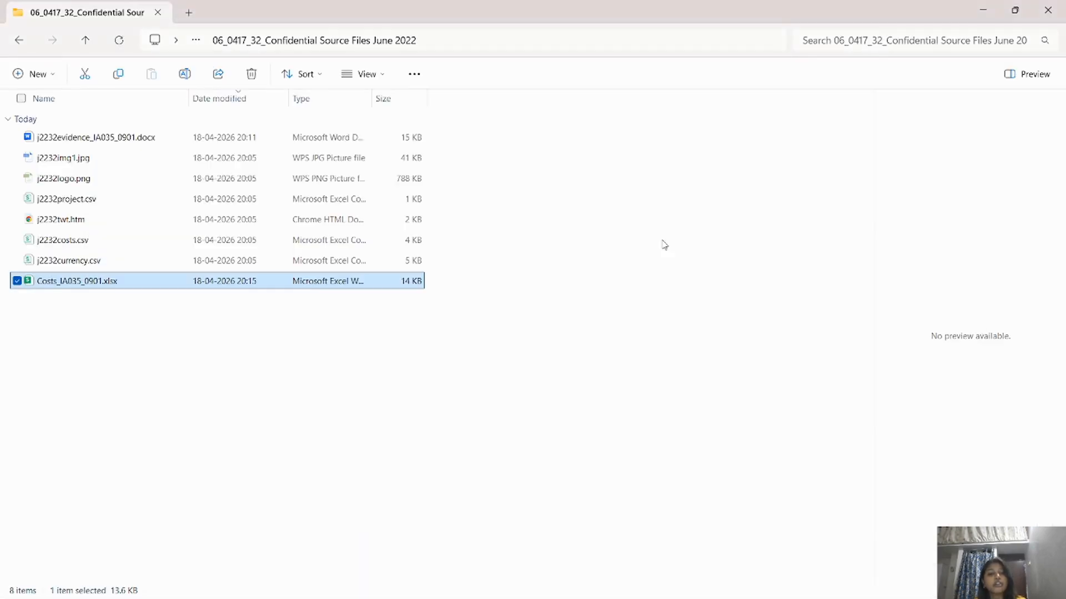
{"action": "double_click", "coordinate": [94, 262]}
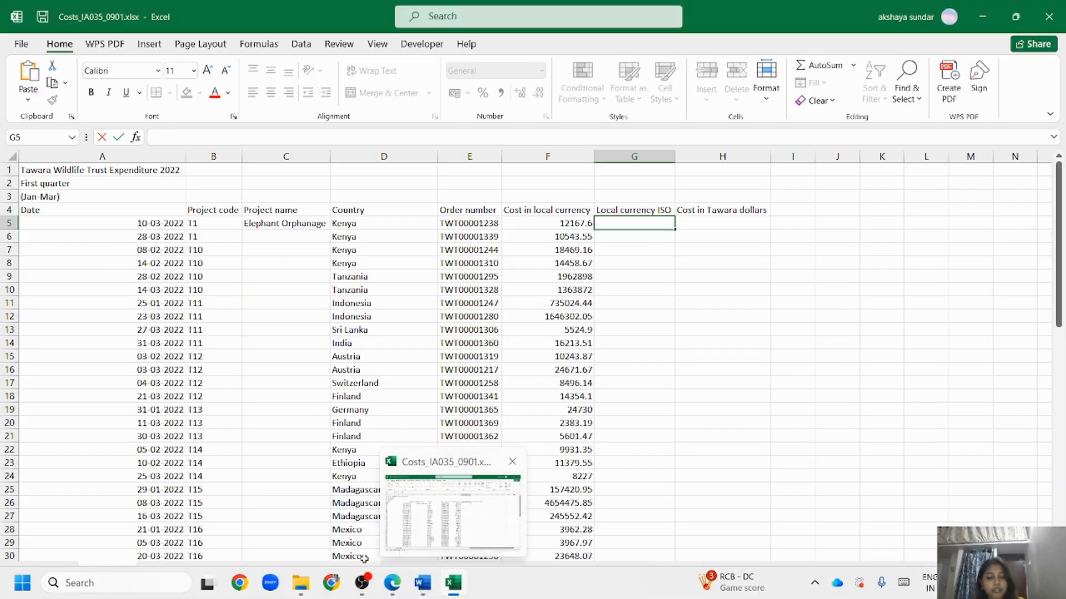
{"action": "left_click", "coordinate": [289, 583]}
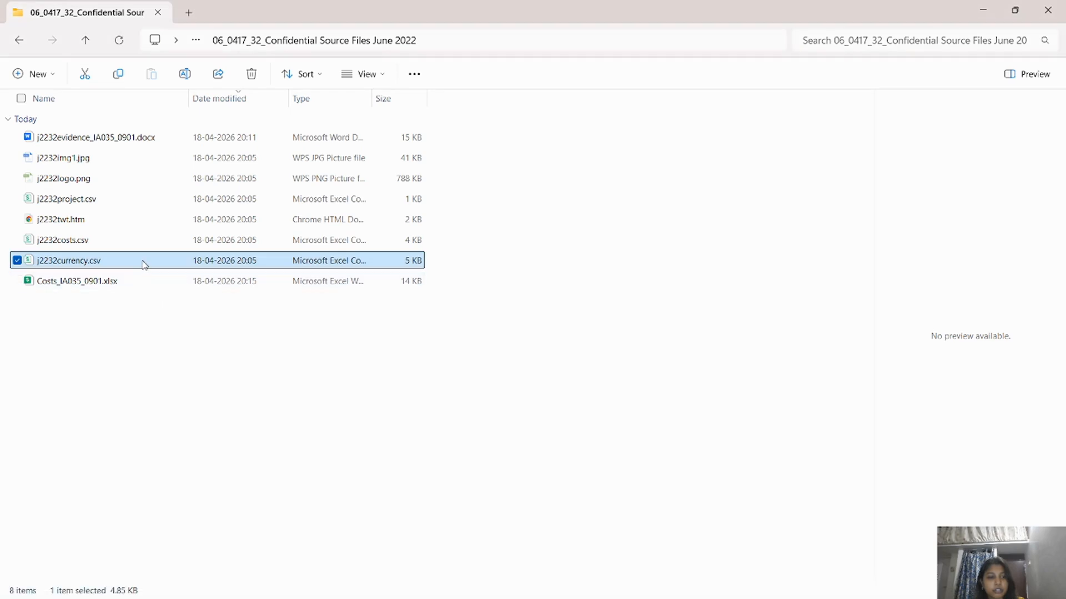
{"action": "right_click", "coordinate": [144, 264]}
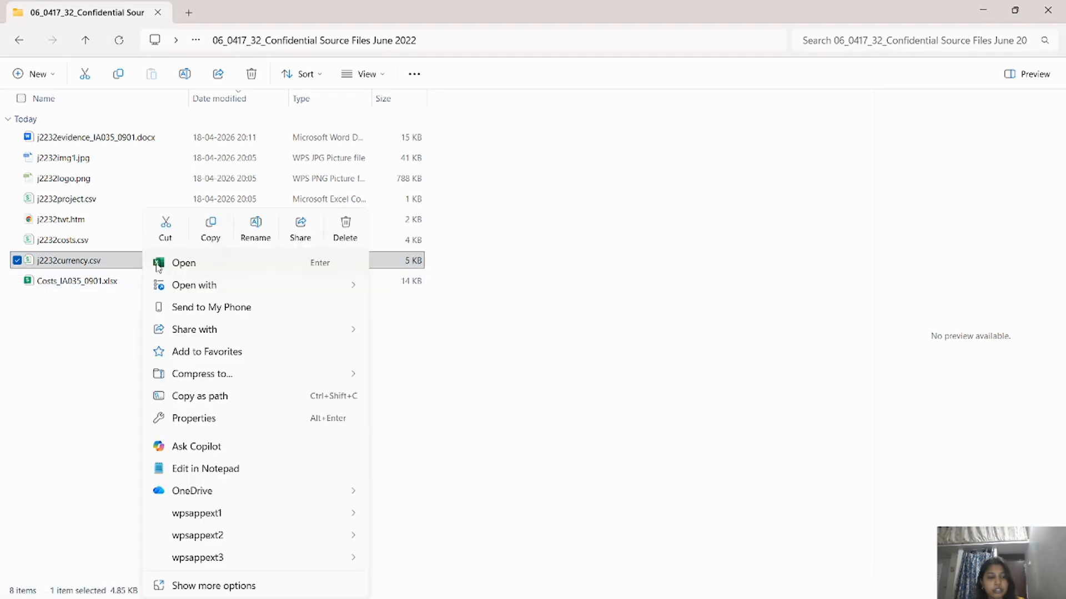
{"action": "left_click", "coordinate": [179, 266]}
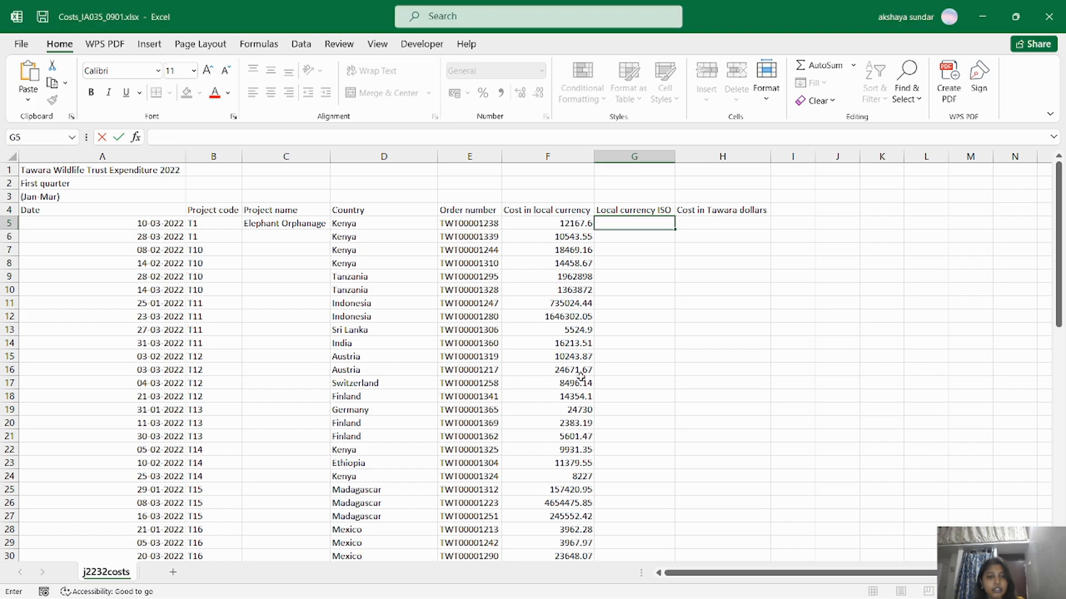
Bring the j2232currency.csv workbook window to the front in Excel.
{"action": "mouse_move", "coordinate": [460, 581]}
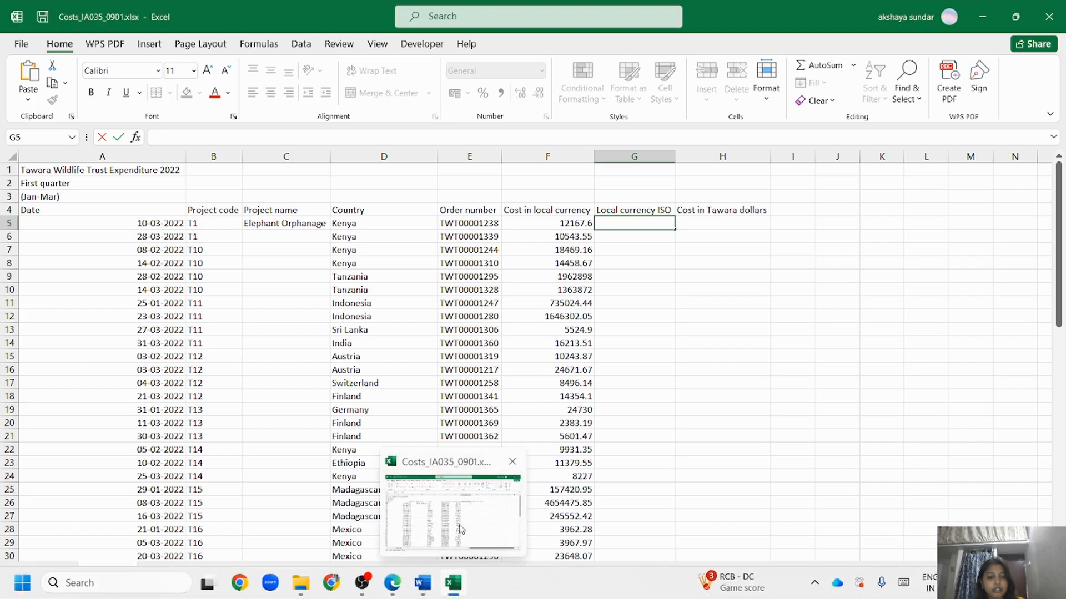
{"action": "left_click", "coordinate": [460, 528]}
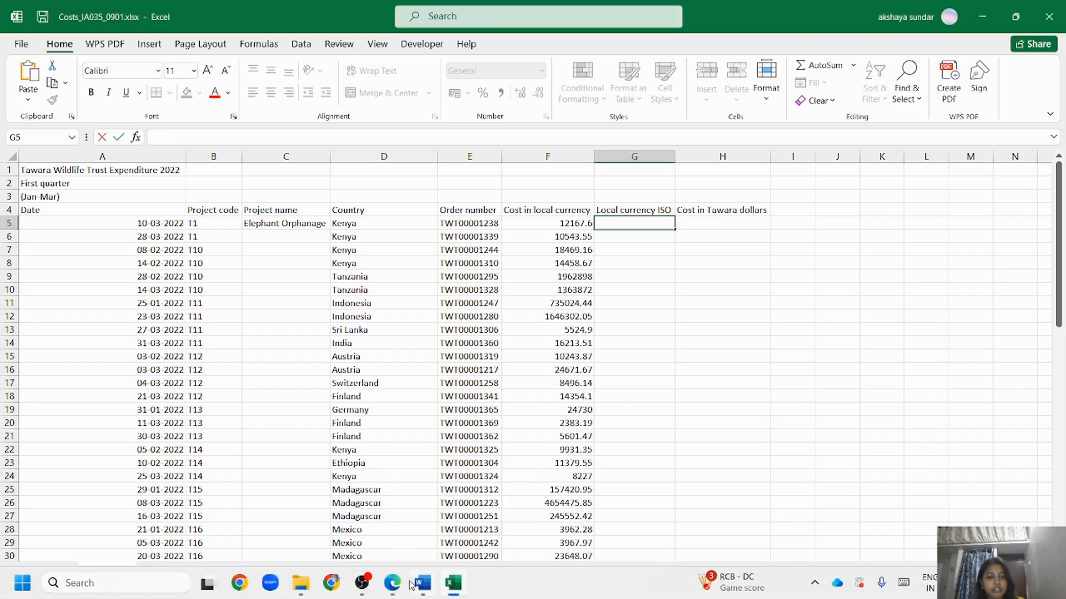
{"action": "left_click", "coordinate": [300, 582]}
{"action": "left_click", "coordinate": [185, 260]}
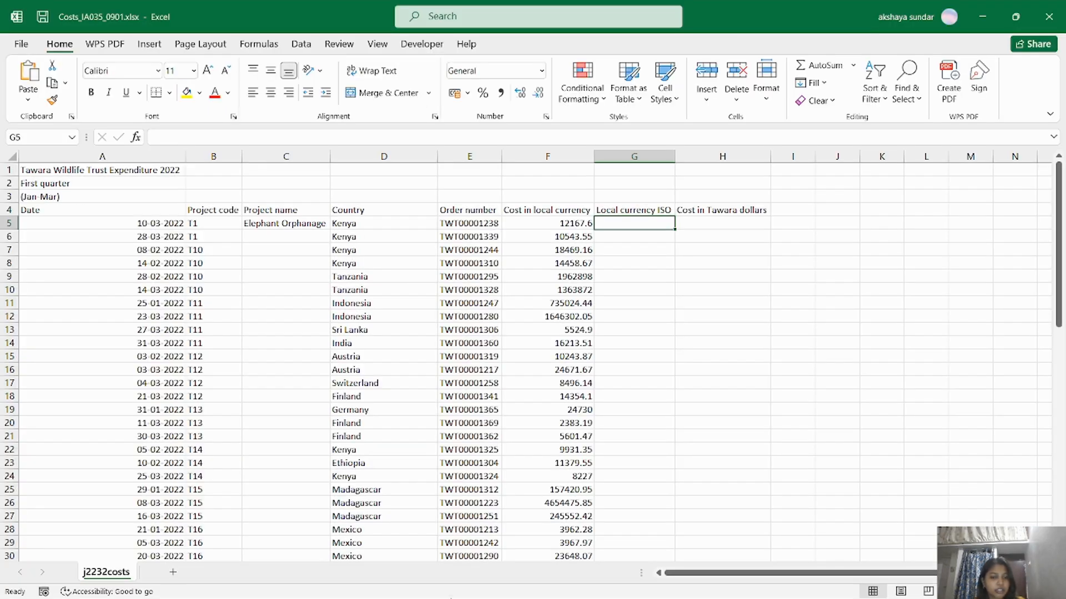
{"action": "mouse_move", "coordinate": [457, 586]}
{"action": "left_click", "coordinate": [505, 525]}
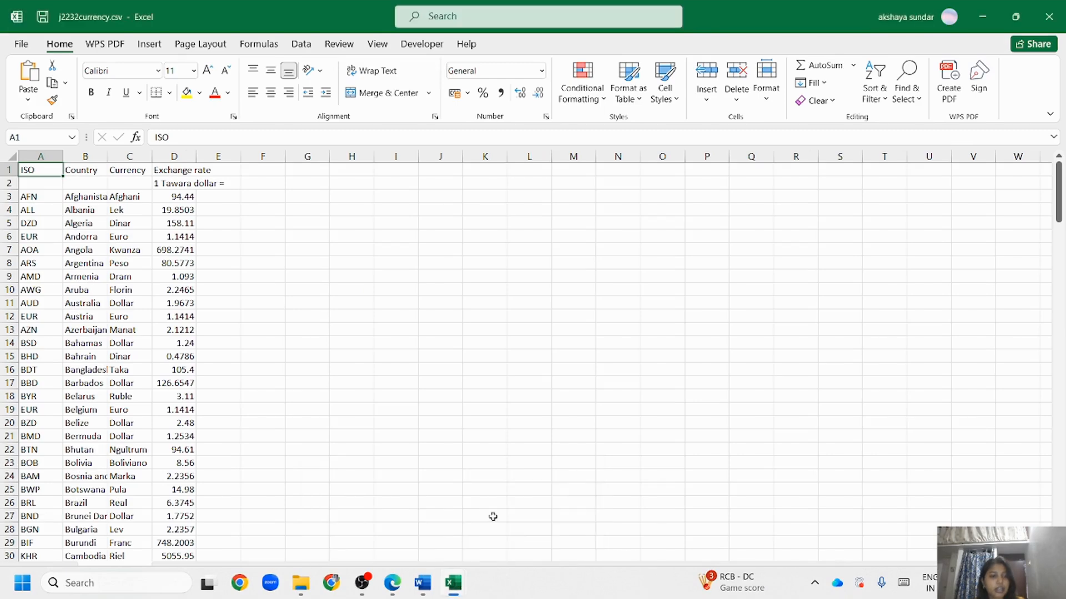
AutoFit columns A to D (ISO, Country, Currency, Exchange rate) to their contents.
{"action": "left_click", "coordinate": [129, 223]}
{"action": "left_click", "coordinate": [45, 159]}
{"action": "left_click_drag", "start_coordinate": [45, 160], "coordinate": [186, 157]}
{"action": "double_click", "coordinate": [197, 157]}
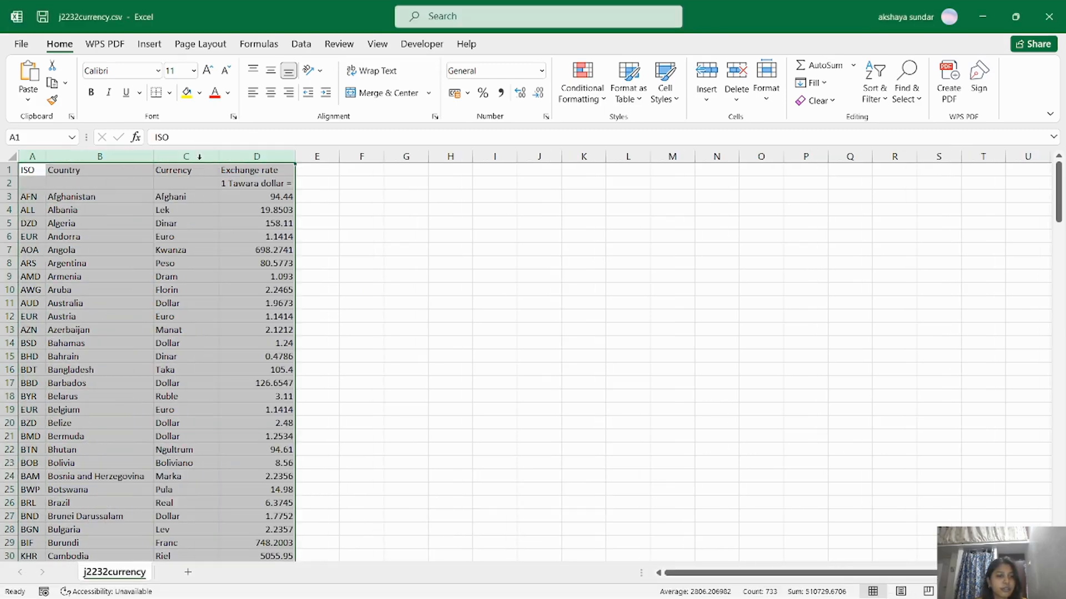
{"action": "left_click", "coordinate": [495, 422]}
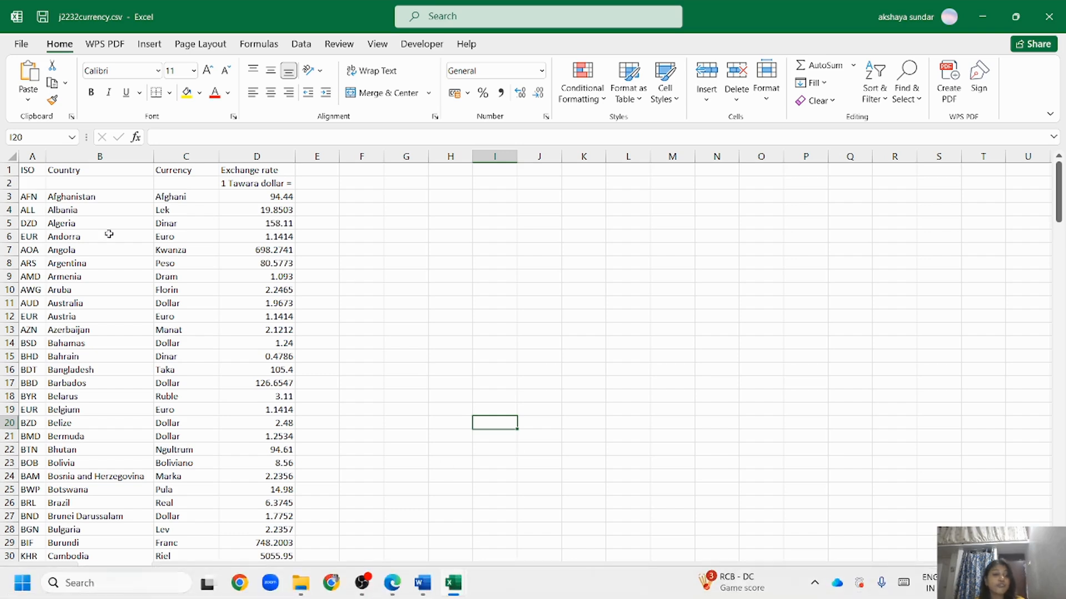
Review the ISO codes and country names, then return to the Costs workbook's cell G5.
{"action": "left_click_drag", "start_coordinate": [28, 196], "coordinate": [28, 558]}
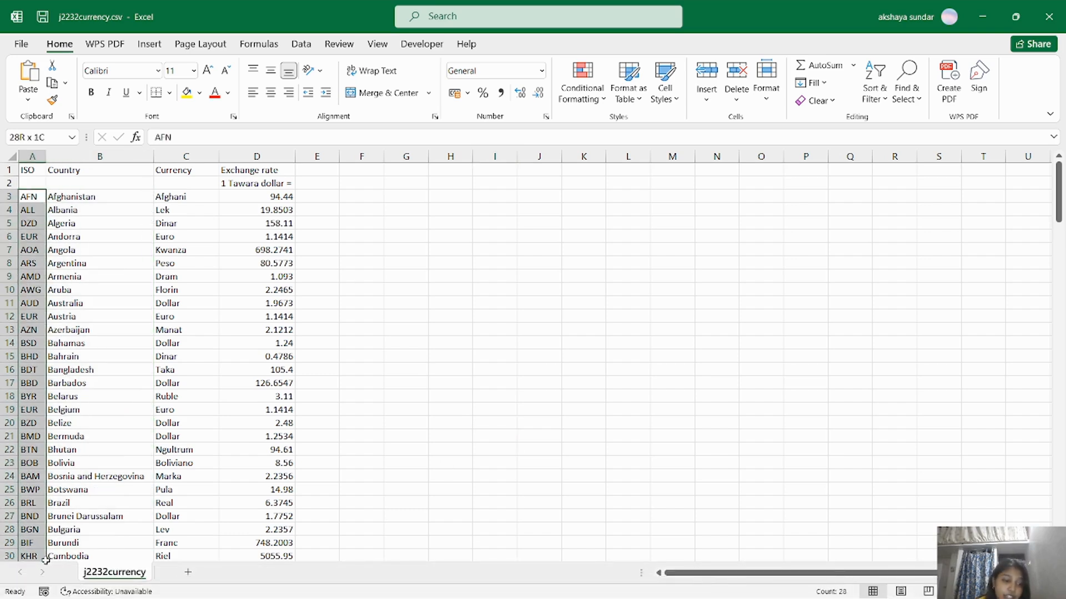
{"action": "left_click", "coordinate": [95, 196]}
{"action": "left_click_drag", "start_coordinate": [95, 196], "coordinate": [105, 432]}
{"action": "scroll", "coordinate": [105, 430], "scroll_direction": "up", "scroll_amount": 3}
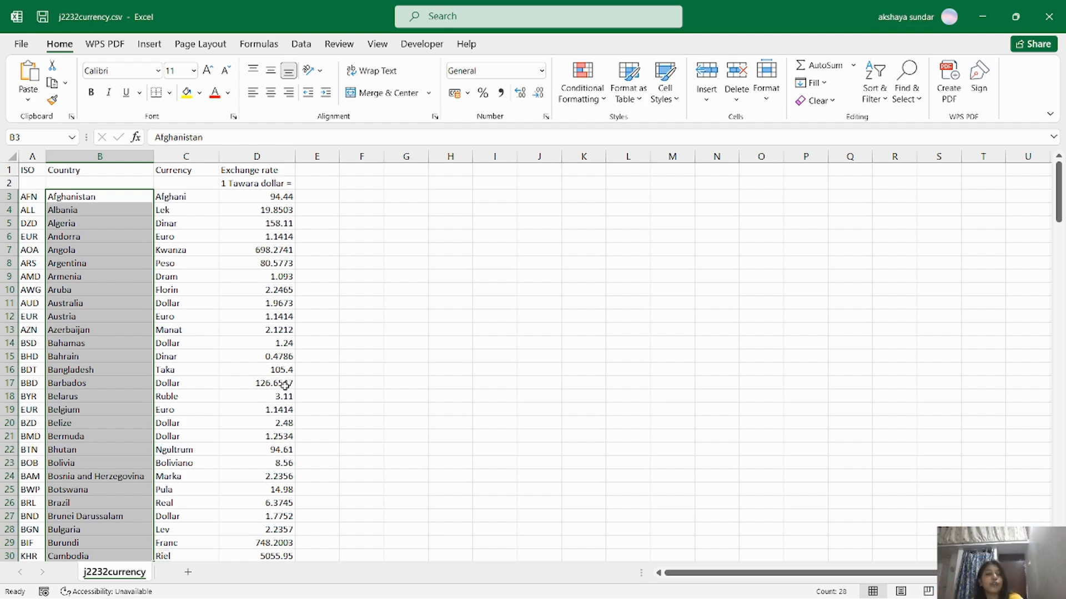
{"action": "left_click", "coordinate": [119, 198]}
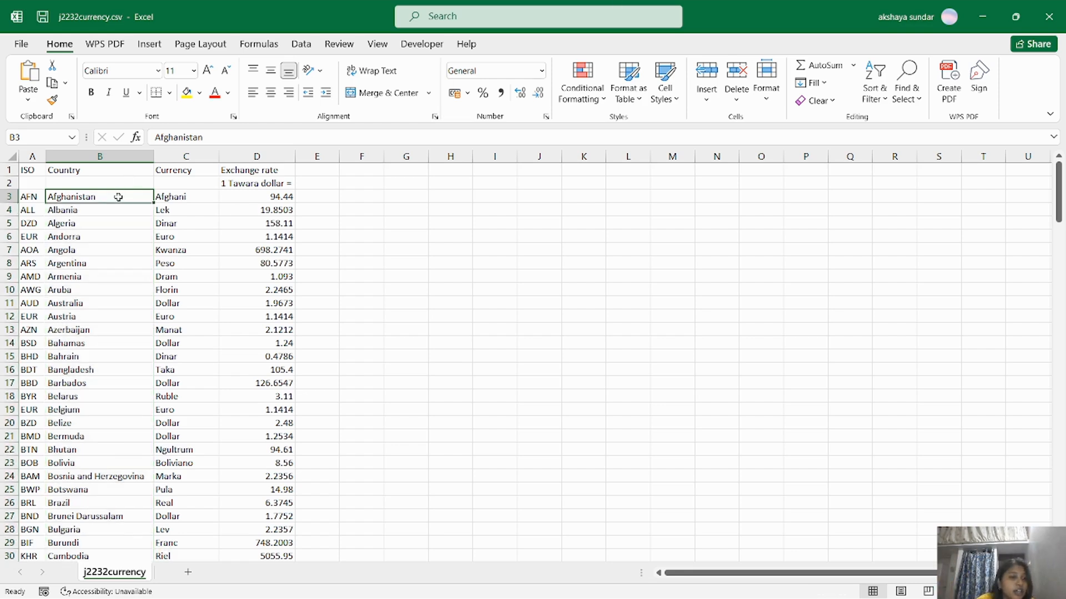
{"action": "left_click", "coordinate": [27, 201]}
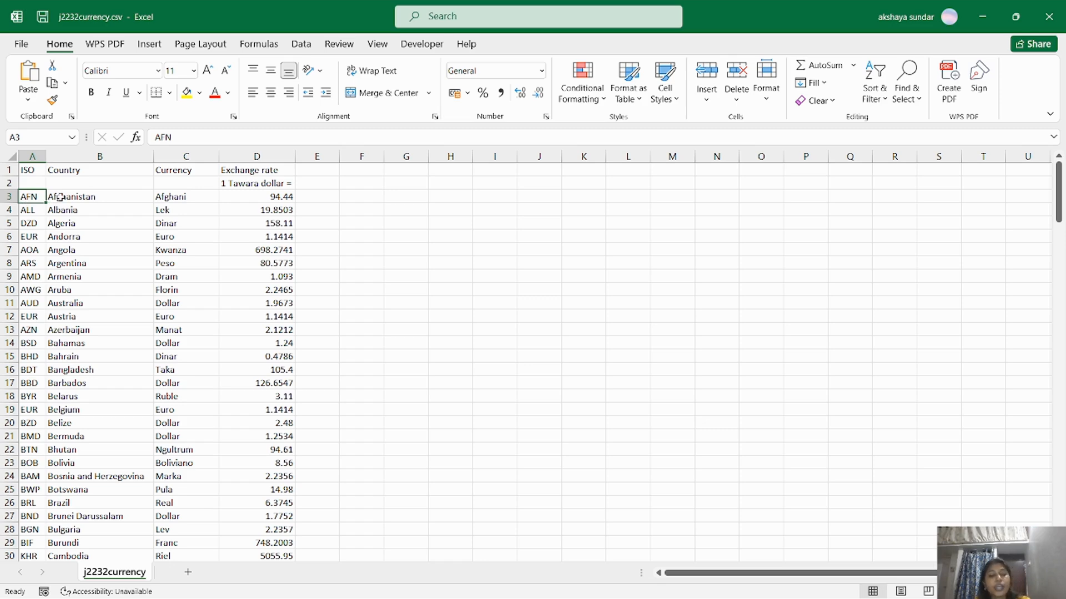
{"action": "key", "text": "alt+Tab"}
{"action": "double_click", "coordinate": [614, 223]}
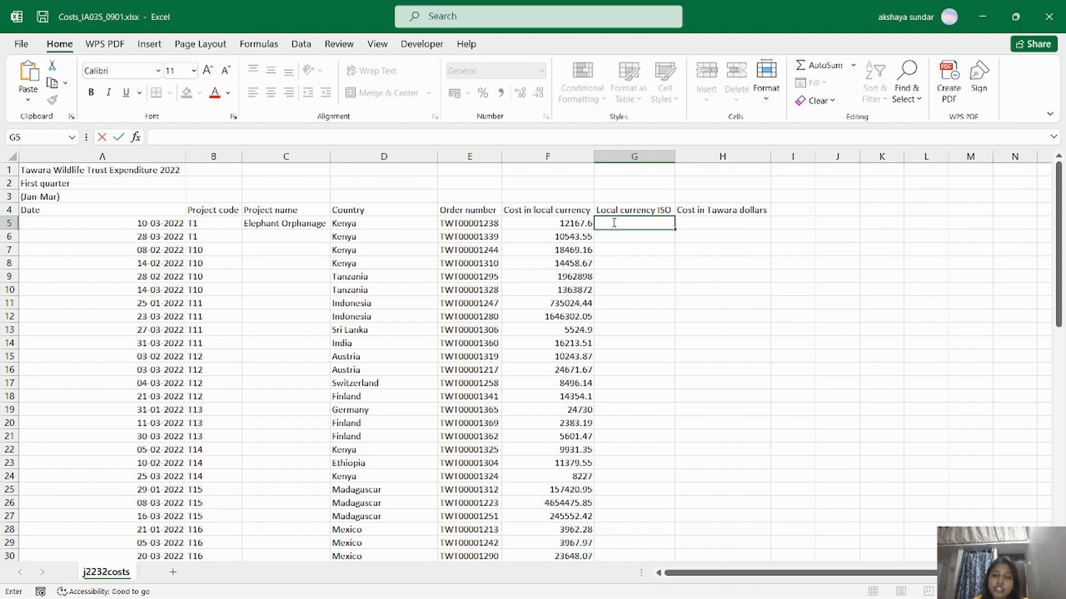
Start a vector-form LOOKUP in G5 with D5 as the lookup value.
{"action": "left_click", "coordinate": [642, 239]}
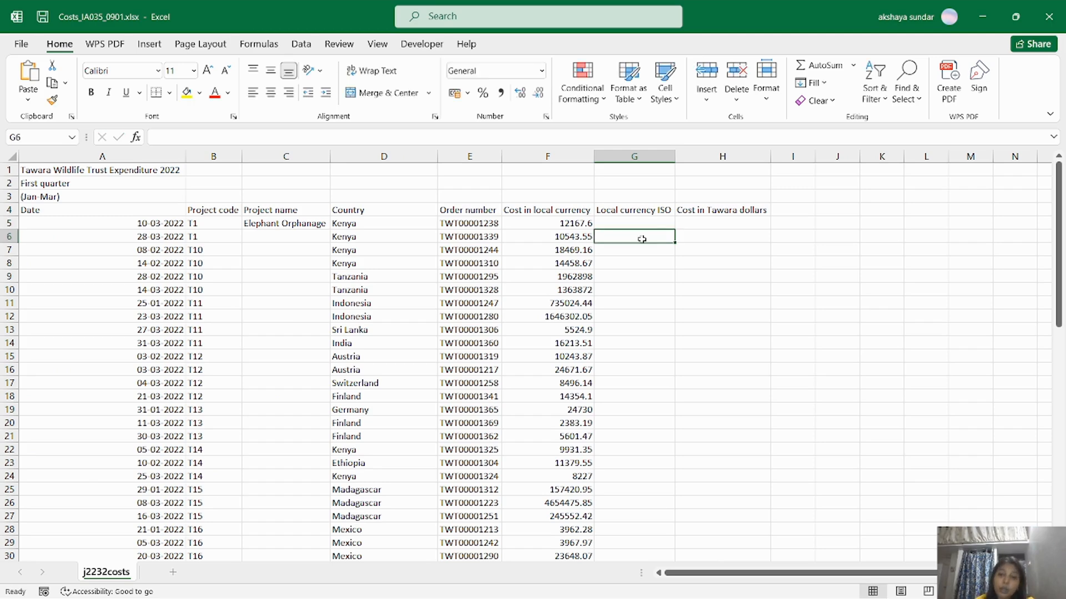
{"action": "left_click", "coordinate": [641, 223]}
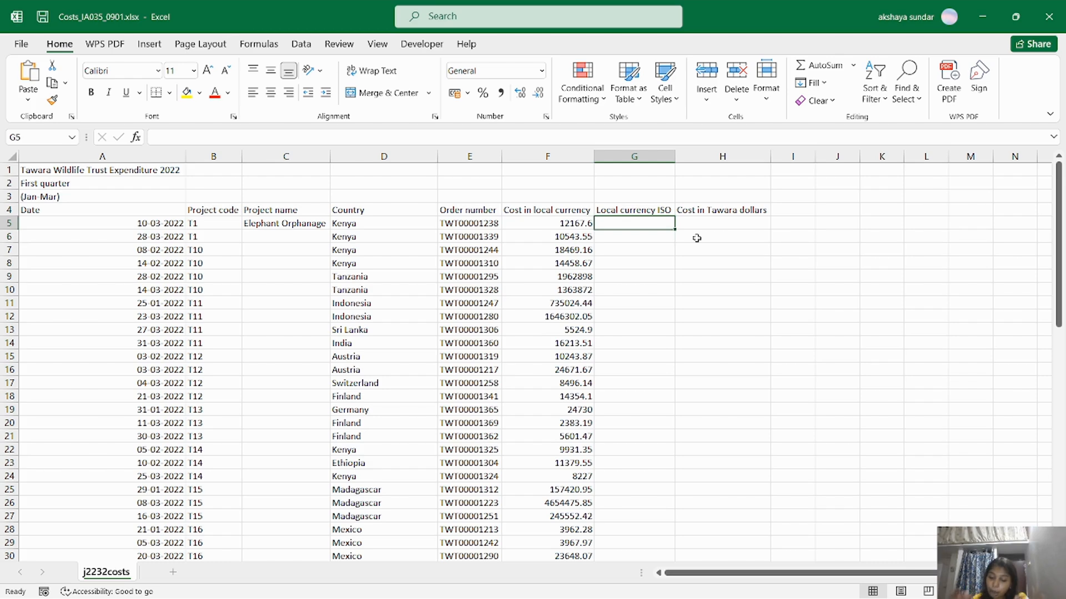
{"action": "type", "text": "=loo"}
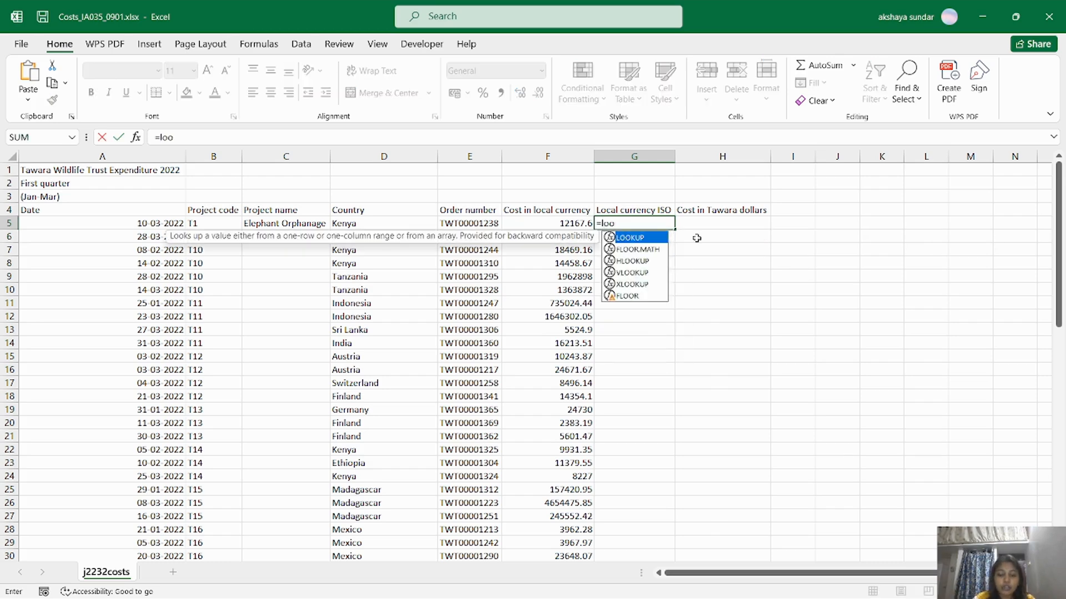
{"action": "type", "text": "kup"}
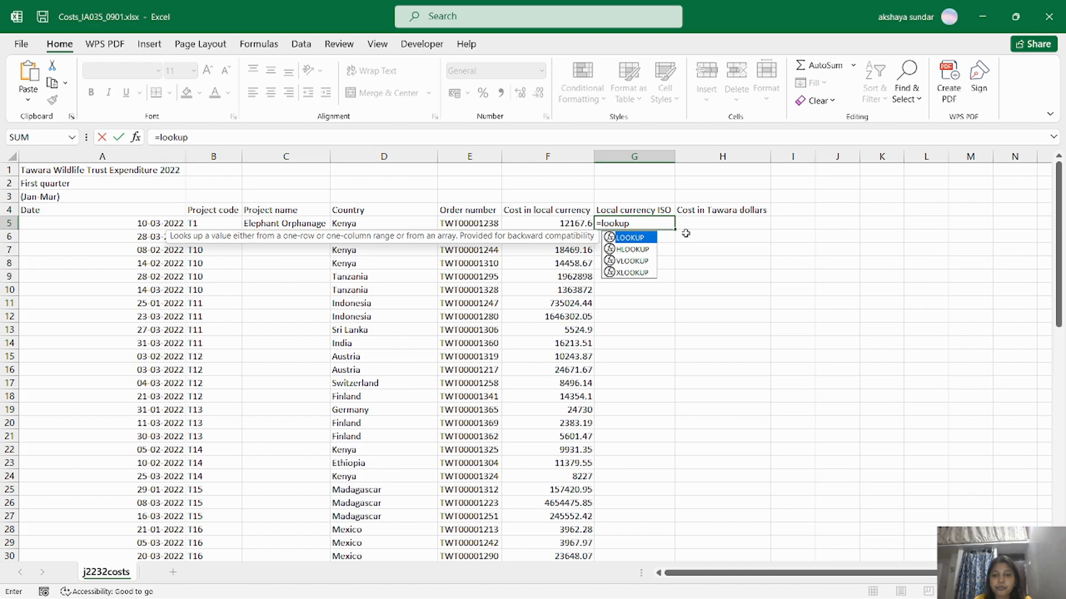
{"action": "double_click", "coordinate": [643, 237]}
{"action": "left_click", "coordinate": [136, 137]}
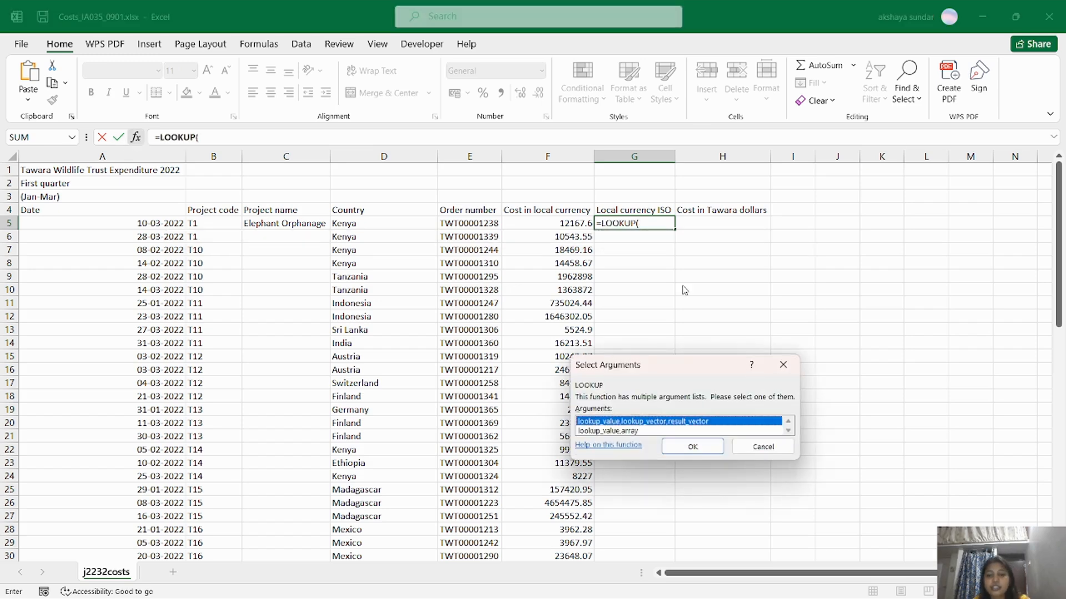
{"action": "left_click", "coordinate": [699, 446]}
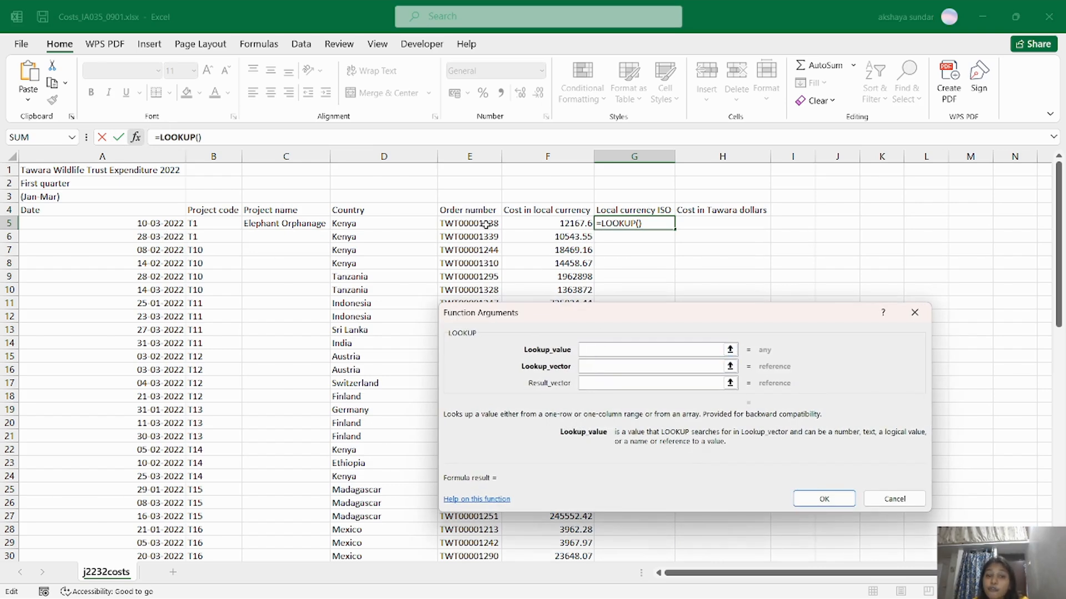
{"action": "left_click", "coordinate": [368, 223]}
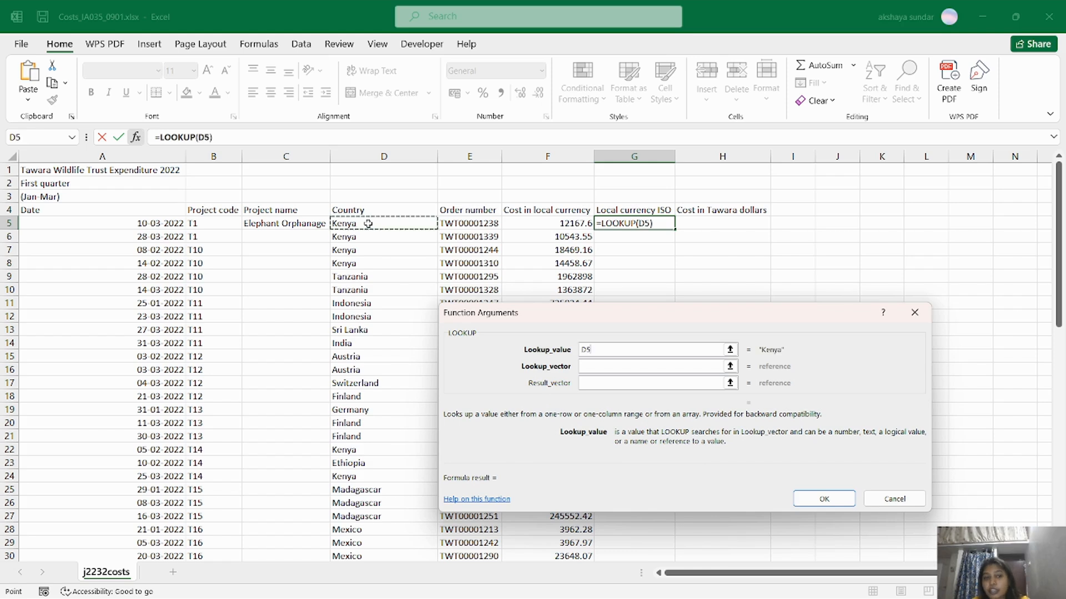
{"action": "left_click", "coordinate": [601, 368]}
{"action": "left_click", "coordinate": [583, 382]}
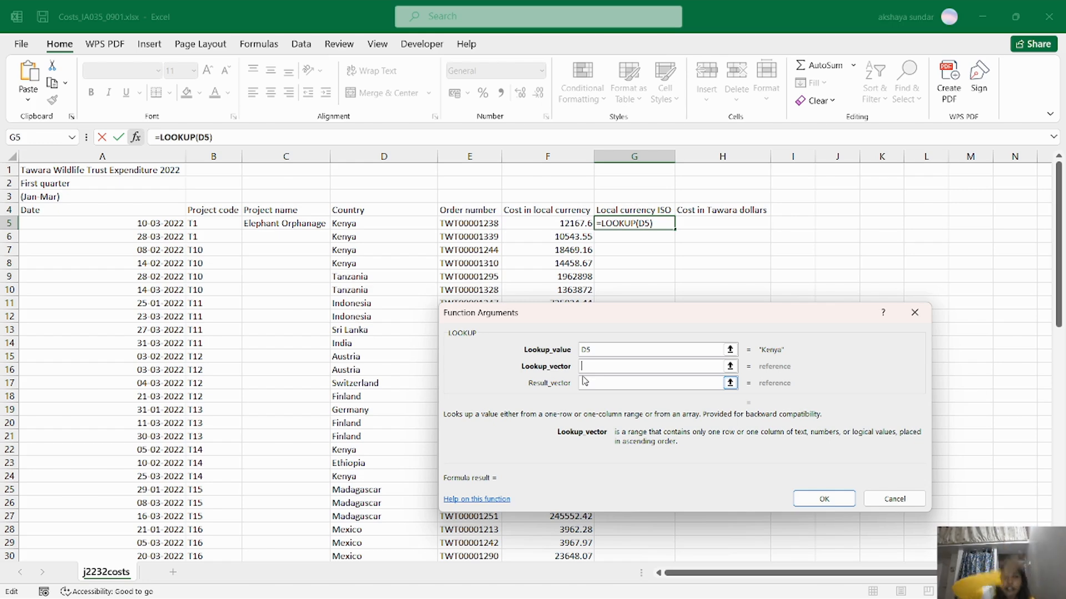
Use j2232currency.csv!$B$3:$B$184 as lookup vector and $A$3:$A$184 as result vector, giving KES.
{"action": "key", "text": "alt+Tab"}
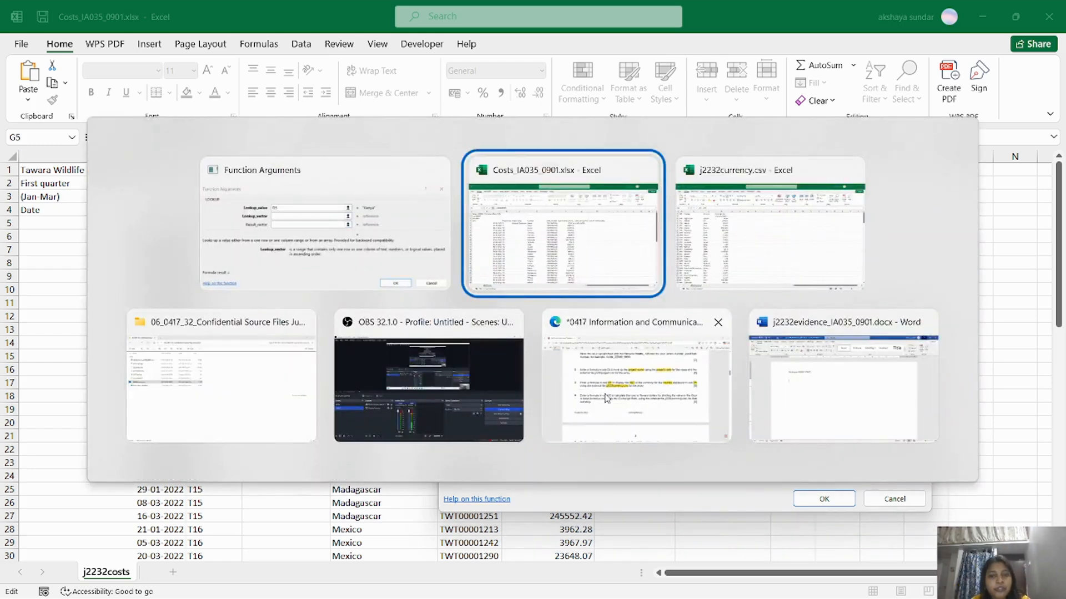
{"action": "key", "text": "alt+Tab"}
{"action": "left_click_drag", "start_coordinate": [67, 198], "coordinate": [115, 530]}
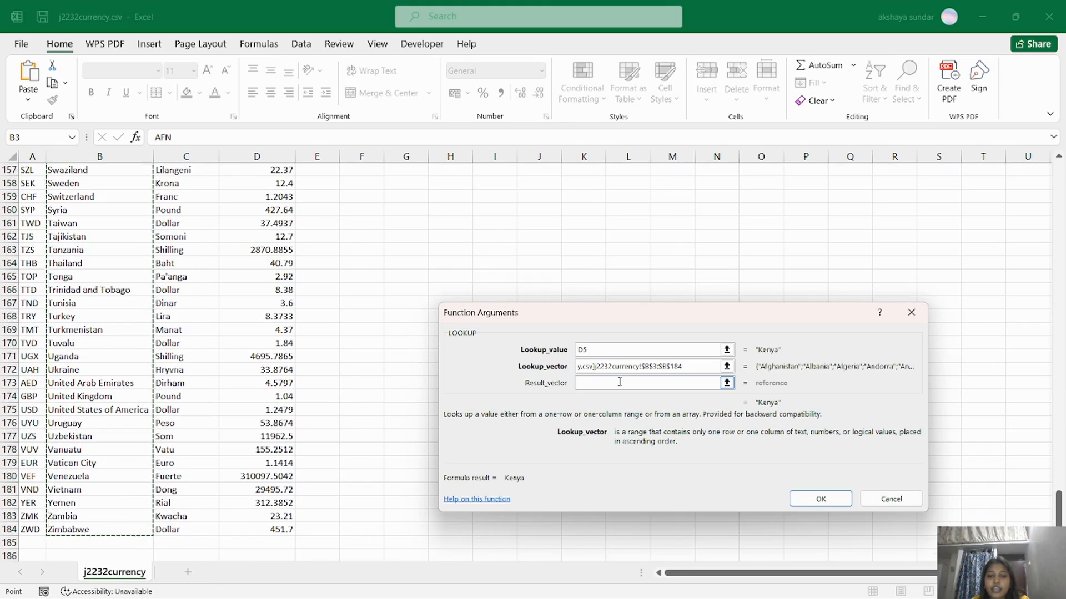
{"action": "left_click", "coordinate": [618, 383]}
{"action": "key", "text": "alt+Tab"}
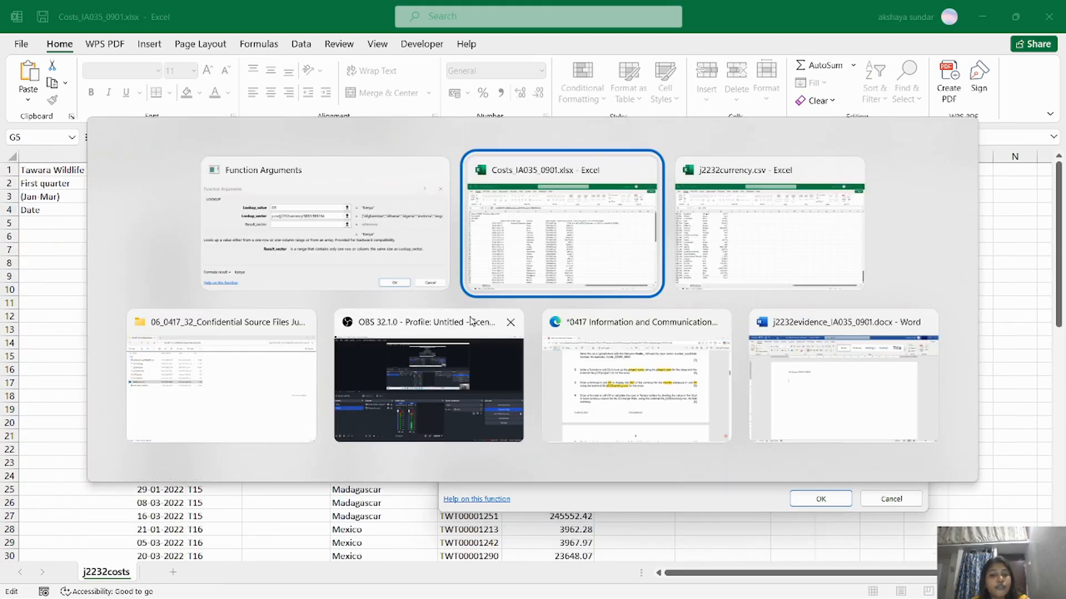
{"action": "scroll", "coordinate": [50, 255], "scroll_direction": "up", "scroll_amount": 20}
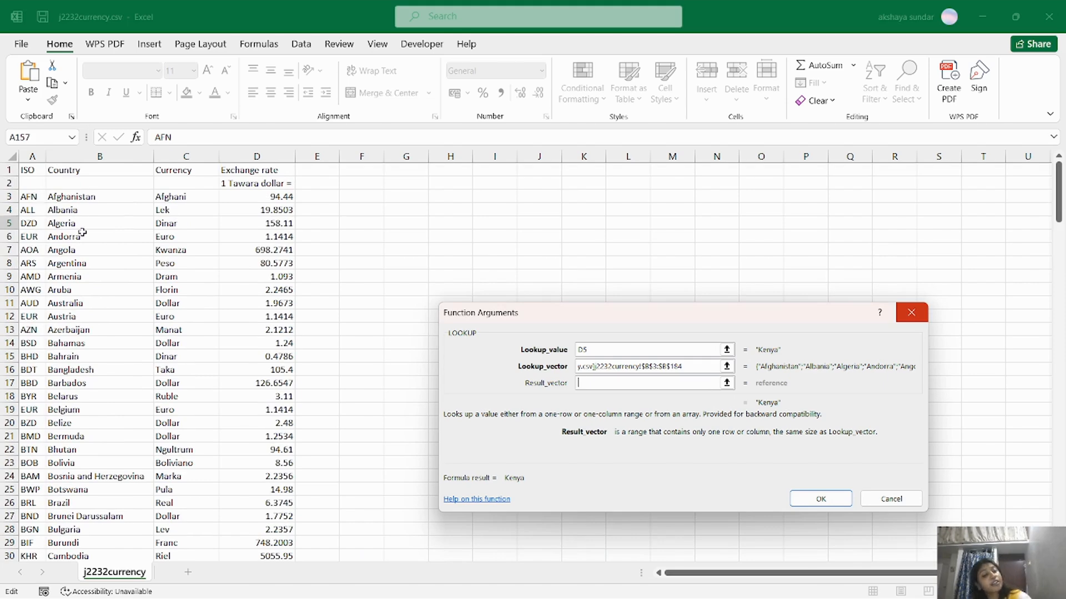
{"action": "left_click_drag", "start_coordinate": [26, 201], "coordinate": [29, 595]}
{"action": "left_click_drag", "start_coordinate": [32, 591], "coordinate": [32, 530]}
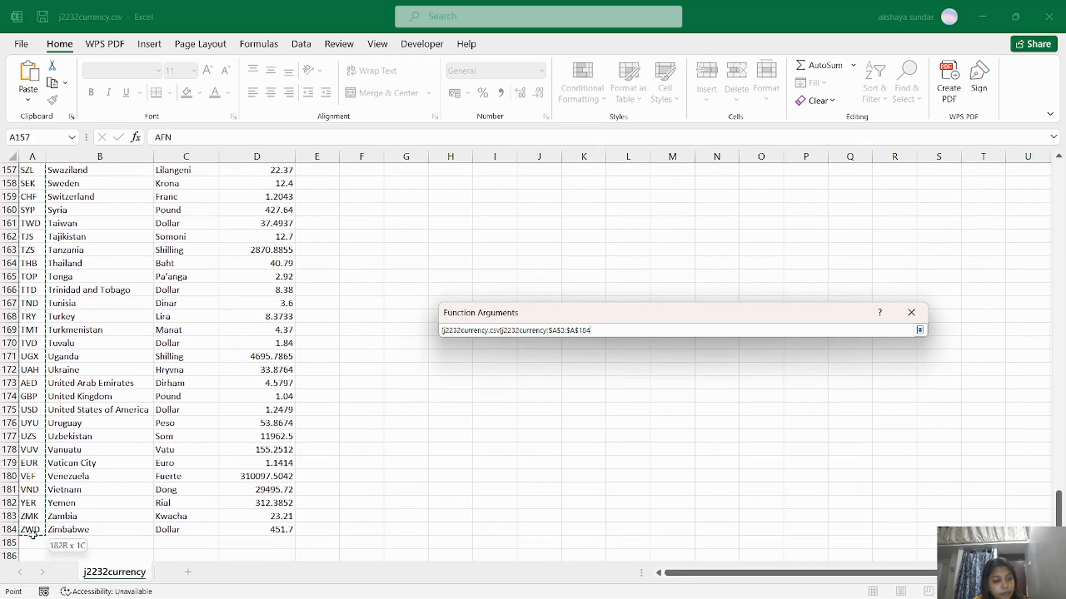
{"action": "left_click", "coordinate": [793, 497]}
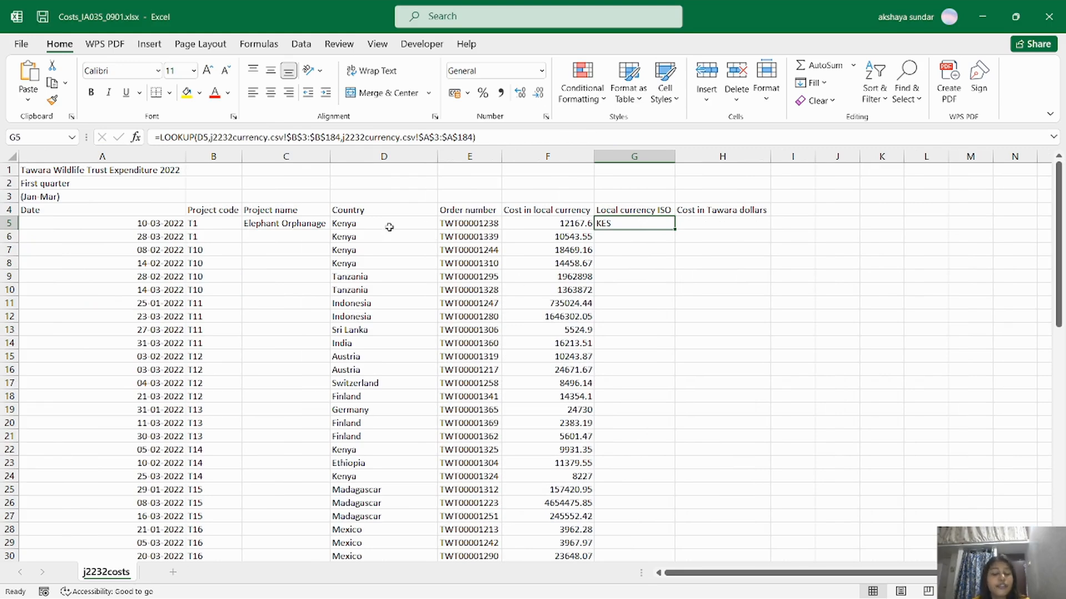
Select H5 and bring up the question paper.
{"action": "left_click", "coordinate": [690, 223]}
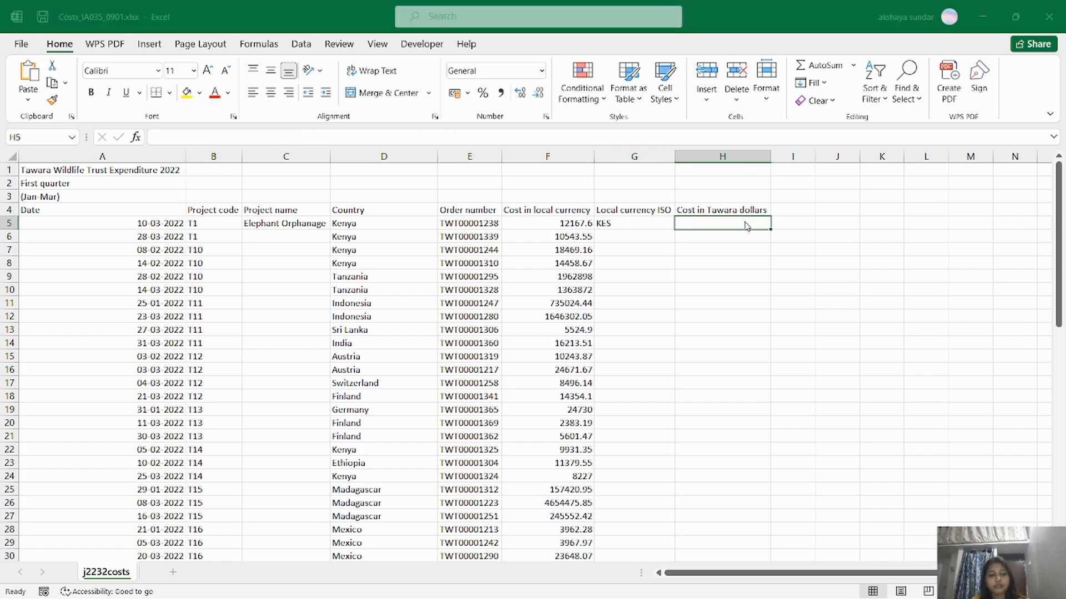
{"action": "key", "text": "alt+Tab"}
{"action": "key", "text": "alt+Tab"}
{"action": "key", "text": "Tab"}
{"action": "key", "text": "Tab"}
{"action": "key", "text": "Tab"}
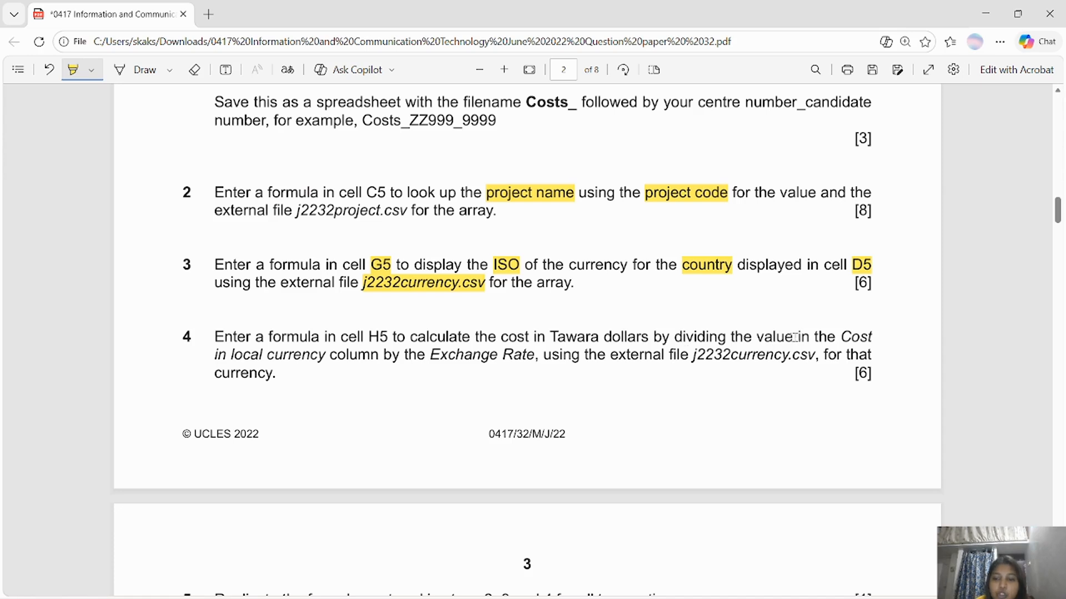
Mark 'Cost' and 'Exchange Rate' in question 4, then return to the j2232currency.csv window.
{"action": "left_click_drag", "start_coordinate": [842, 336], "coordinate": [877, 336]}
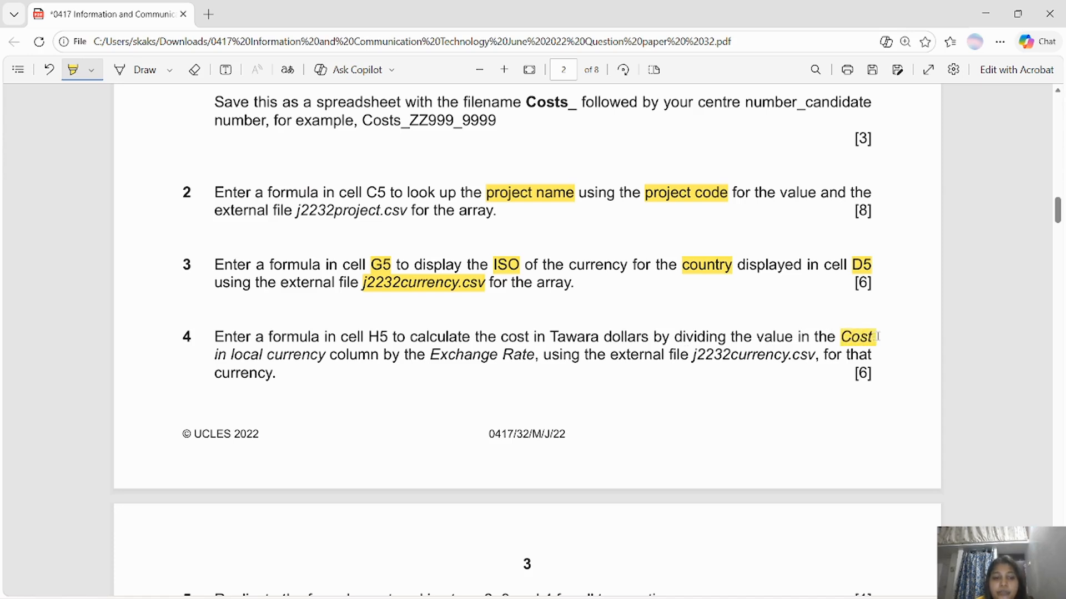
{"action": "left_click_drag", "start_coordinate": [430, 353], "coordinate": [537, 355]}
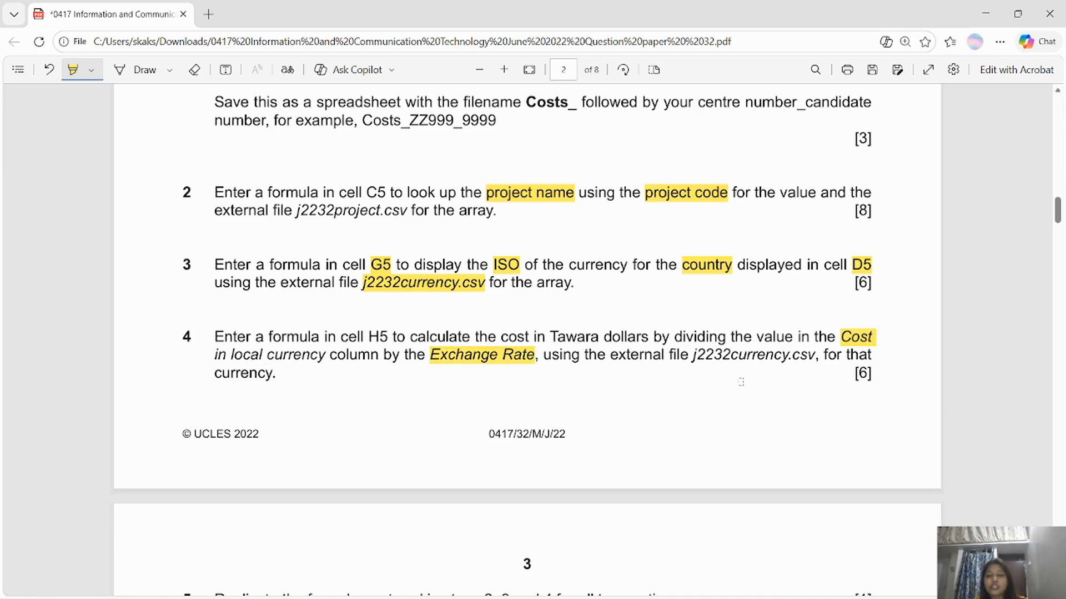
{"action": "key", "text": "alt+Tab"}
{"action": "left_click", "coordinate": [432, 216]}
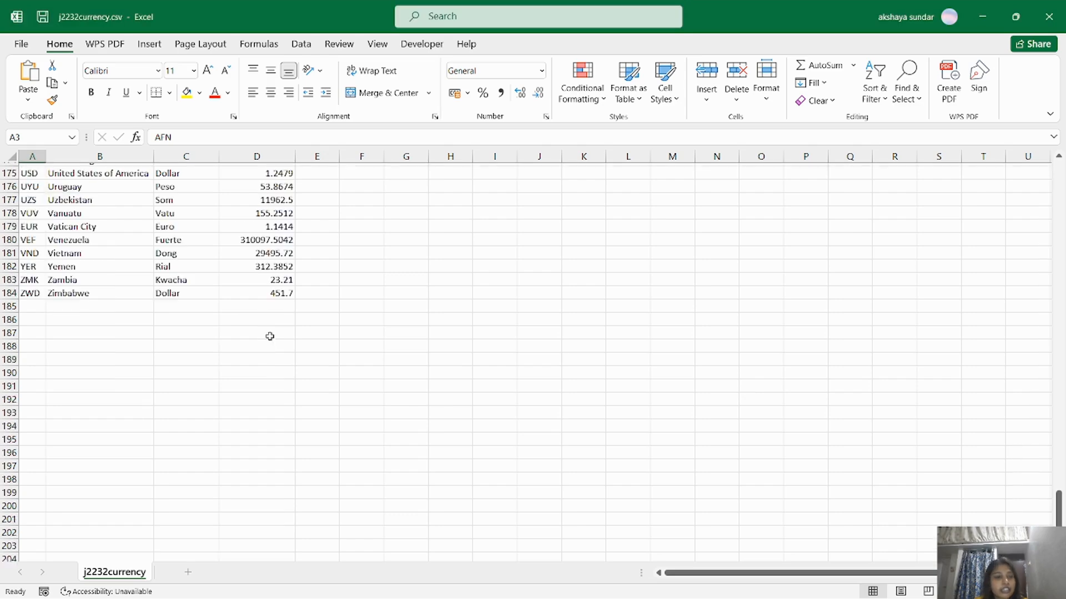
Begin the H5 formula as =F5/ while checking the question paper and exchange rates.
{"action": "scroll", "coordinate": [270, 336], "scroll_direction": "up", "scroll_amount": 20}
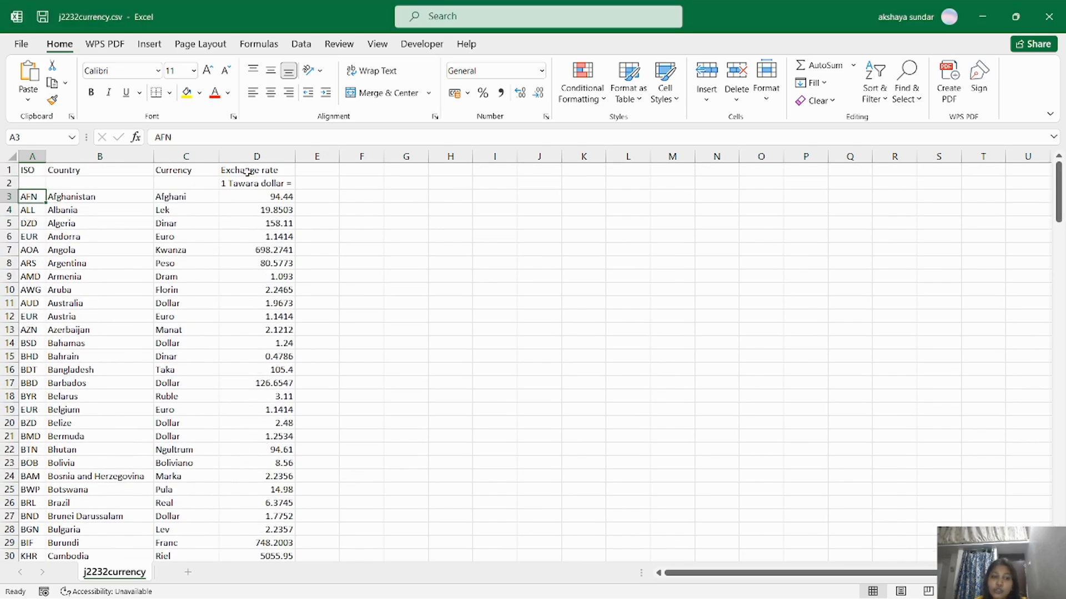
{"action": "key", "text": "alt+Tab"}
{"action": "key", "text": "alt+Tab"}
{"action": "key", "text": "alt+Tab"}
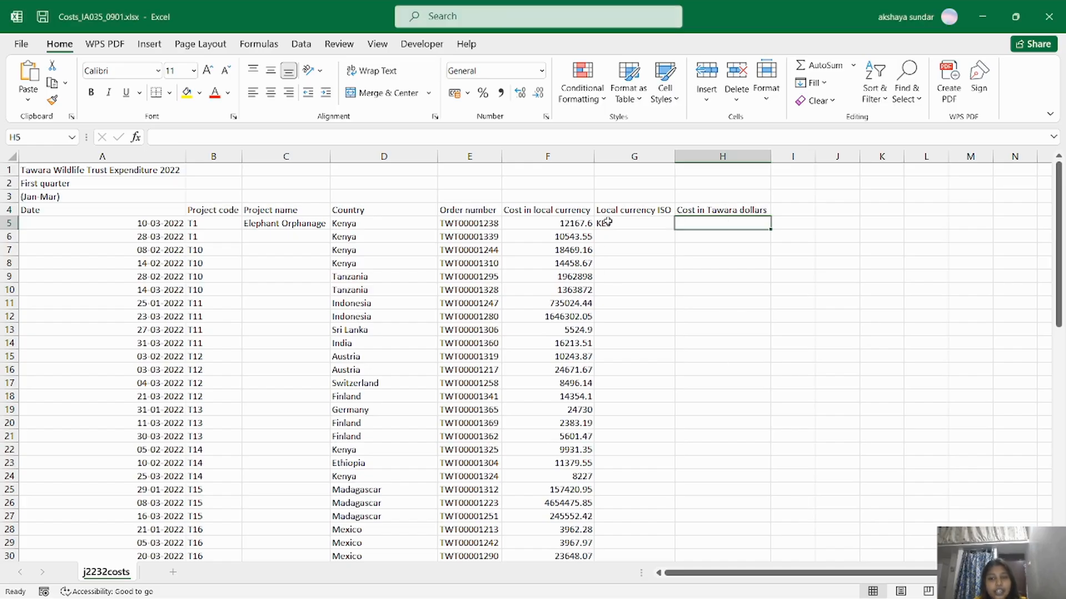
{"action": "double_click", "coordinate": [710, 223]}
{"action": "type", "text": "="}
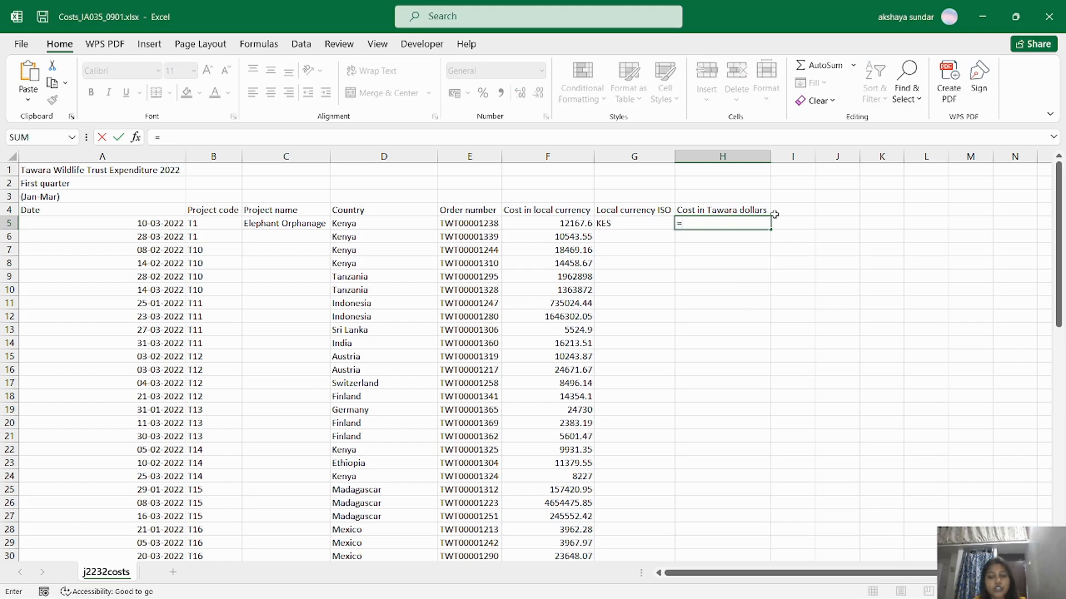
{"action": "left_click", "coordinate": [550, 226]}
{"action": "type", "text": "/"}
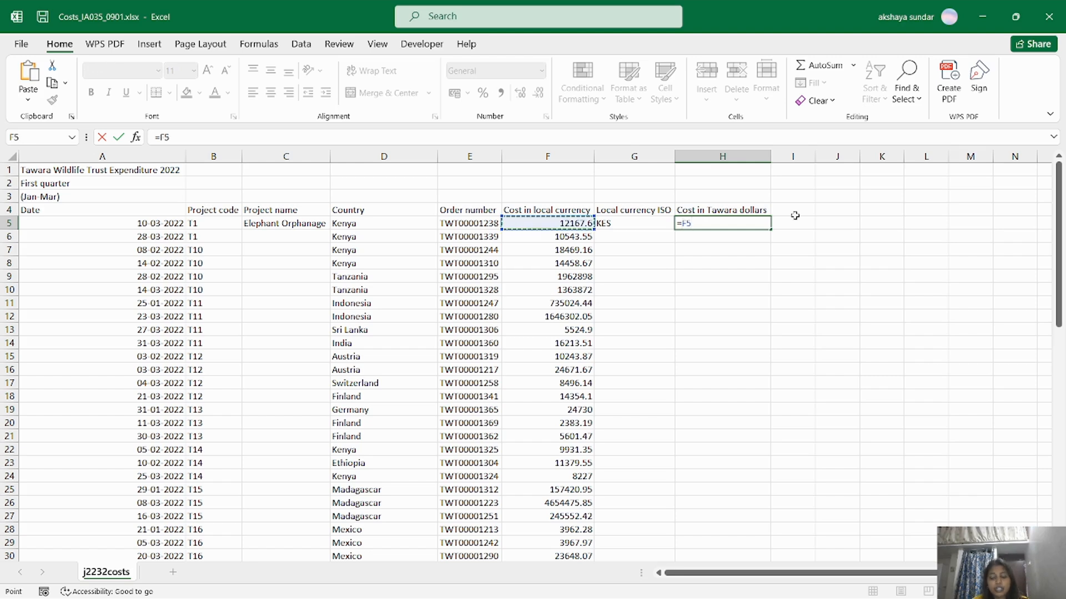
{"action": "type", "text": "v"}
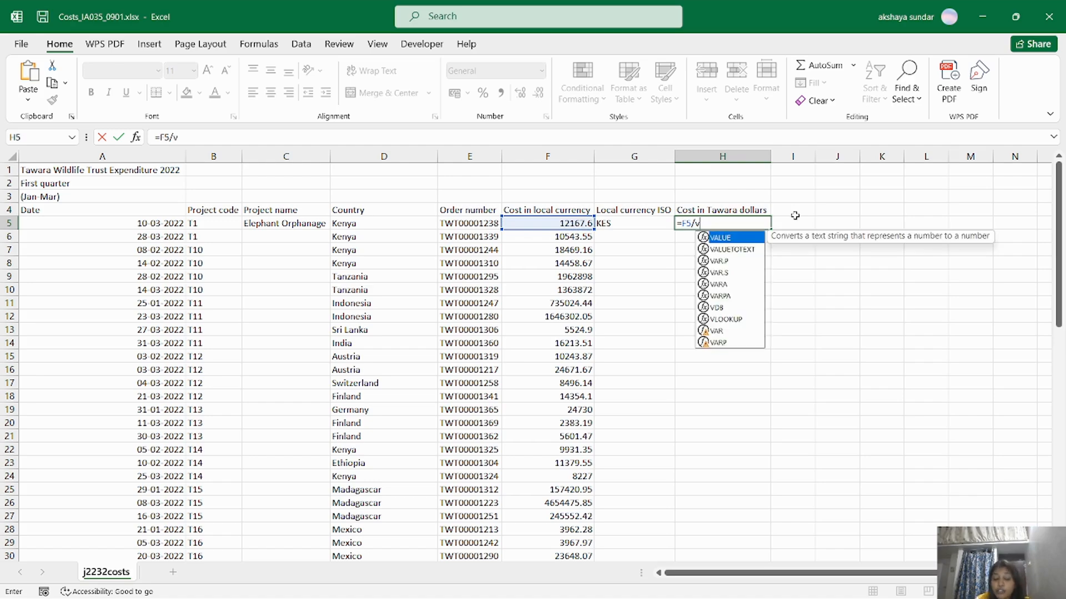
{"action": "key", "text": "alt+Tab"}
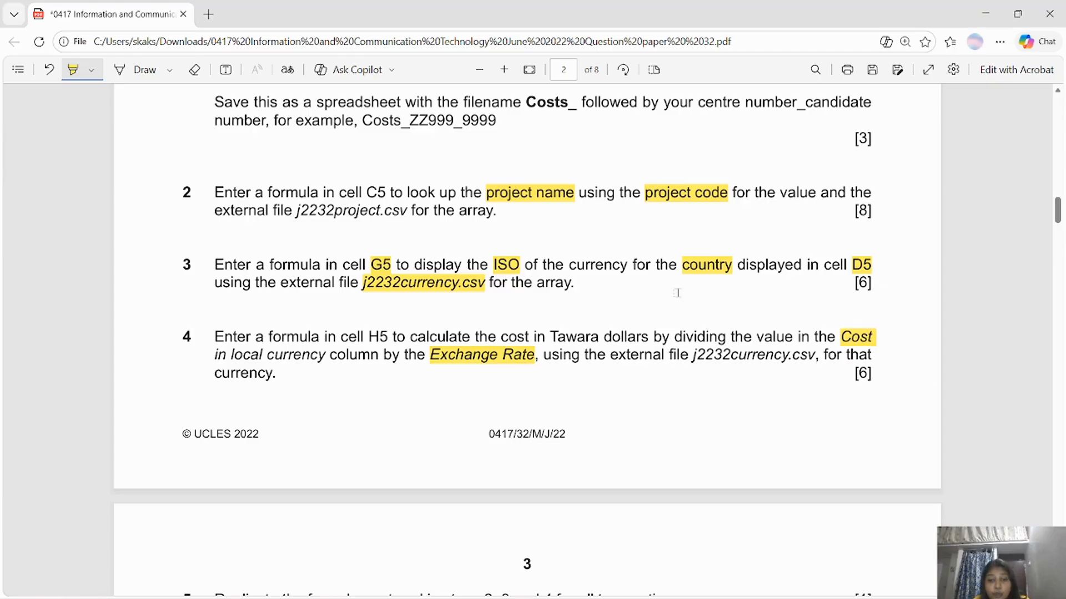
{"action": "key", "text": "alt+Tab"}
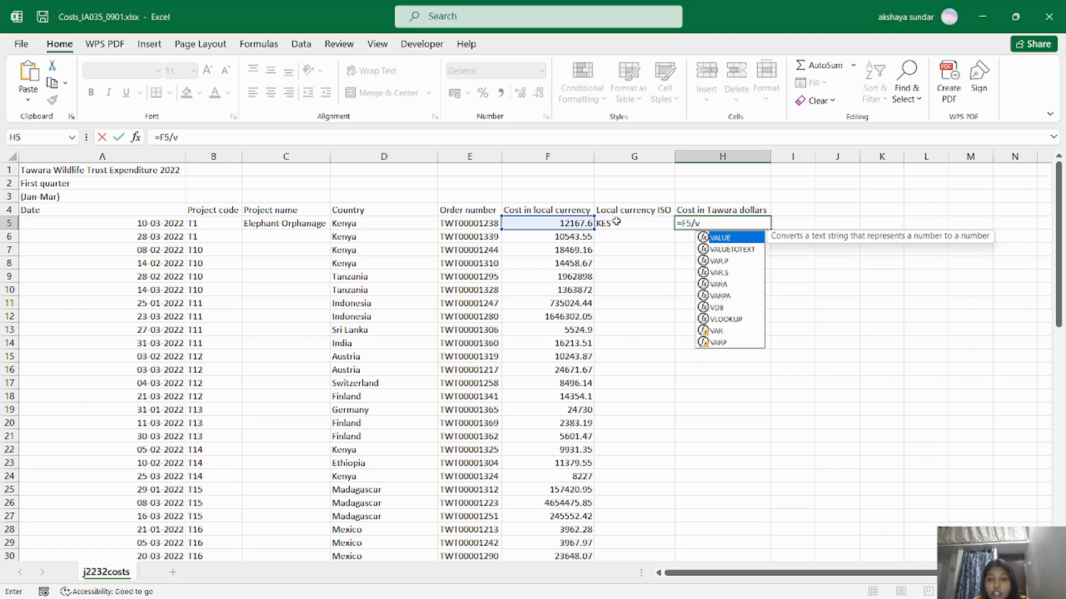
{"action": "key", "text": "alt+Tab"}
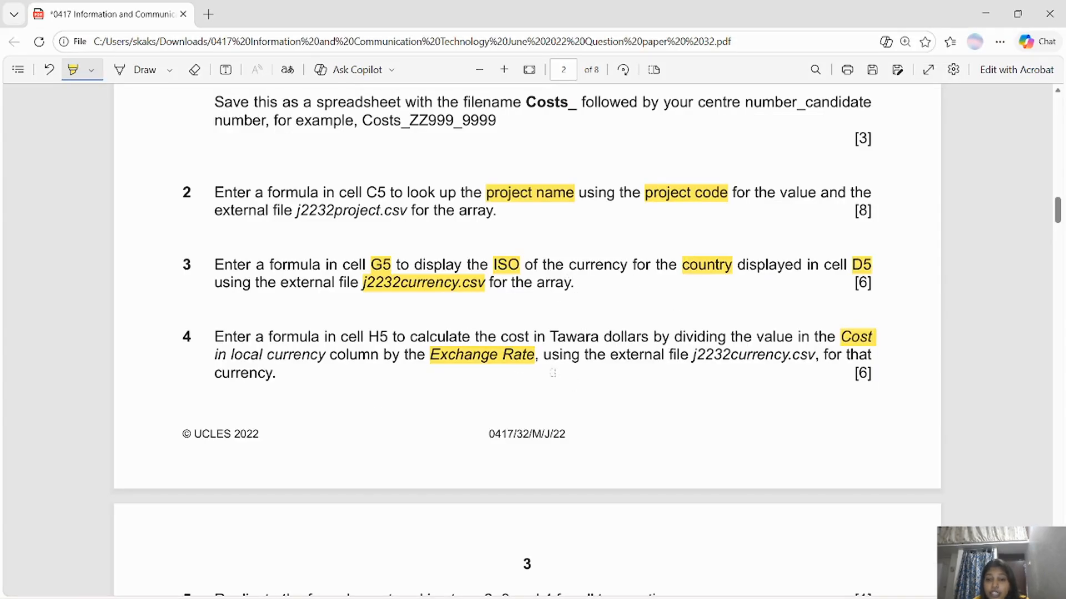
{"action": "key", "text": "alt+Tab"}
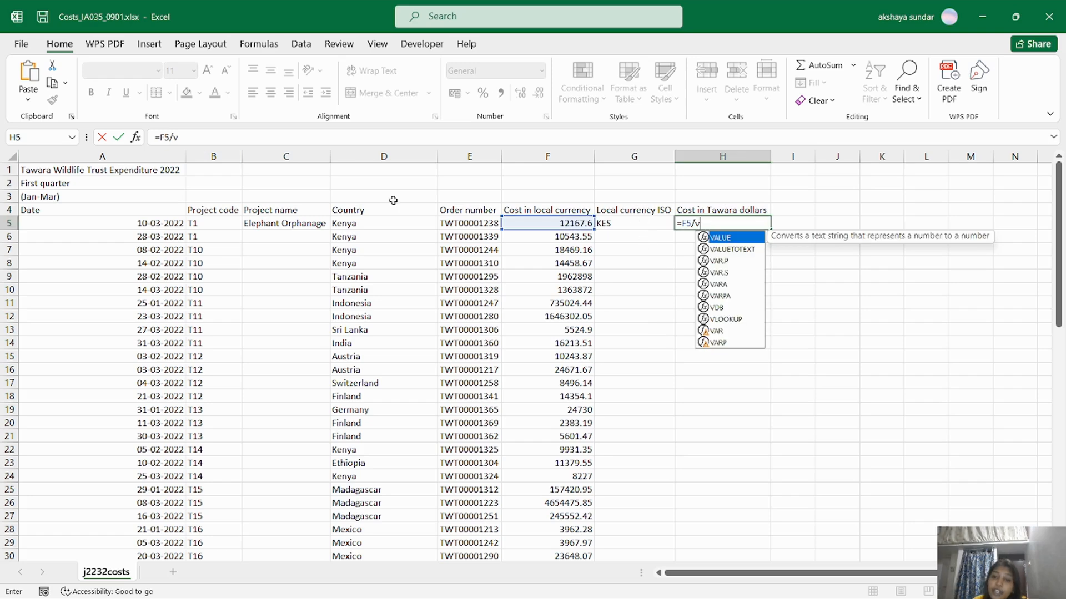
{"action": "key", "text": "alt+Tab"}
{"action": "key", "text": "alt+Tab"}
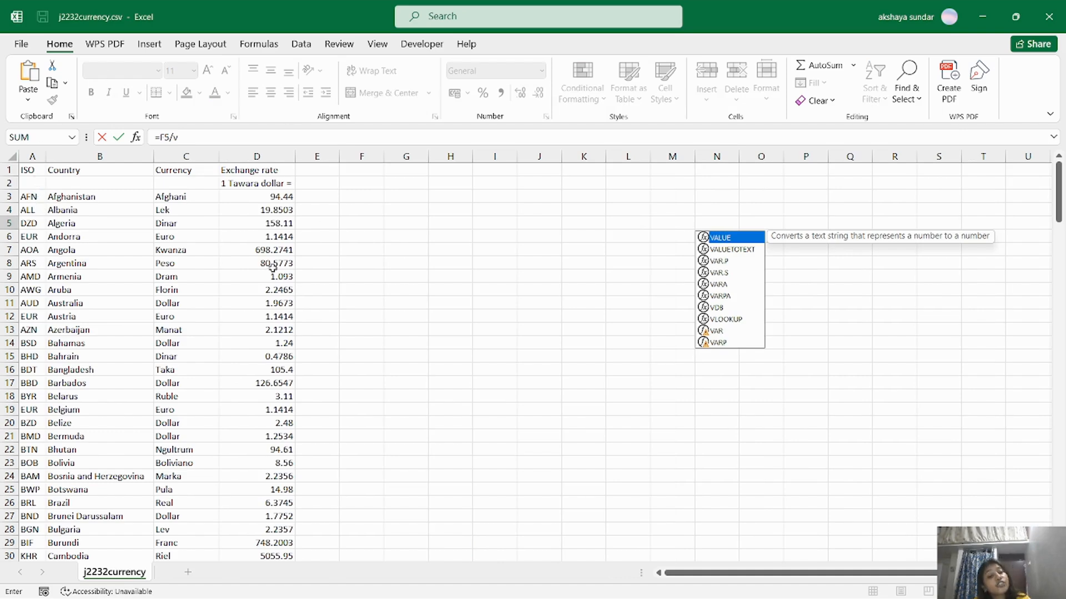
{"action": "key", "text": "alt+Tab"}
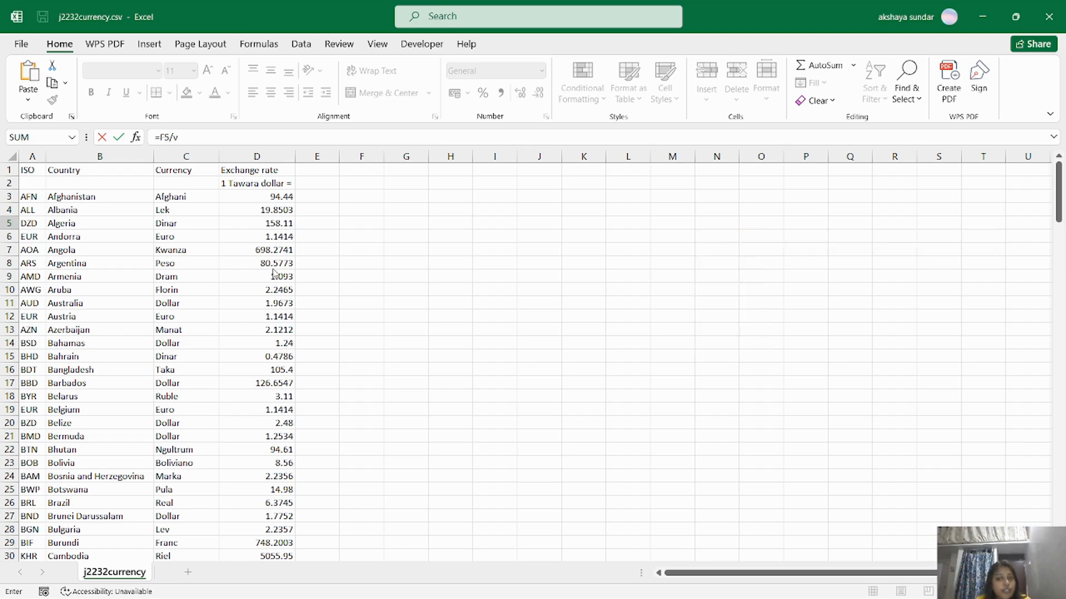
Finish H5 as =F5/VLOOKUP(G5,[j2232currency.csv]j2232currency!$A$3:$D$184,4,0), giving 92.03237274.
{"action": "type", "text": "look"}
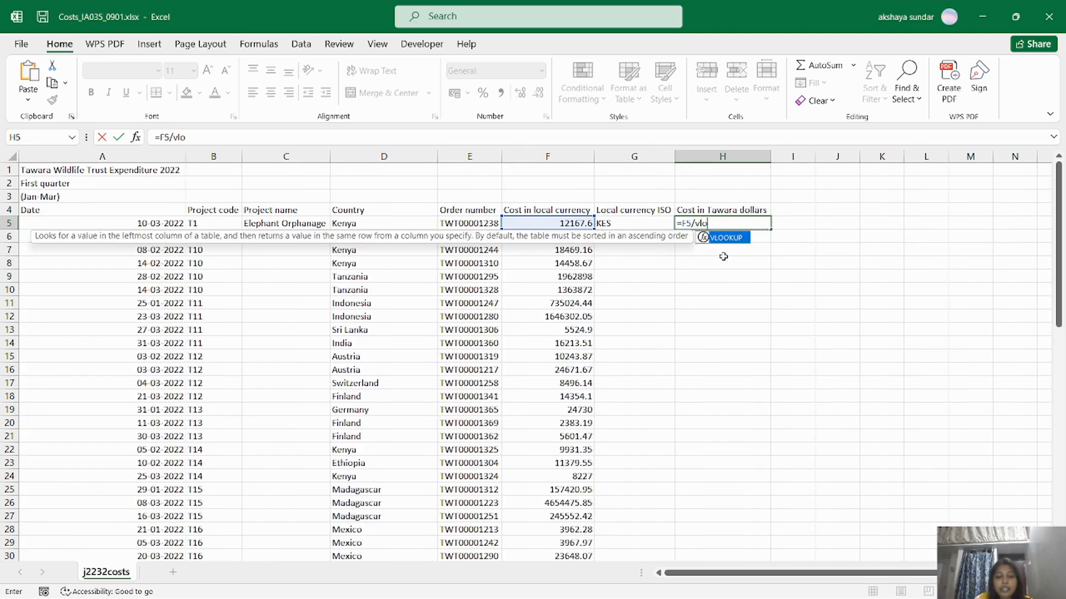
{"action": "double_click", "coordinate": [726, 238]}
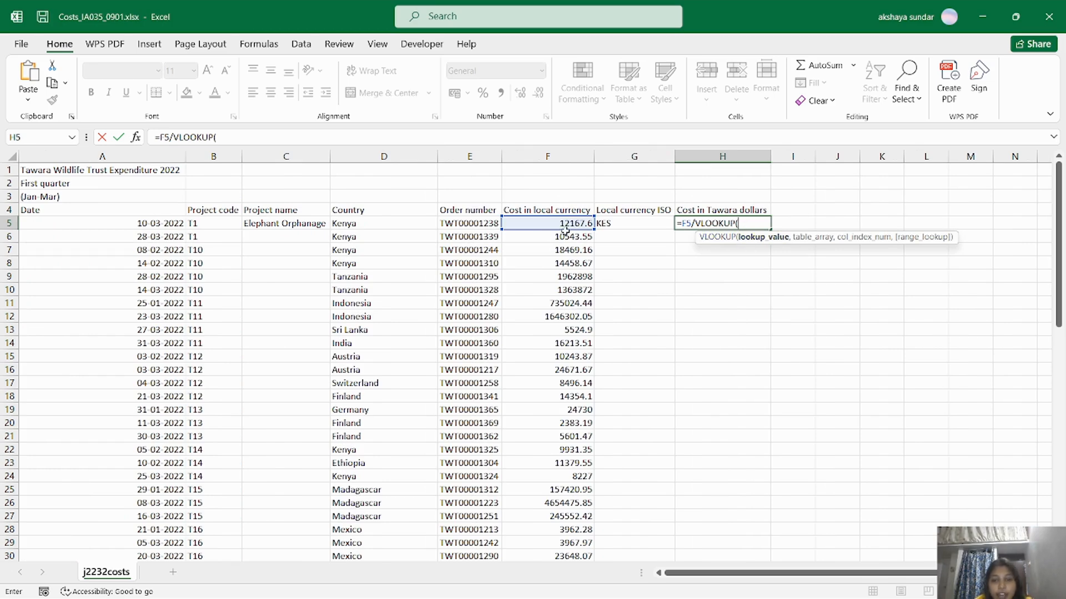
{"action": "left_click", "coordinate": [629, 226]}
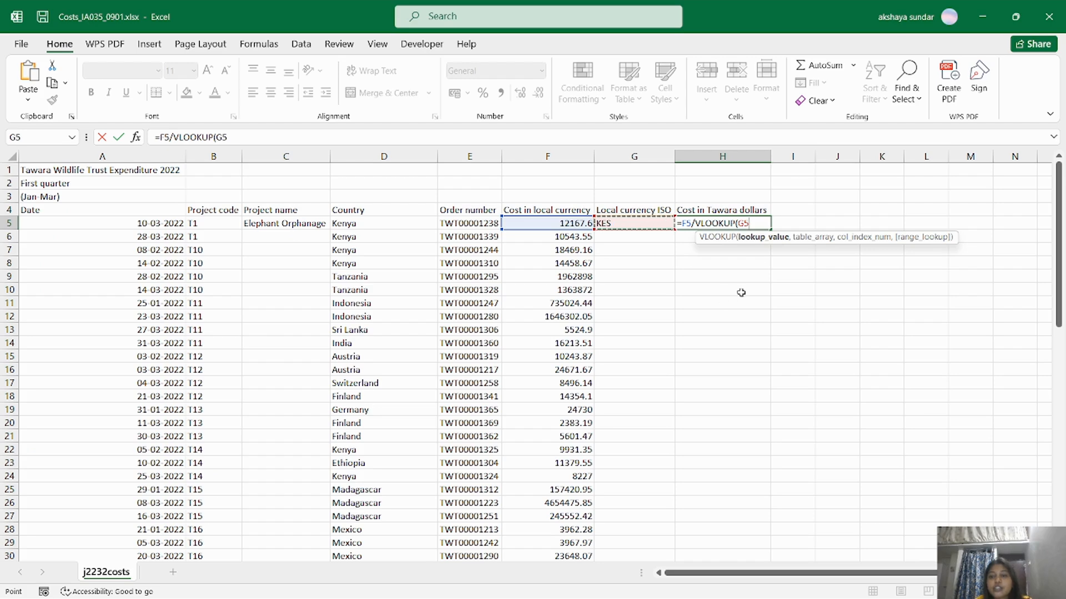
{"action": "type", "text": ","}
{"action": "key", "text": "ctrl+Tab"}
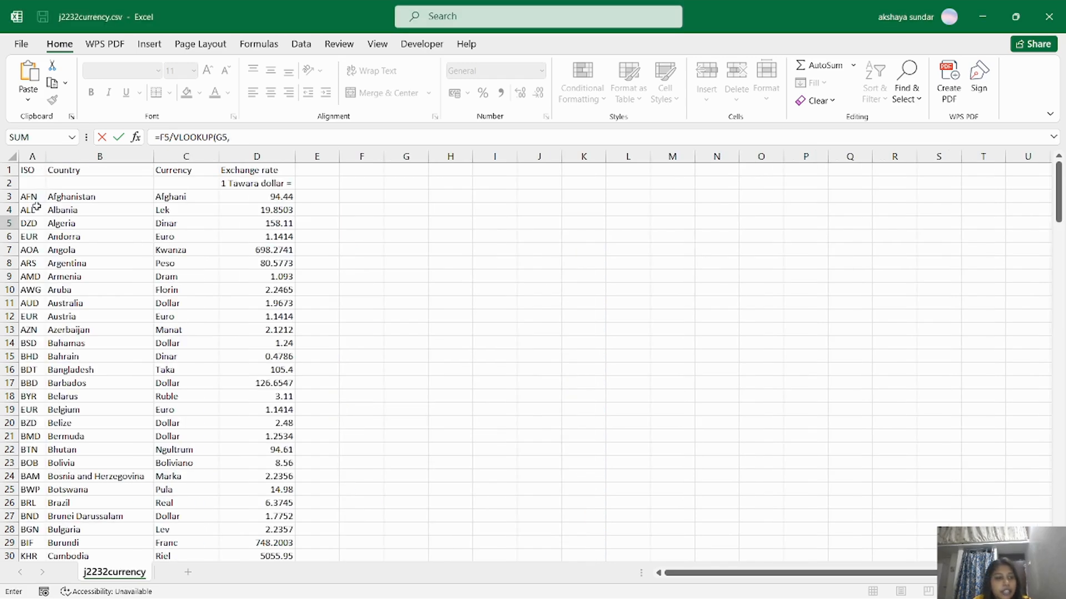
{"action": "left_click_drag", "start_coordinate": [30, 196], "coordinate": [278, 533]}
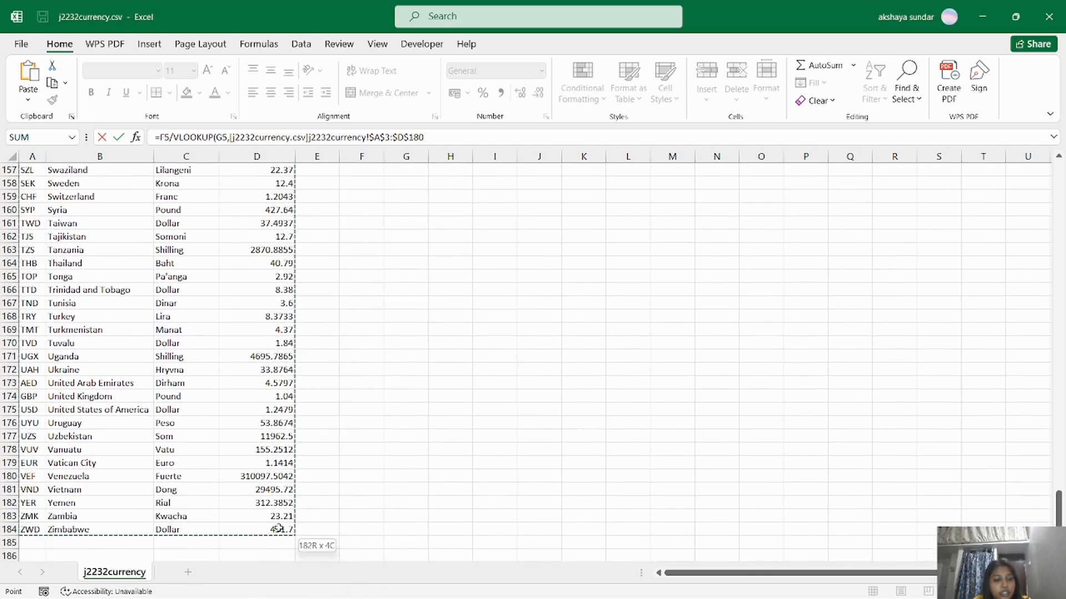
{"action": "key", "text": "ctrl+Tab"}
{"action": "type", "text": ","}
{"action": "key", "text": "alt+Tab"}
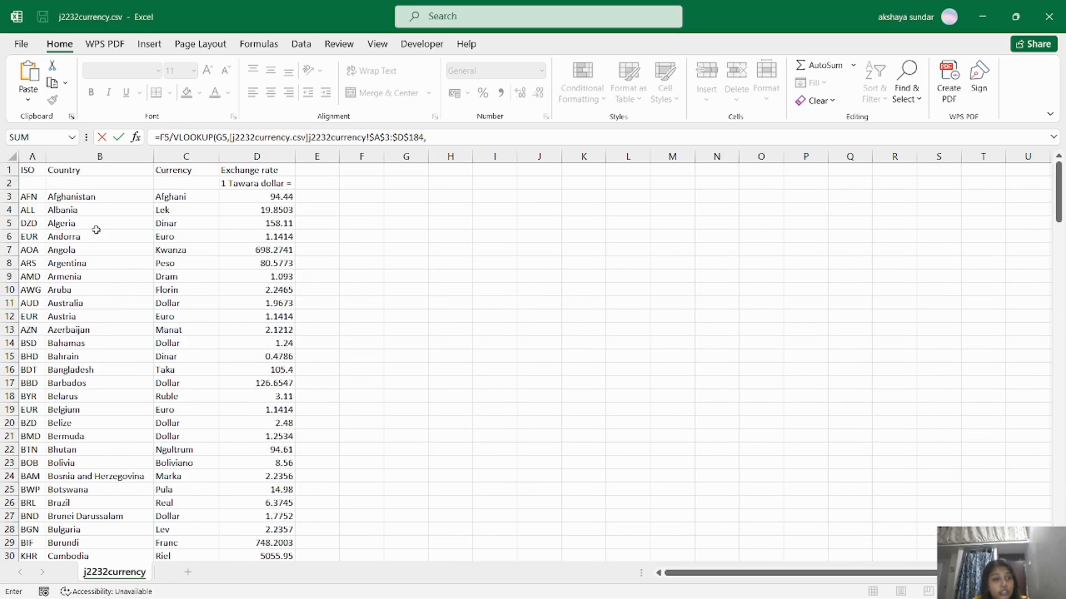
{"action": "key", "text": "alt+Tab"}
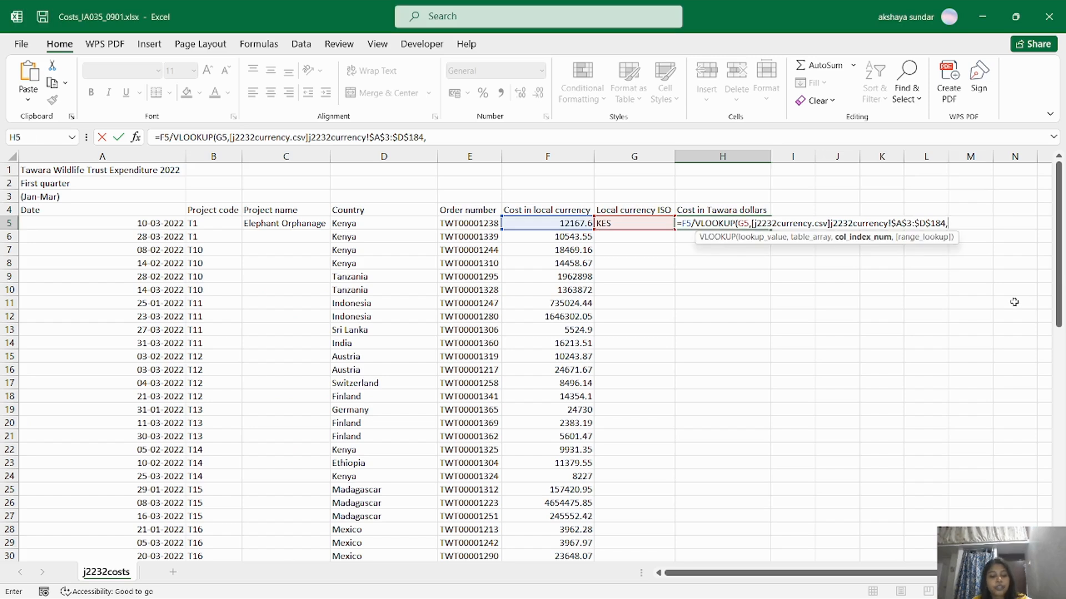
{"action": "type", "text": ",0"}
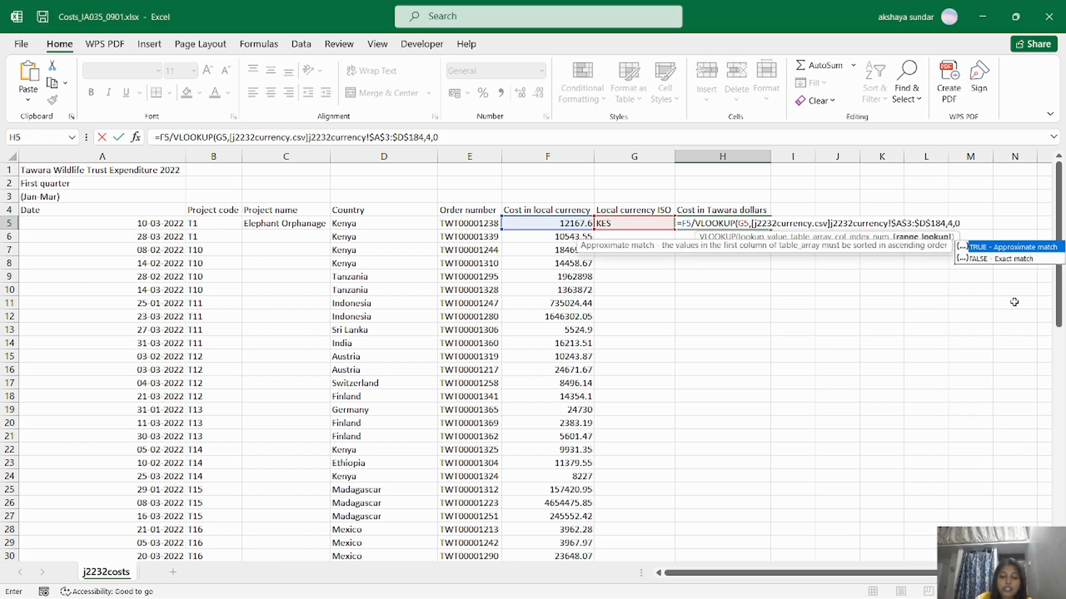
{"action": "key", "text": "Return"}
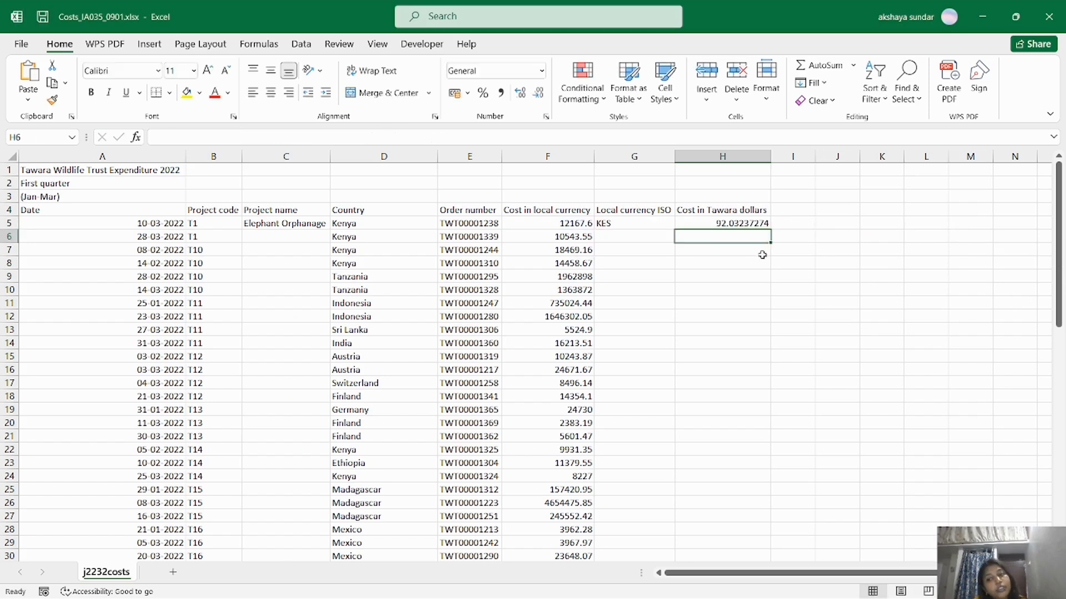
Check the H5 formula against the question paper's next instruction.
{"action": "left_click", "coordinate": [727, 222]}
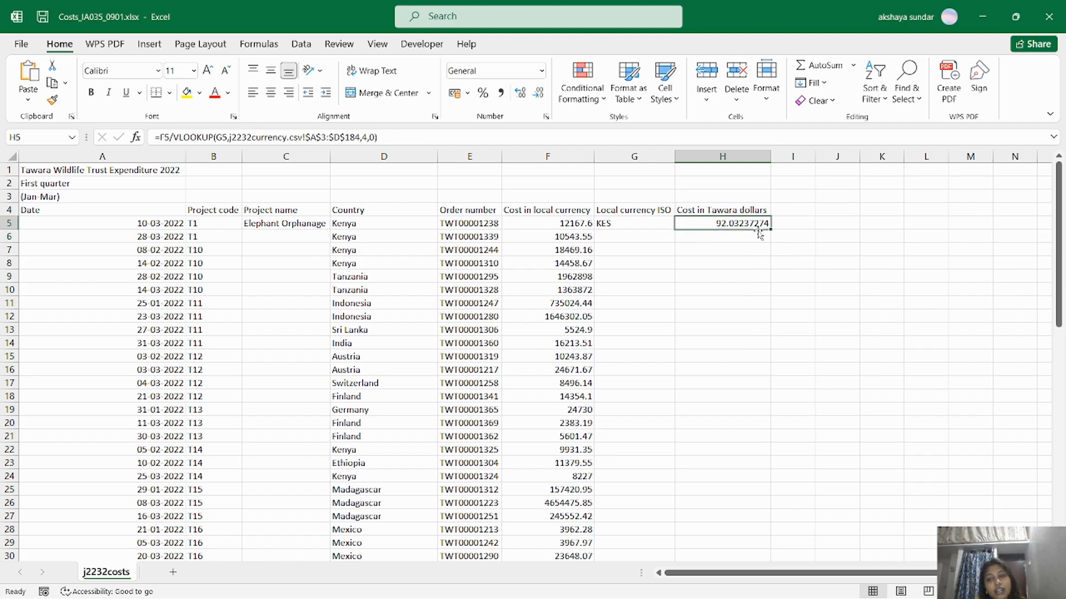
{"action": "key", "text": "alt+Tab"}
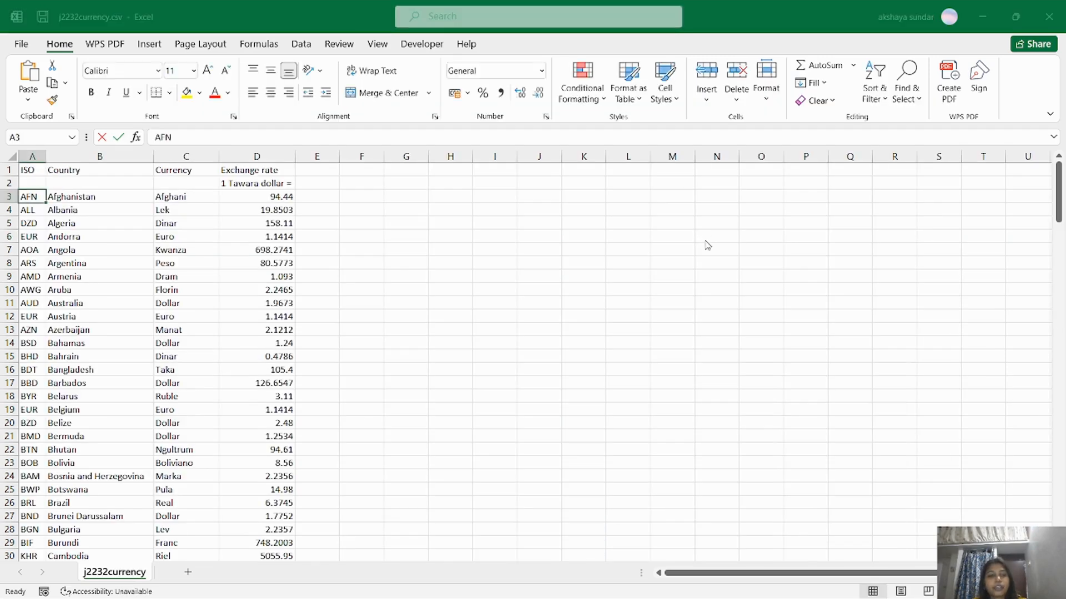
{"action": "key", "text": "alt+Tab"}
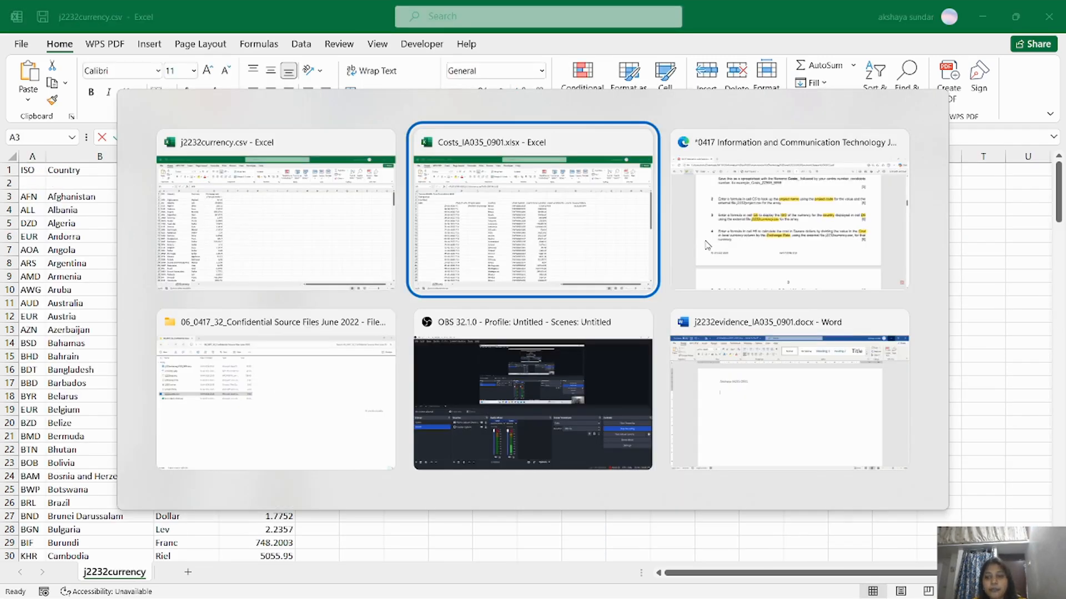
{"action": "left_click", "coordinate": [708, 245]}
{"action": "left_click_drag", "start_coordinate": [1058, 206], "coordinate": [1058, 224]}
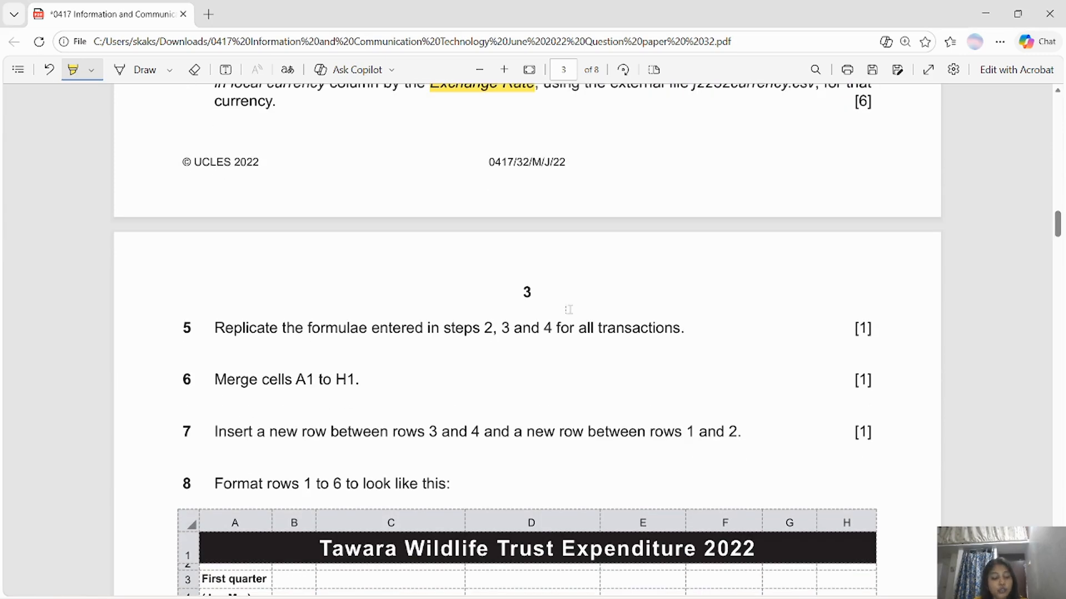
{"action": "key", "text": "alt+Tab"}
{"action": "key", "text": "alt+Tab"}
{"action": "left_click", "coordinate": [293, 222]}
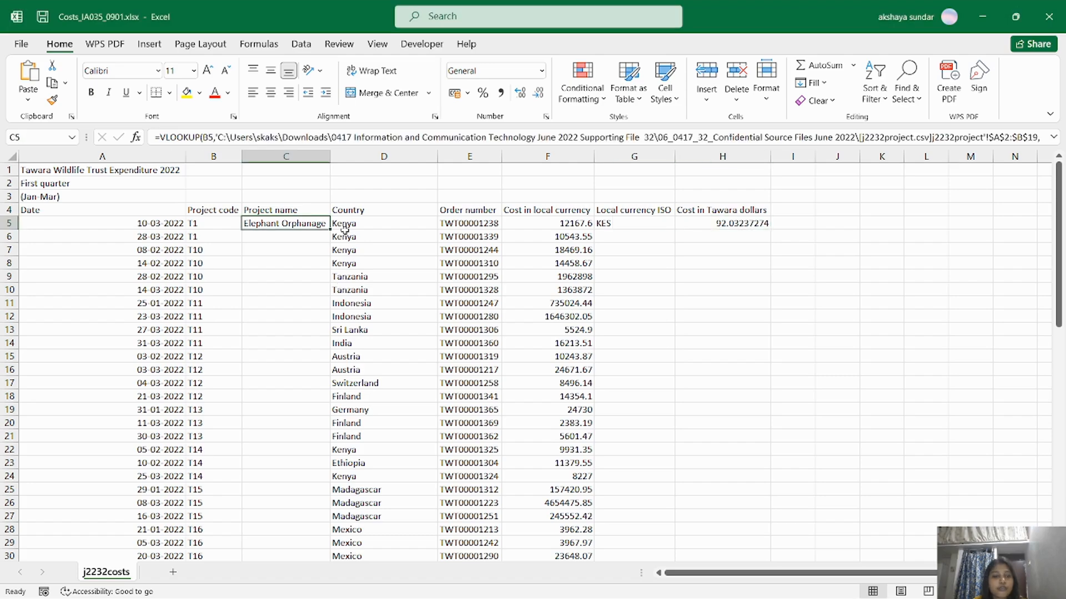
Copy the C5, G5 and H5 formulas down to row 68, then highlight 'A1 to H1' in the paper.
{"action": "mouse_move", "coordinate": [329, 228]}
{"action": "left_mouse_down"}
{"action": "mouse_move", "coordinate": [335, 555]}
{"action": "mouse_move", "coordinate": [332, 527]}
{"action": "left_mouse_up"}
{"action": "left_click", "coordinate": [533, 343]}
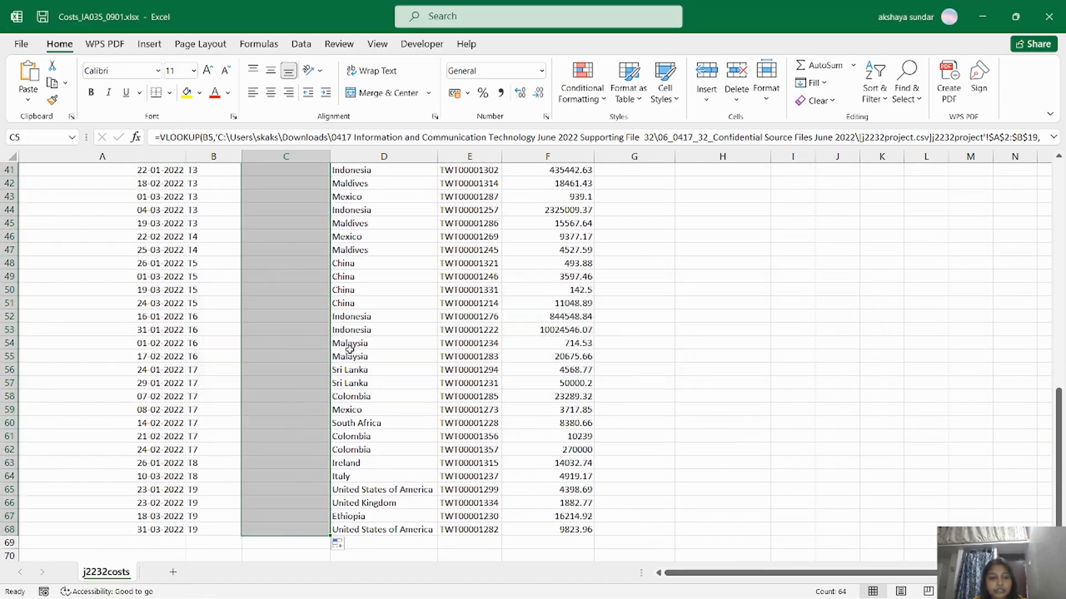
{"action": "scroll", "coordinate": [451, 357], "scroll_direction": "up", "scroll_amount": 13}
{"action": "left_click", "coordinate": [633, 223]}
{"action": "left_click_drag", "start_coordinate": [674, 229], "coordinate": [656, 545]}
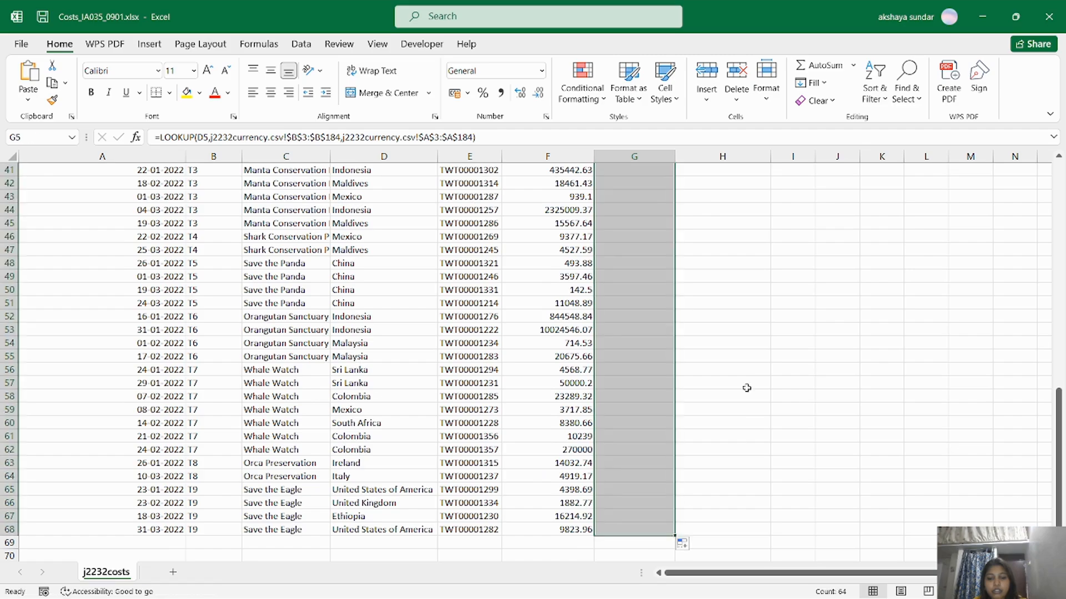
{"action": "scroll", "coordinate": [750, 230], "scroll_direction": "up", "scroll_amount": 13}
{"action": "left_click", "coordinate": [750, 230]}
{"action": "left_click_drag", "start_coordinate": [769, 229], "coordinate": [751, 546]}
{"action": "scroll", "coordinate": [657, 306], "scroll_direction": "up", "scroll_amount": 13}
{"action": "key", "text": "alt+Tab"}
{"action": "left_click_drag", "start_coordinate": [295, 379], "coordinate": [356, 379]}
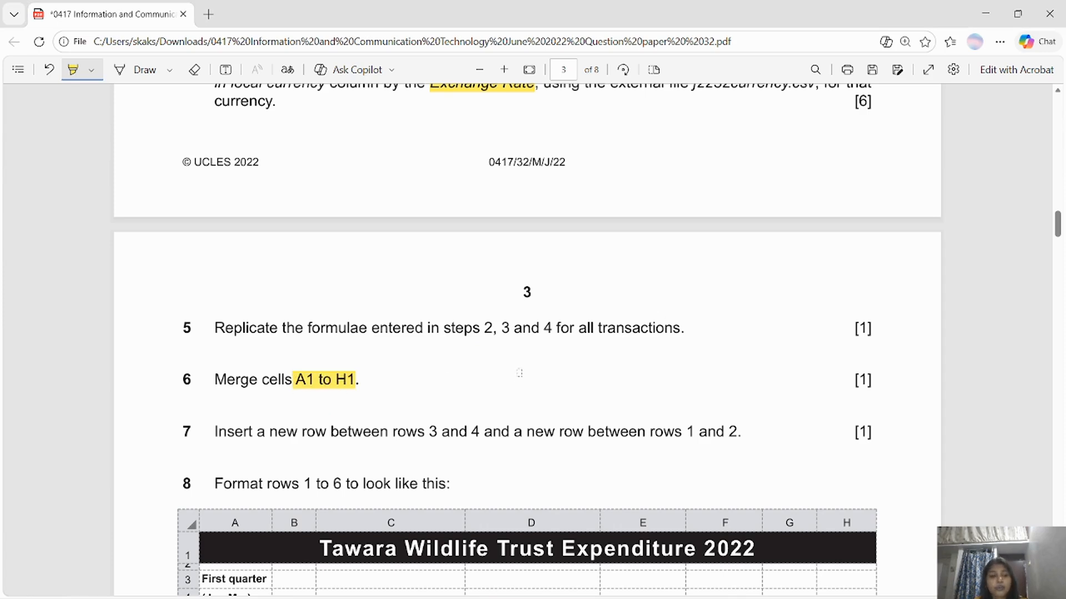
Merge and centre the title across A1:H1.
{"action": "key", "text": "alt+Tab"}
{"action": "left_click_drag", "start_coordinate": [100, 170], "coordinate": [760, 170]}
{"action": "left_click", "coordinate": [383, 92]}
{"action": "key", "text": "alt+Tab"}
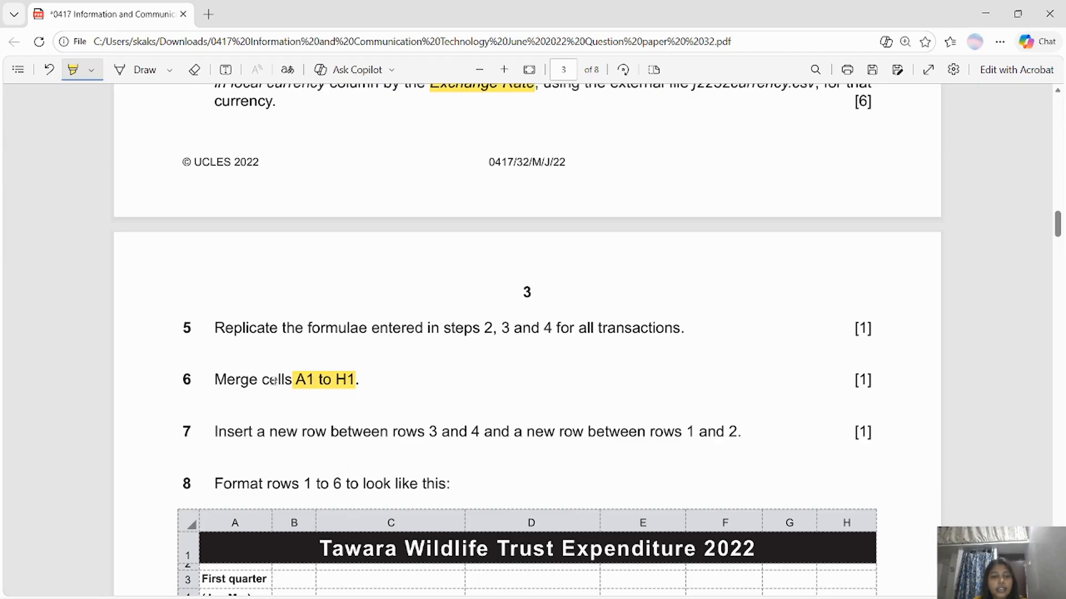
{"action": "key", "text": "alt+Tab"}
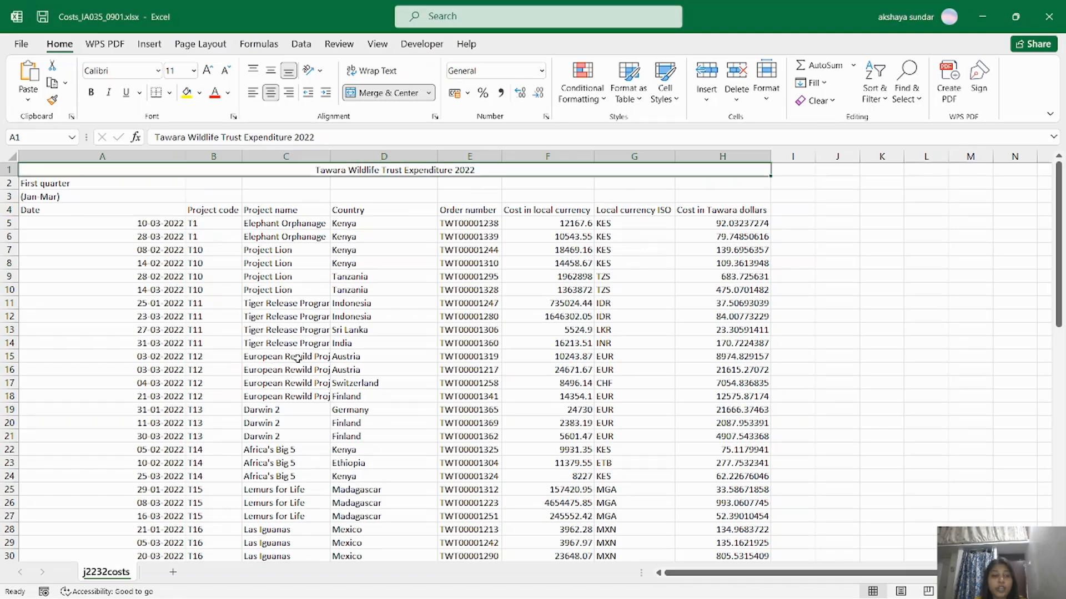
Insert blank rows below the title and above (Jan-Mar), becoming rows 2 and 4.
{"action": "right_click", "coordinate": [9, 169]}
{"action": "left_click", "coordinate": [73, 292]}
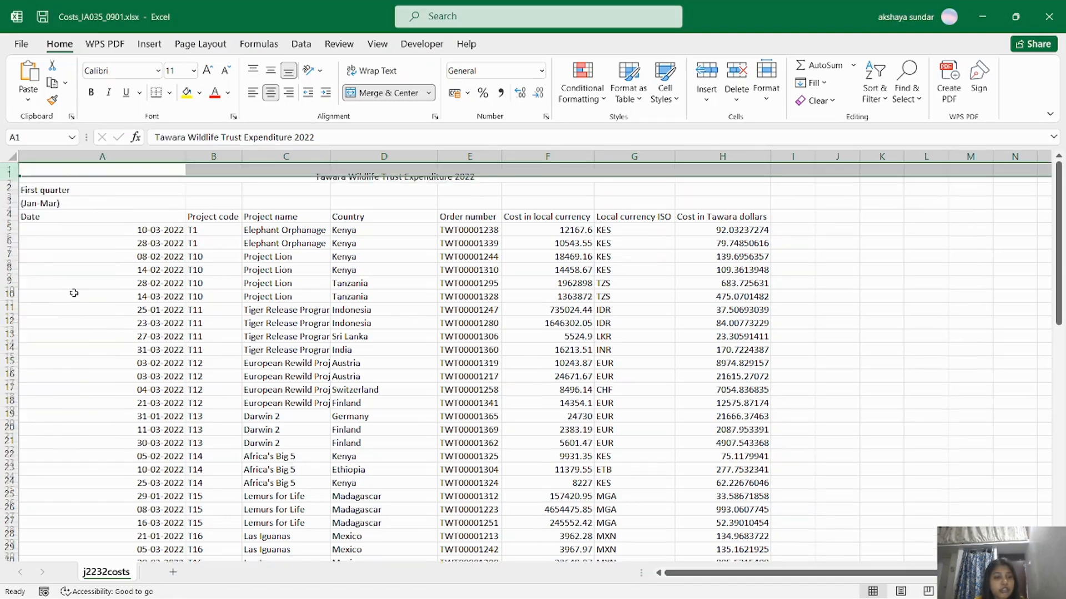
{"action": "key", "text": "ctrl+z"}
{"action": "left_click", "coordinate": [5, 183]}
{"action": "right_click", "coordinate": [7, 183]}
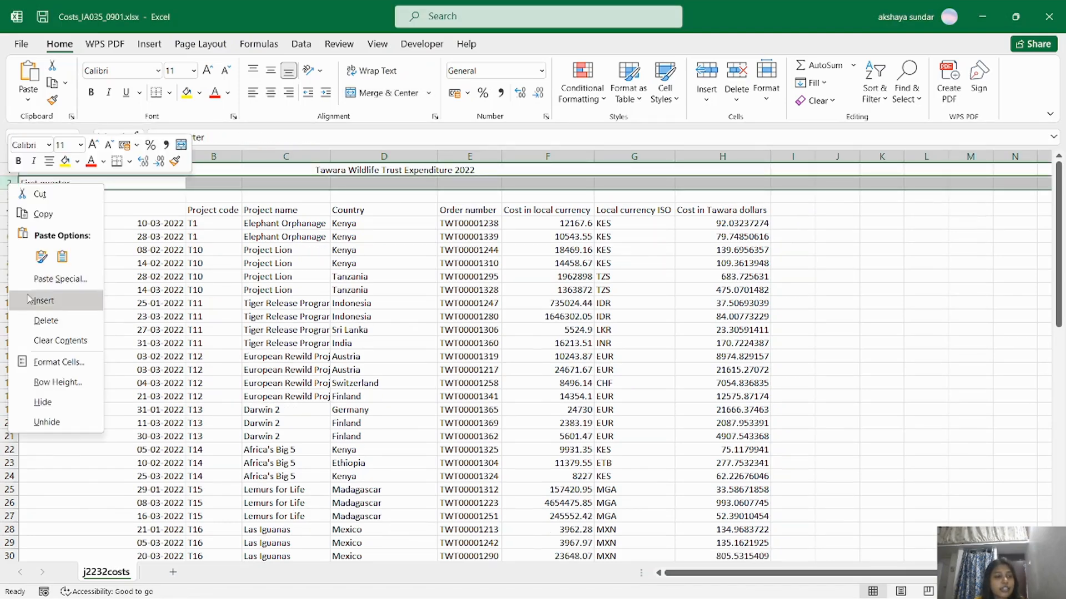
{"action": "left_click", "coordinate": [44, 300]}
{"action": "left_click", "coordinate": [8, 209]}
{"action": "right_click", "coordinate": [7, 210]}
{"action": "left_click", "coordinate": [47, 327]}
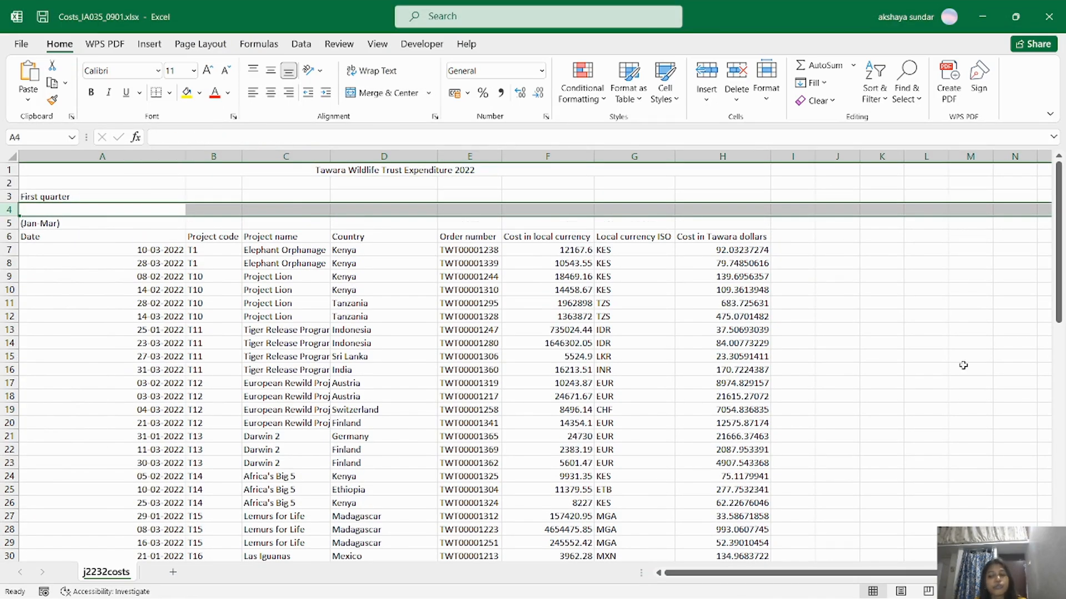
{"action": "scroll", "coordinate": [341, 326], "scroll_direction": "up", "scroll_amount": 2, "text": "ctrl"}
{"action": "scroll", "coordinate": [341, 326], "scroll_direction": "down", "scroll_amount": 2, "text": "ctrl"}
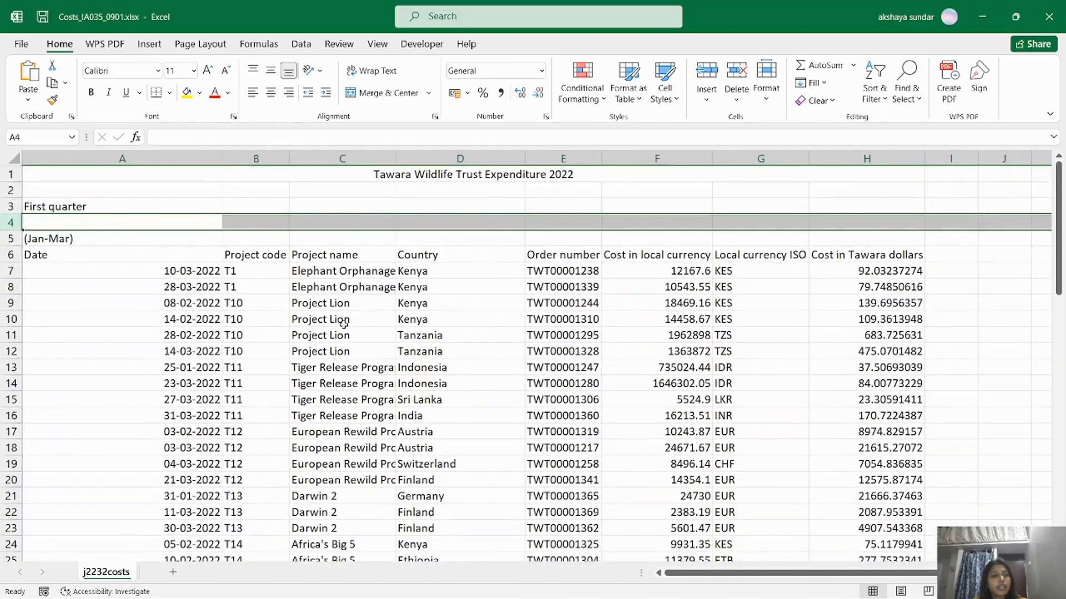
{"action": "key", "text": "alt+Tab"}
Fill the merged title cell A1 with black.
{"action": "left_click", "coordinate": [1056, 310]}
{"action": "left_click_drag", "start_coordinate": [1060, 240], "coordinate": [1061, 228]}
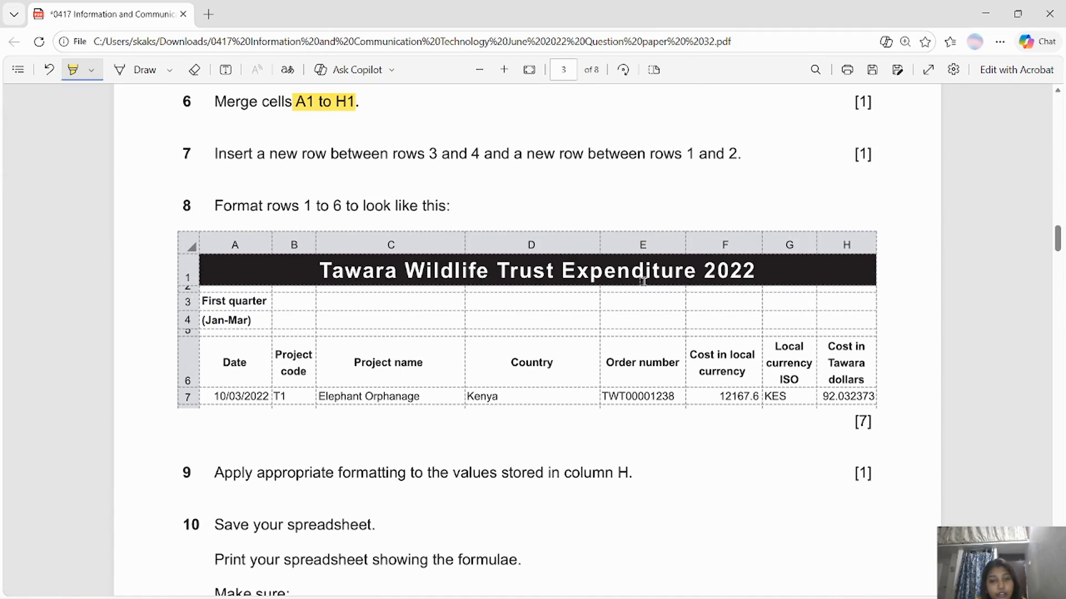
{"action": "key", "text": "alt+Tab"}
{"action": "left_click", "coordinate": [415, 172]}
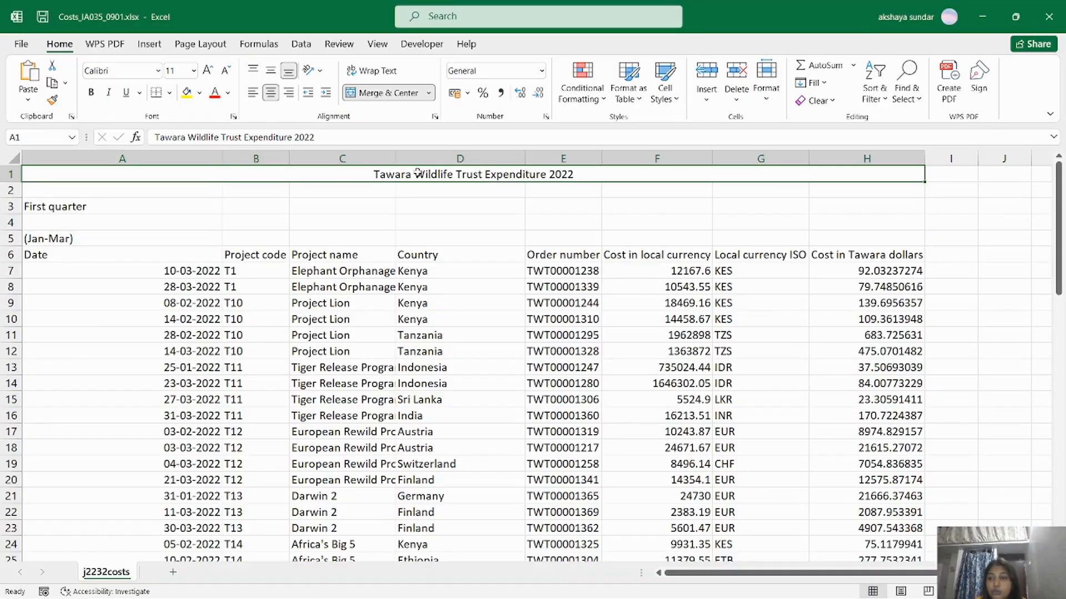
{"action": "left_click", "coordinate": [227, 92]}
{"action": "left_click", "coordinate": [224, 149]}
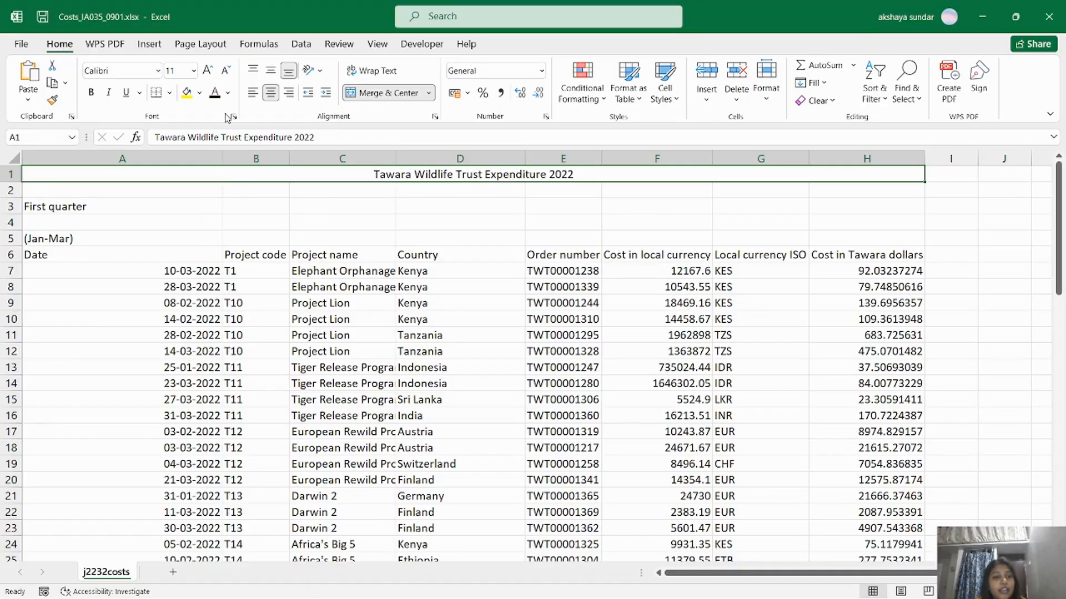
{"action": "left_click", "coordinate": [199, 93]}
{"action": "left_click", "coordinate": [197, 149]}
Make the title text white and enlarge it to 28 point.
{"action": "left_click", "coordinate": [228, 93]}
{"action": "left_click", "coordinate": [212, 149]}
{"action": "left_click", "coordinate": [208, 70]}
{"action": "left_click", "coordinate": [209, 70]}
{"action": "left_click", "coordinate": [208, 70]}
{"action": "left_click", "coordinate": [208, 70]}
{"action": "left_click", "coordinate": [208, 71]}
{"action": "left_click", "coordinate": [209, 71]}
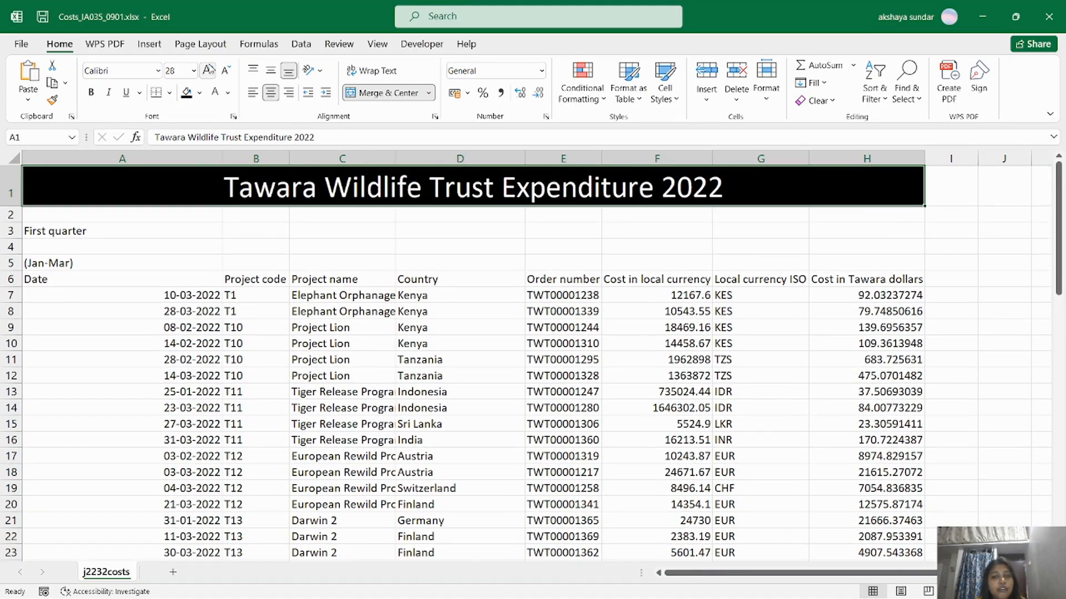
Reduce the height of blank spacer row 2 after comparing with the paper's example.
{"action": "key", "text": "alt+Tab"}
{"action": "key", "text": "alt+Tab"}
{"action": "key", "text": "alt+Tab"}
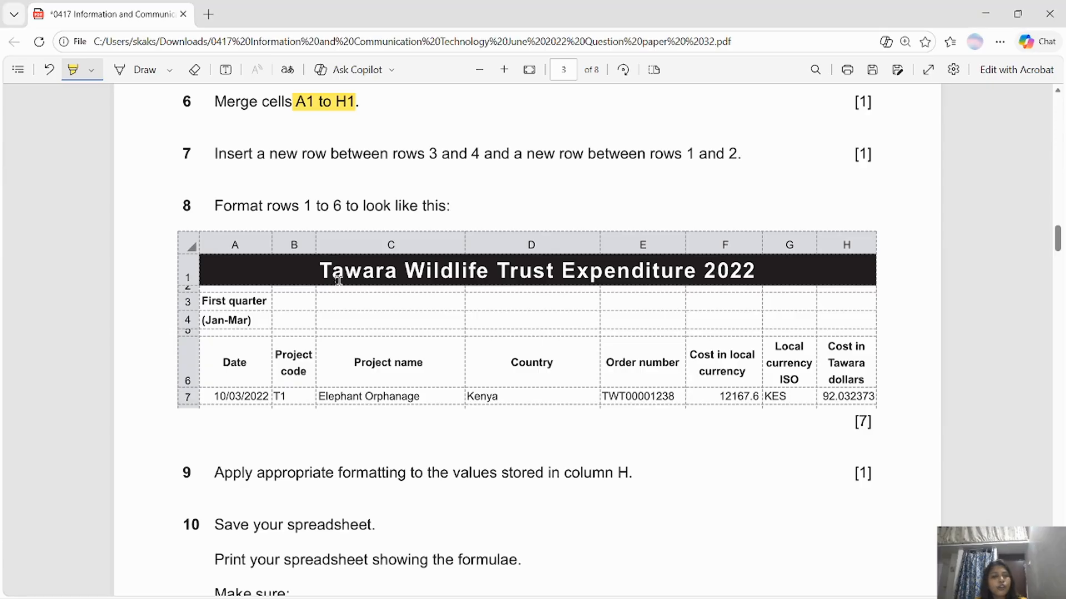
{"action": "key", "text": "alt+Tab"}
{"action": "left_click_drag", "start_coordinate": [12, 226], "coordinate": [12, 212]}
{"action": "key", "text": "alt+Tab"}
{"action": "key", "text": "alt+Tab"}
Make the First quarter title, the (Jan-Mar) and Date cells, and headers B6:H6 bold.
{"action": "left_click", "coordinate": [83, 221]}
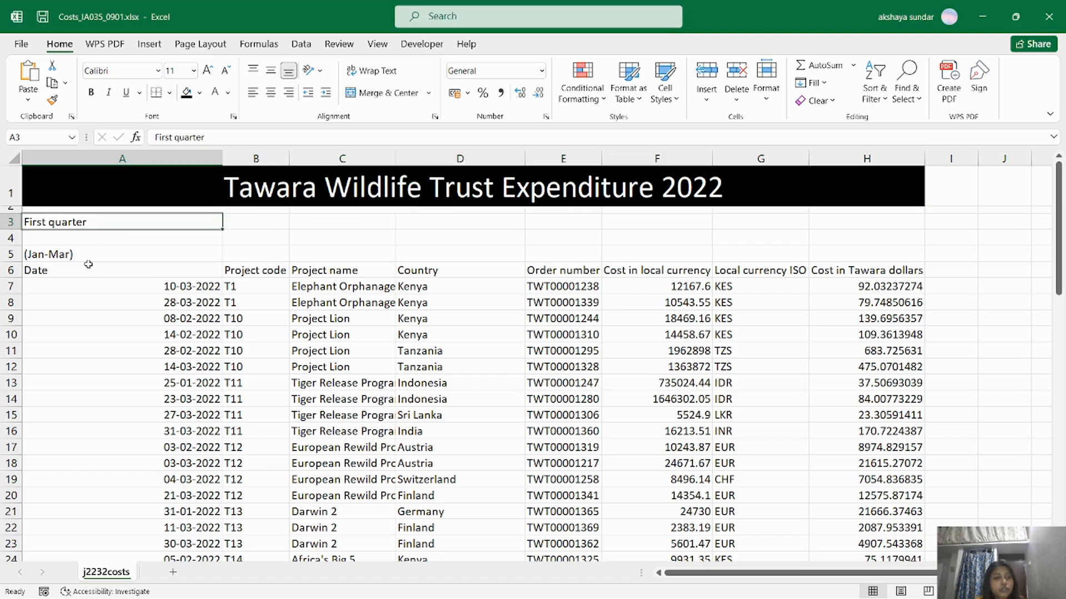
{"action": "left_click_drag", "start_coordinate": [90, 257], "coordinate": [133, 271]}
{"action": "left_click_drag", "start_coordinate": [224, 271], "coordinate": [866, 271], "text": "ctrl"}
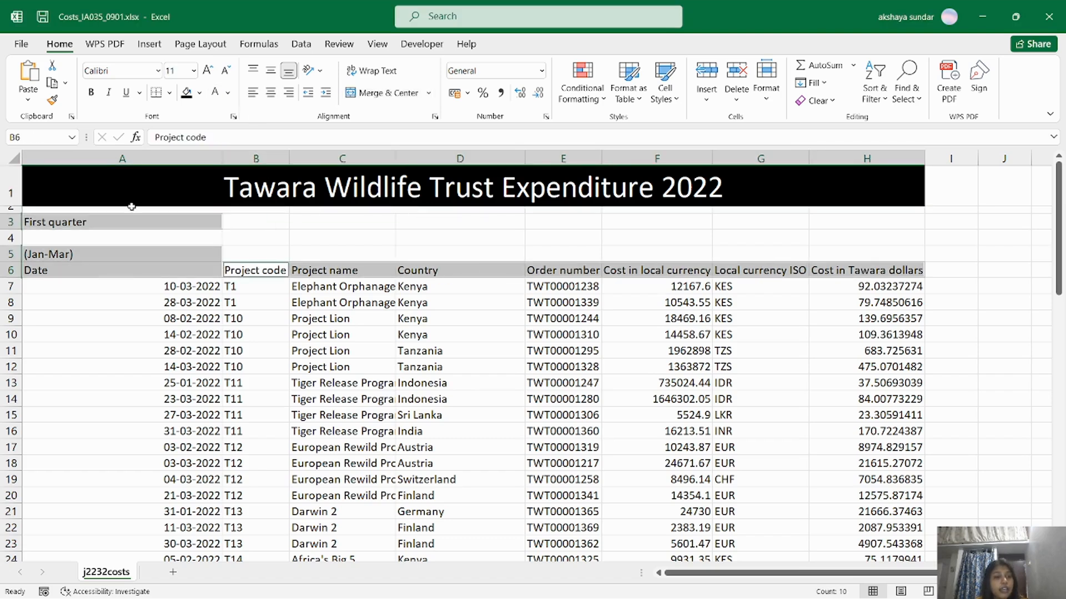
{"action": "left_click", "coordinate": [91, 93]}
{"action": "key", "text": "alt+Tab"}
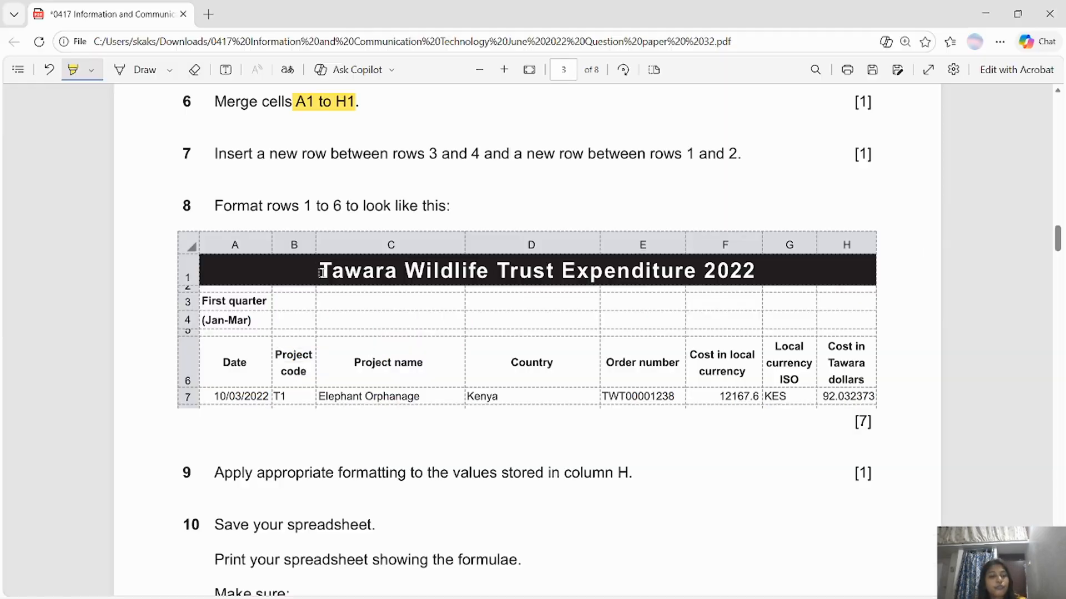
{"action": "key", "text": "alt+Tab"}
{"action": "key", "text": "ctrl+Down"}
{"action": "key", "text": "ctrl+Up"}
Centre the row 6 headers A6:H6, checking them against the question paper.
{"action": "double_click", "coordinate": [263, 276]}
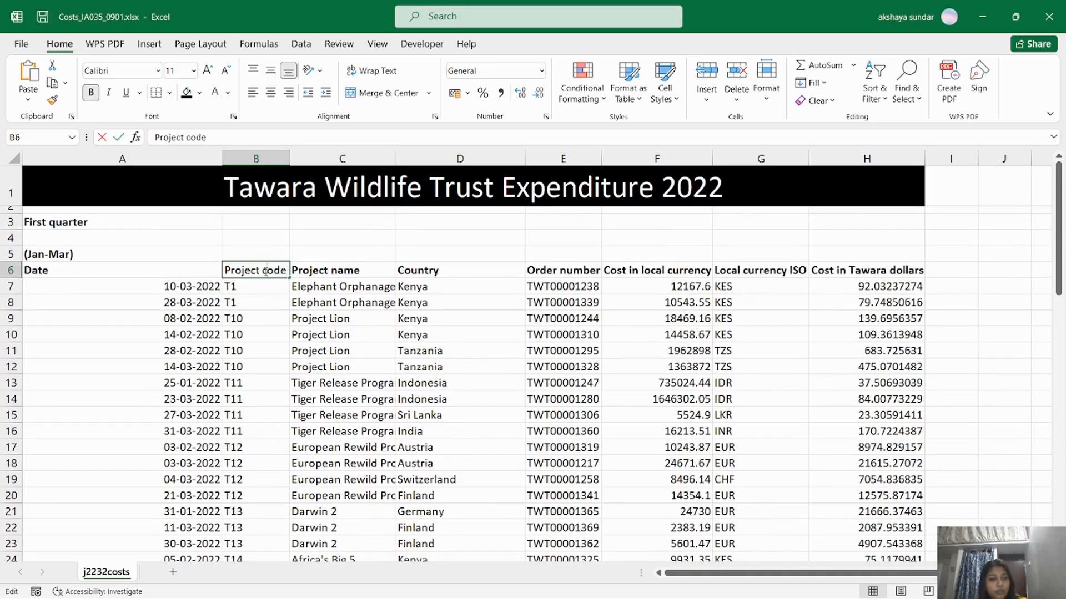
{"action": "key", "text": "alt+Tab"}
{"action": "key", "text": "alt+Tab"}
{"action": "left_click_drag", "start_coordinate": [100, 277], "coordinate": [883, 288]}
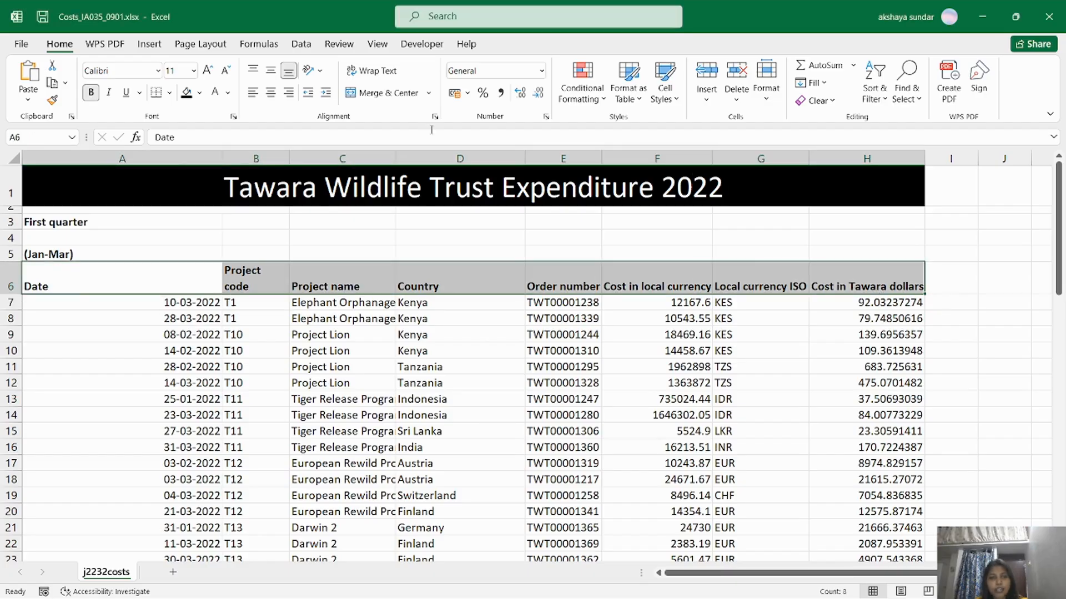
{"action": "left_click", "coordinate": [270, 93]}
{"action": "key", "text": "alt+Tab"}
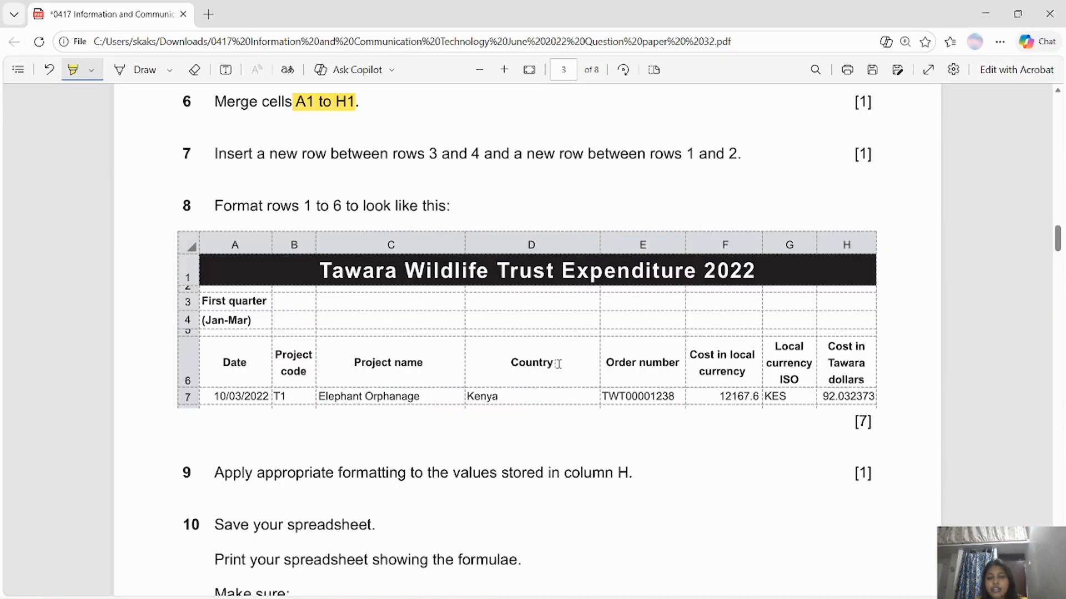
{"action": "key", "text": "alt+Tab"}
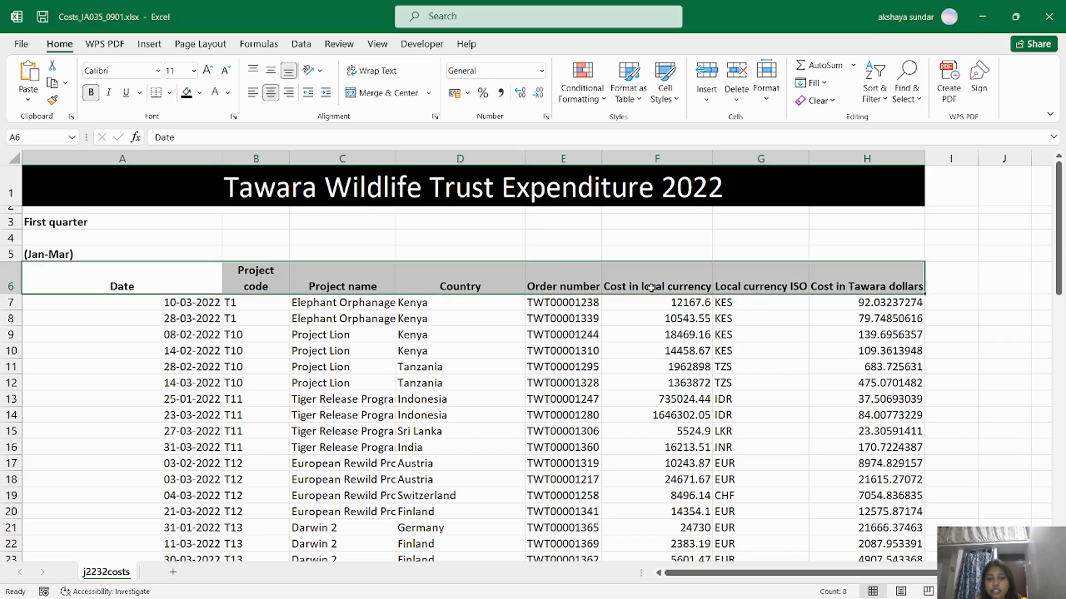
Break headers before 'currency', 'ISO' and 'Tawara' in Cost in local currency, Local currency ISO, Cost in Tawara dollars.
{"action": "left_click", "coordinate": [658, 287]}
{"action": "key", "text": "alt+Return"}
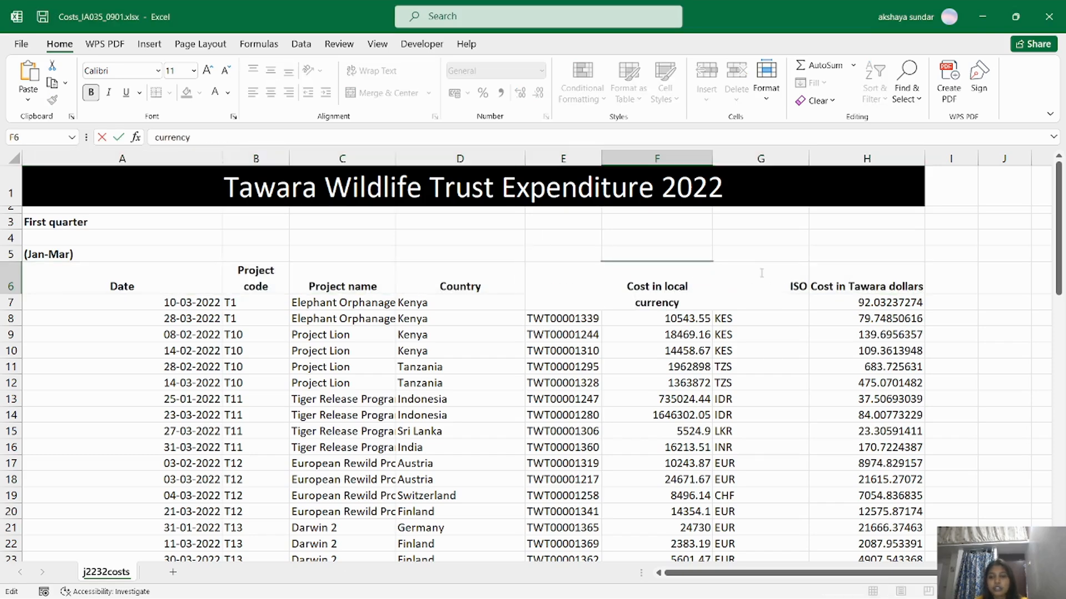
{"action": "left_click", "coordinate": [761, 272]}
{"action": "key", "text": "alt+Tab"}
{"action": "key", "text": "alt+Tab"}
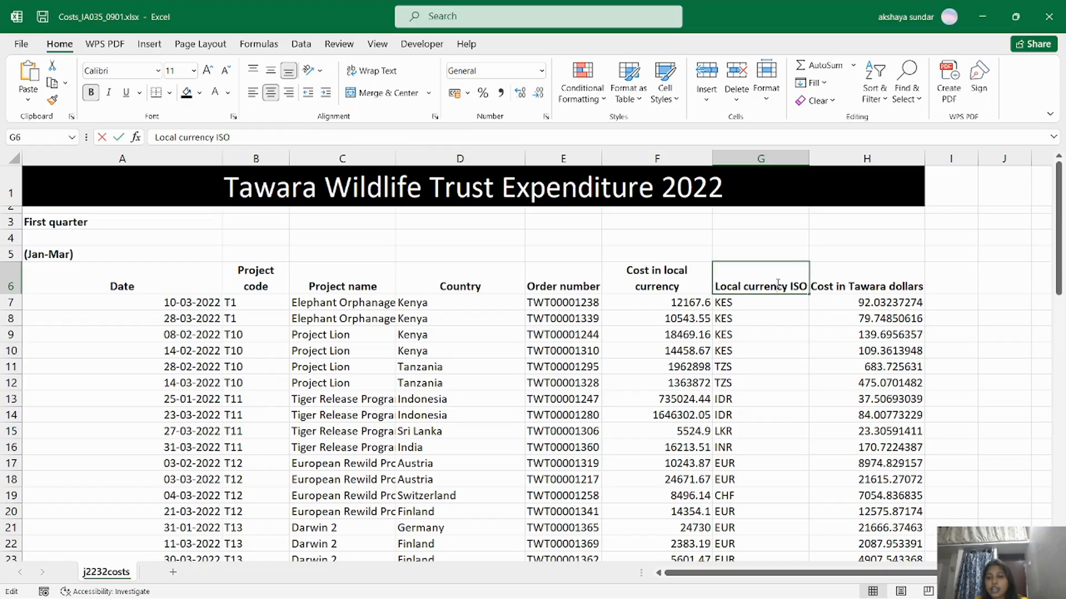
{"action": "key", "text": "alt+Return"}
{"action": "key", "text": "Return"}
{"action": "key", "text": "alt+Tab"}
{"action": "key", "text": "alt+Tab"}
{"action": "left_click", "coordinate": [850, 288]}
{"action": "key", "text": "alt+Tab"}
{"action": "key", "text": "alt+Tab"}
{"action": "key", "text": "alt+Return"}
{"action": "key", "text": "alt+Tab"}
{"action": "key", "text": "alt+Tab"}
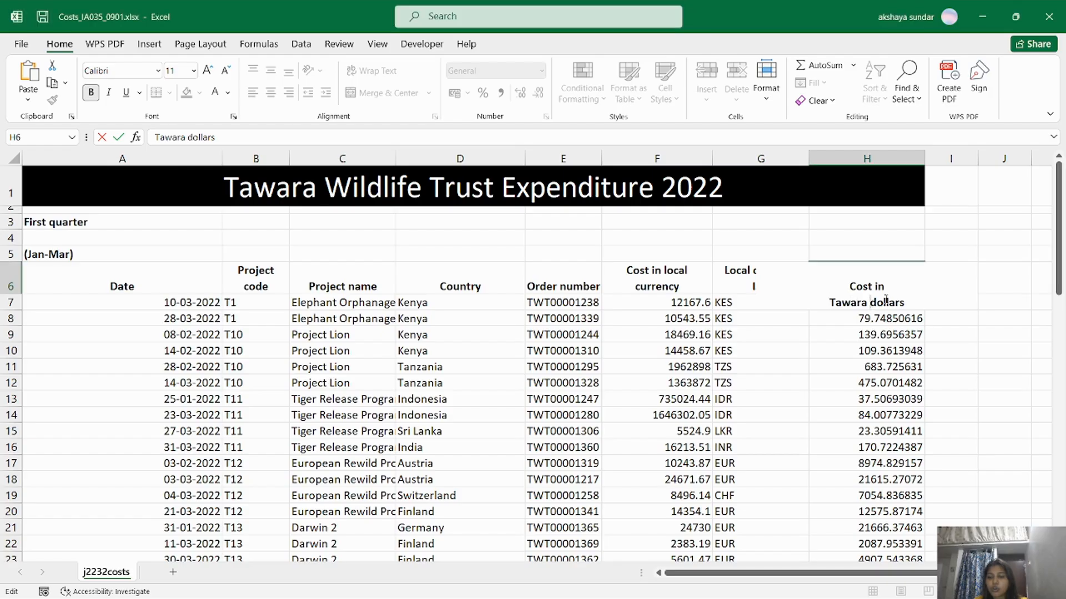
{"action": "key", "text": "Return"}
{"action": "key", "text": "alt+Tab"}
{"action": "key", "text": "alt+Tab"}
Split Local currency ISO onto three lines, then middle-align headers A6:H6.
{"action": "left_click", "coordinate": [755, 288]}
{"action": "double_click", "coordinate": [754, 288]}
{"action": "key", "text": "alt+Return"}
{"action": "left_click", "coordinate": [759, 381]}
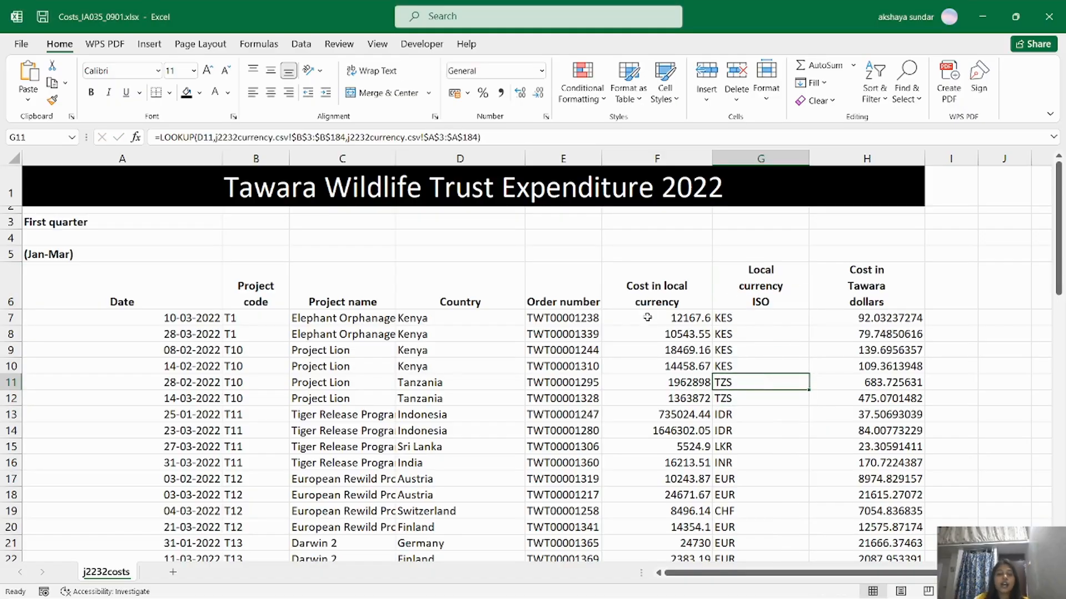
{"action": "key", "text": "alt+Tab"}
{"action": "key", "text": "alt+Tab"}
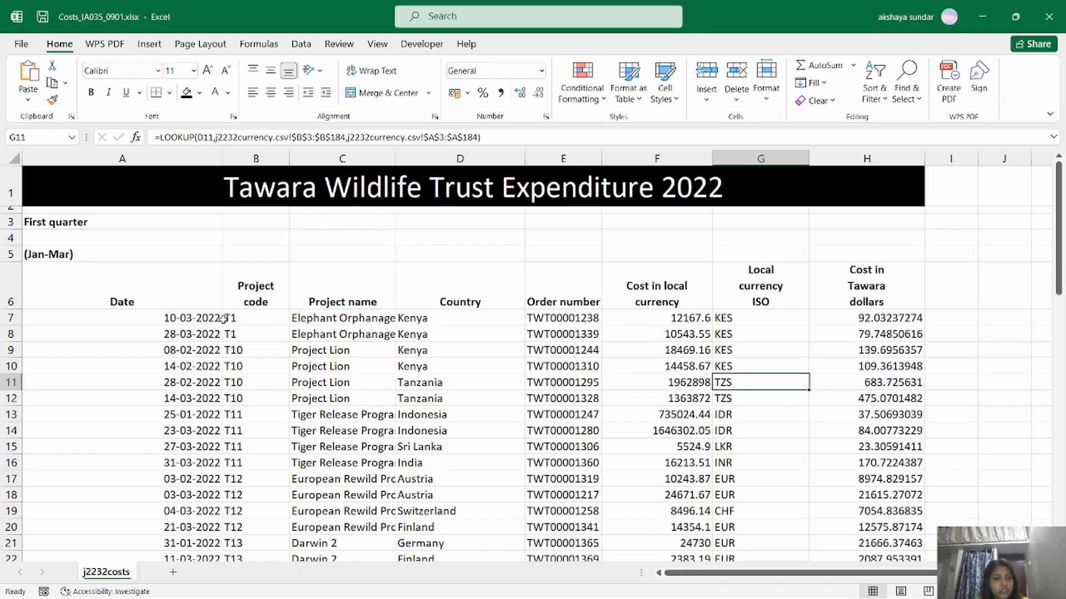
{"action": "left_click_drag", "start_coordinate": [111, 285], "coordinate": [855, 274]}
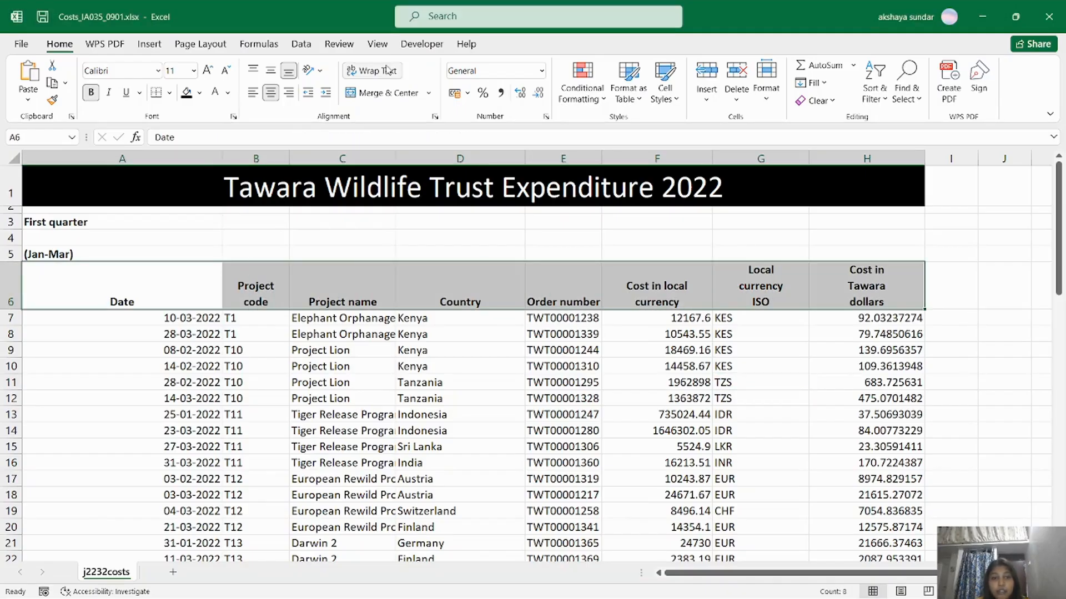
{"action": "left_click", "coordinate": [271, 71]}
Compare against the question paper, then select column H in the workbook.
{"action": "key", "text": "alt+Tab"}
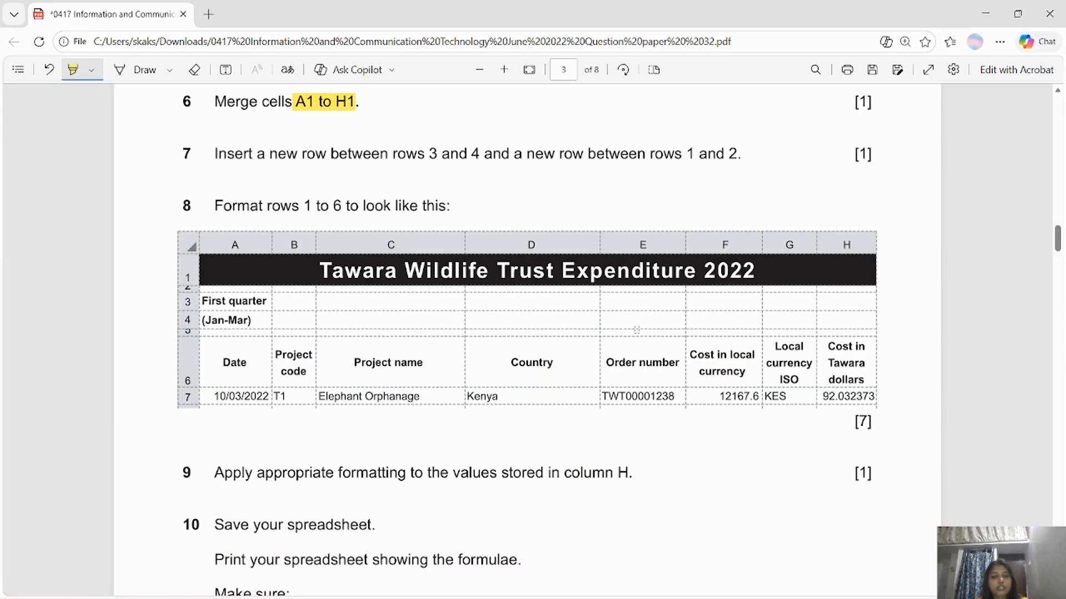
{"action": "key", "text": "alt+Tab"}
{"action": "key", "text": "alt+Tab"}
{"action": "left_click_drag", "start_coordinate": [1059, 243], "coordinate": [1060, 249]}
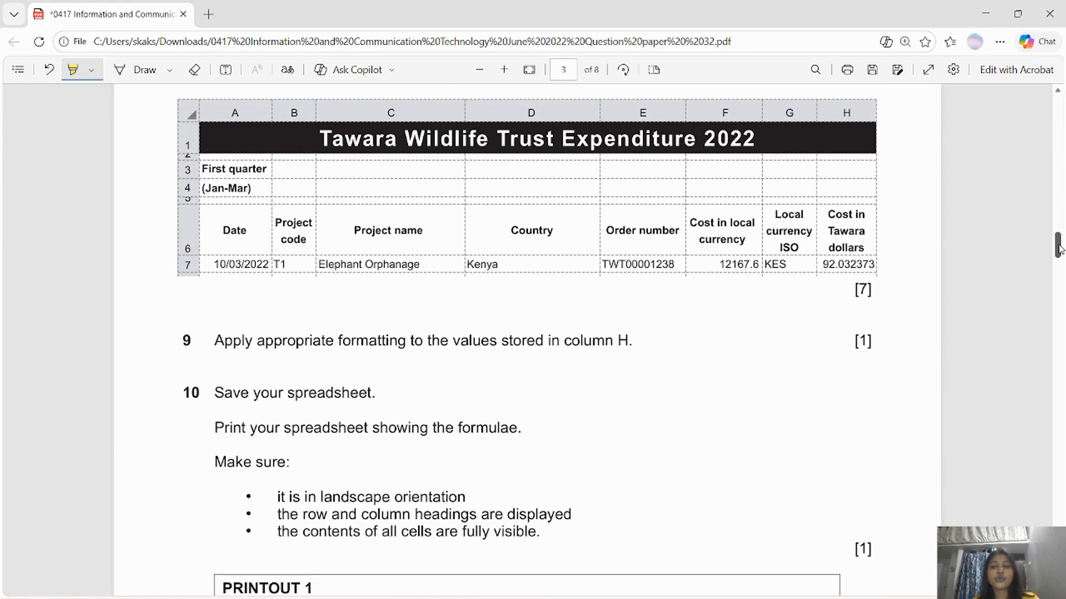
{"action": "key", "text": "alt+Tab"}
{"action": "left_click", "coordinate": [867, 158]}
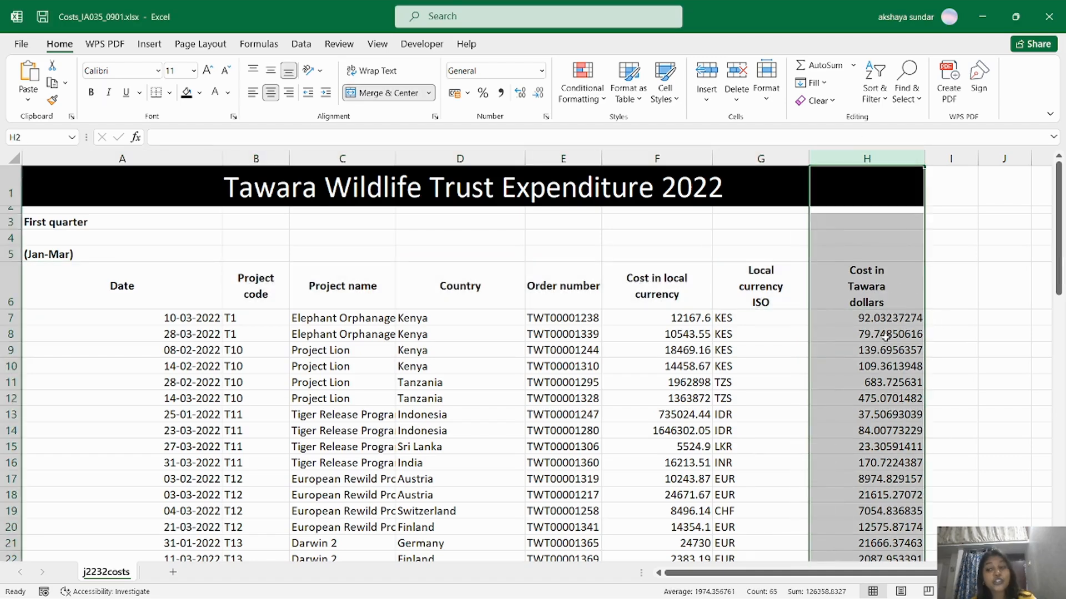
{"action": "left_click", "coordinate": [885, 329]}
Highlight '2 decimal places' in the Task 2 brief and return to Excel.
{"action": "key", "text": "alt+Tab"}
{"action": "left_click", "coordinate": [1061, 167]}
{"action": "left_click_drag", "start_coordinate": [1057, 230], "coordinate": [1054, 199]}
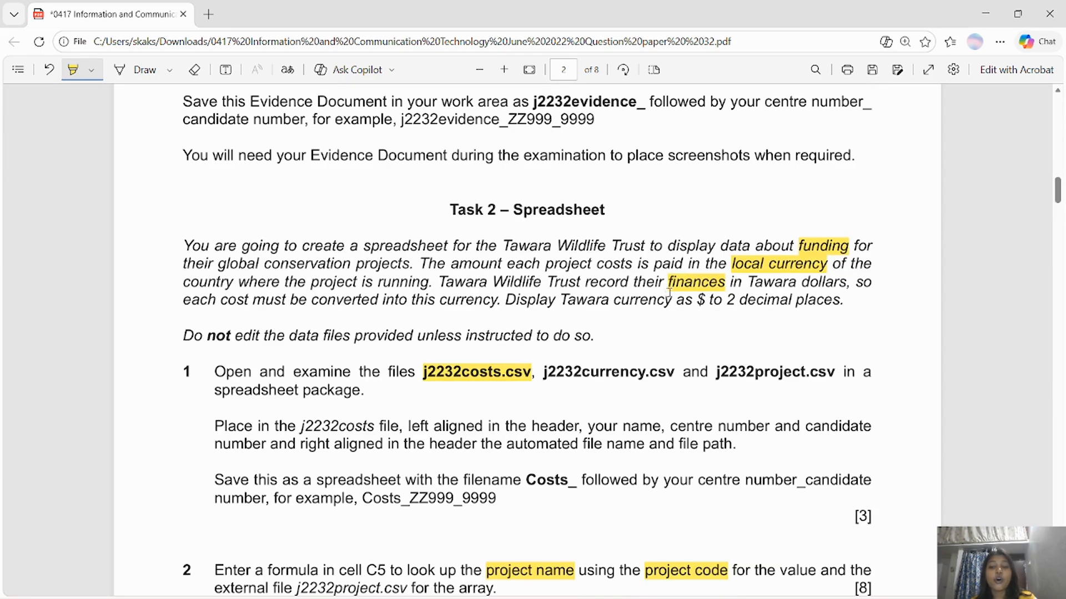
{"action": "mouse_move", "coordinate": [722, 299]}
{"action": "left_mouse_down"}
{"action": "mouse_move", "coordinate": [839, 301]}
{"action": "mouse_move", "coordinate": [888, 417]}
{"action": "mouse_move", "coordinate": [893, 575]}
{"action": "mouse_move", "coordinate": [895, 530]}
{"action": "left_mouse_up"}
{"action": "key", "text": "alt+Tab"}
Format column H as US dollar currency with 2 decimal places.
{"action": "scroll", "coordinate": [447, 330], "scroll_direction": "up", "scroll_amount": 15}
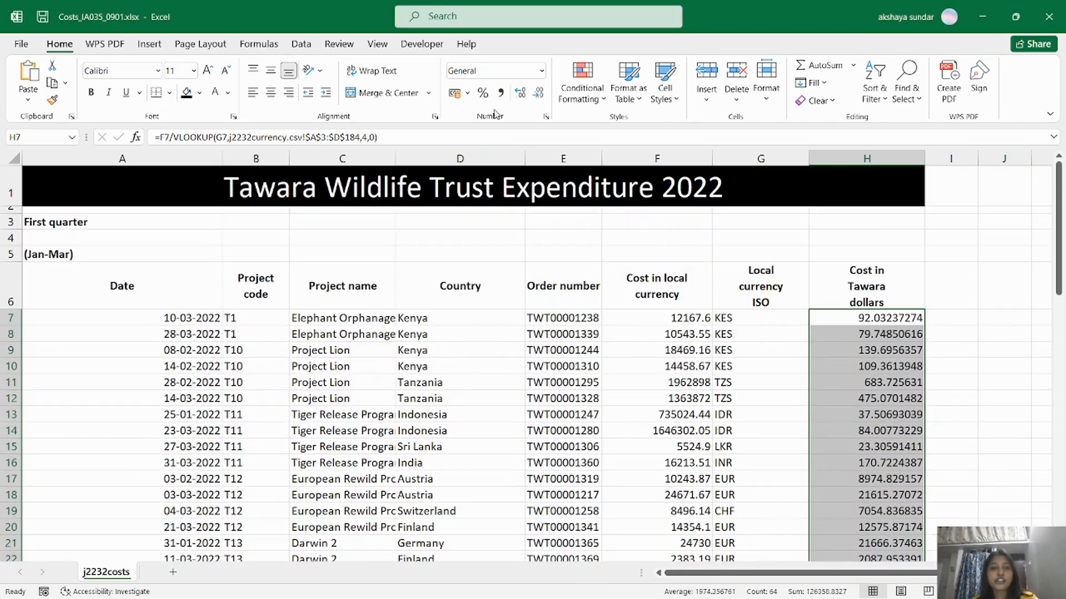
{"action": "left_click", "coordinate": [542, 70]}
{"action": "left_click", "coordinate": [499, 198]}
{"action": "left_click", "coordinate": [467, 92]}
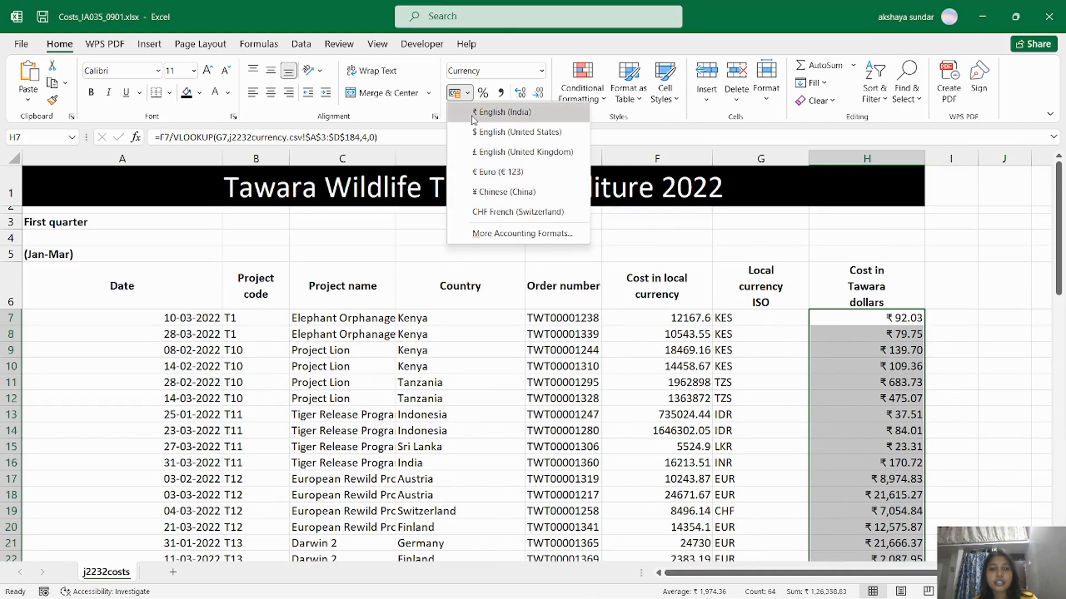
{"action": "left_click", "coordinate": [473, 133]}
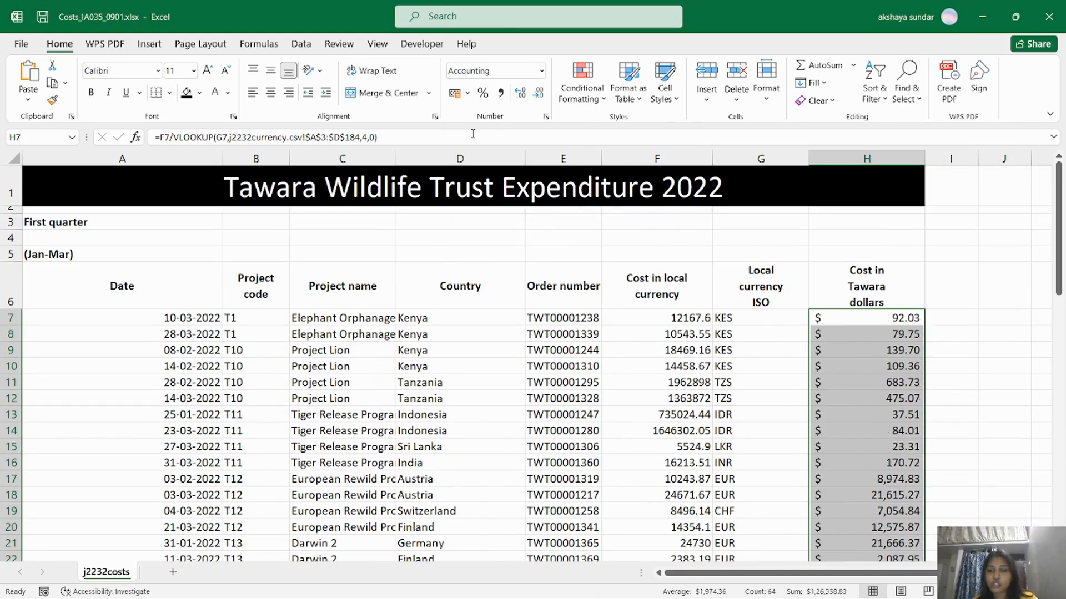
{"action": "left_click", "coordinate": [525, 92]}
{"action": "left_click", "coordinate": [538, 93]}
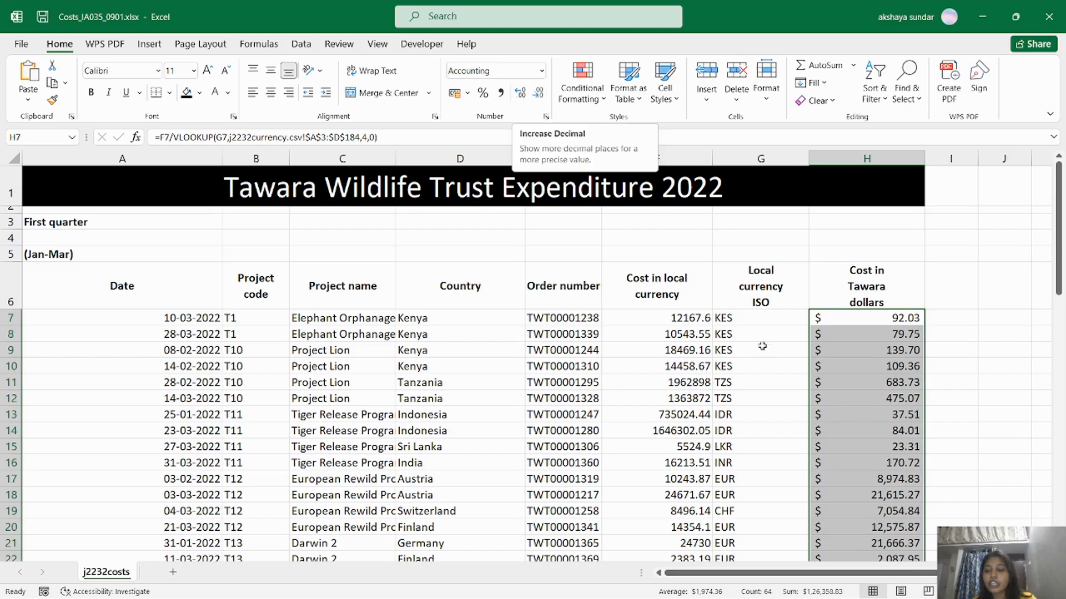
Confirm the Currency format with $ in the Format Cells dialog.
{"action": "mouse_move", "coordinate": [1061, 250]}
{"action": "left_mouse_down"}
{"action": "mouse_move", "coordinate": [1061, 512]}
{"action": "mouse_move", "coordinate": [1060, 244]}
{"action": "left_mouse_up"}
{"action": "left_click", "coordinate": [547, 117]}
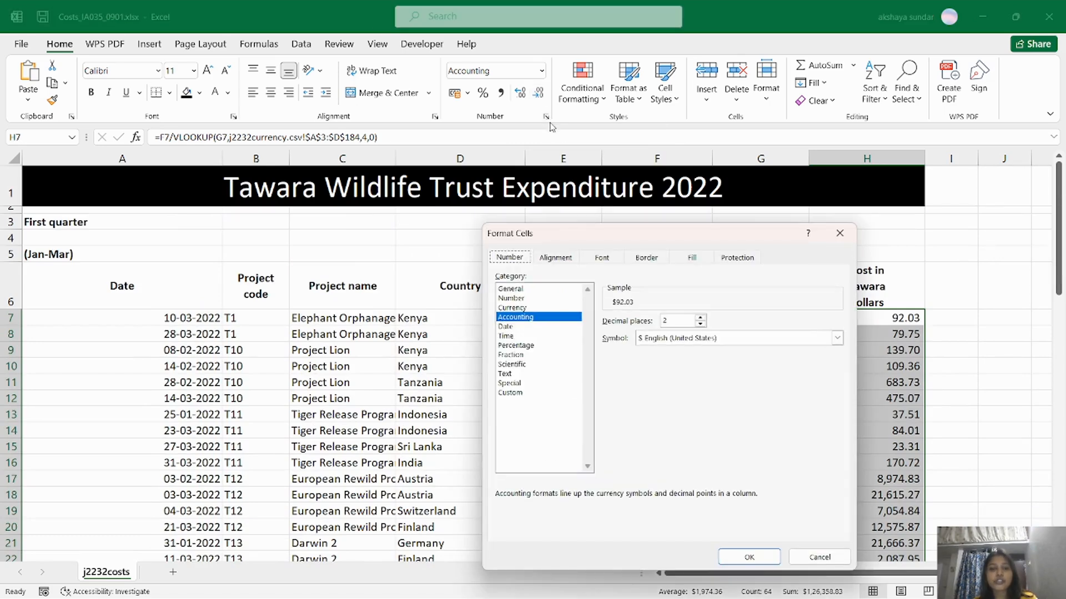
{"action": "left_click", "coordinate": [546, 298]}
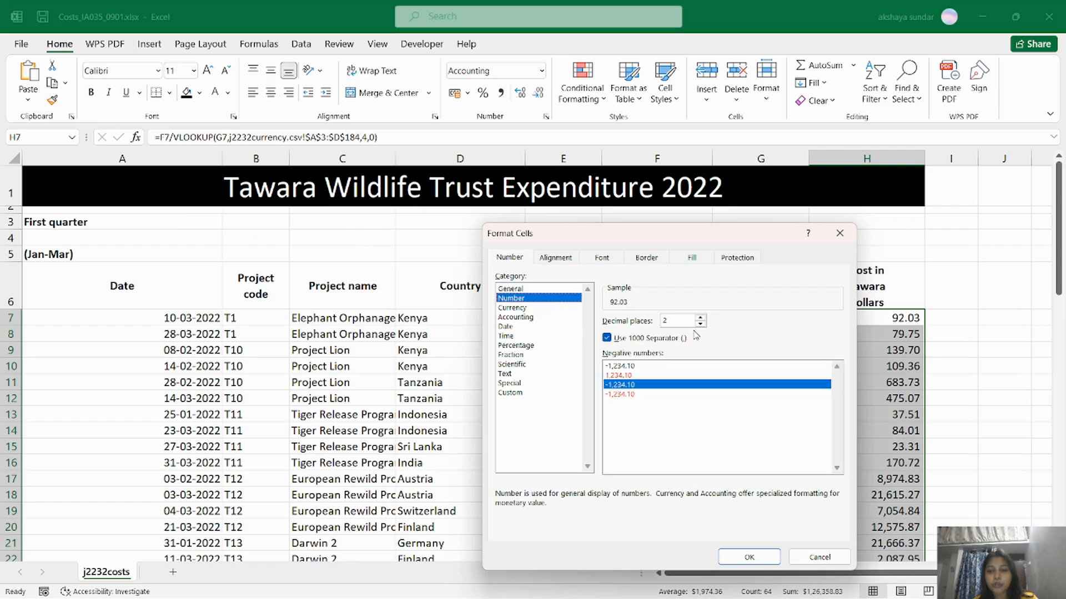
{"action": "left_click", "coordinate": [536, 308]}
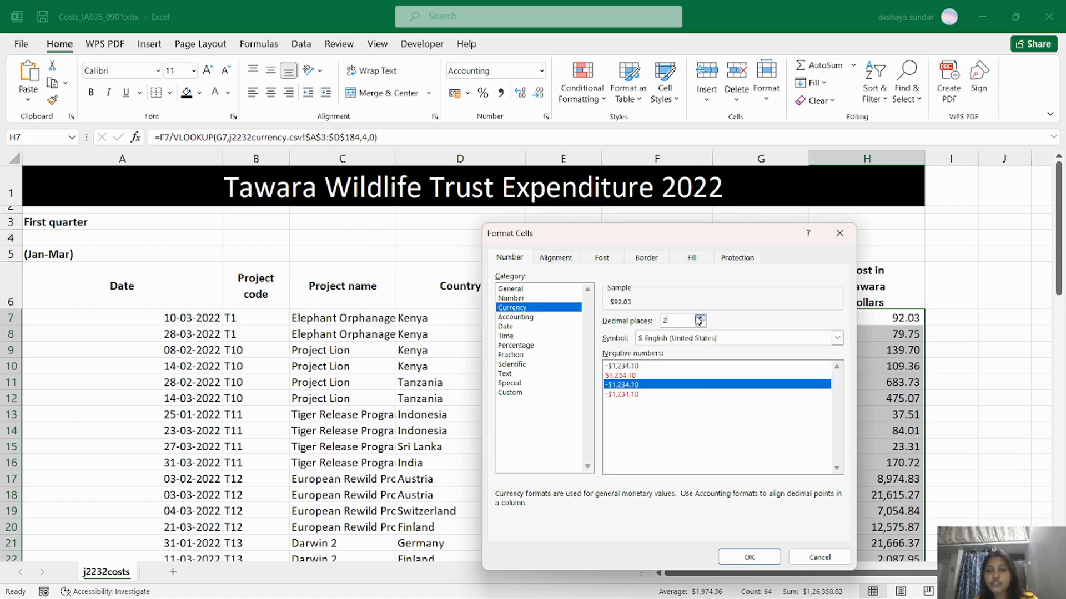
{"action": "left_click", "coordinate": [748, 557]}
{"action": "key", "text": "alt+Tab"}
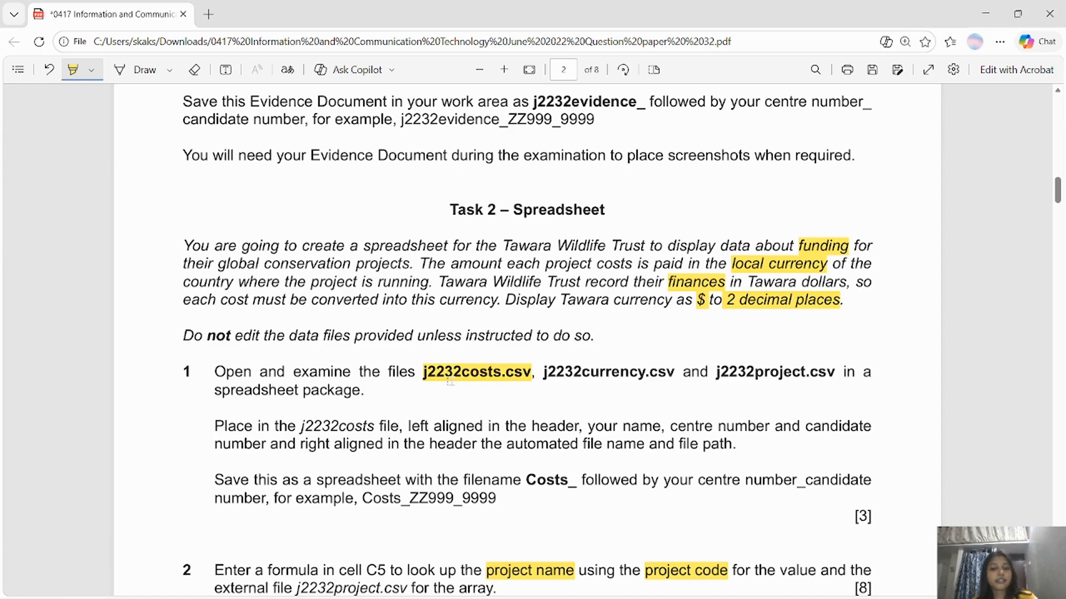
Turn on Show Formulas so the costs sheet displays formulas instead of values.
{"action": "scroll", "coordinate": [791, 278], "scroll_direction": "down", "scroll_amount": 15}
{"action": "left_click_drag", "start_coordinate": [1057, 269], "coordinate": [1058, 263]}
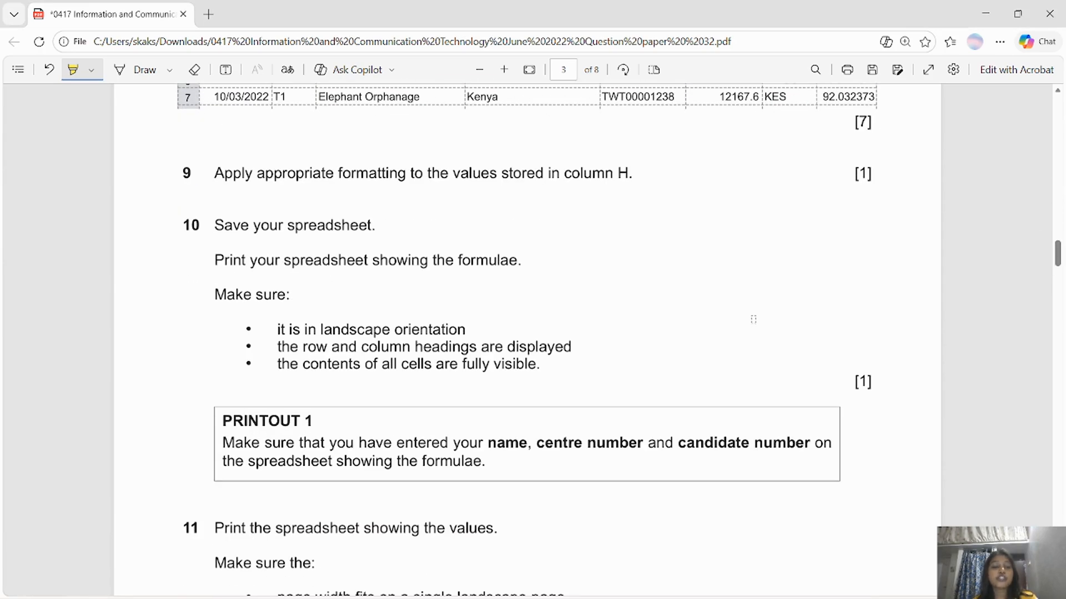
{"action": "key", "text": "alt+Tab"}
{"action": "scroll", "coordinate": [355, 322], "scroll_direction": "down", "scroll_amount": 15}
{"action": "scroll", "coordinate": [355, 322], "scroll_direction": "up", "scroll_amount": 15}
{"action": "left_click", "coordinate": [325, 193]}
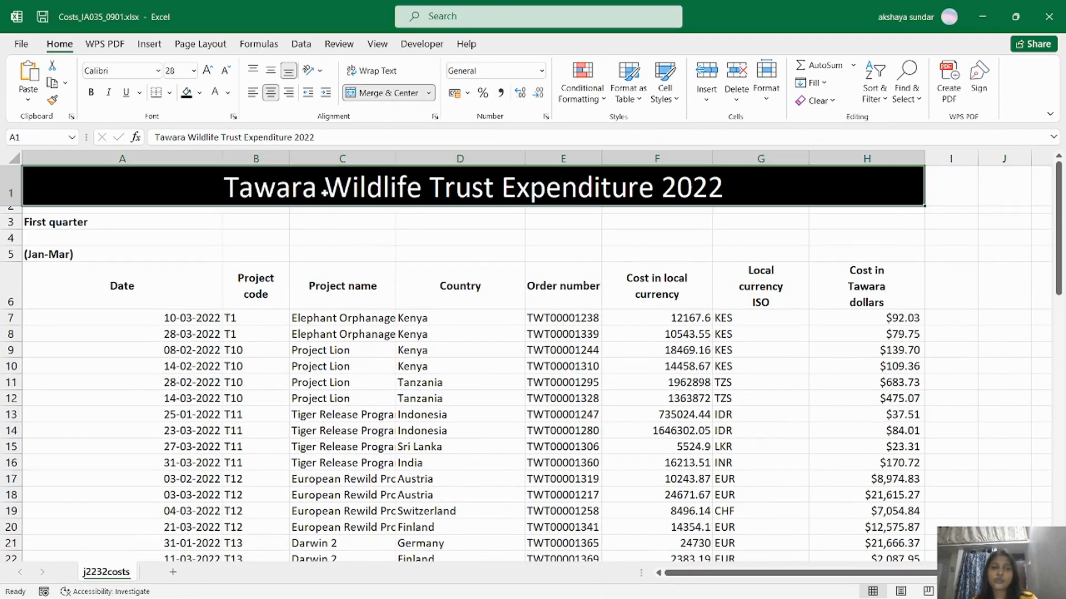
{"action": "left_click", "coordinate": [258, 44]}
{"action": "left_click", "coordinate": [674, 65]}
Autofit columns A through H so the full formulas are visible.
{"action": "left_click", "coordinate": [119, 157]}
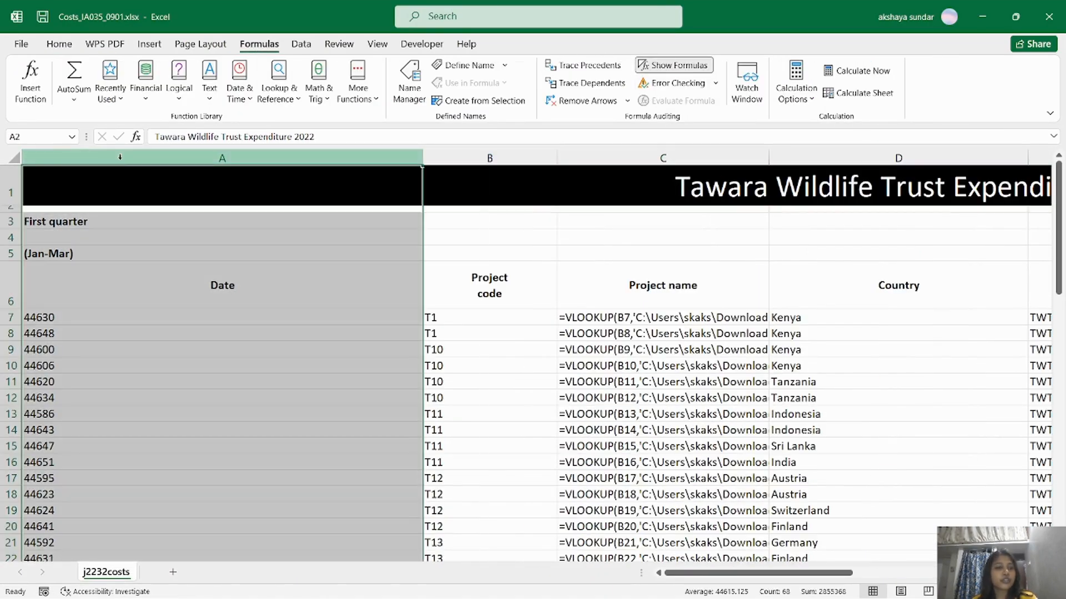
{"action": "left_click", "coordinate": [438, 397]}
{"action": "left_click_drag", "start_coordinate": [239, 161], "coordinate": [821, 158]}
{"action": "double_click", "coordinate": [821, 157]}
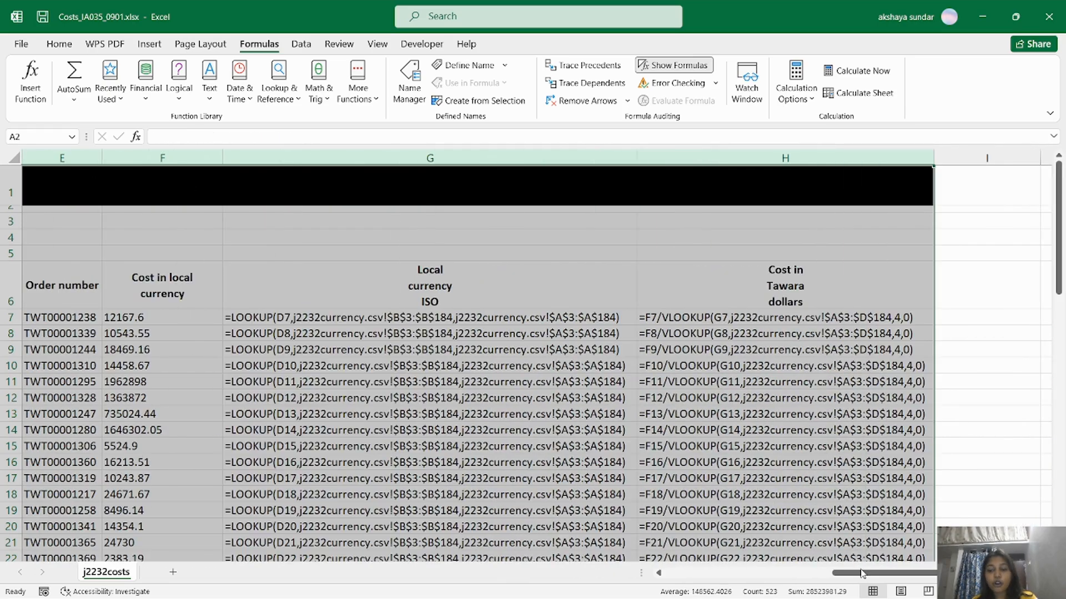
{"action": "left_click_drag", "start_coordinate": [859, 580], "coordinate": [661, 580]}
Highlight 'landscape orientation' and 'fully visible' in the question paper's print instructions.
{"action": "key", "text": "alt+Tab"}
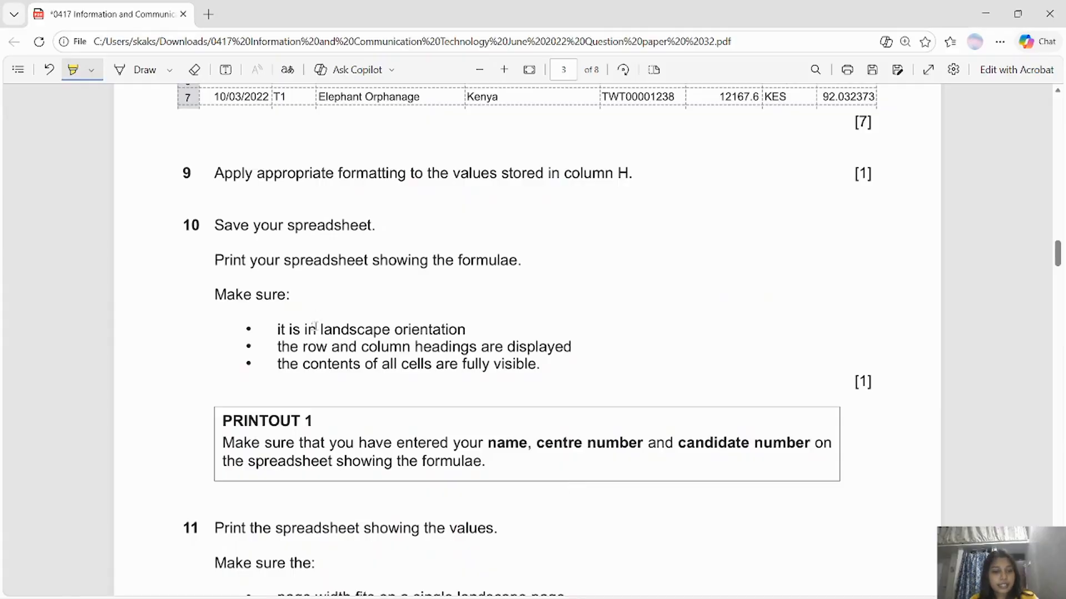
{"action": "left_click_drag", "start_coordinate": [322, 329], "coordinate": [457, 329]}
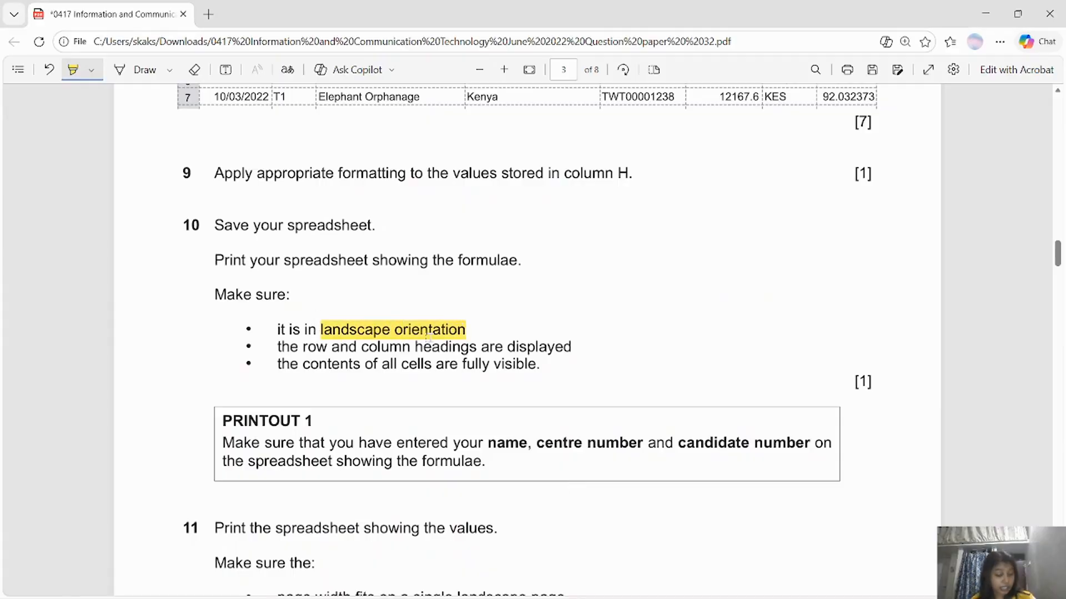
{"action": "left_click_drag", "start_coordinate": [458, 363], "coordinate": [527, 364]}
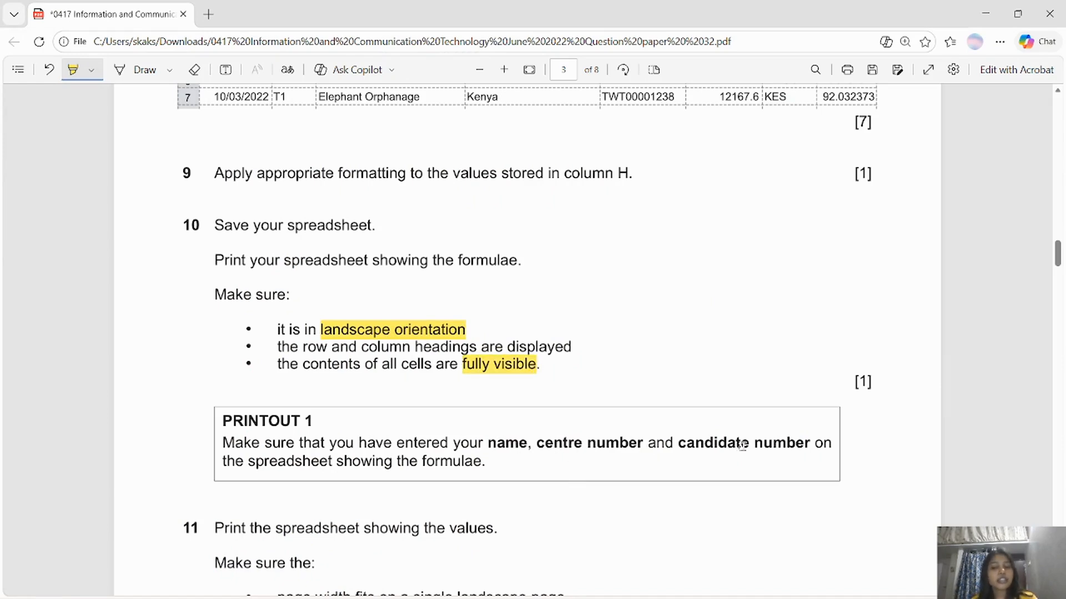
{"action": "key", "text": "alt+Tab"}
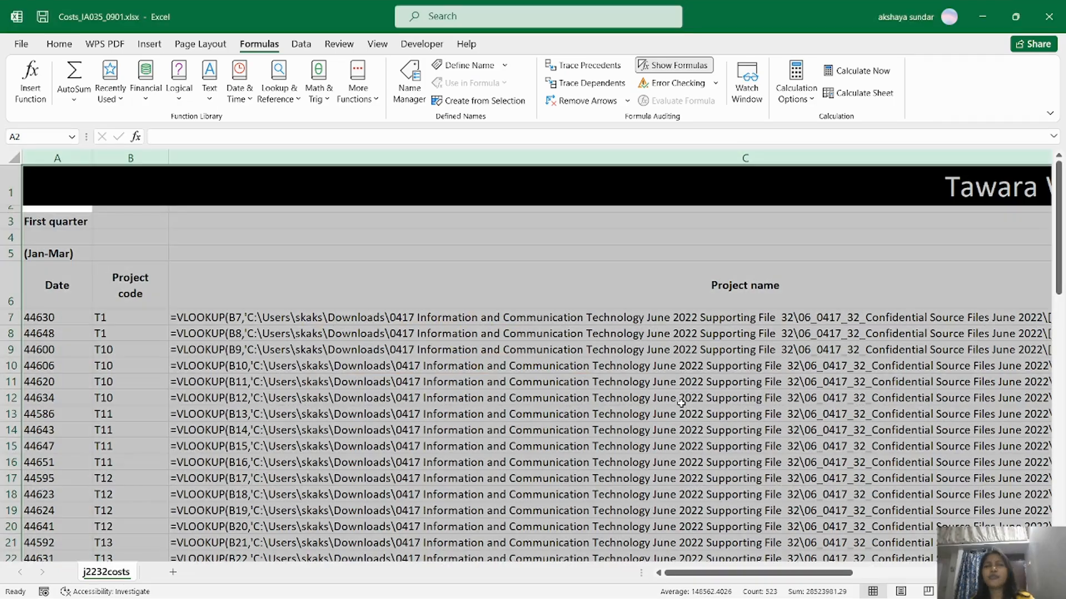
Set the printout to landscape orientation on A4 paper.
{"action": "left_click", "coordinate": [21, 44]}
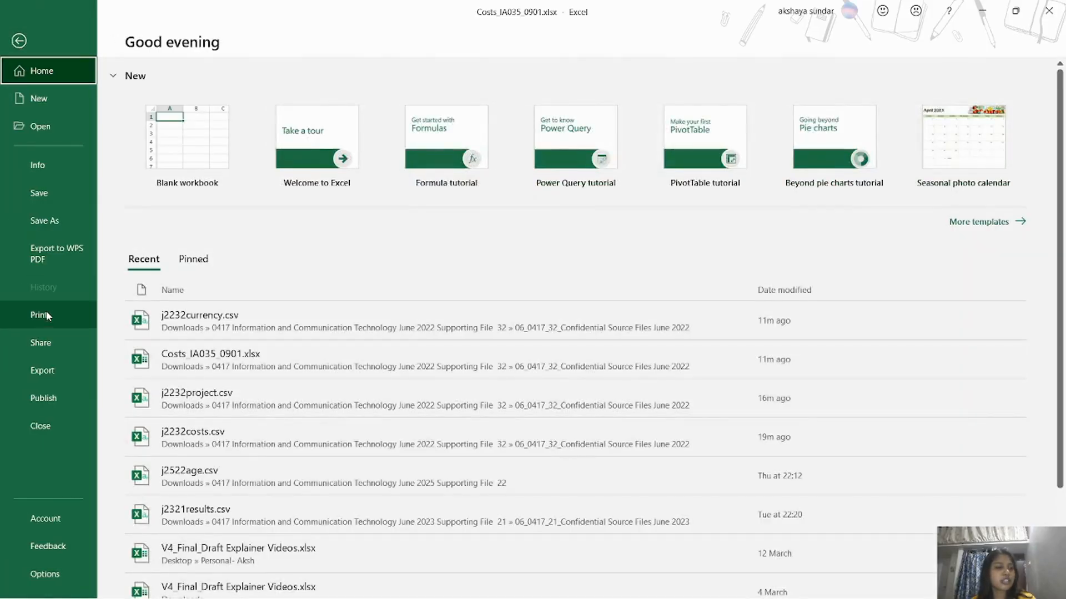
{"action": "left_click", "coordinate": [39, 315]}
{"action": "left_click", "coordinate": [228, 345]}
{"action": "left_click", "coordinate": [224, 398]}
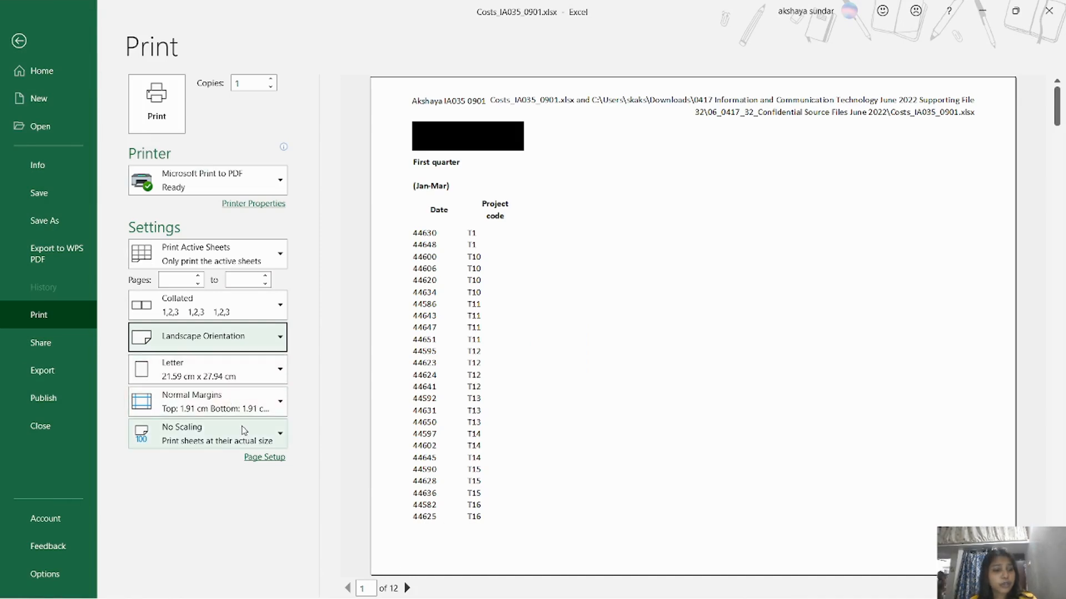
{"action": "left_click", "coordinate": [258, 381]}
{"action": "left_click", "coordinate": [200, 225]}
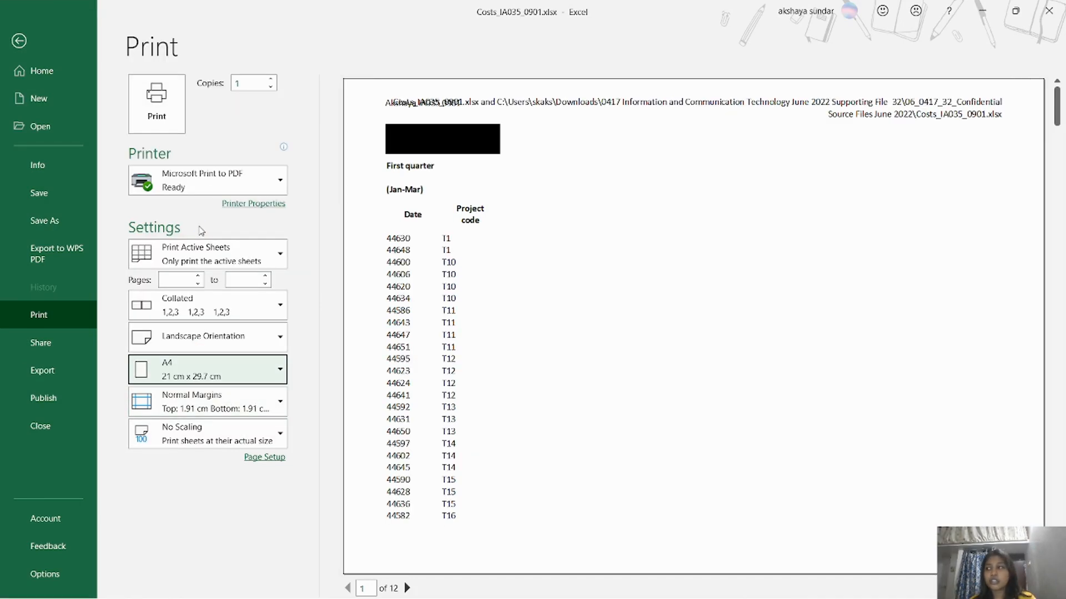
{"action": "key", "text": "alt+Tab"}
{"action": "key", "text": "alt+Tab"}
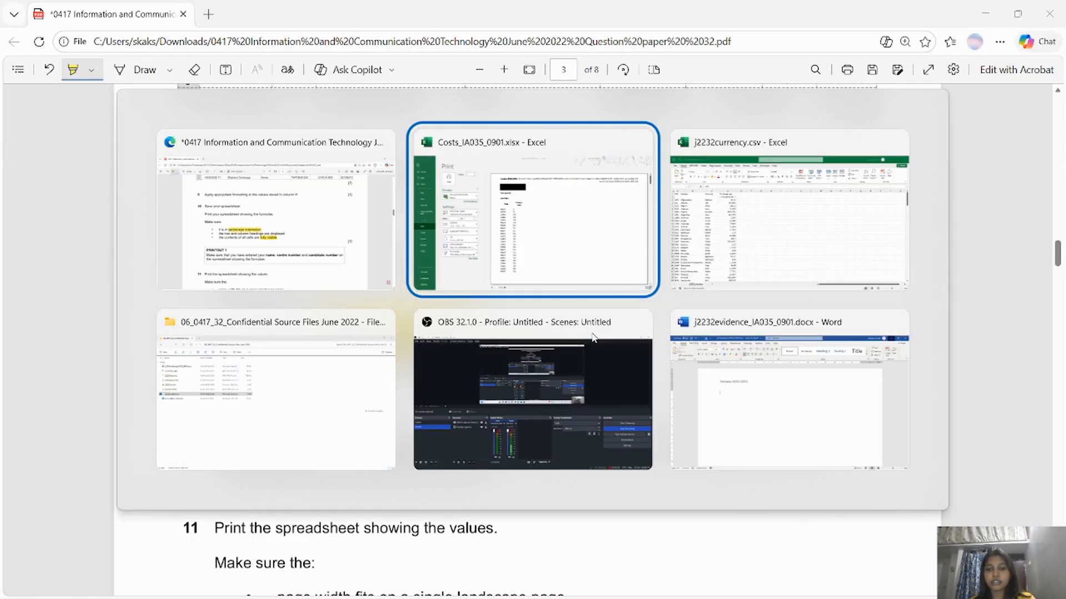
{"action": "left_click", "coordinate": [11, 42]}
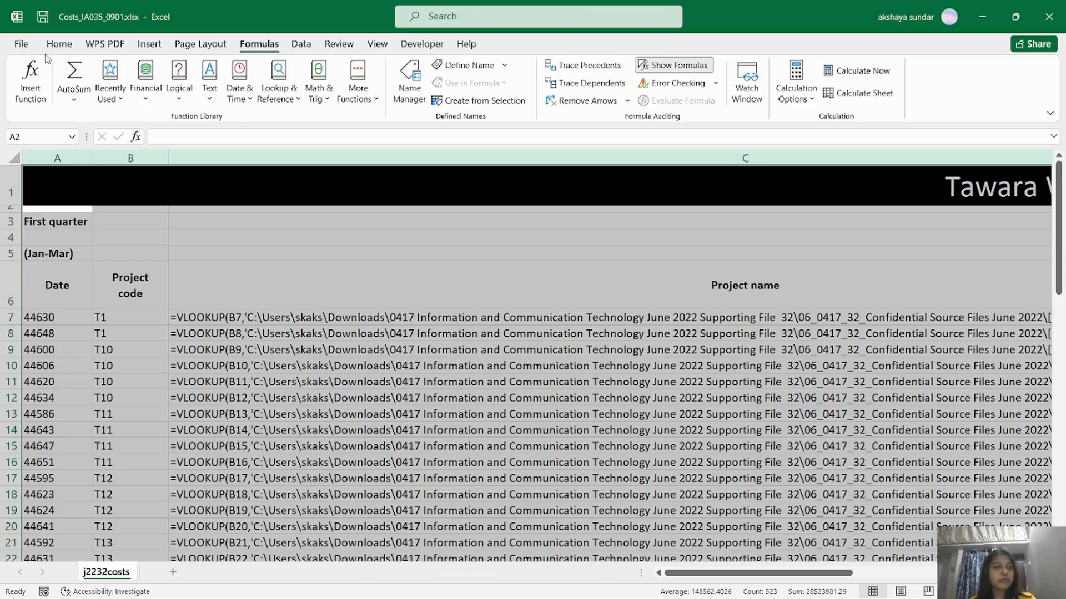
Recheck the print settings: landscape, active sheet only, A4 paper.
{"action": "left_click", "coordinate": [21, 44]}
{"action": "left_click", "coordinate": [84, 315]}
{"action": "left_click", "coordinate": [211, 335]}
{"action": "left_click", "coordinate": [211, 336]}
{"action": "left_click", "coordinate": [212, 253]}
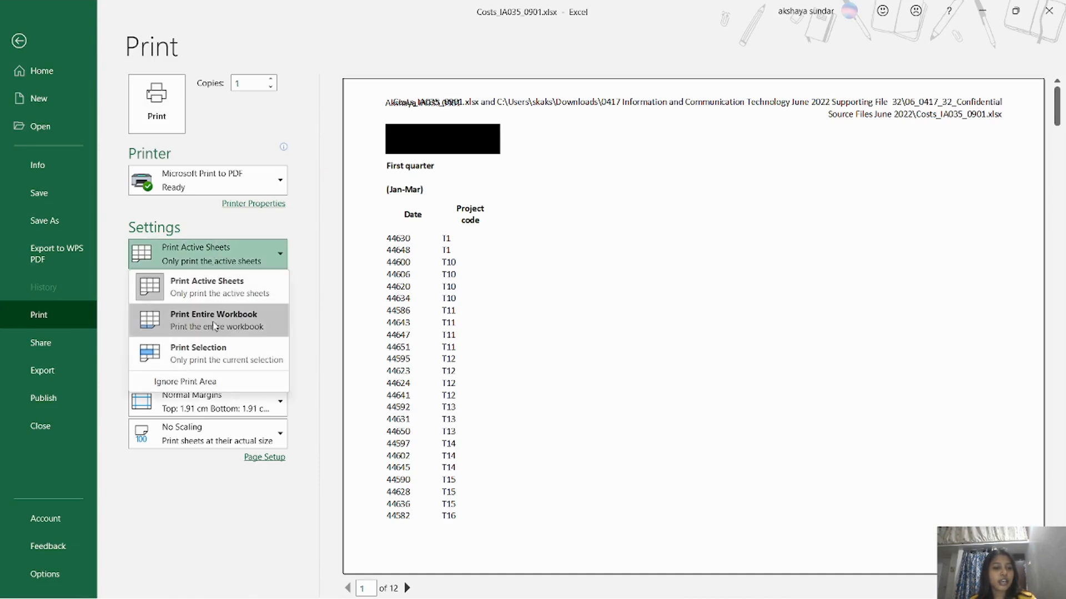
{"action": "left_click", "coordinate": [220, 324]}
{"action": "left_click", "coordinate": [214, 259]}
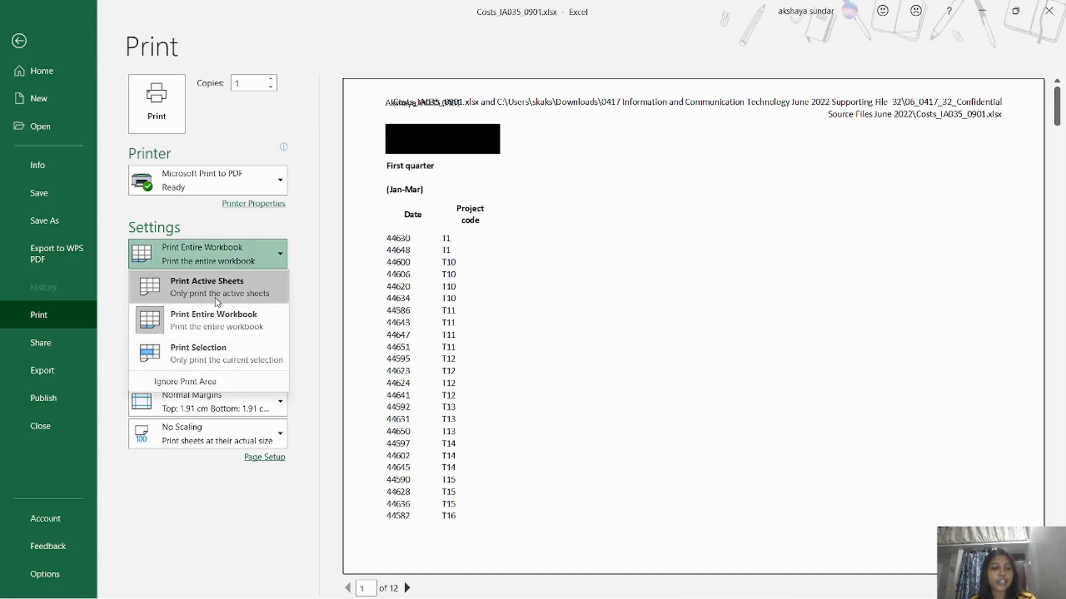
{"action": "left_click", "coordinate": [216, 324]}
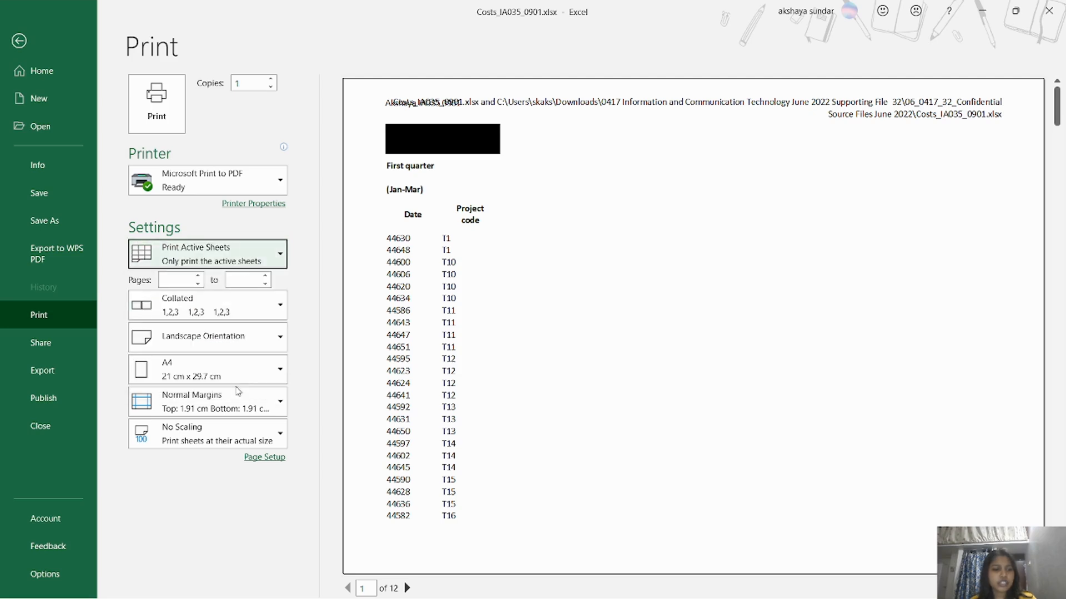
{"action": "left_click", "coordinate": [208, 369]}
{"action": "left_click", "coordinate": [183, 217]}
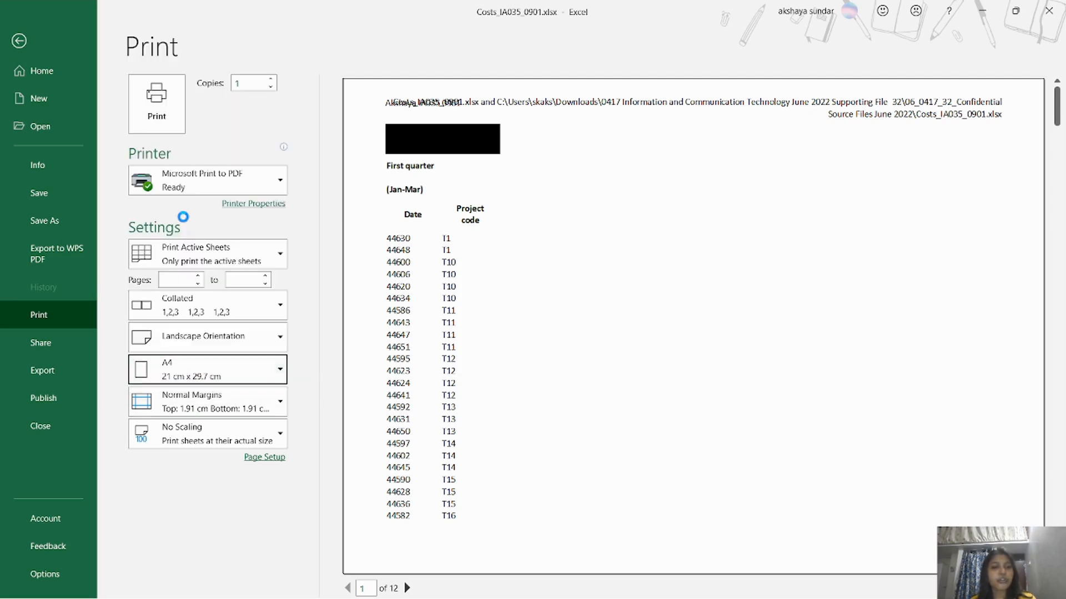
Page back and forth through the formulae print preview to check every page.
{"action": "left_click", "coordinate": [408, 589]}
{"action": "left_click", "coordinate": [408, 589]}
{"action": "left_click", "coordinate": [407, 588]}
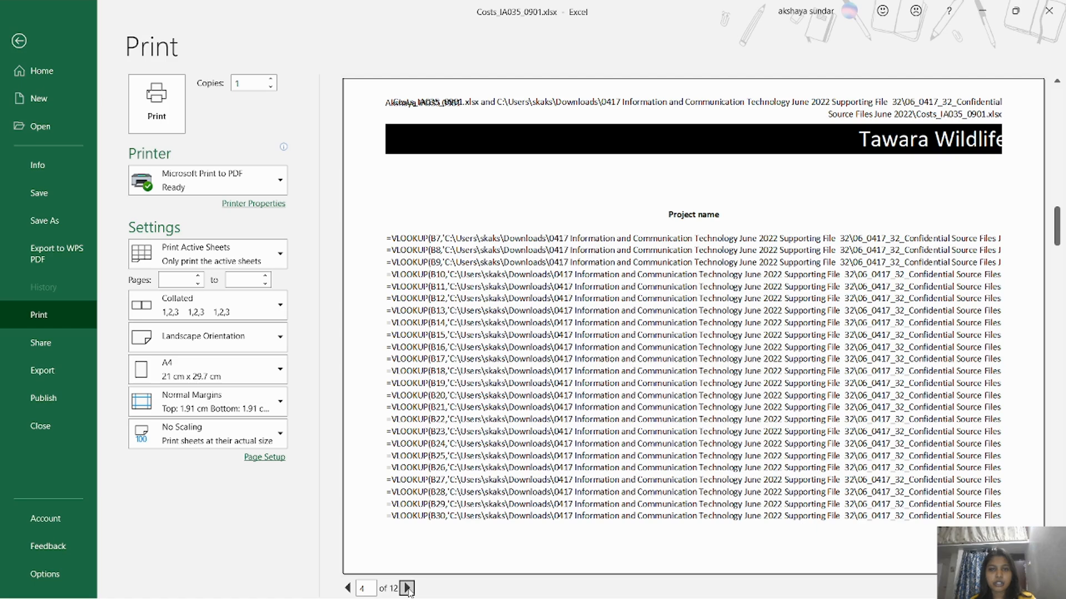
{"action": "left_click", "coordinate": [408, 589]}
{"action": "left_click", "coordinate": [408, 589]}
{"action": "left_click", "coordinate": [408, 588]}
{"action": "left_click", "coordinate": [408, 589]}
{"action": "left_click", "coordinate": [408, 589]}
{"action": "left_click", "coordinate": [408, 589]}
{"action": "left_click", "coordinate": [348, 588]}
{"action": "left_click", "coordinate": [348, 588]}
{"action": "left_click", "coordinate": [348, 588]}
{"action": "left_click", "coordinate": [348, 588]}
{"action": "left_click", "coordinate": [348, 589]}
{"action": "left_click", "coordinate": [348, 588]}
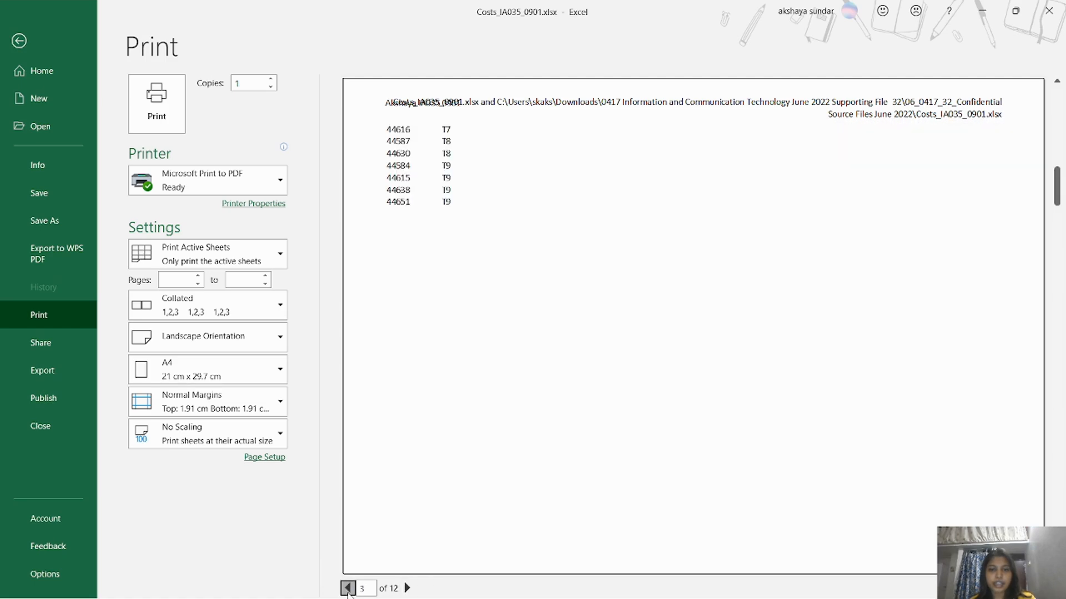
{"action": "left_click", "coordinate": [348, 589]}
{"action": "left_click", "coordinate": [348, 588]}
{"action": "left_click", "coordinate": [408, 588]}
{"action": "left_click", "coordinate": [408, 589]}
{"action": "left_click", "coordinate": [408, 589]}
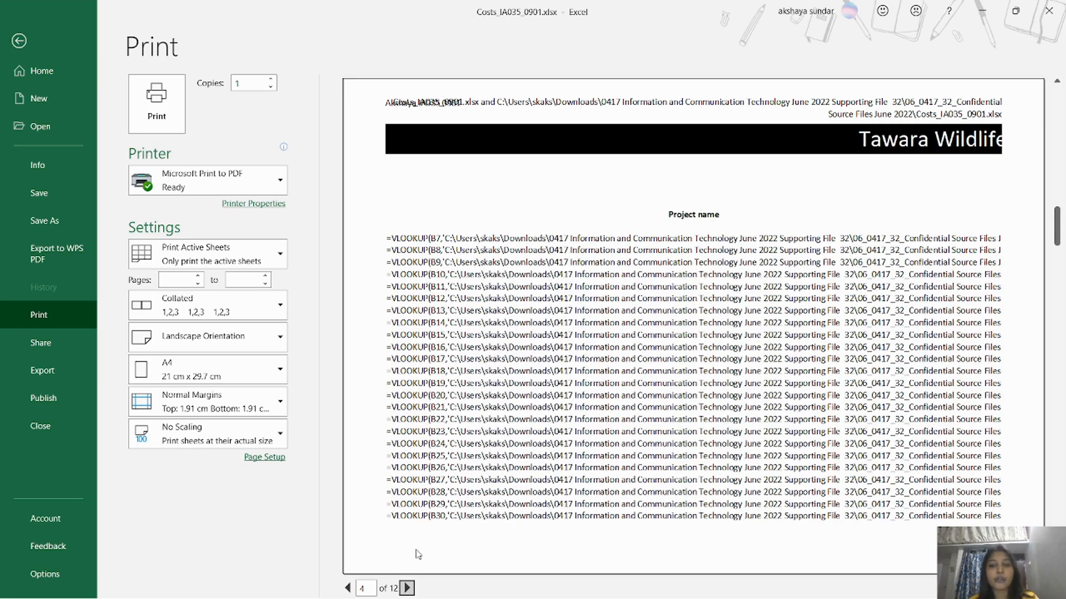
{"action": "left_click", "coordinate": [408, 588]}
{"action": "left_click", "coordinate": [408, 589]}
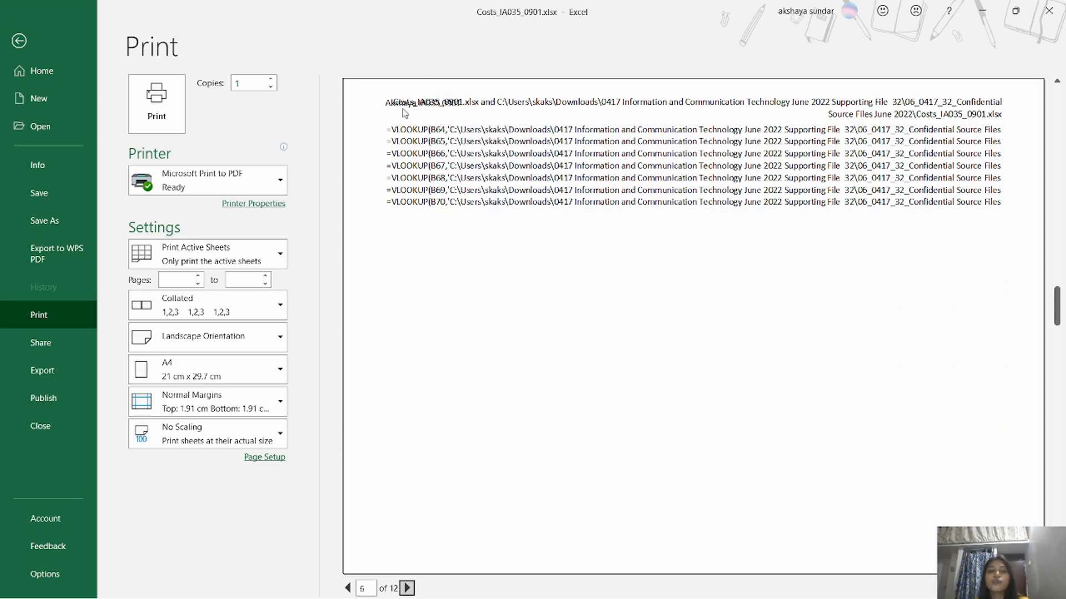
{"action": "left_click", "coordinate": [406, 588]}
{"action": "left_click", "coordinate": [406, 588]}
{"action": "left_click", "coordinate": [406, 589]}
{"action": "left_click", "coordinate": [406, 588]}
{"action": "left_click", "coordinate": [409, 589]}
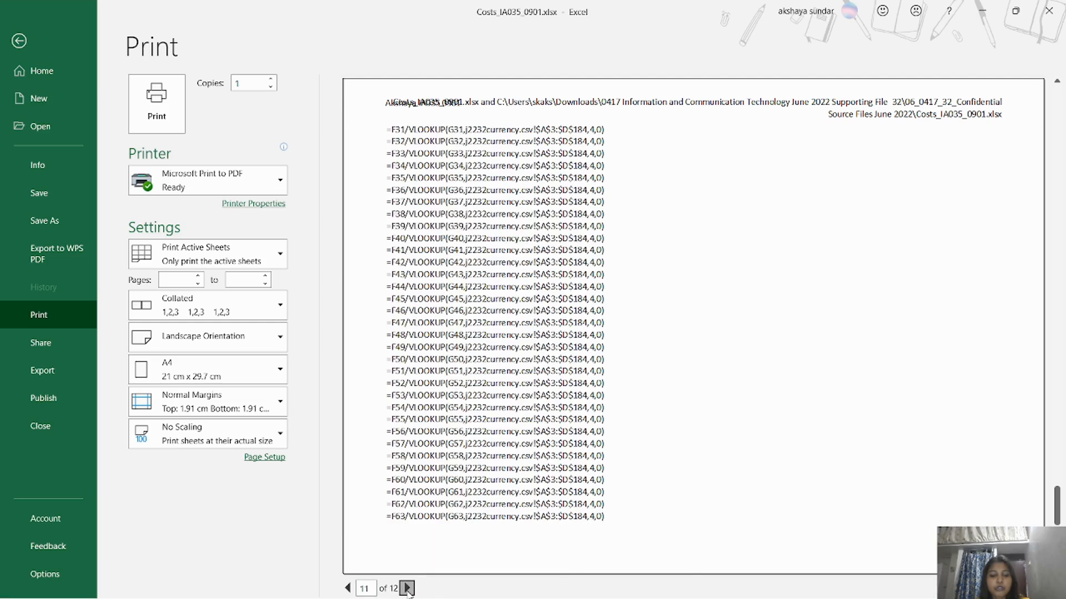
{"action": "left_click", "coordinate": [409, 589]}
{"action": "left_click", "coordinate": [348, 588]}
{"action": "left_click", "coordinate": [347, 588]}
{"action": "left_click", "coordinate": [348, 588]}
{"action": "left_click", "coordinate": [347, 589]}
{"action": "left_click", "coordinate": [348, 588]}
Apply narrow margins and print the formulae view to PDF.
{"action": "left_click", "coordinate": [276, 402]}
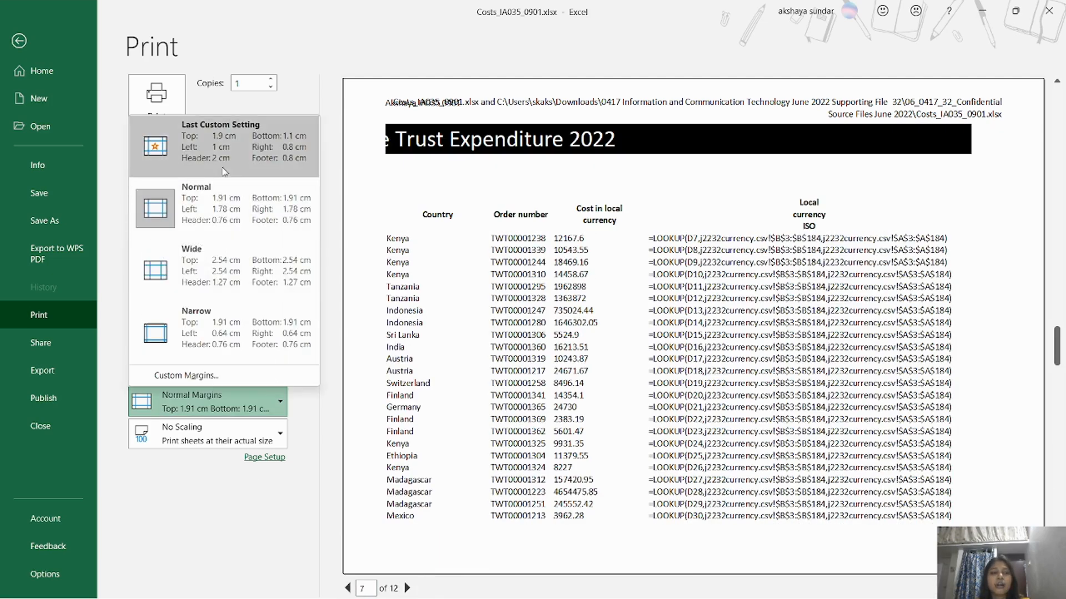
{"action": "left_click", "coordinate": [189, 319]}
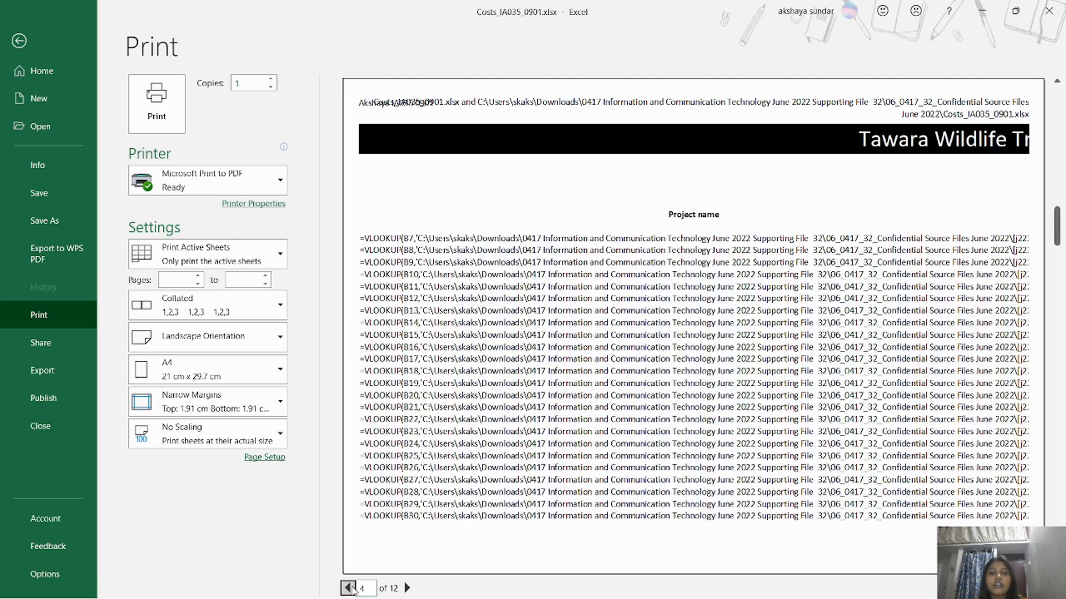
{"action": "left_click", "coordinate": [176, 122]}
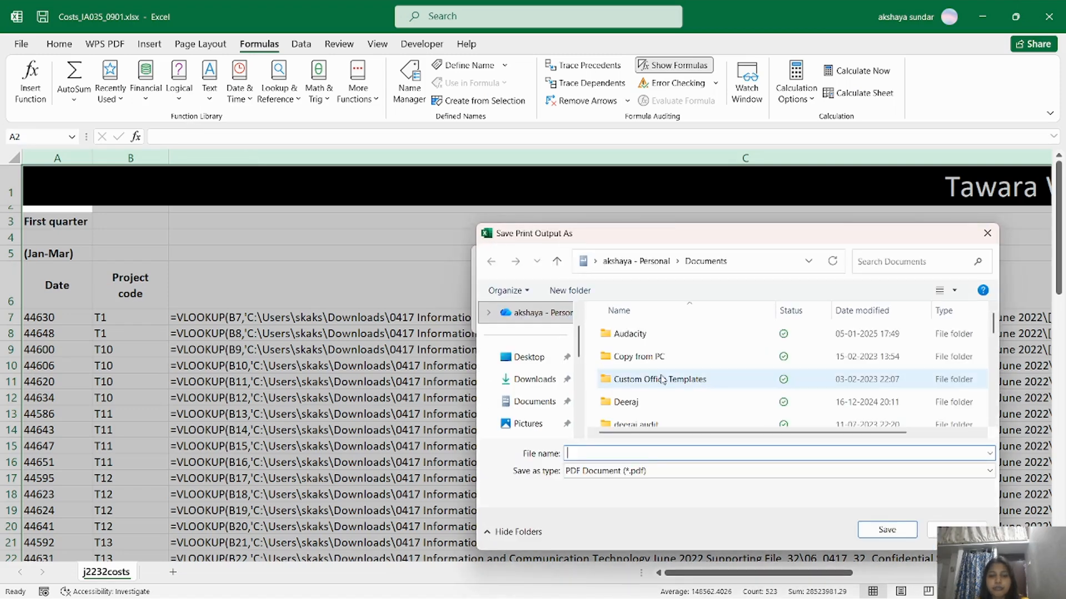
Save the printout PDF as 'Task 2 step 10' in the Confidential Source Files folder.
{"action": "left_click", "coordinate": [529, 357]}
{"action": "left_click", "coordinate": [534, 379]}
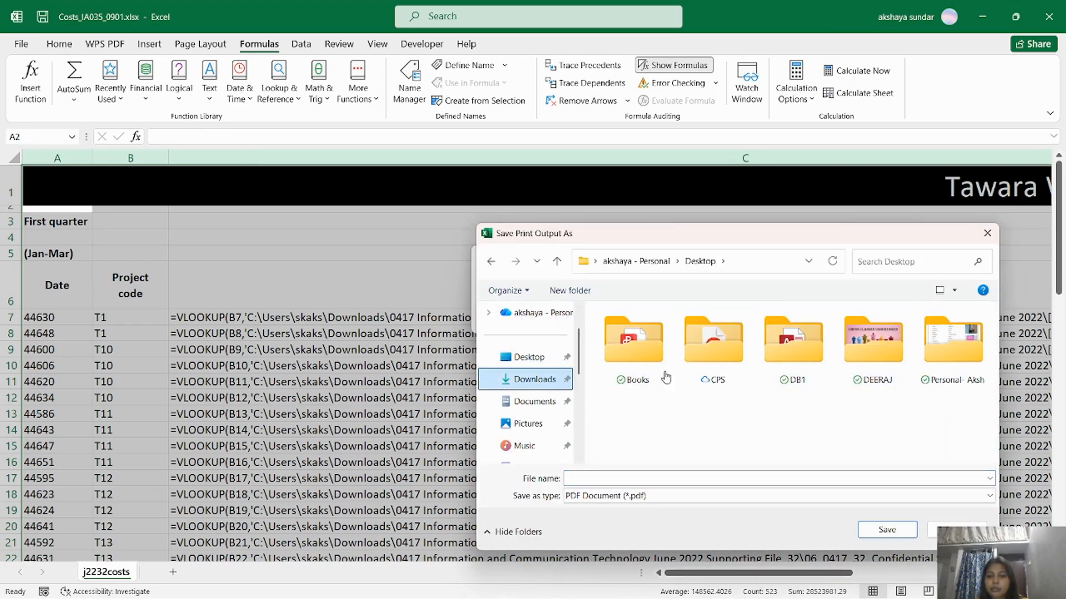
{"action": "double_click", "coordinate": [713, 350]}
{"action": "double_click", "coordinate": [682, 392]}
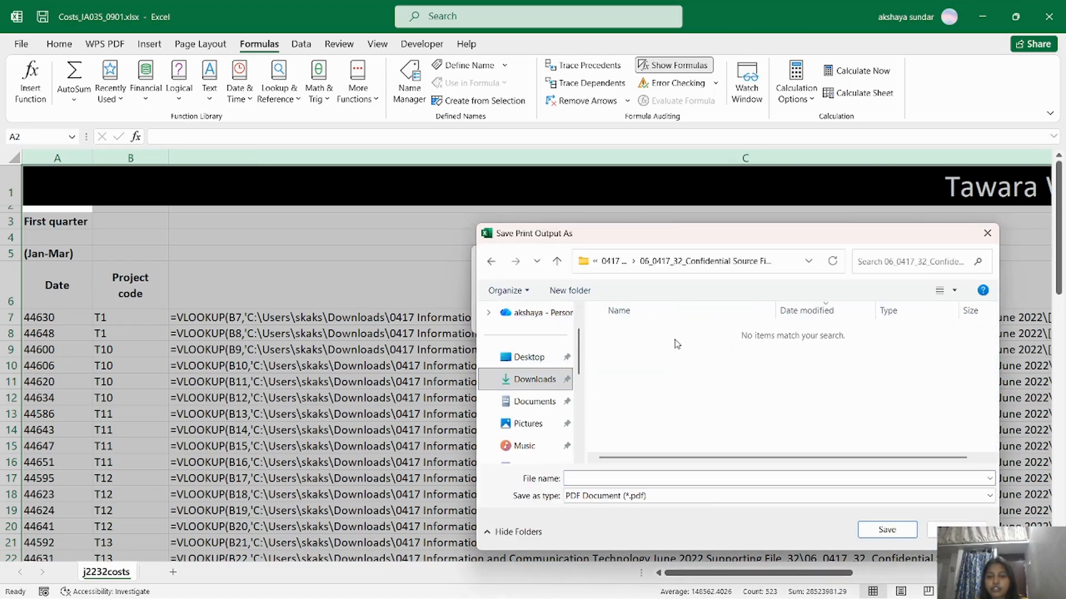
{"action": "key", "text": "alt+Tab"}
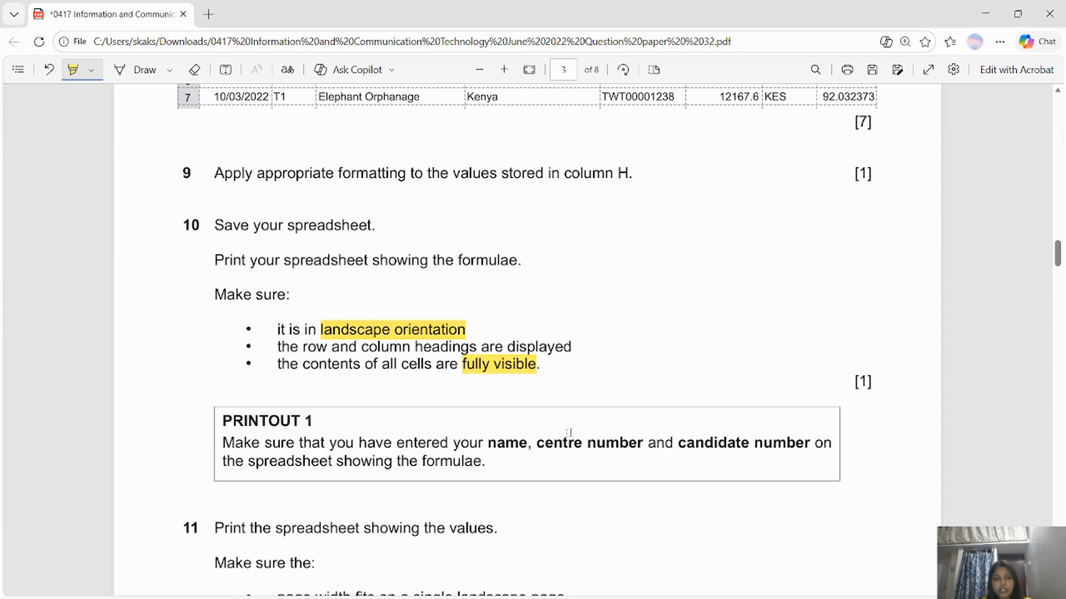
{"action": "key", "text": "alt+Tab"}
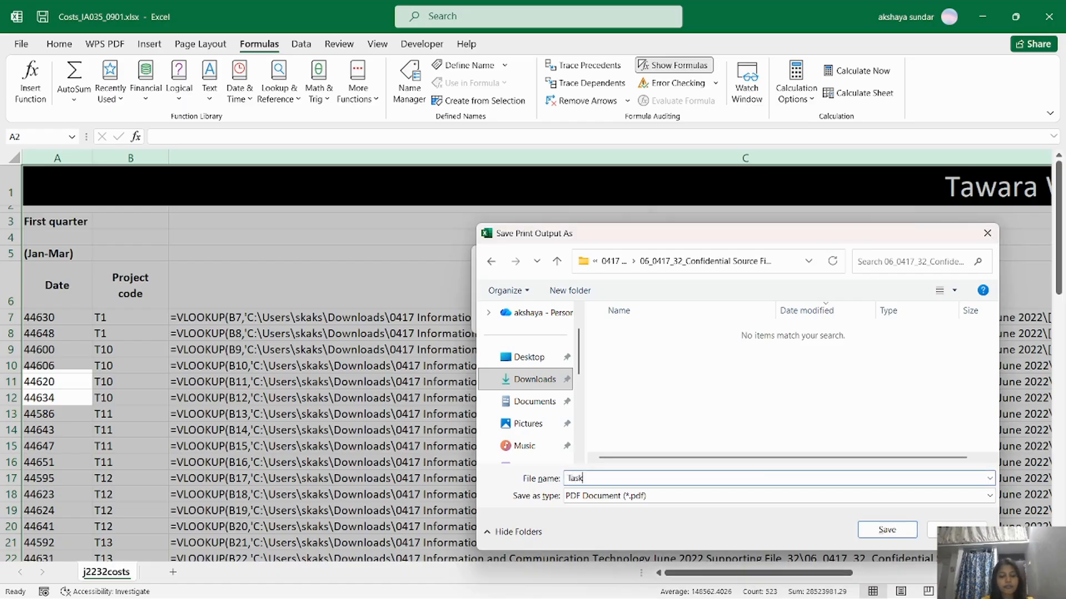
{"action": "type", "text": "Task 2 step 10"}
{"action": "key", "text": "Return"}
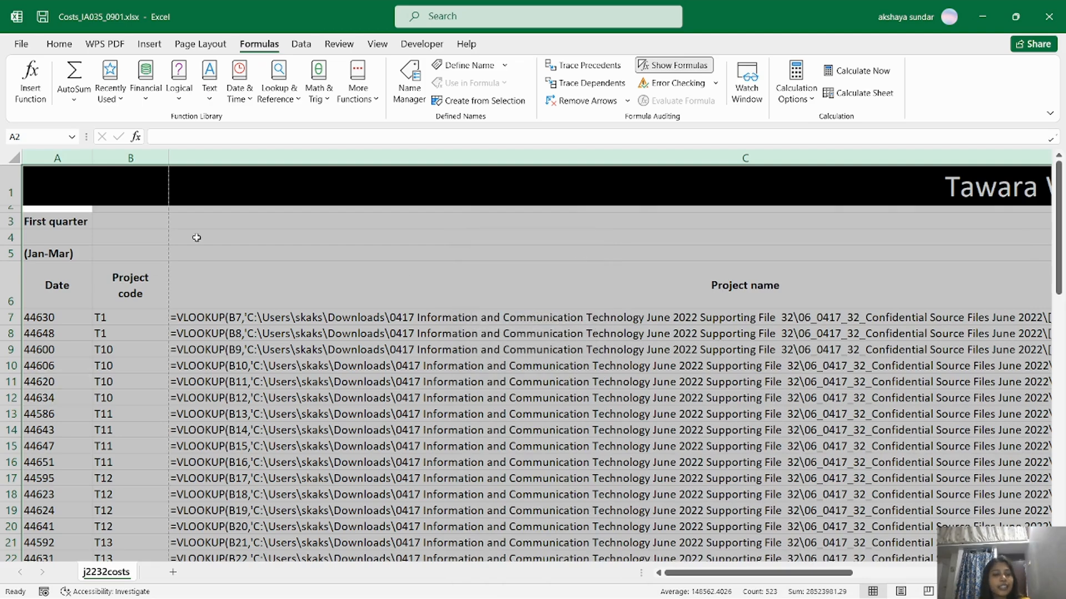
Switch Show Formulas off and autofit columns A through H to the values.
{"action": "left_click", "coordinate": [196, 238]}
{"action": "left_click", "coordinate": [673, 65]}
{"action": "key", "text": "alt+Tab"}
{"action": "key", "text": "alt+Tab"}
{"action": "left_click_drag", "start_coordinate": [40, 158], "coordinate": [526, 176]}
{"action": "double_click", "coordinate": [545, 158]}
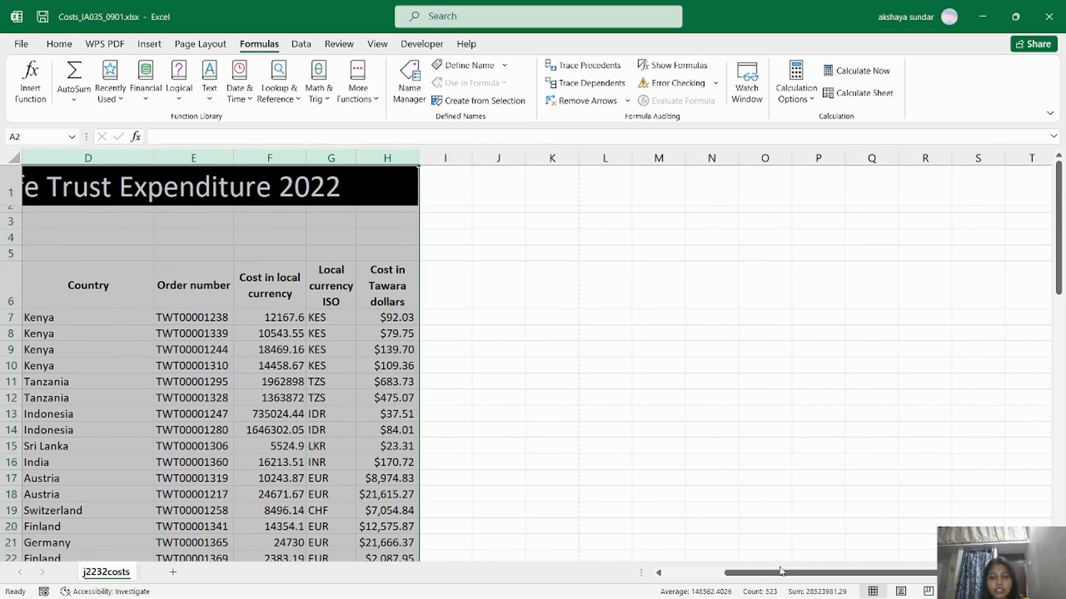
{"action": "left_click_drag", "start_coordinate": [781, 568], "coordinate": [524, 577]}
Scroll to question 11 and highlight 'single landscape page' for the values printout.
{"action": "key", "text": "alt+Tab"}
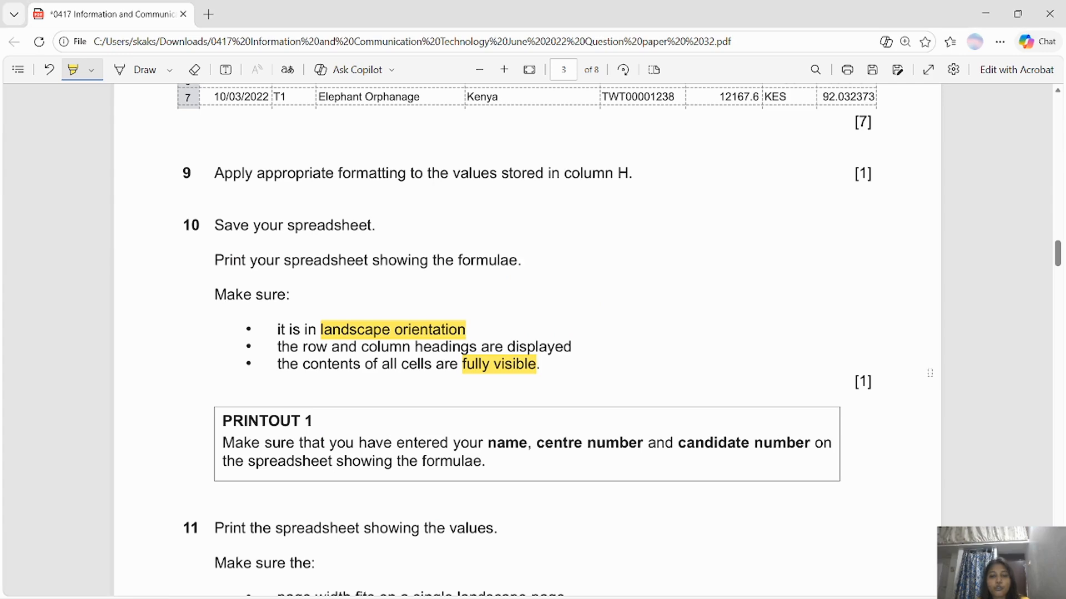
{"action": "scroll", "coordinate": [1059, 260], "scroll_direction": "down", "scroll_amount": 4}
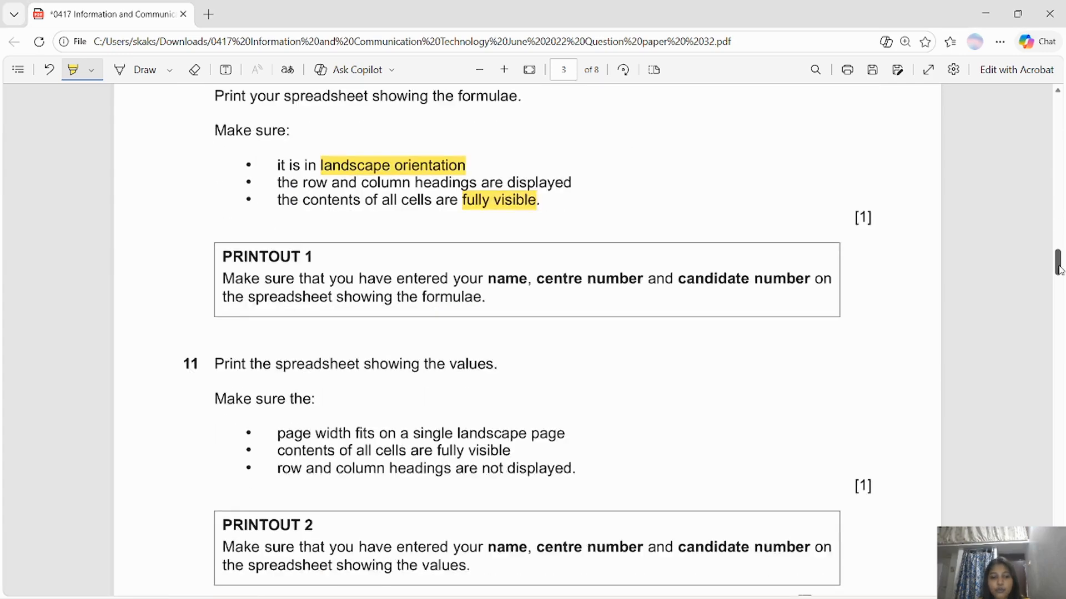
{"action": "left_click_drag", "start_coordinate": [411, 391], "coordinate": [555, 389]}
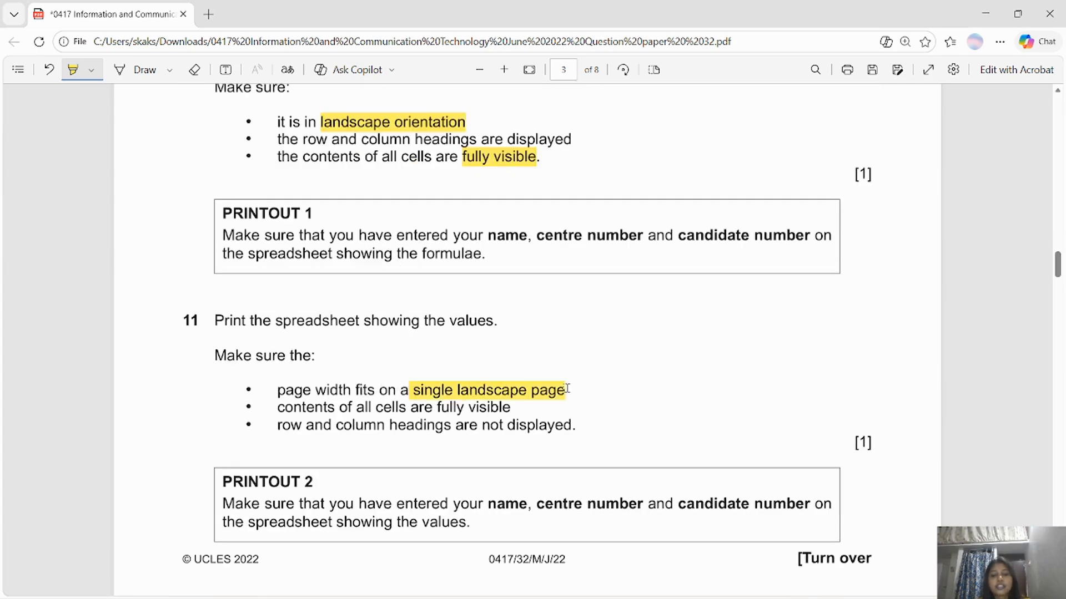
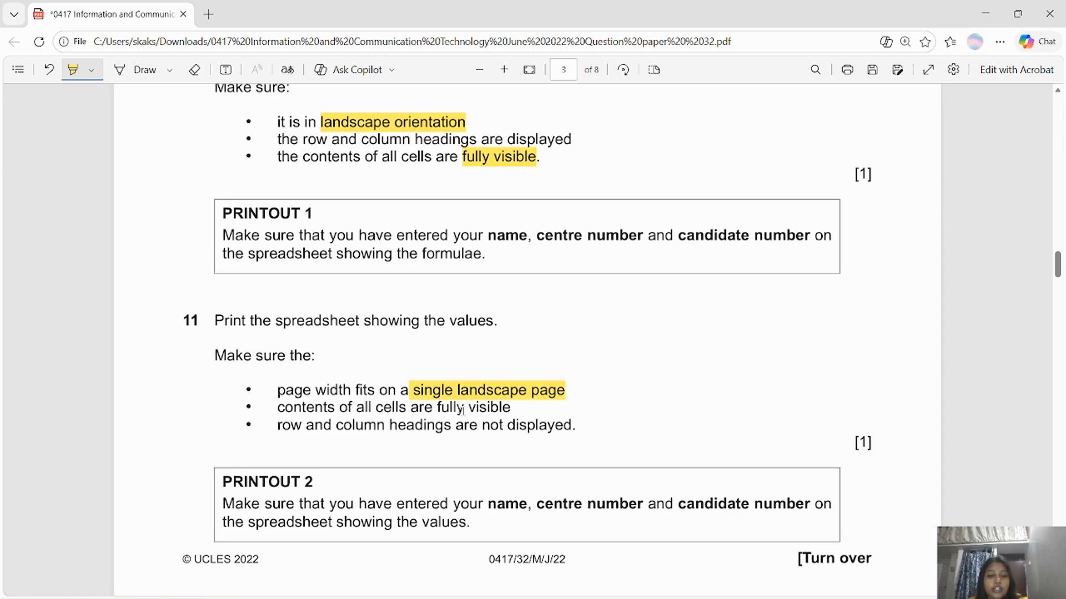
Highlight the row and column heading requirements in questions 11 and 10 of the PDF.
{"action": "left_click_drag", "start_coordinate": [272, 428], "coordinate": [597, 425]}
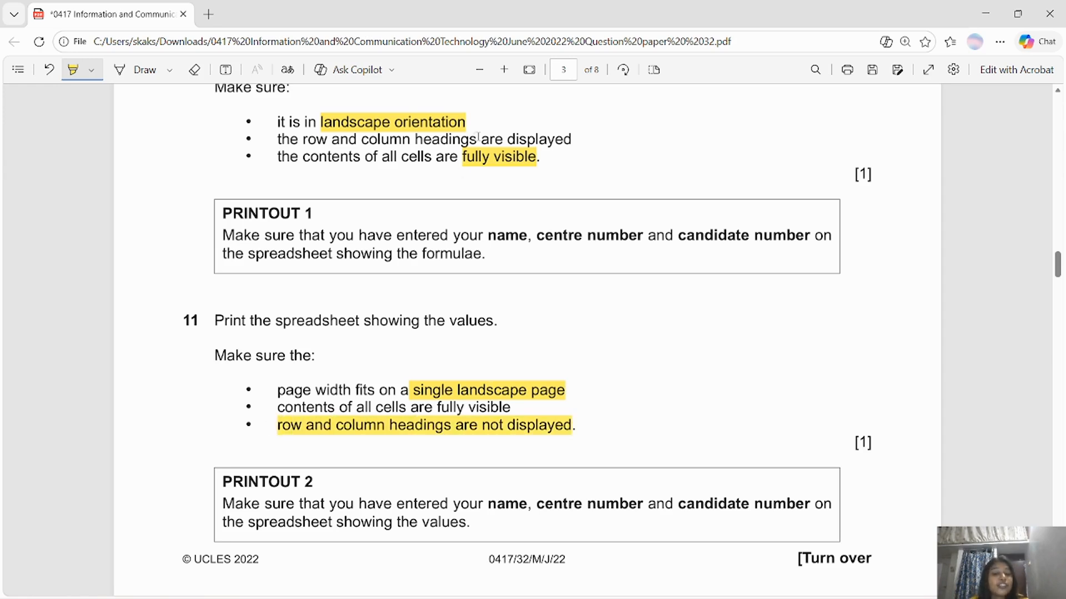
{"action": "left_click_drag", "start_coordinate": [300, 141], "coordinate": [588, 141]}
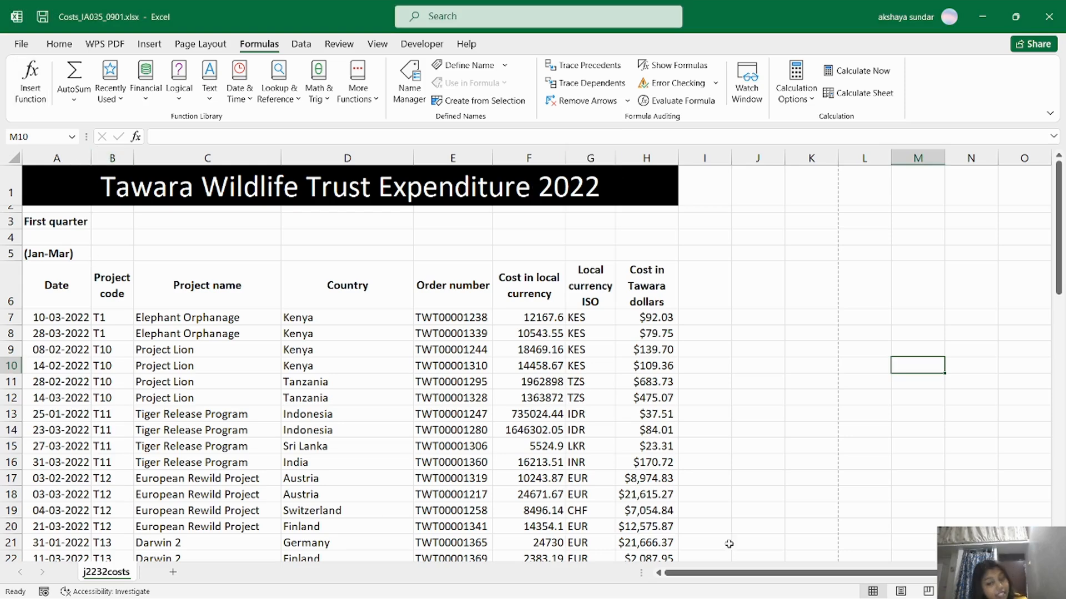
Preview the print of the active sheet only and page through its preview pages.
{"action": "left_click", "coordinate": [22, 44]}
{"action": "left_click", "coordinate": [56, 317]}
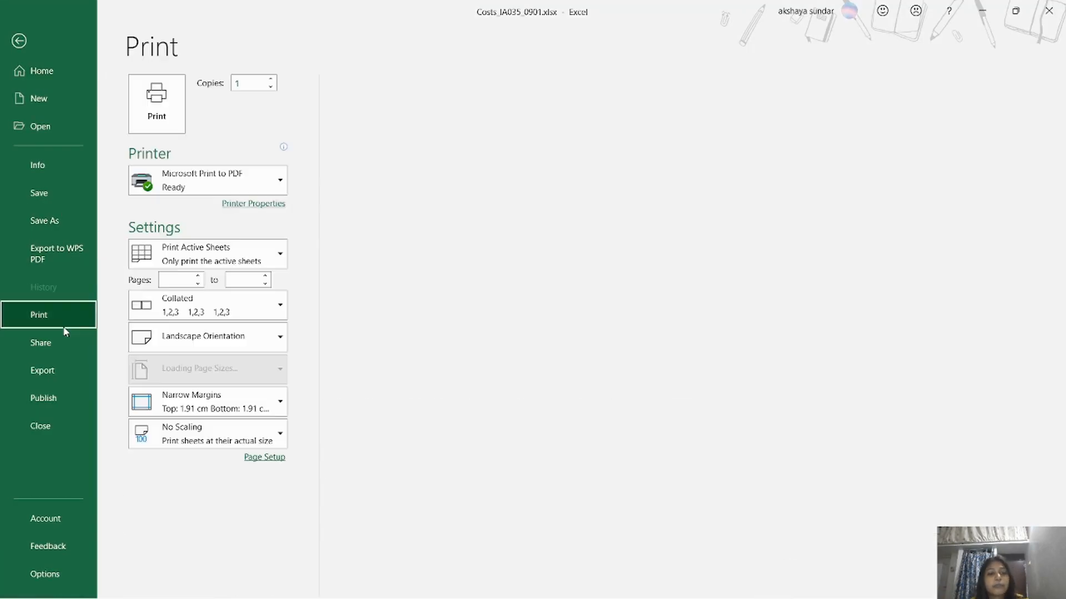
{"action": "left_click", "coordinate": [206, 254]}
{"action": "left_click", "coordinate": [208, 277]}
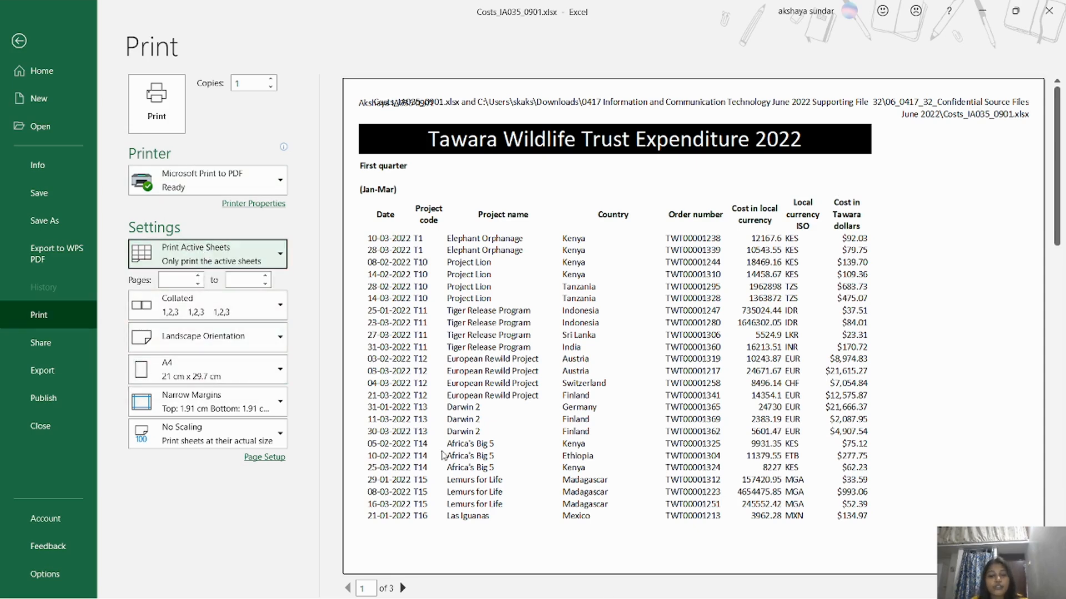
{"action": "left_click", "coordinate": [403, 588]}
{"action": "left_click", "coordinate": [410, 590]}
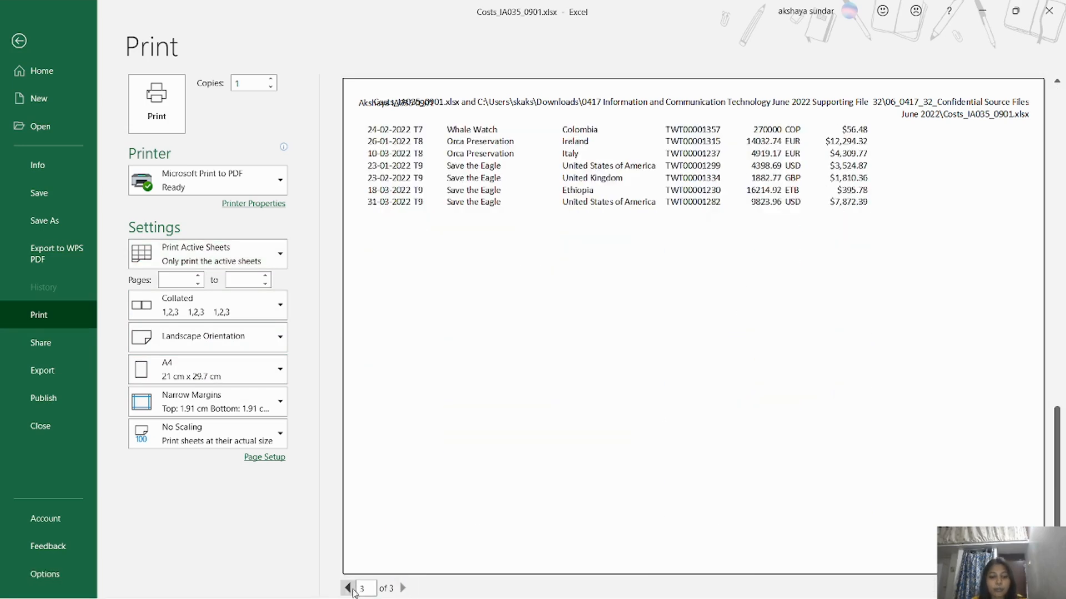
{"action": "left_click", "coordinate": [348, 588]}
{"action": "left_click", "coordinate": [348, 588]}
Turn off row and column headings in Page Setup's Sheet options.
{"action": "left_click", "coordinate": [271, 458]}
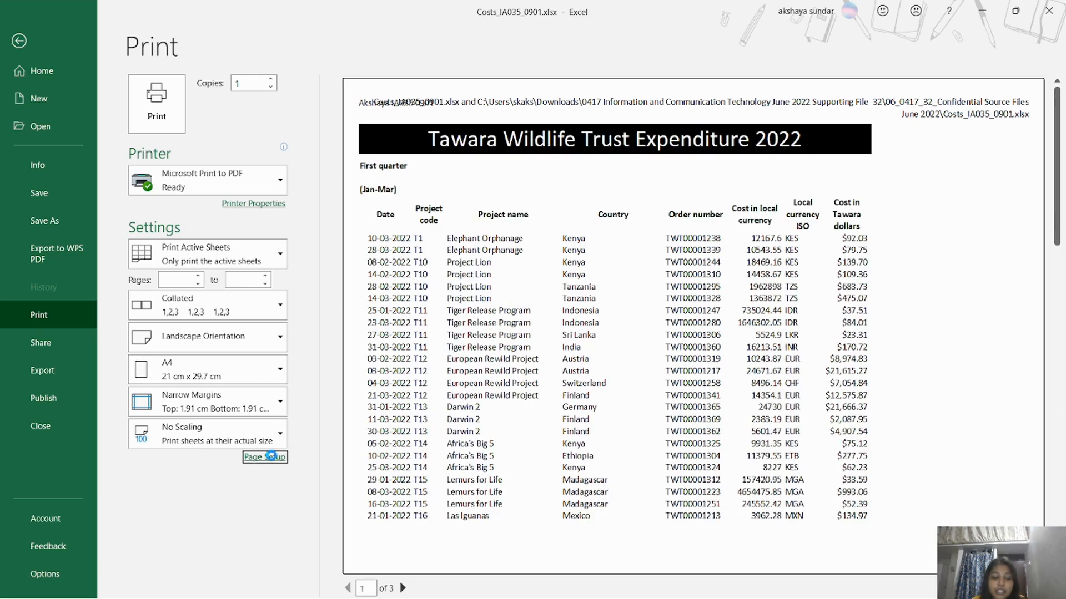
{"action": "left_click", "coordinate": [580, 269]}
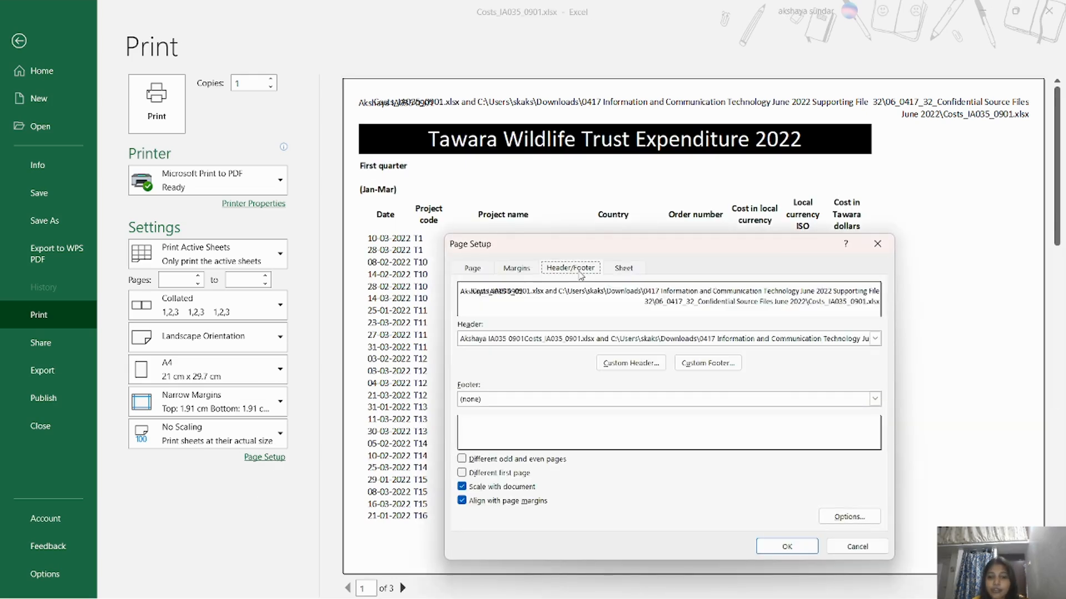
{"action": "left_click", "coordinate": [624, 270]}
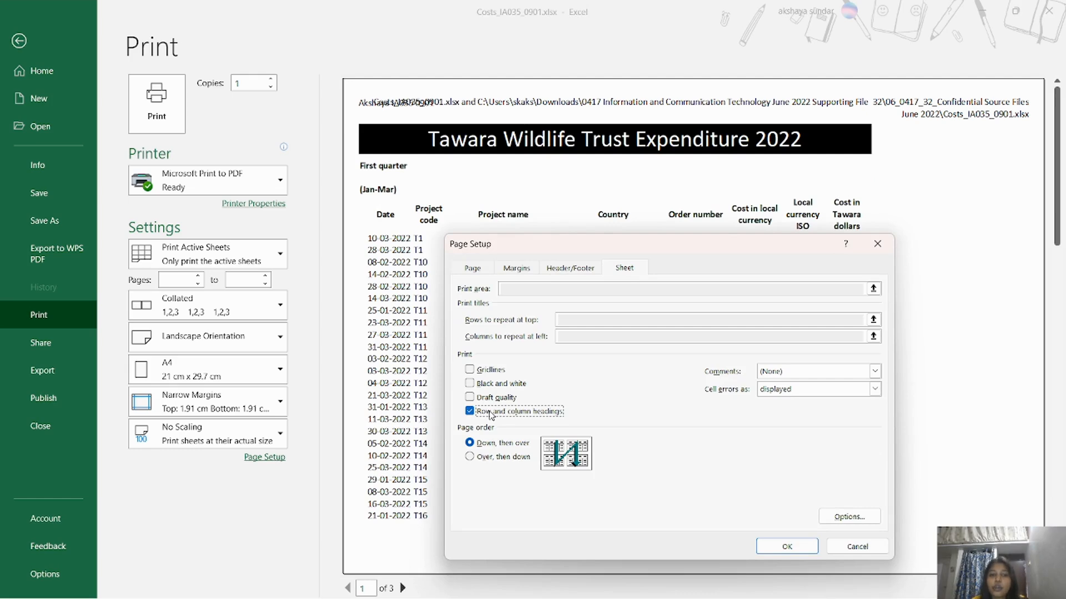
{"action": "left_click", "coordinate": [784, 546]}
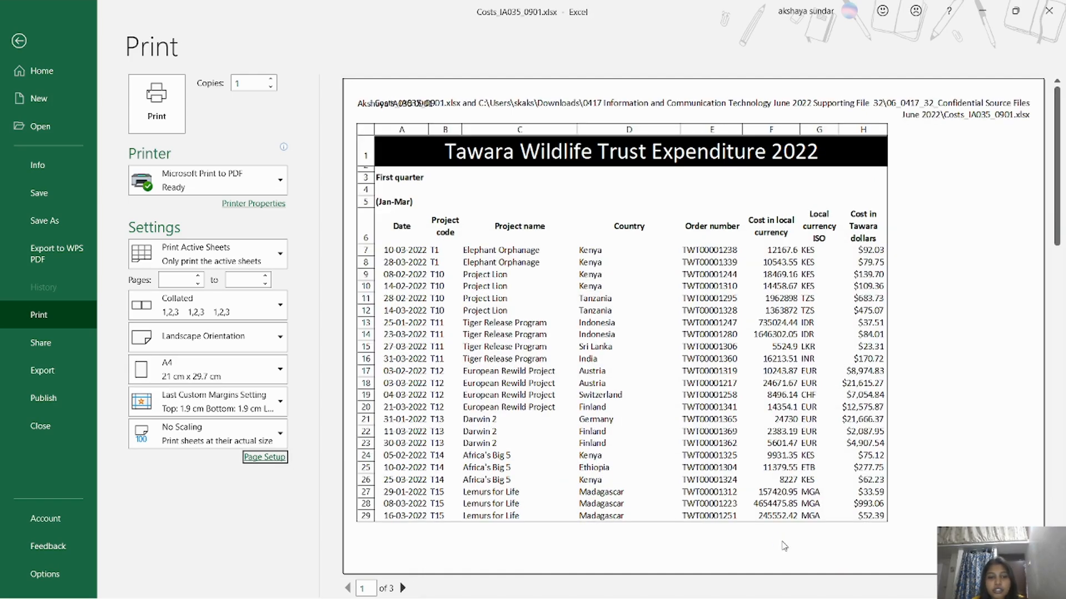
{"action": "left_click", "coordinate": [265, 457]}
{"action": "left_click", "coordinate": [623, 268]}
{"action": "left_click", "coordinate": [469, 411]}
{"action": "left_click", "coordinate": [786, 547]}
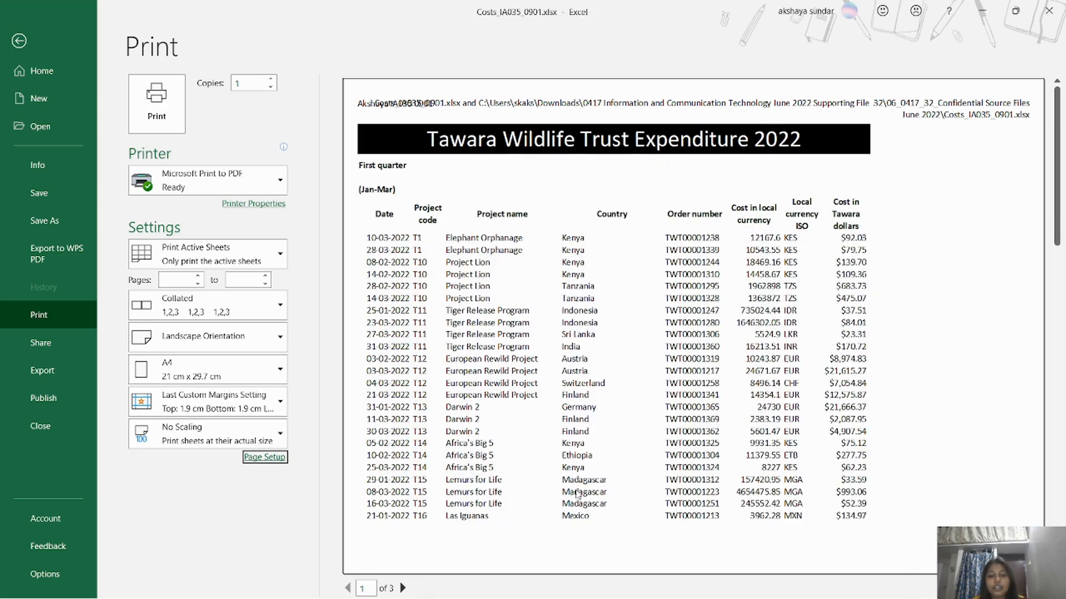
Check the preview, then print to PDF as 'Task 2 step 11.pdf'.
{"action": "left_click", "coordinate": [402, 588]}
{"action": "left_click", "coordinate": [403, 588]}
{"action": "left_click", "coordinate": [348, 588]}
{"action": "left_click", "coordinate": [348, 588]}
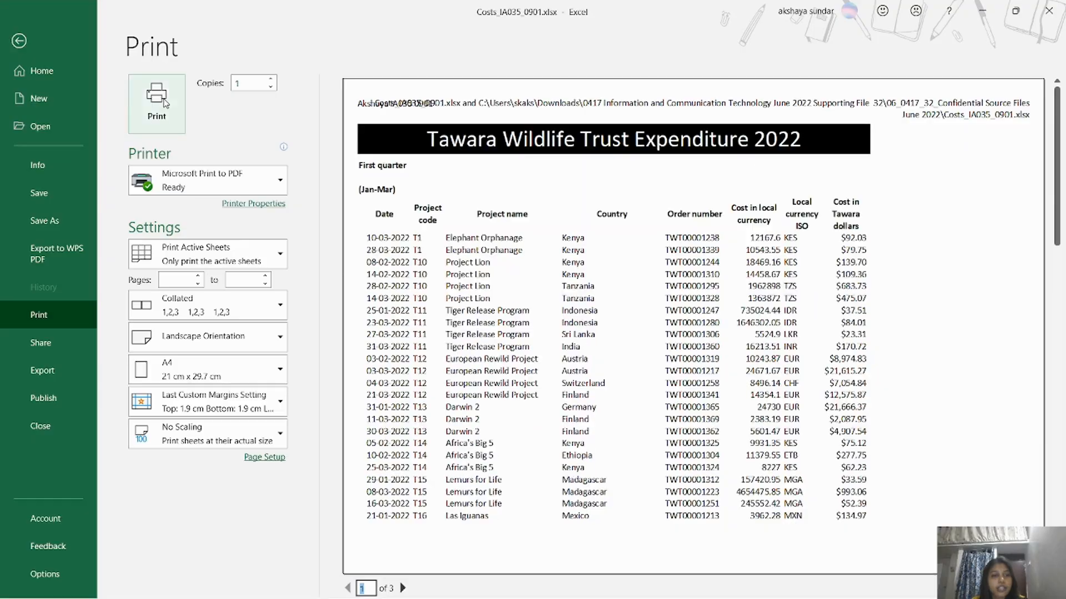
{"action": "left_click", "coordinate": [157, 104]}
{"action": "left_click", "coordinate": [644, 352]}
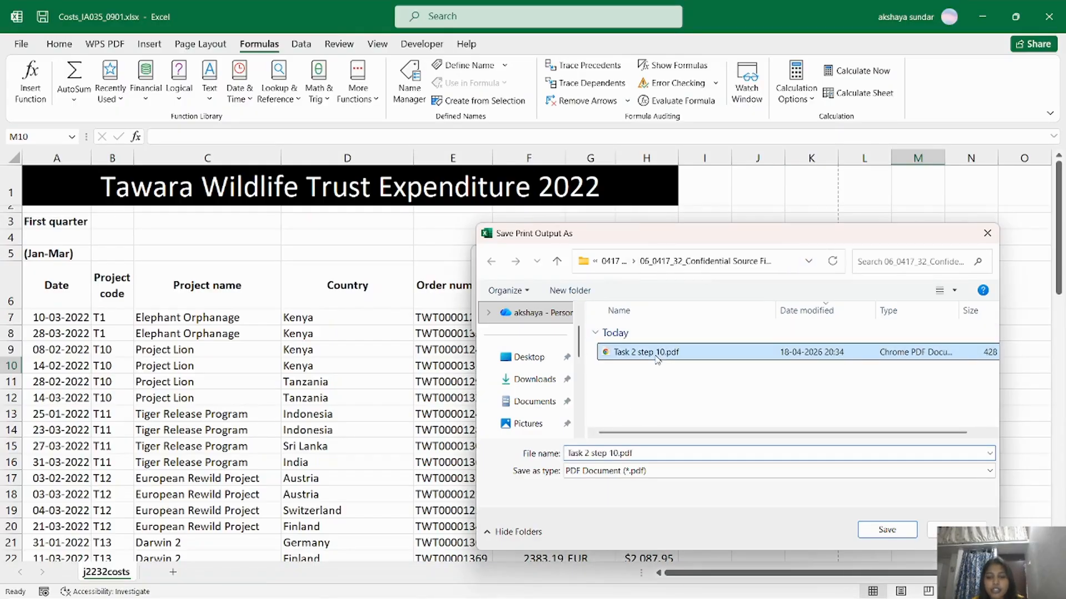
{"action": "left_click", "coordinate": [618, 453]}
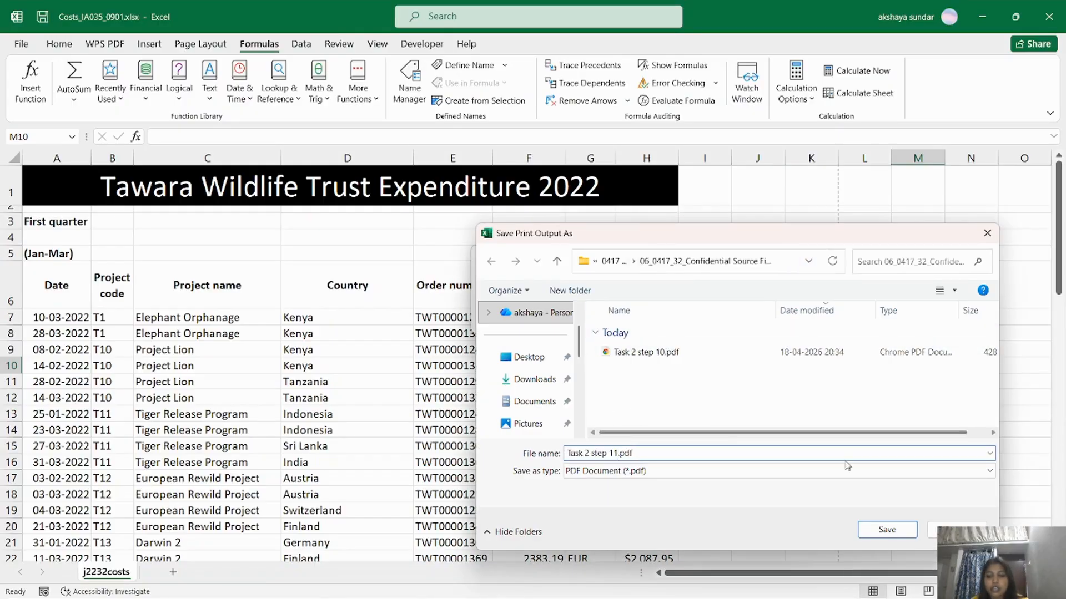
{"action": "left_click", "coordinate": [886, 530]}
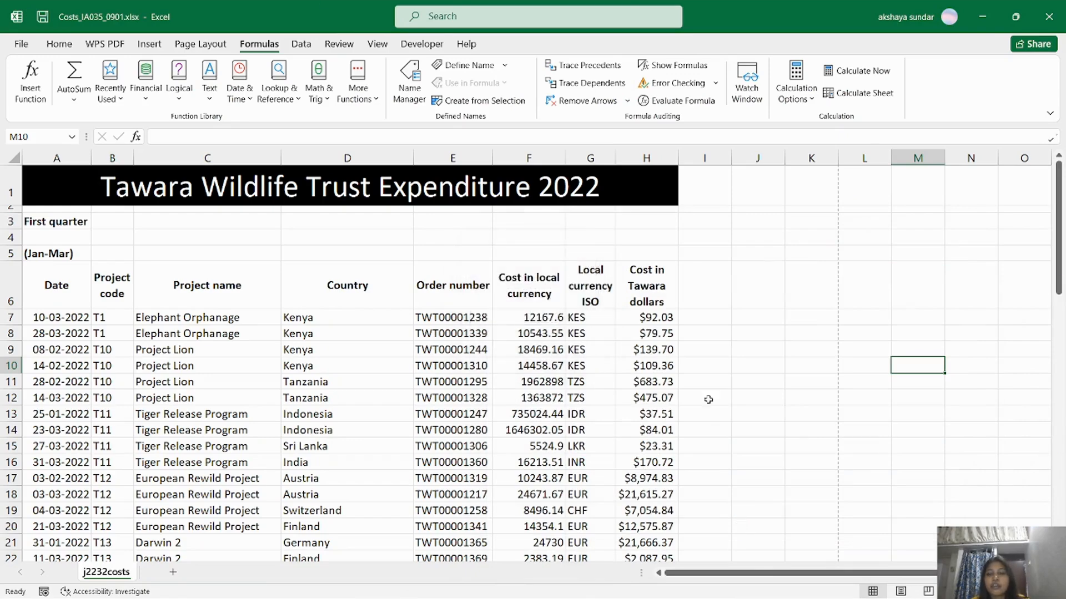
{"action": "key", "text": "alt+Tab"}
Scroll the question paper to questions 12–14 on page 4, then return to Excel.
{"action": "left_click_drag", "start_coordinate": [1060, 271], "coordinate": [1060, 295]}
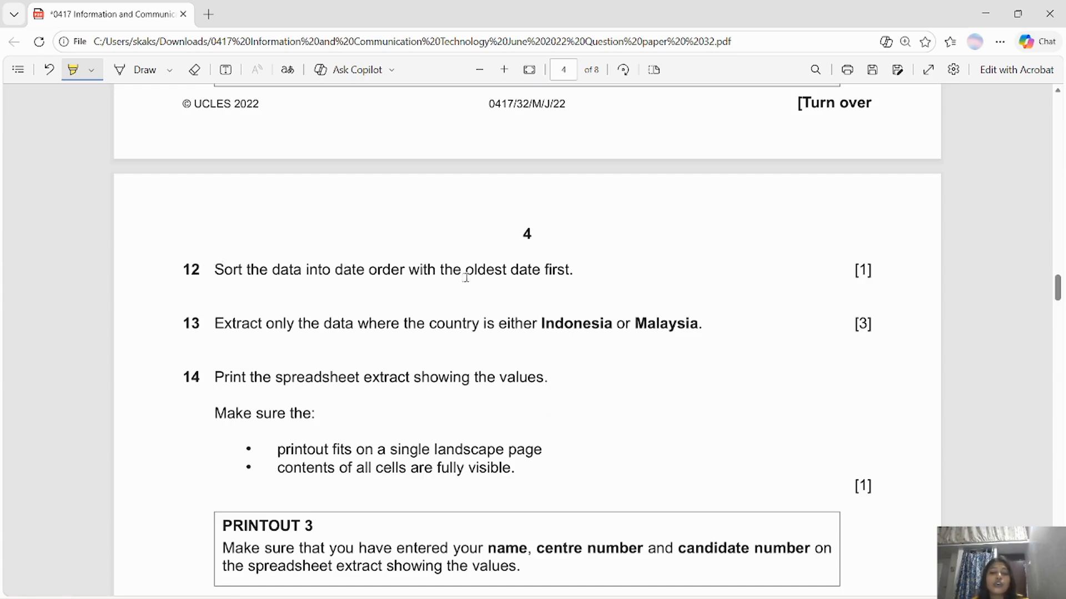
{"action": "key", "text": "alt+Tab"}
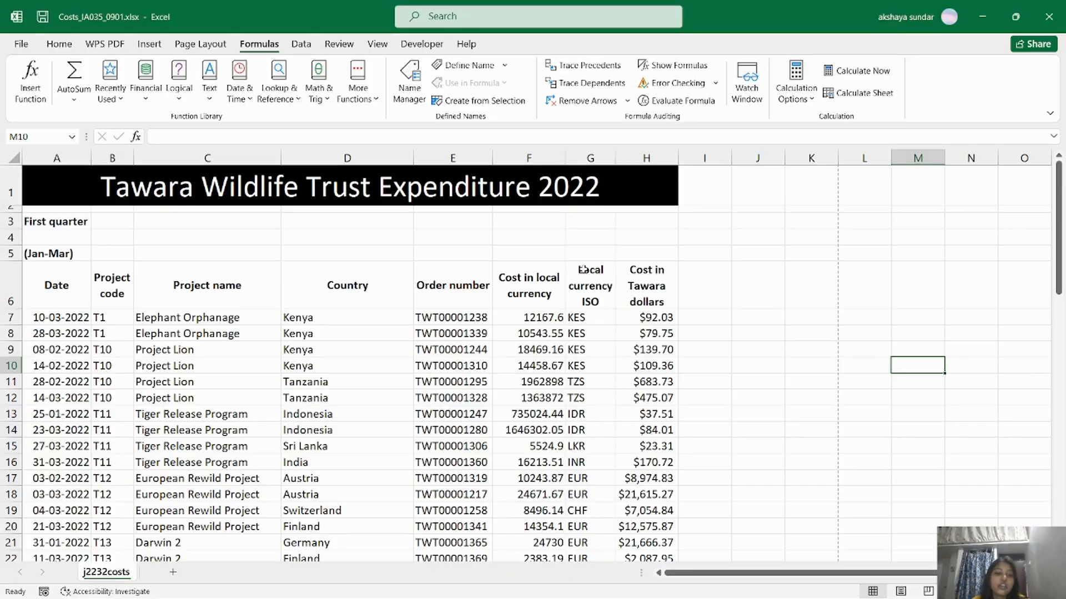
Turn on filtering for the table headers starting at Date cell A6.
{"action": "left_click", "coordinate": [72, 279]}
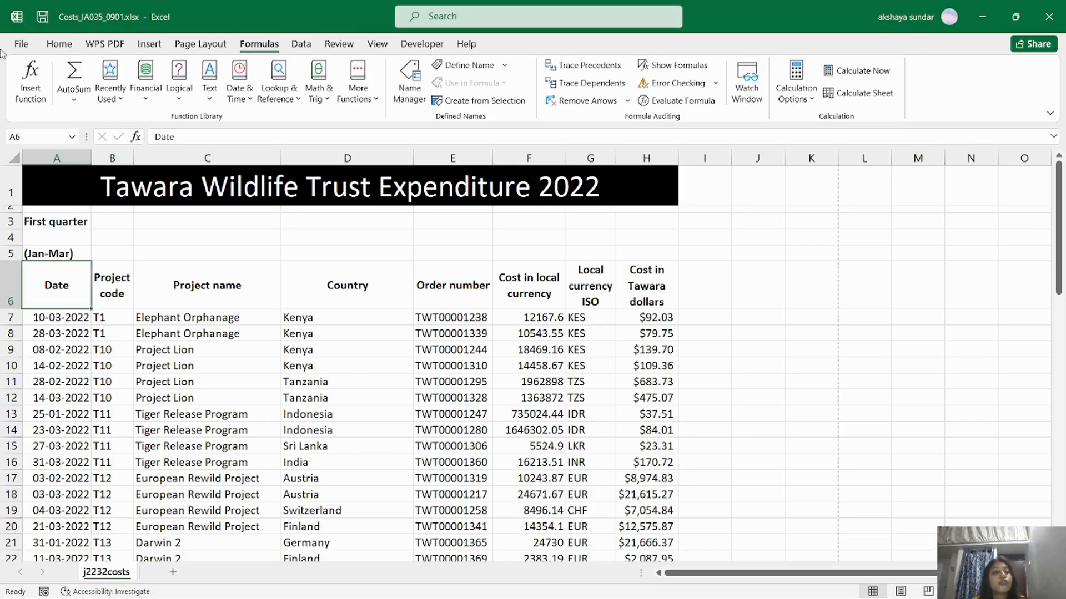
{"action": "left_click", "coordinate": [65, 46]}
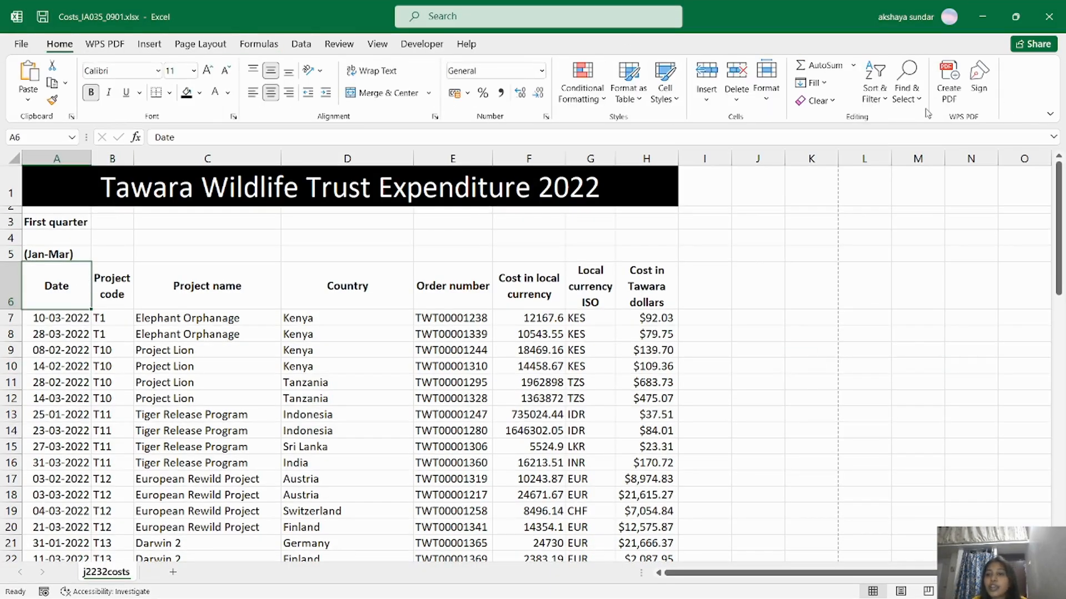
{"action": "left_click", "coordinate": [874, 92]}
{"action": "left_click", "coordinate": [893, 177]}
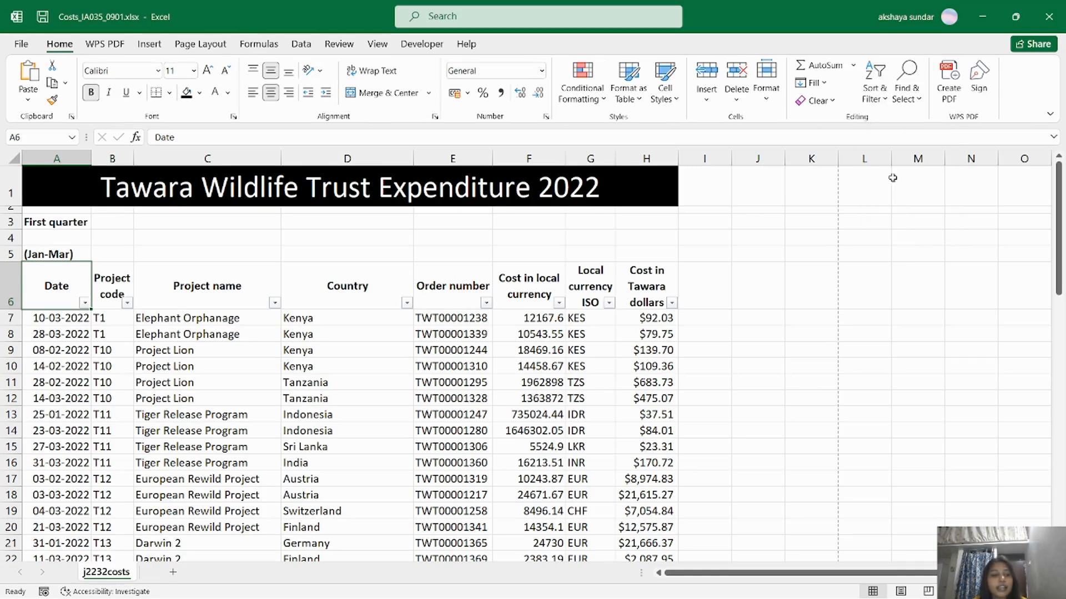
Custom-sort the table by Date on cell values, oldest to newest.
{"action": "left_click", "coordinate": [872, 82]}
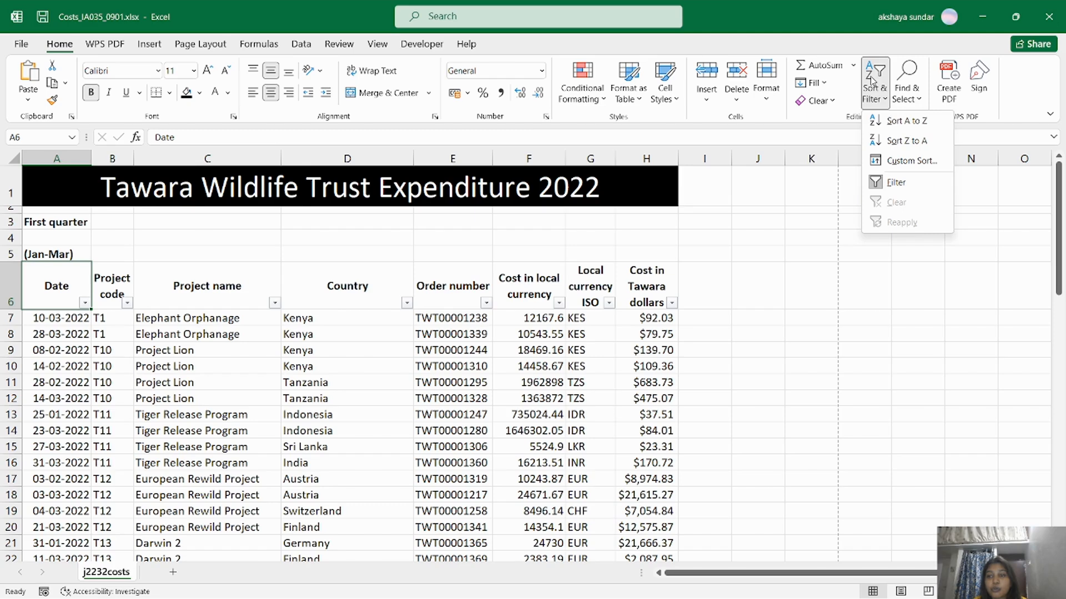
{"action": "left_click", "coordinate": [910, 161]}
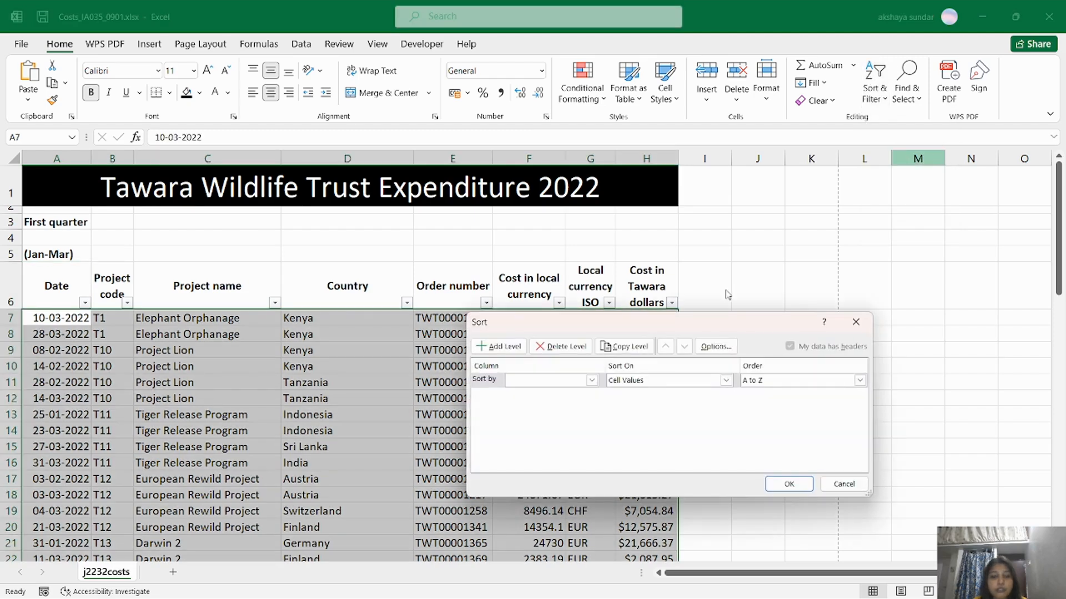
{"action": "left_click", "coordinate": [591, 381]}
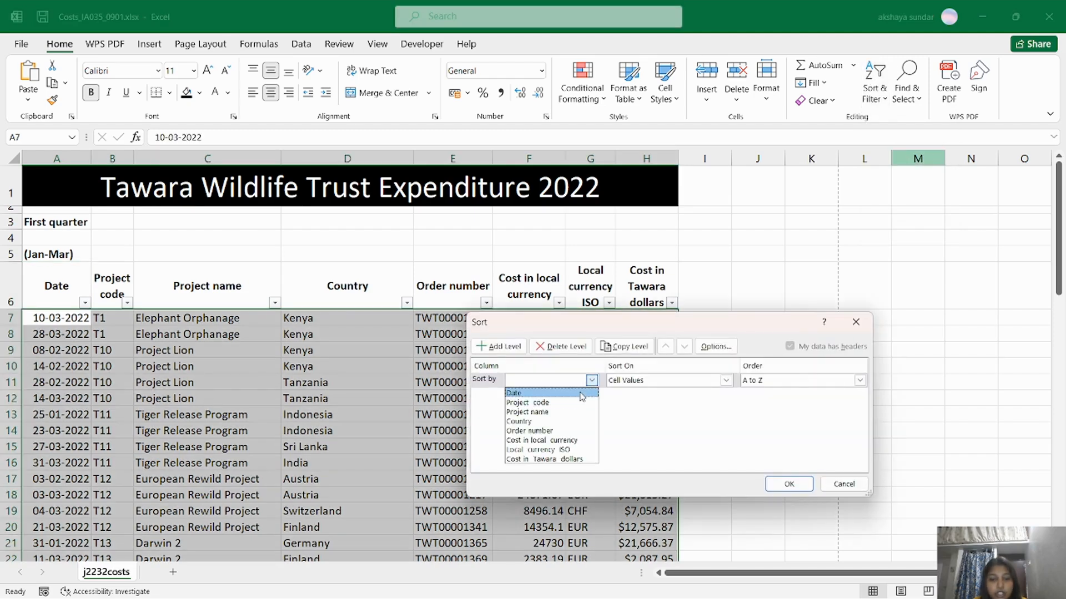
{"action": "left_click", "coordinate": [581, 394]}
{"action": "left_click", "coordinate": [724, 381]}
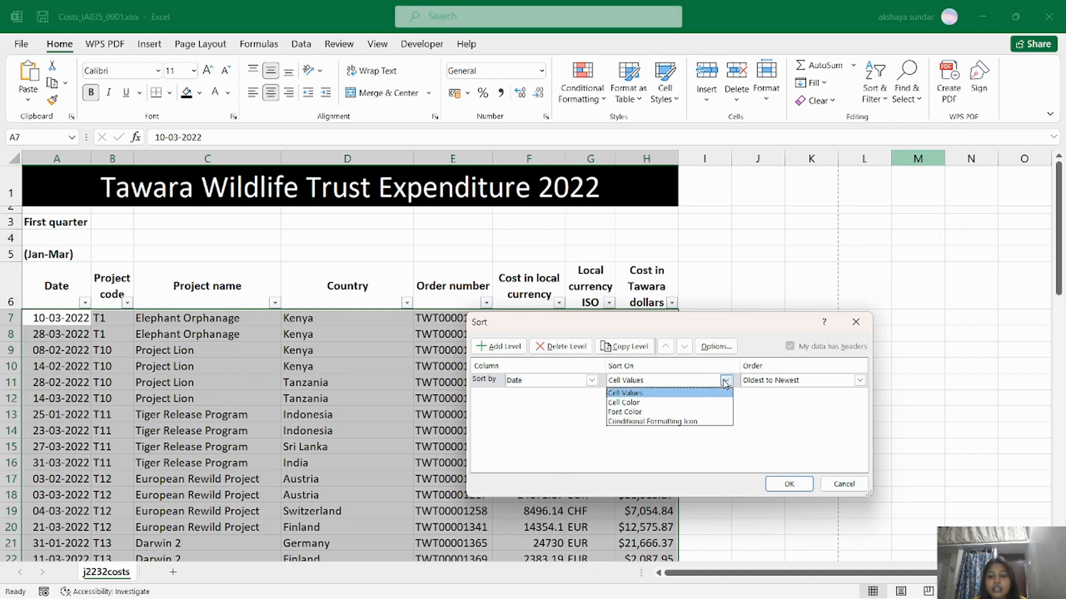
{"action": "left_click", "coordinate": [725, 381]}
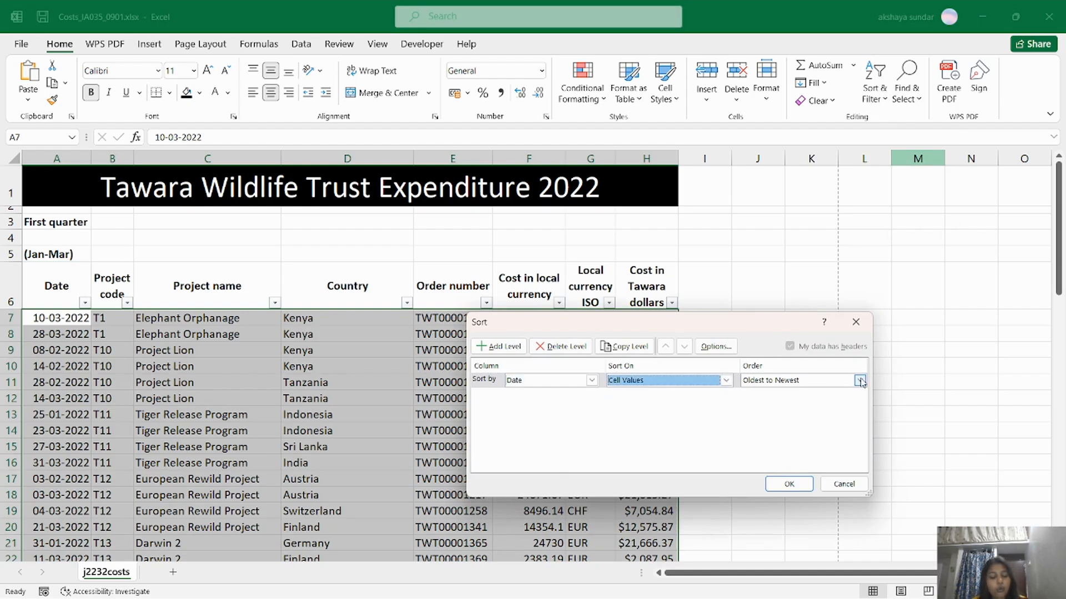
{"action": "key", "text": "alt+Tab"}
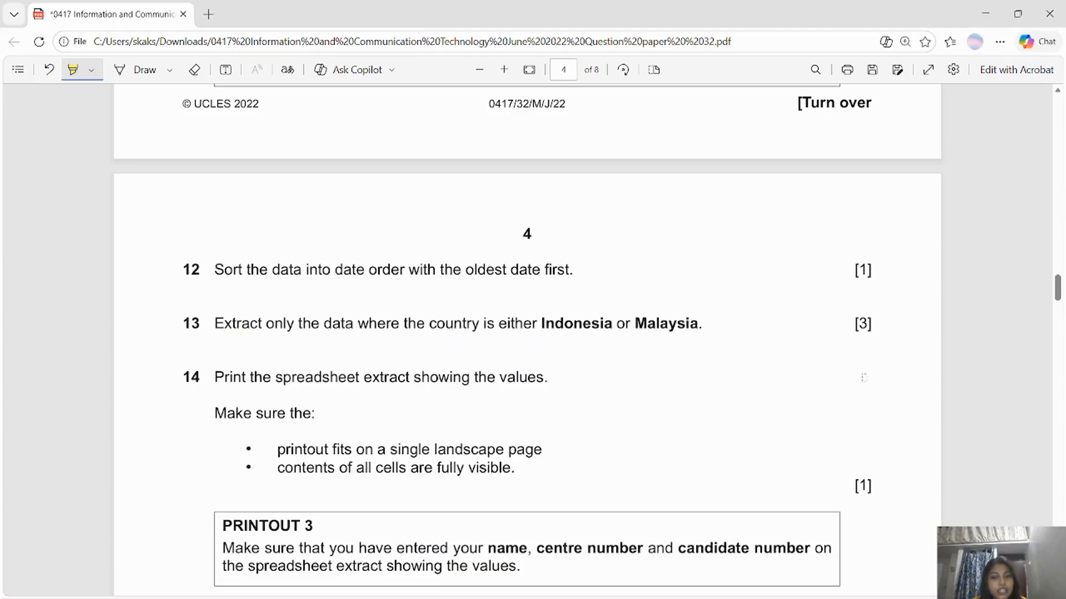
{"action": "key", "text": "alt+Tab"}
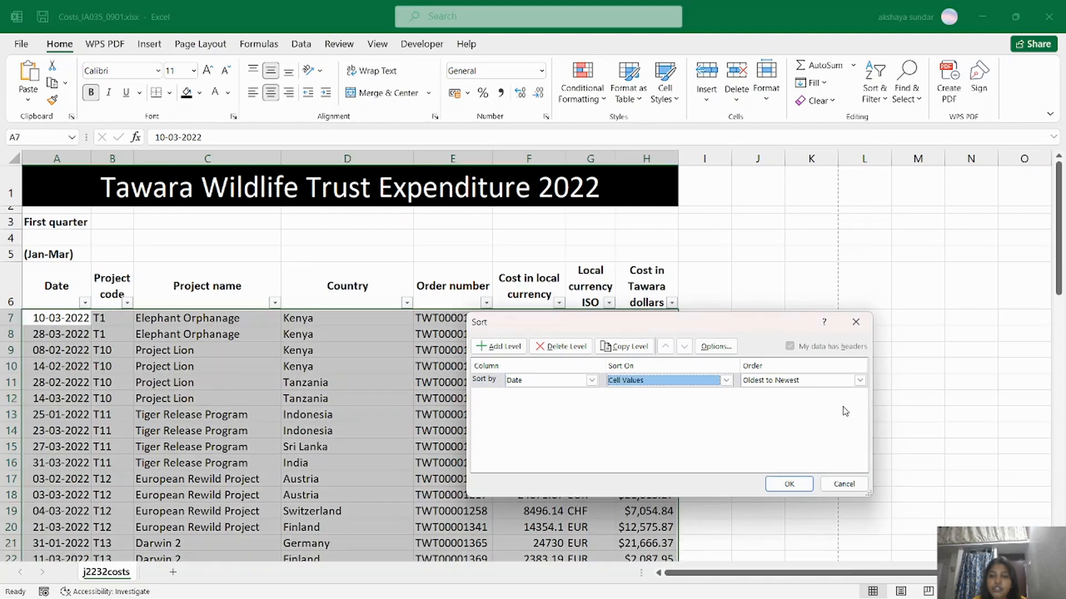
{"action": "left_click", "coordinate": [793, 485]}
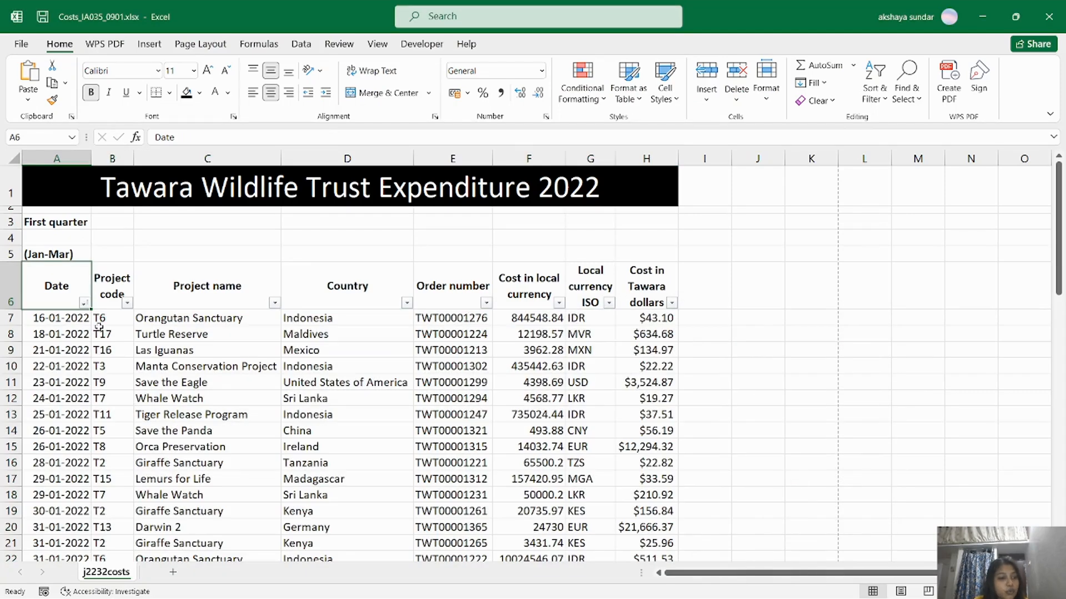
Autofit column A to the dates and scroll through the sorted rows.
{"action": "double_click", "coordinate": [92, 158]}
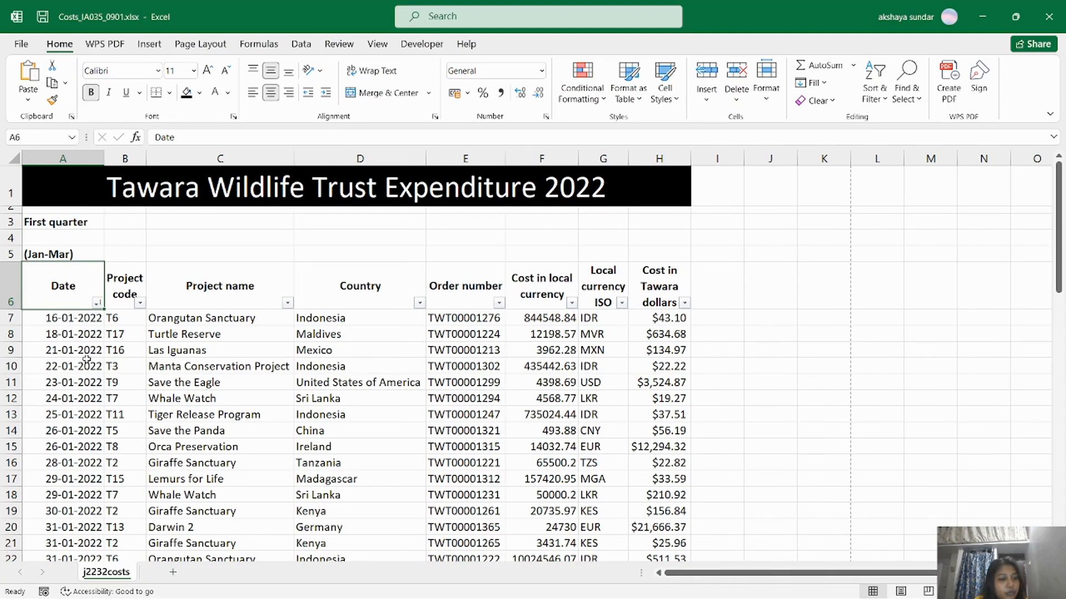
{"action": "scroll", "coordinate": [71, 444], "scroll_direction": "down", "scroll_amount": 8}
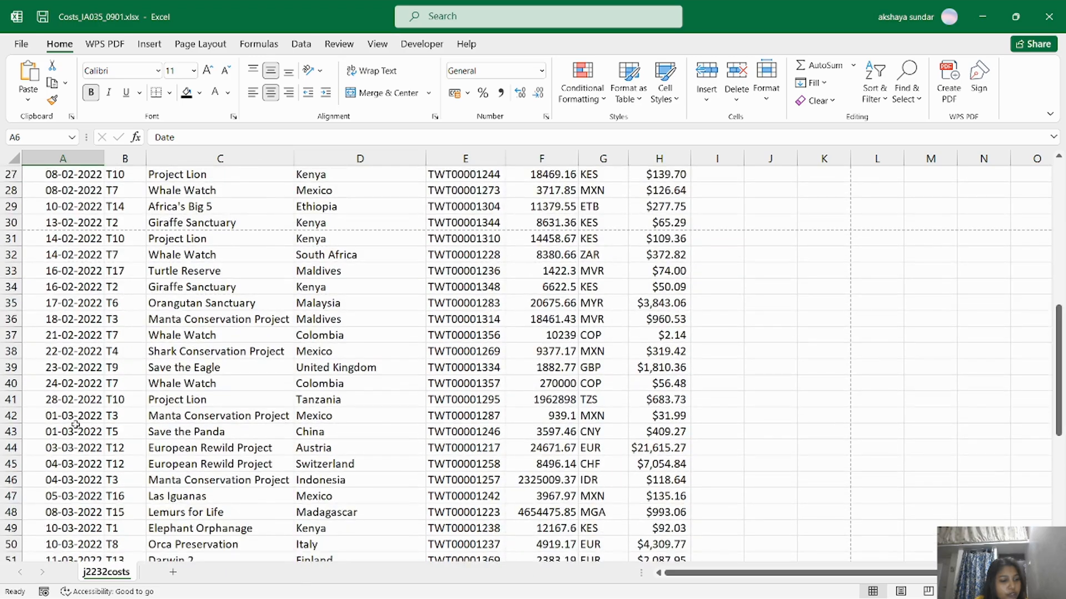
{"action": "left_click_drag", "start_coordinate": [1059, 318], "coordinate": [1058, 167]}
{"action": "key", "text": "alt+Tab"}
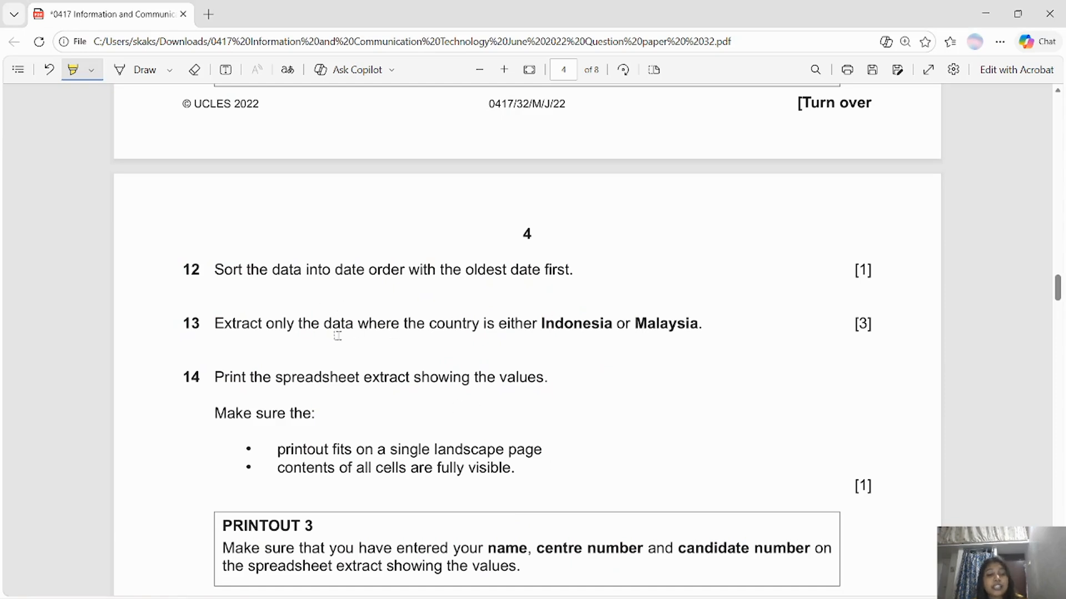
Highlight 'Extract' in question 13, then return to the Costs workbook.
{"action": "left_click_drag", "start_coordinate": [212, 320], "coordinate": [261, 326]}
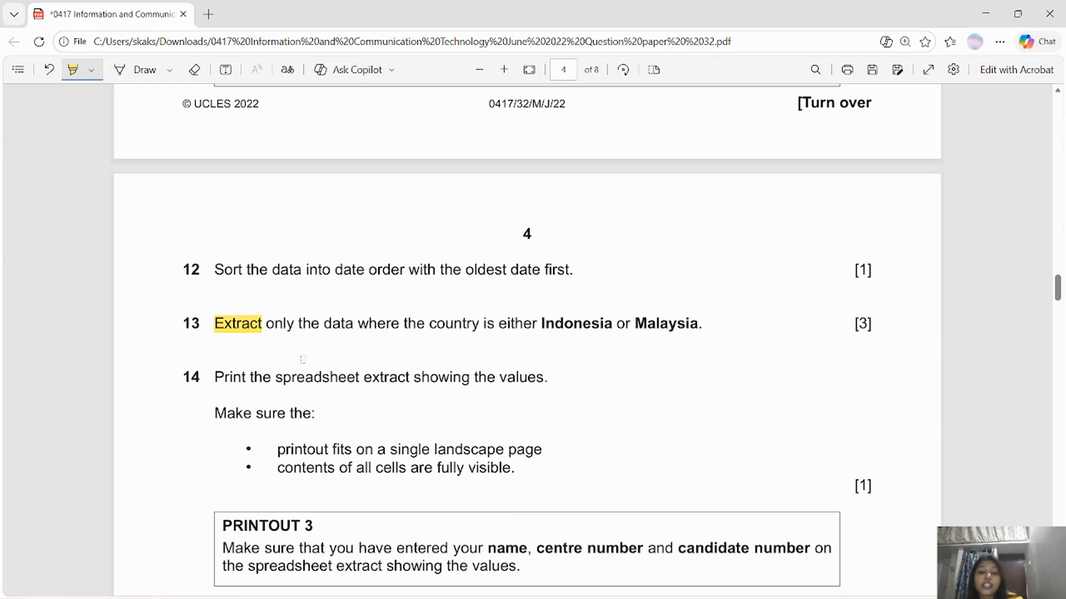
{"action": "key", "text": "alt+Tab"}
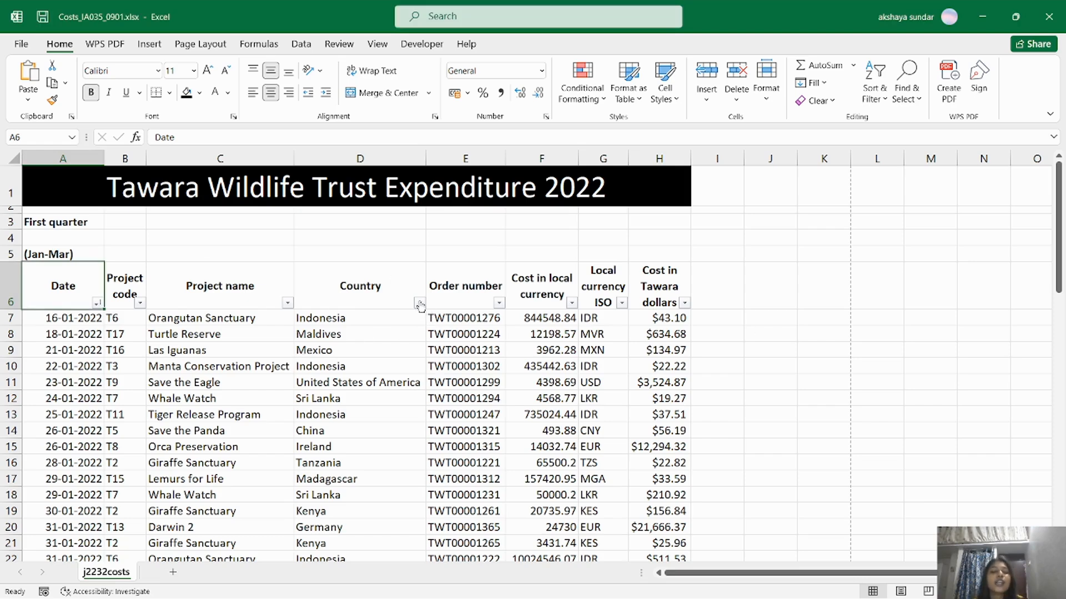
Reapply AutoFilter to the header row from Date to Cost in Tawara dollars.
{"action": "left_click_drag", "start_coordinate": [65, 287], "coordinate": [675, 288]}
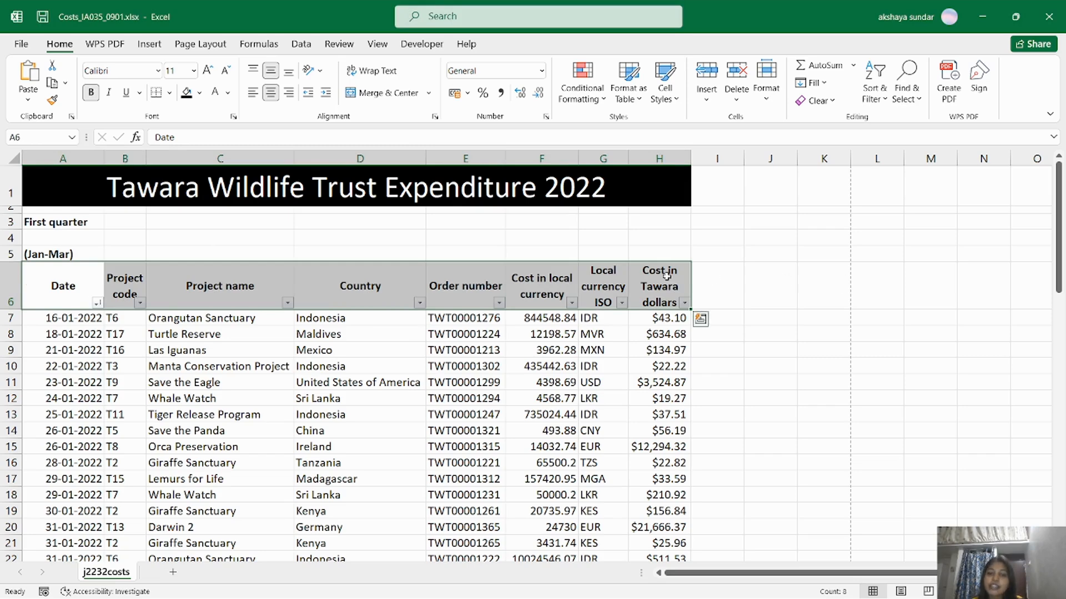
{"action": "left_click", "coordinate": [875, 88]}
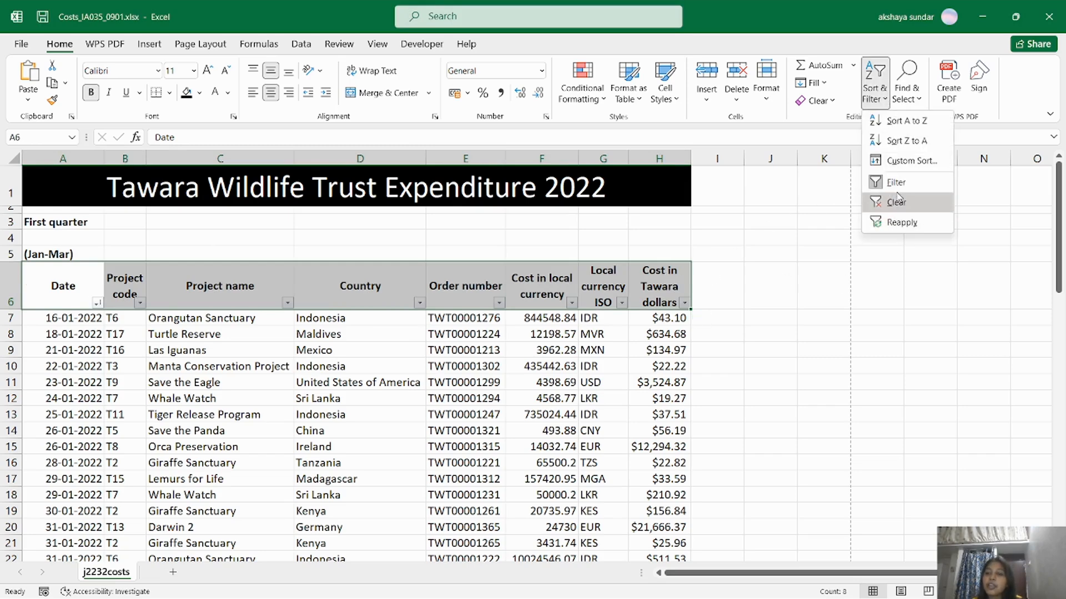
{"action": "left_click", "coordinate": [882, 181]}
{"action": "left_click", "coordinate": [874, 87]}
{"action": "left_click", "coordinate": [887, 183]}
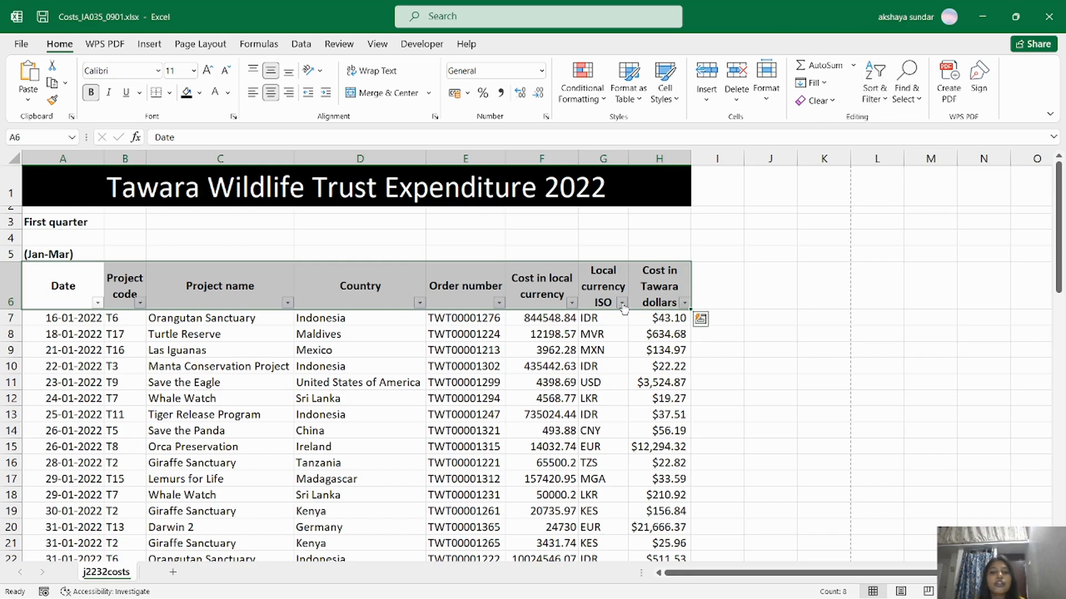
Filter Country to Indonesia and Malaysia only, leaving 8 of 64 records.
{"action": "left_click", "coordinate": [413, 339]}
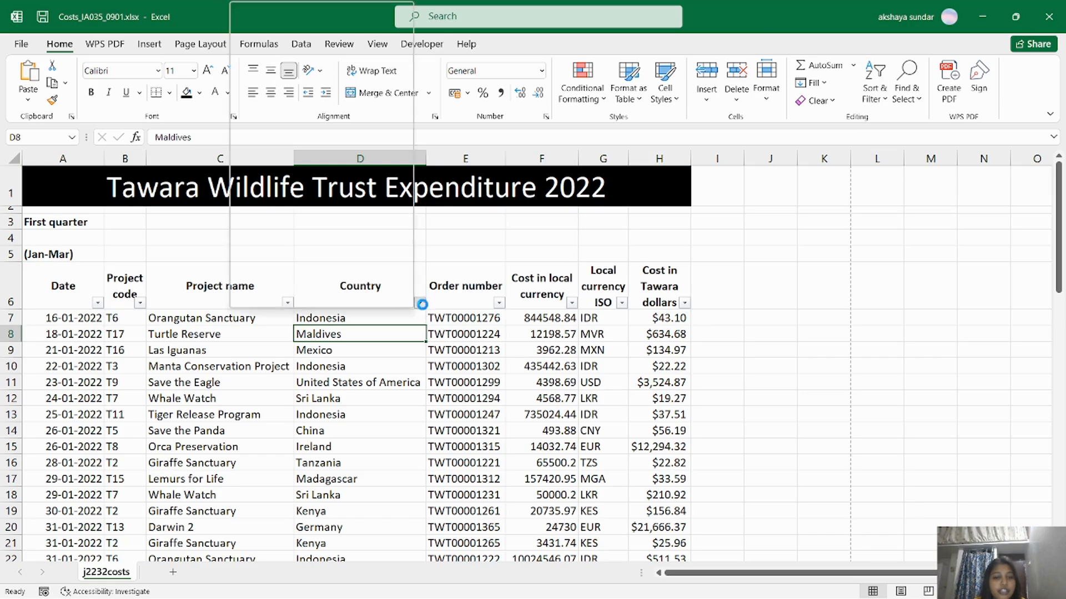
{"action": "left_click", "coordinate": [419, 302]}
{"action": "left_click", "coordinate": [292, 159]}
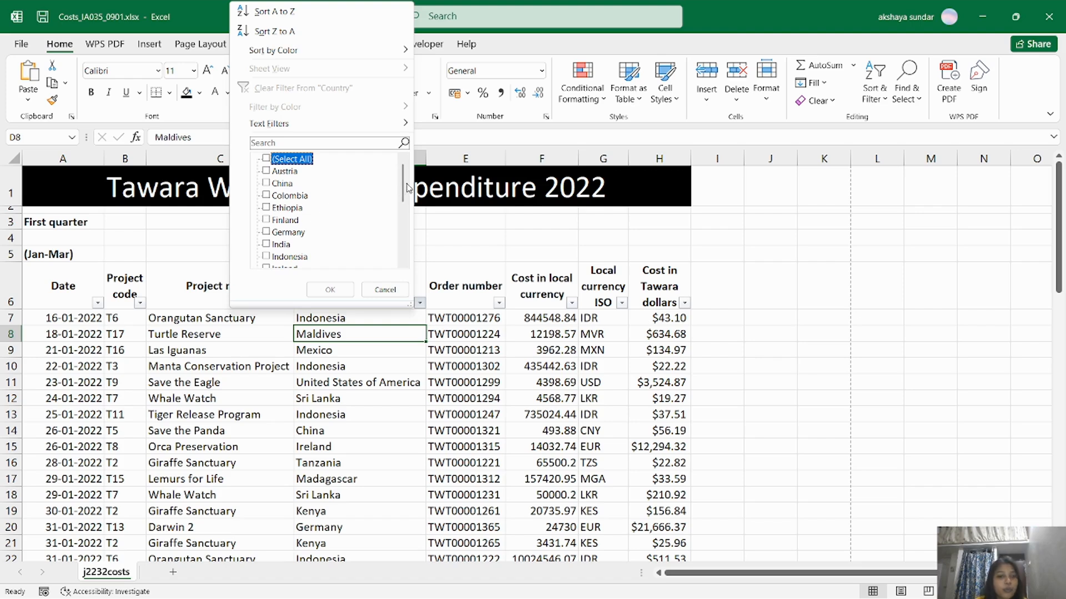
{"action": "left_click_drag", "start_coordinate": [407, 189], "coordinate": [404, 220]}
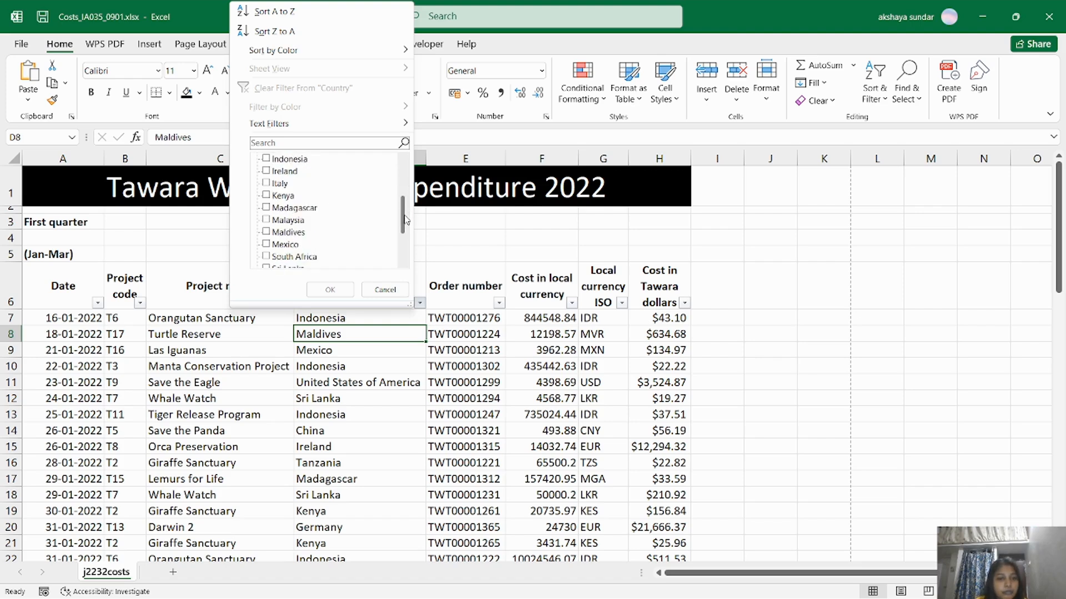
{"action": "left_click", "coordinate": [300, 160]}
{"action": "left_click", "coordinate": [287, 232]}
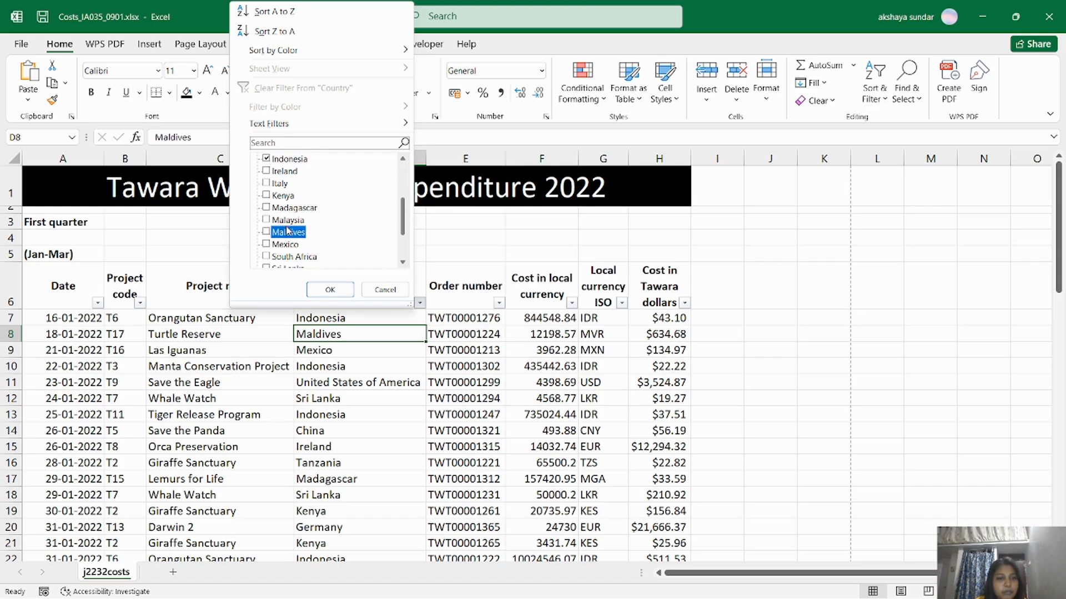
{"action": "left_click", "coordinate": [265, 221]}
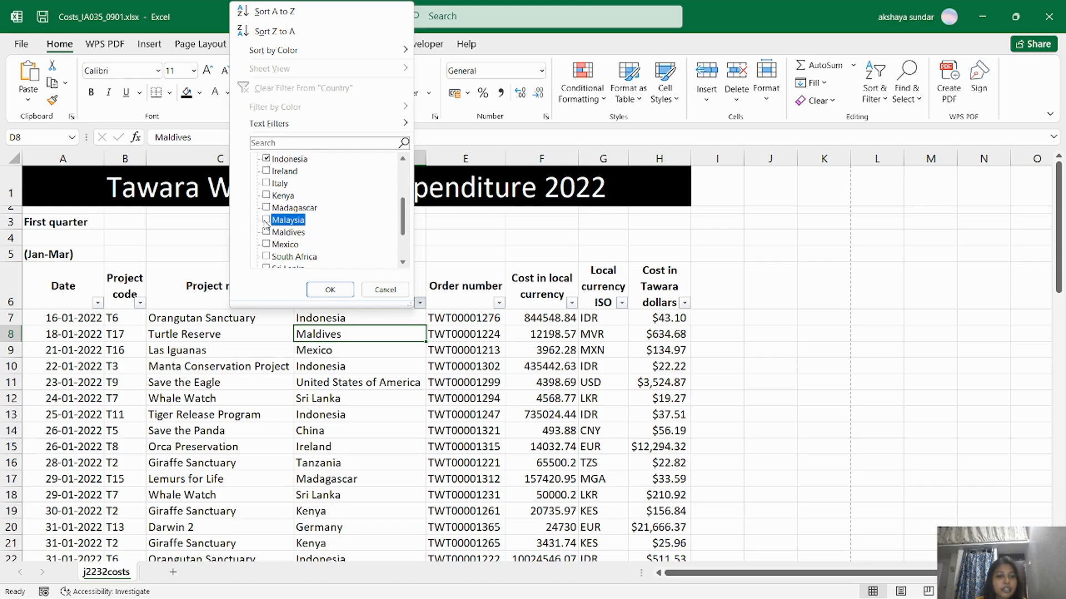
{"action": "left_click", "coordinate": [335, 288]}
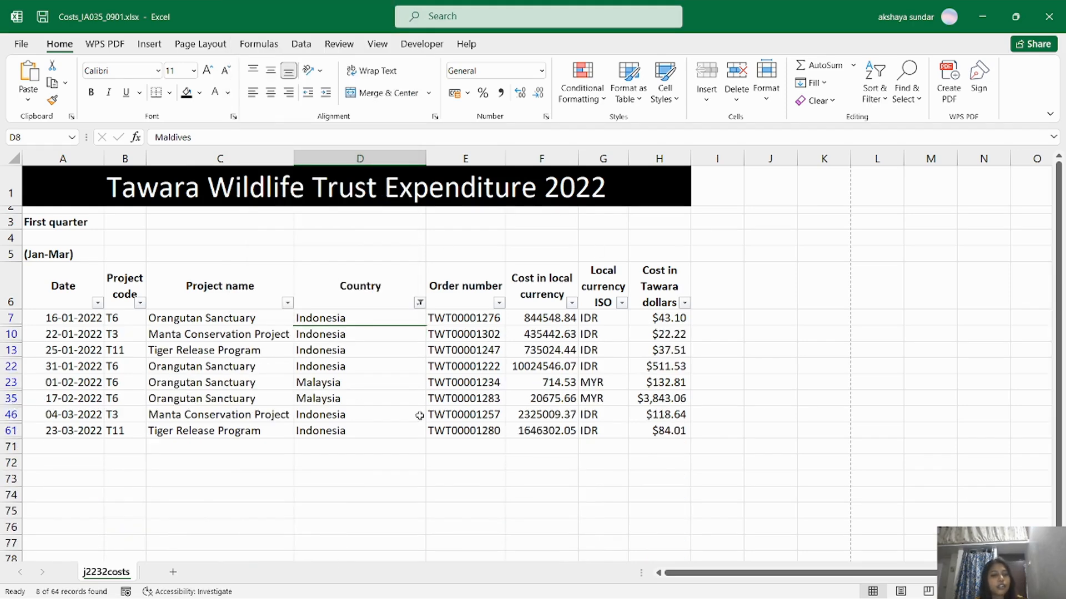
{"action": "left_click", "coordinate": [317, 459]}
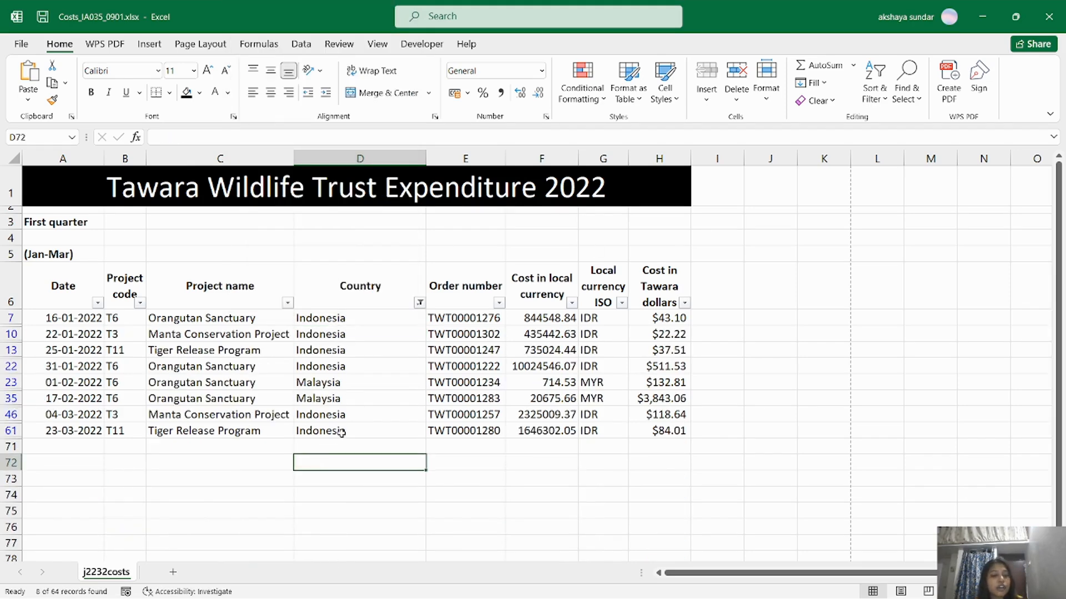
{"action": "key", "text": "alt+Tab"}
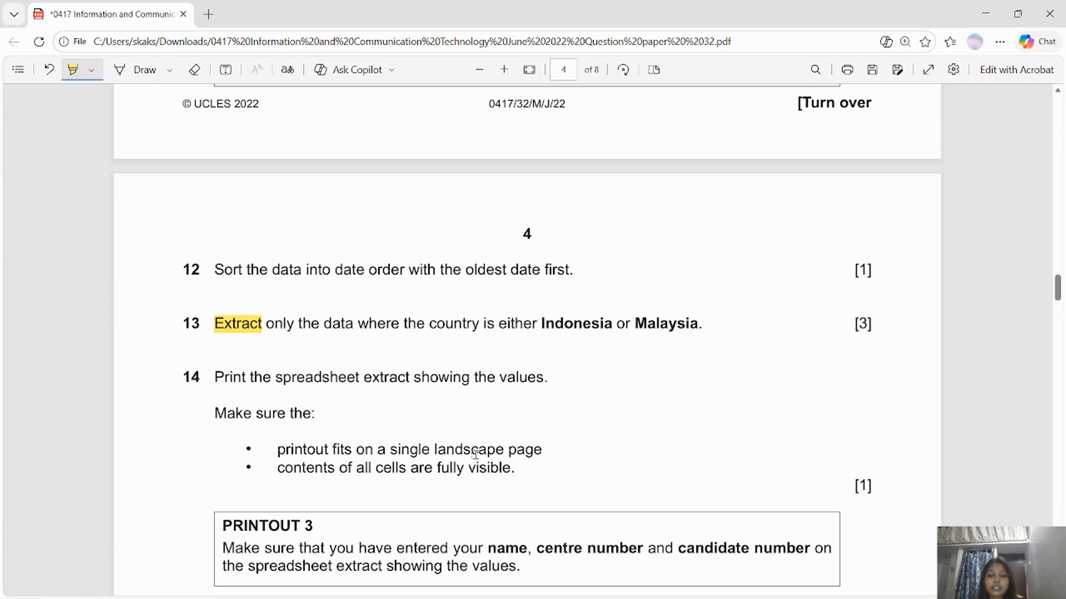
{"action": "key", "text": "alt+Tab"}
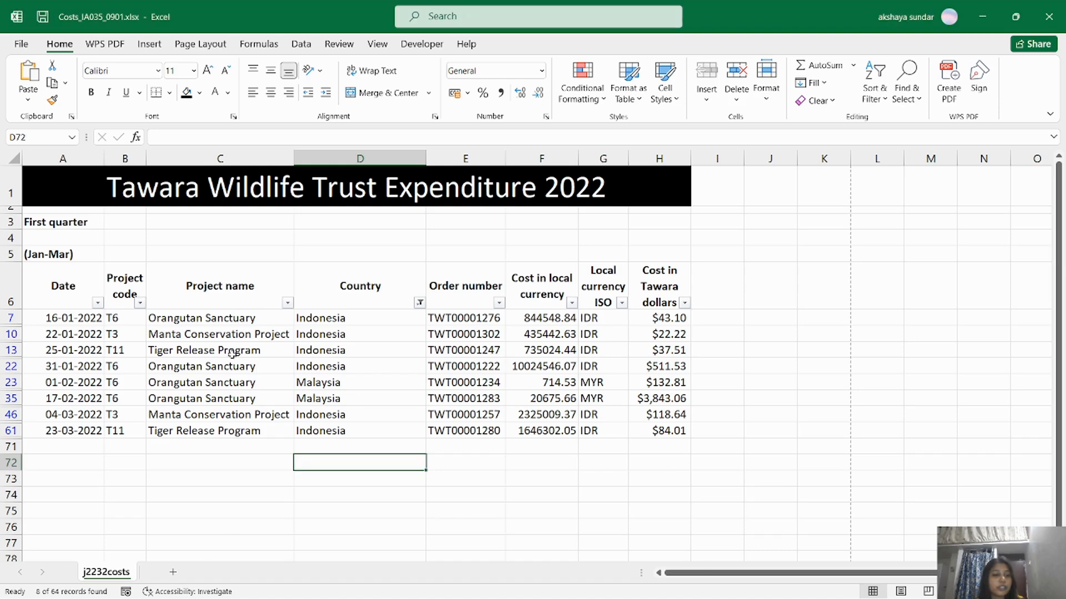
Print the filtered extract to PDF as 'Task 2 step 12.pdf'.
{"action": "left_click", "coordinate": [23, 44]}
{"action": "left_click", "coordinate": [39, 317]}
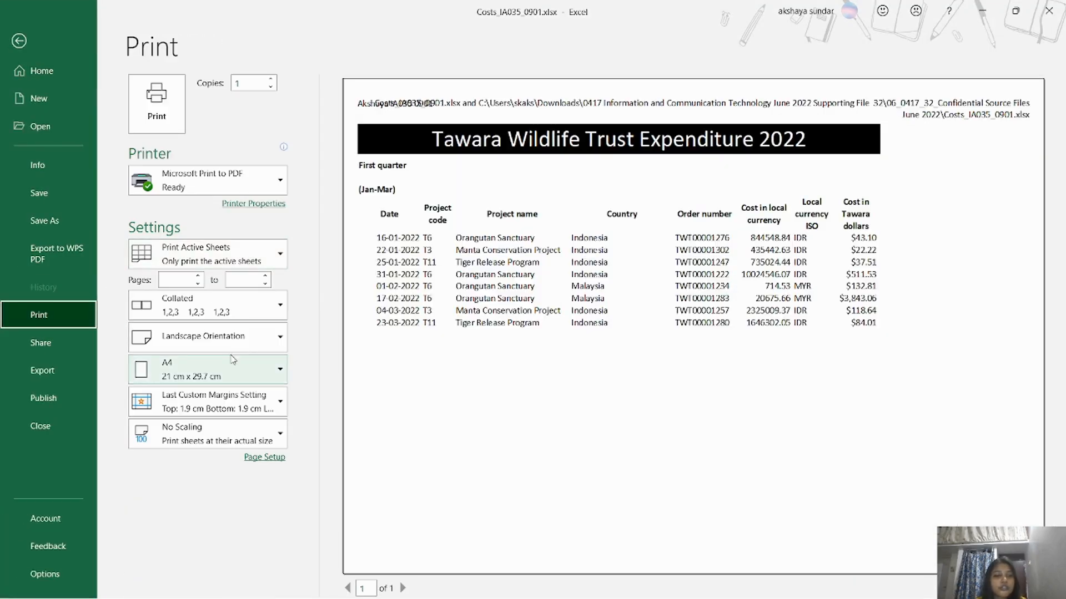
{"action": "left_click", "coordinate": [157, 105]}
{"action": "key", "text": "alt+Tab"}
{"action": "key", "text": "alt+Tab"}
{"action": "left_click", "coordinate": [624, 352]}
{"action": "left_click", "coordinate": [618, 454]}
{"action": "left_click", "coordinate": [618, 454]}
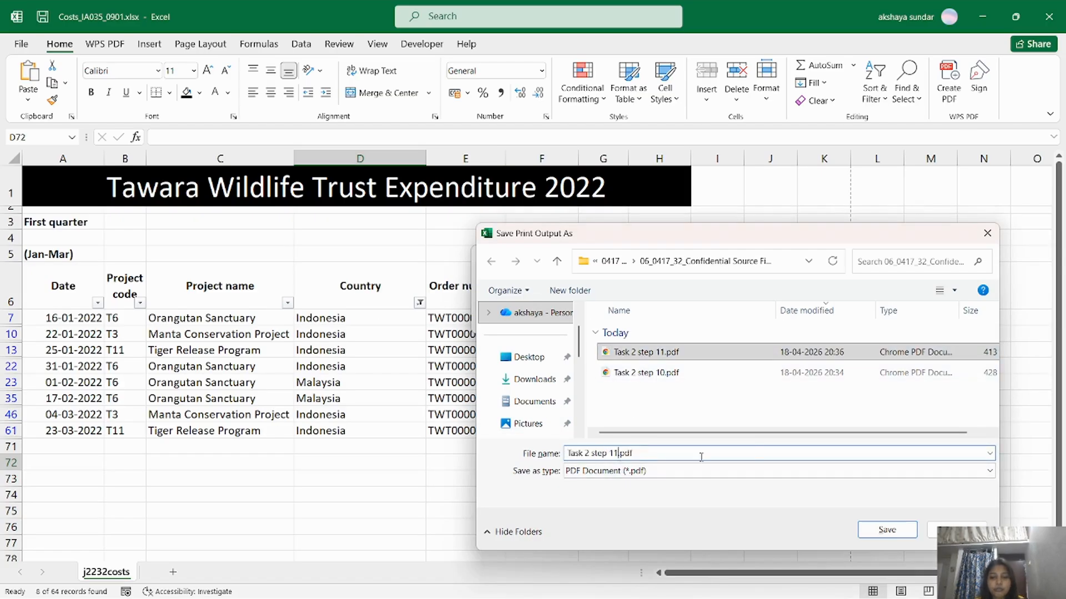
{"action": "key", "text": "BackSpace"}
{"action": "type", "text": "2"}
{"action": "key", "text": "Return"}
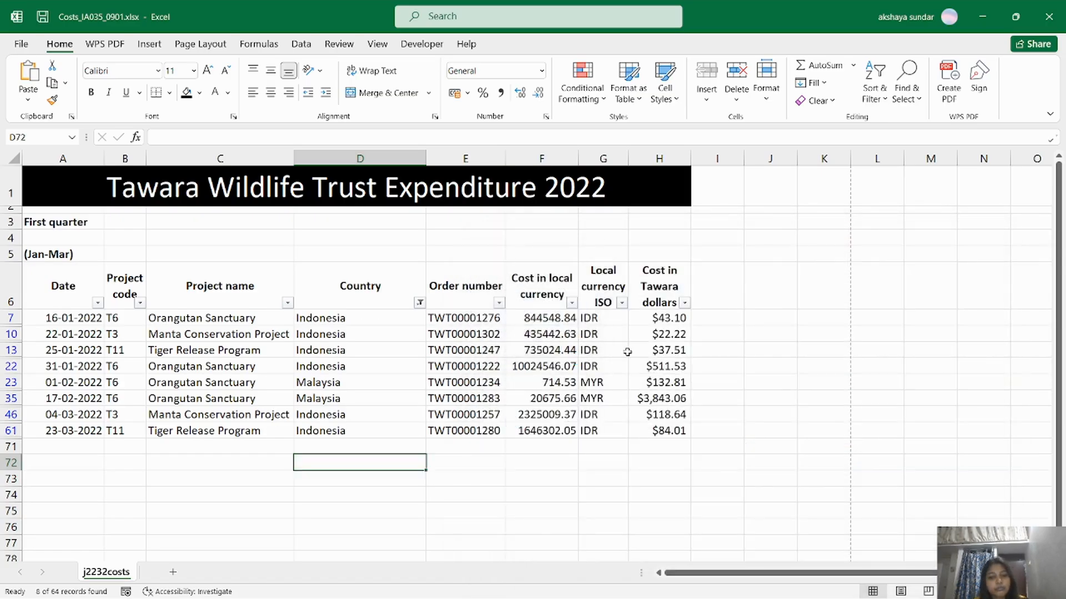
Scroll the question paper to questions 15–17, then return to the filtered sheet.
{"action": "key", "text": "alt+Tab"}
{"action": "left_click_drag", "start_coordinate": [1058, 293], "coordinate": [1060, 317]}
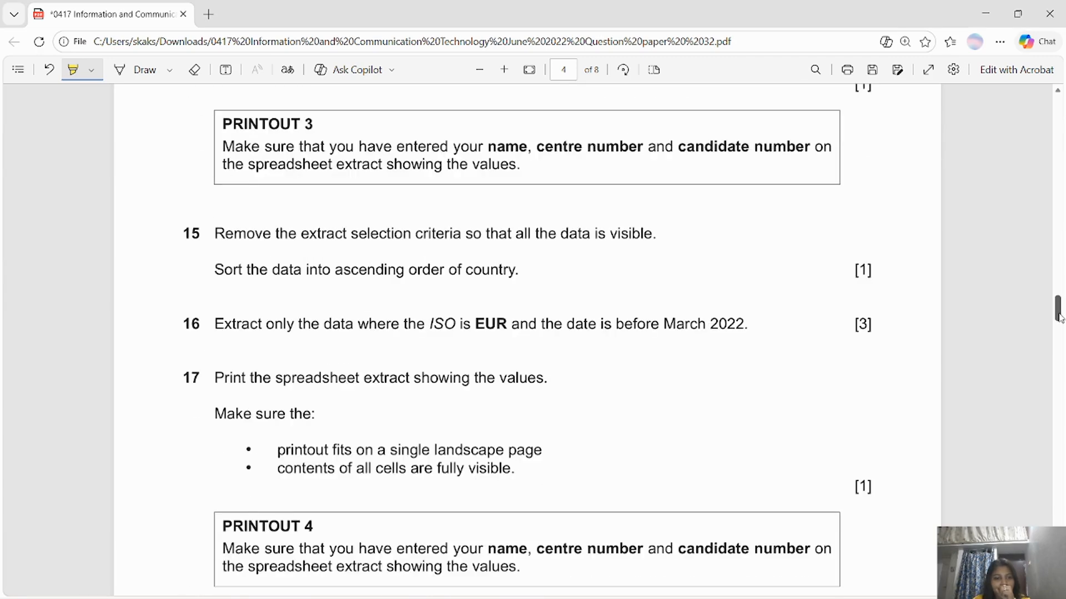
{"action": "key", "text": "alt+Tab"}
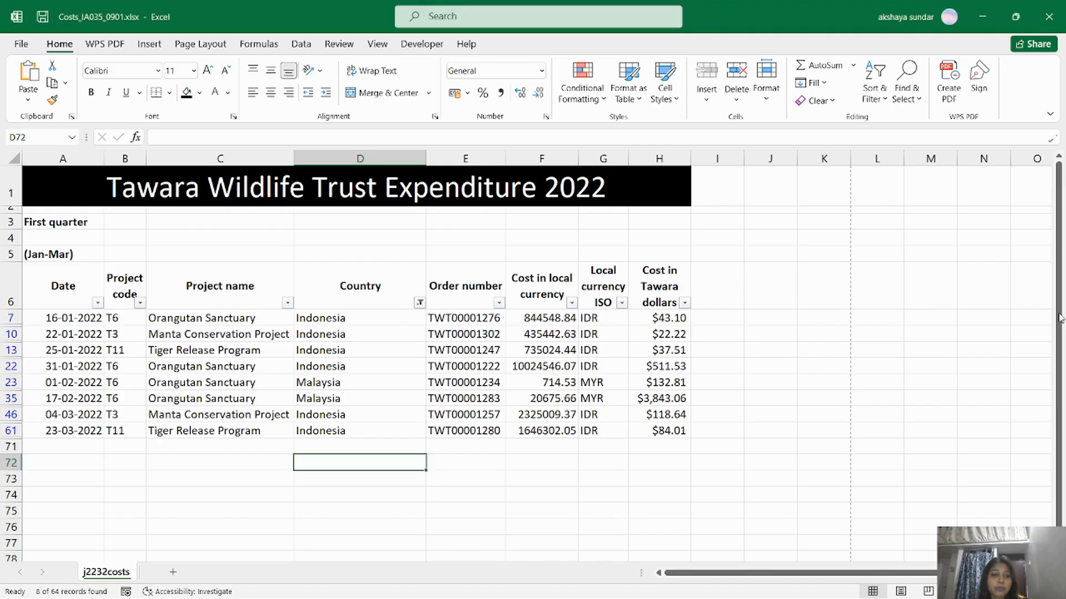
{"action": "left_click", "coordinate": [420, 303]}
Clear the Country filter so all rows show again.
{"action": "left_click", "coordinate": [293, 160]}
{"action": "left_click", "coordinate": [330, 289]}
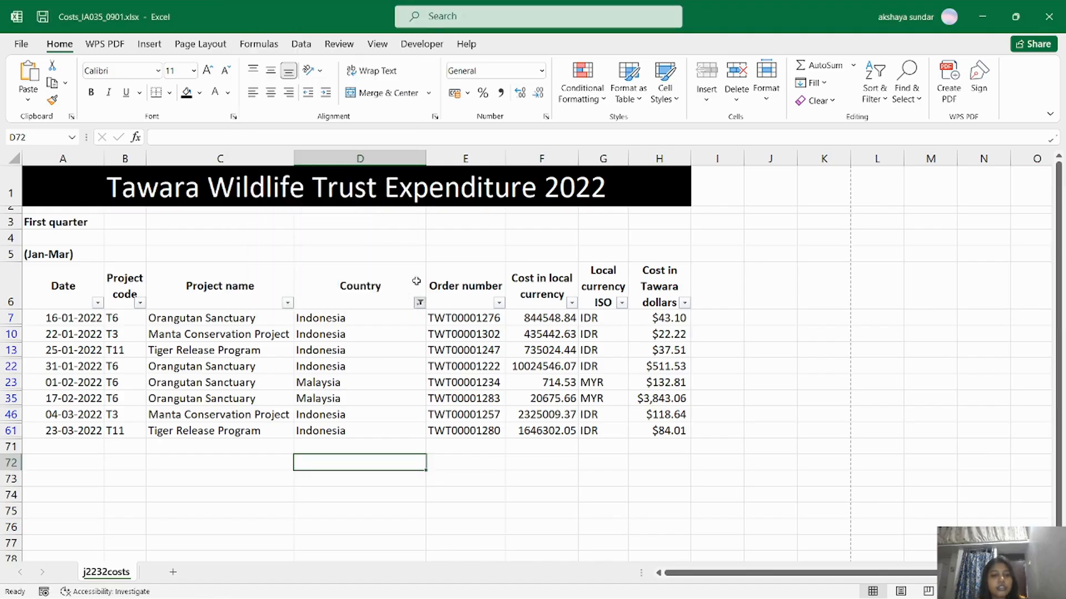
{"action": "key", "text": "alt+Tab"}
{"action": "key", "text": "alt+Tab"}
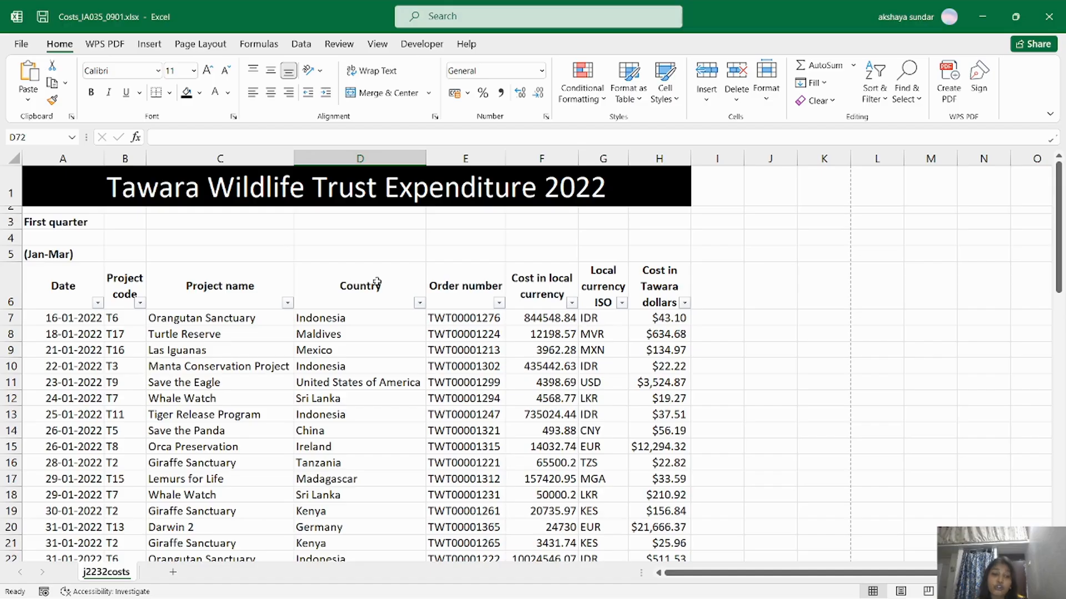
Custom-sort the table by Country on cell values, A to Z.
{"action": "left_click", "coordinate": [393, 290]}
{"action": "left_click", "coordinate": [875, 94]}
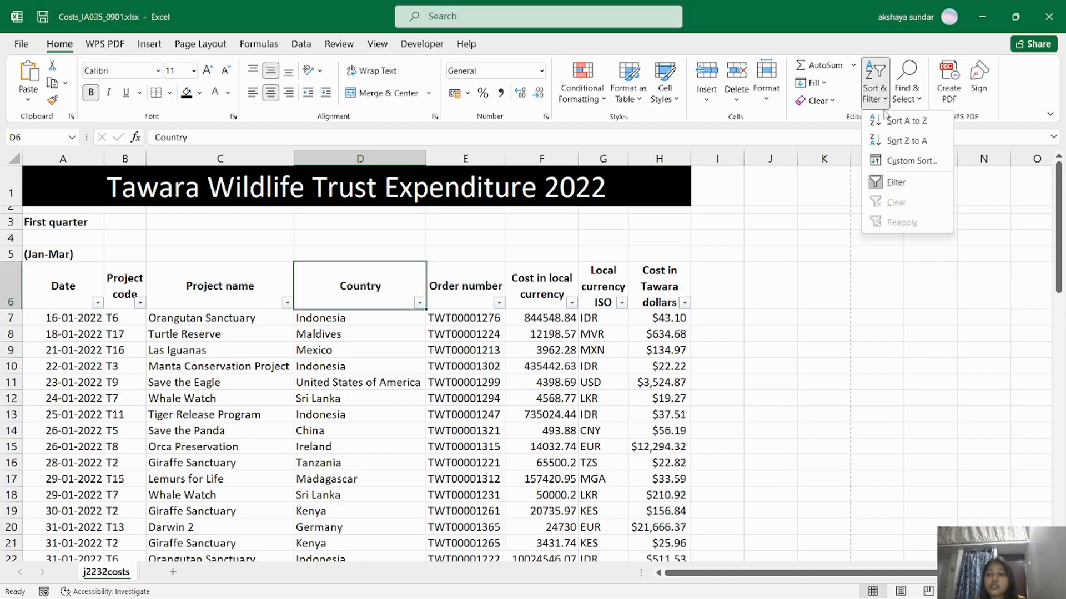
{"action": "left_click", "coordinate": [891, 157]}
{"action": "left_click", "coordinate": [592, 381]}
{"action": "left_click", "coordinate": [533, 420]}
{"action": "left_click", "coordinate": [726, 380]}
{"action": "left_click", "coordinate": [792, 488]}
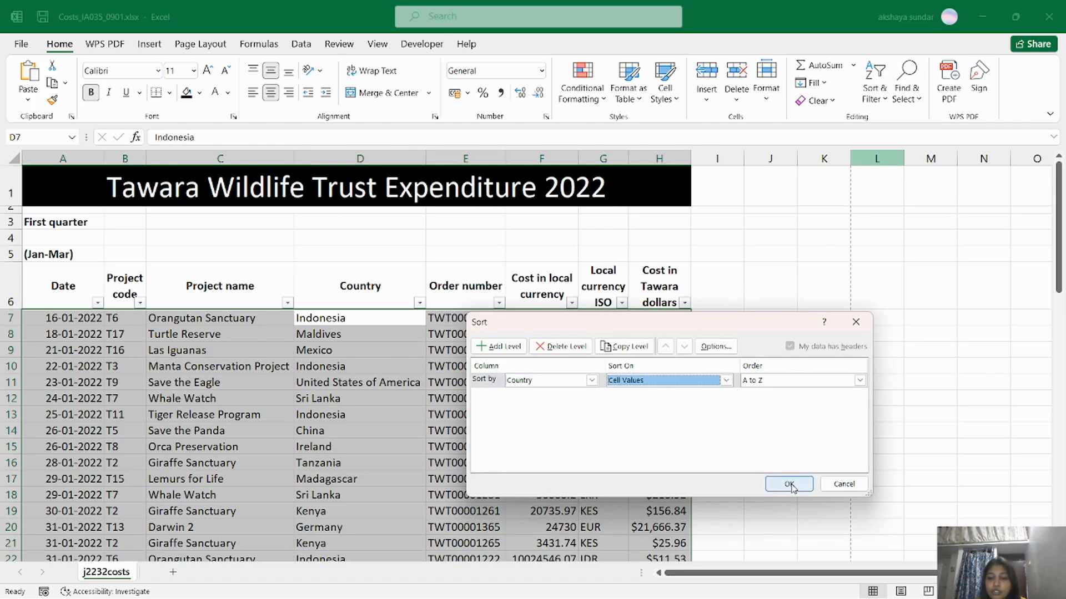
{"action": "left_click", "coordinate": [789, 484]}
{"action": "key", "text": "alt+Tab"}
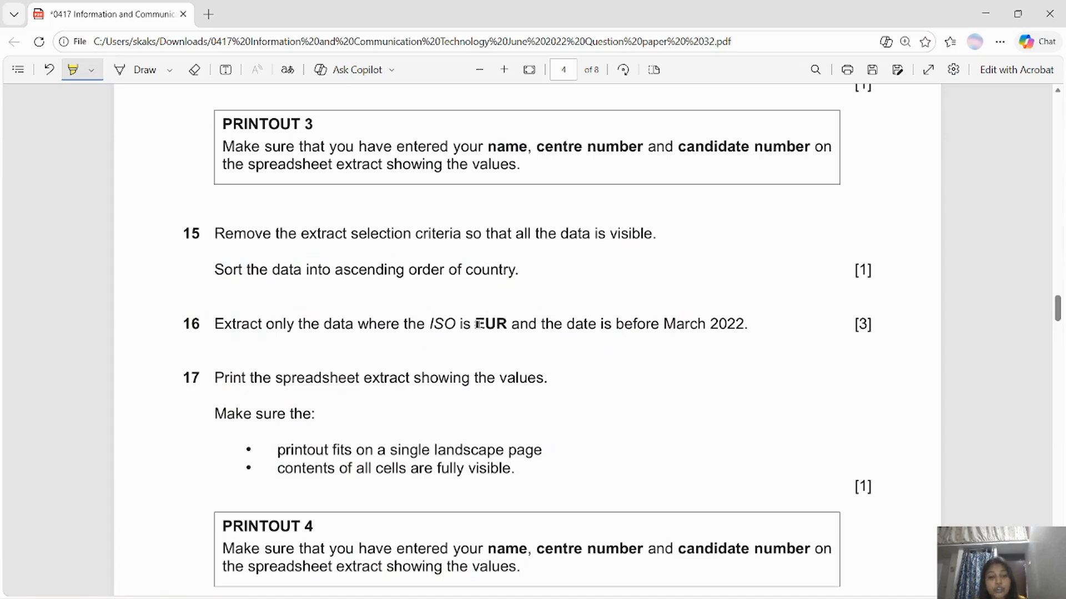
Highlight 'EUR' and 'March 2022' in question 16, then return to Excel.
{"action": "left_click_drag", "start_coordinate": [478, 323], "coordinate": [500, 324]}
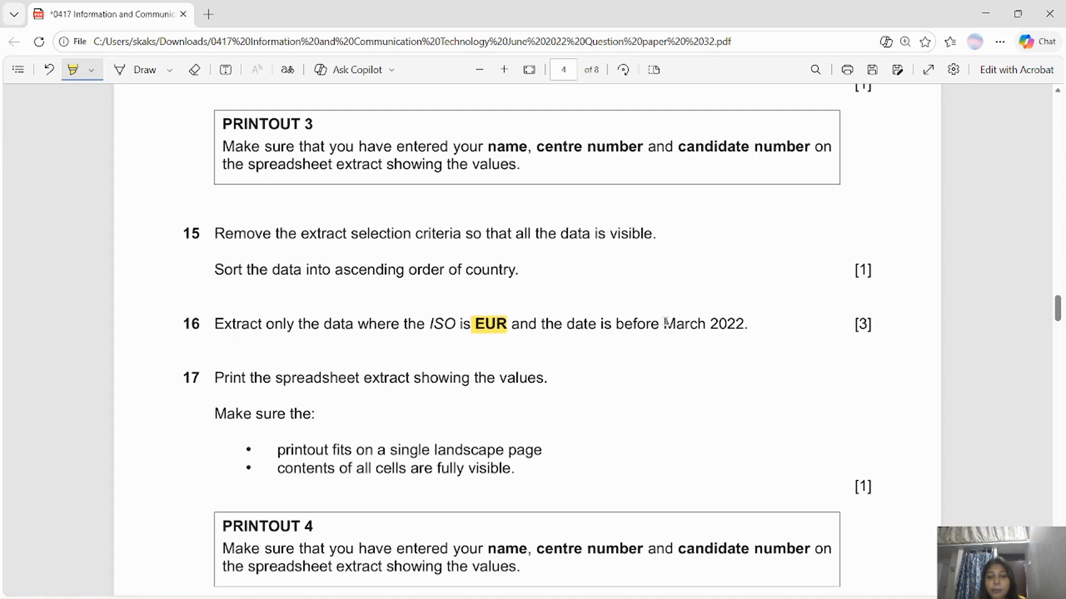
{"action": "left_click_drag", "start_coordinate": [666, 323], "coordinate": [739, 324]}
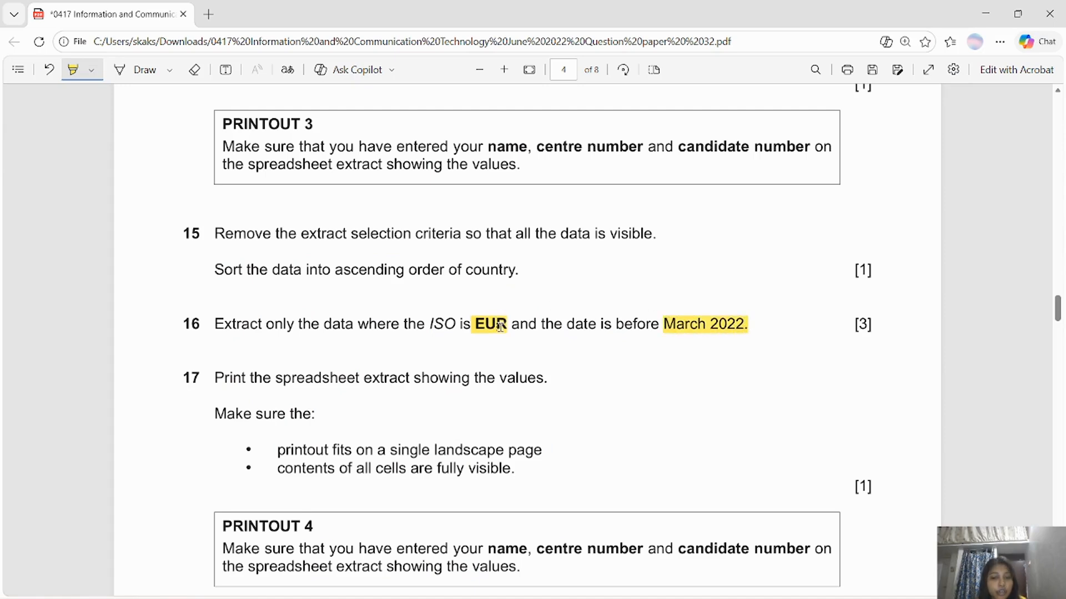
{"action": "key", "text": "alt+Tab"}
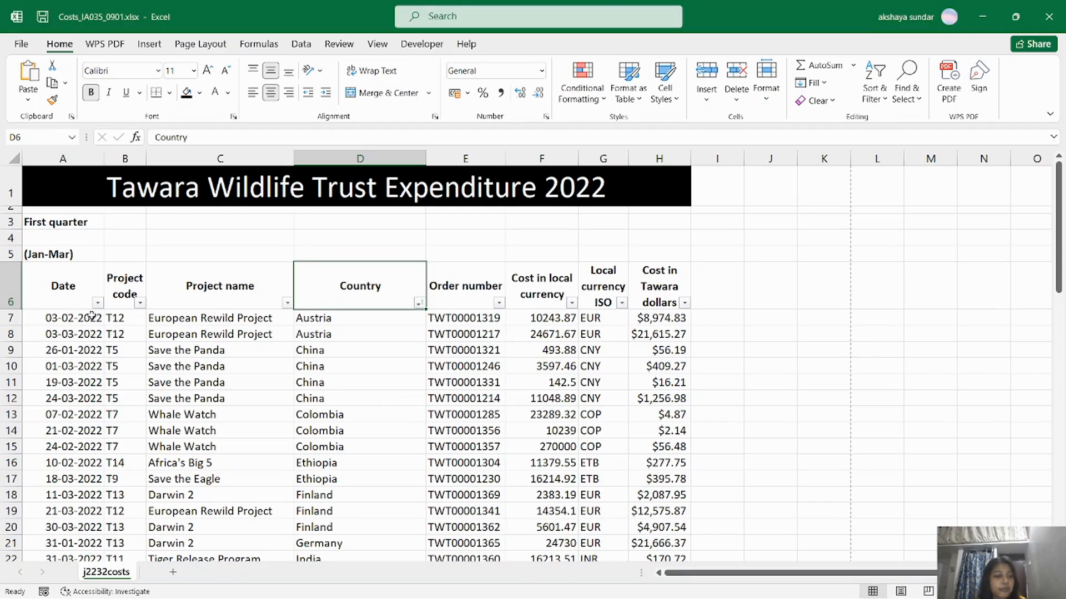
Filter the ISO currency column to EUR only.
{"action": "left_click", "coordinate": [622, 303]}
{"action": "left_click", "coordinate": [477, 158]}
{"action": "left_click", "coordinate": [478, 225]}
{"action": "left_click", "coordinate": [533, 294]}
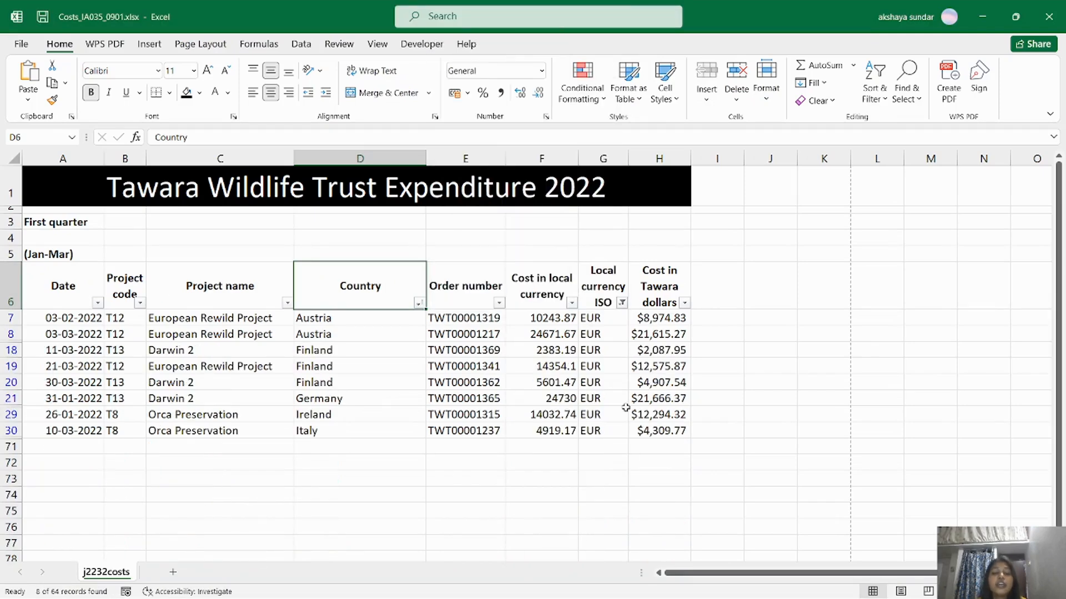
Filter the Date column to January and February, excluding March 2022.
{"action": "left_click", "coordinate": [97, 302]}
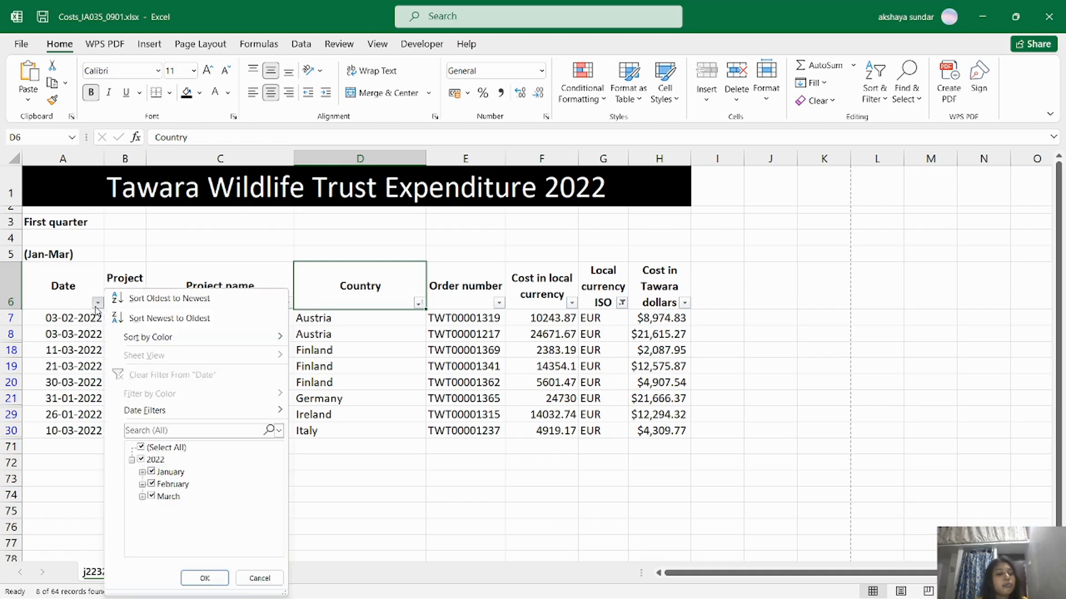
{"action": "left_click", "coordinate": [149, 448]}
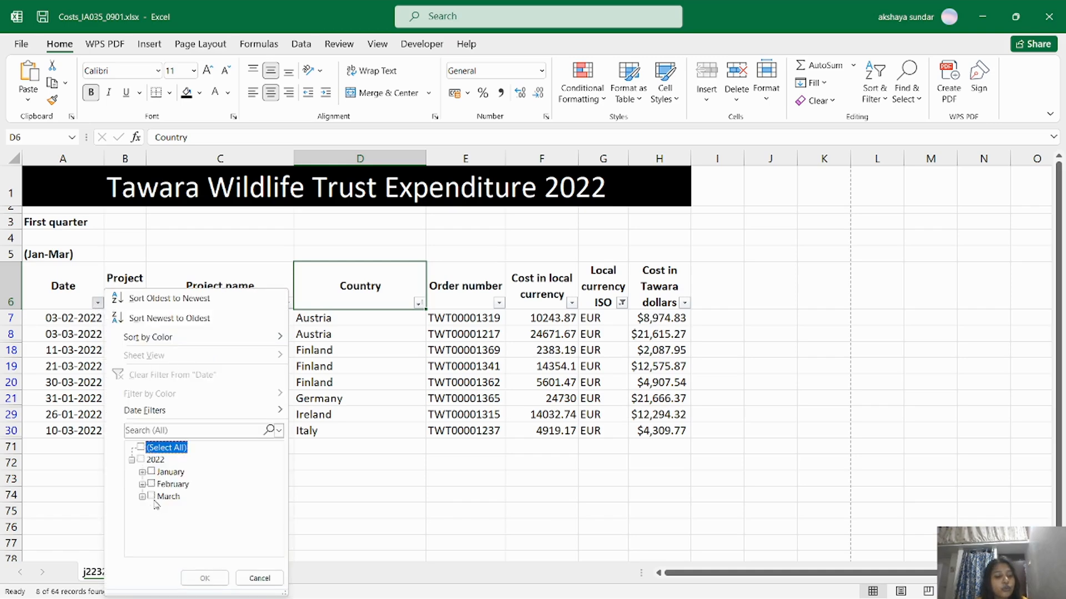
{"action": "left_click", "coordinate": [143, 497]}
{"action": "left_click", "coordinate": [151, 485]}
{"action": "left_click", "coordinate": [207, 578]}
{"action": "left_click", "coordinate": [243, 577]}
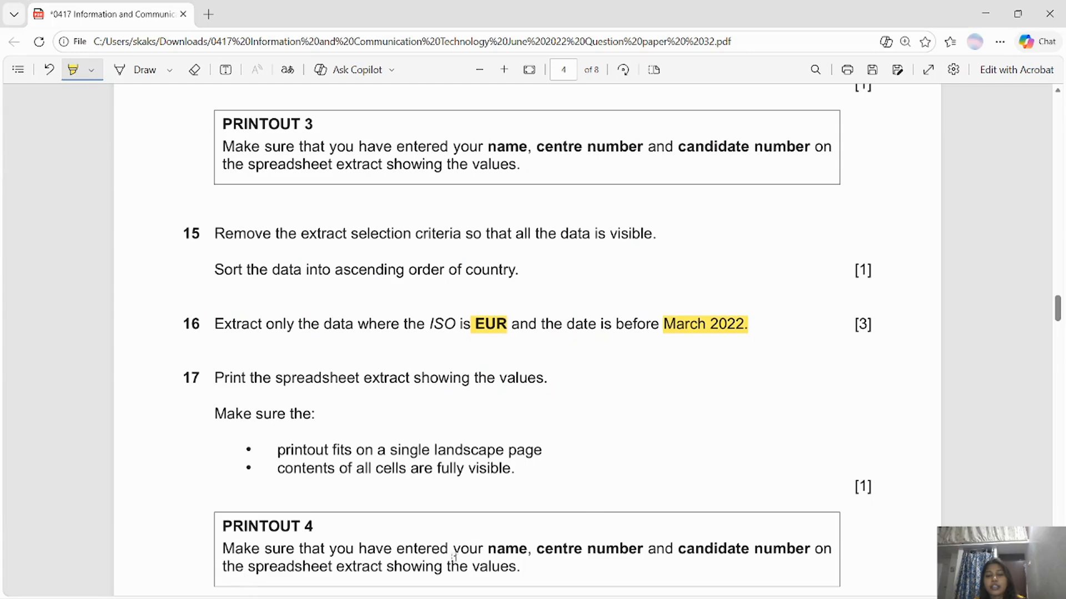
{"action": "key", "text": "alt+Tab"}
{"action": "left_click", "coordinate": [98, 304]}
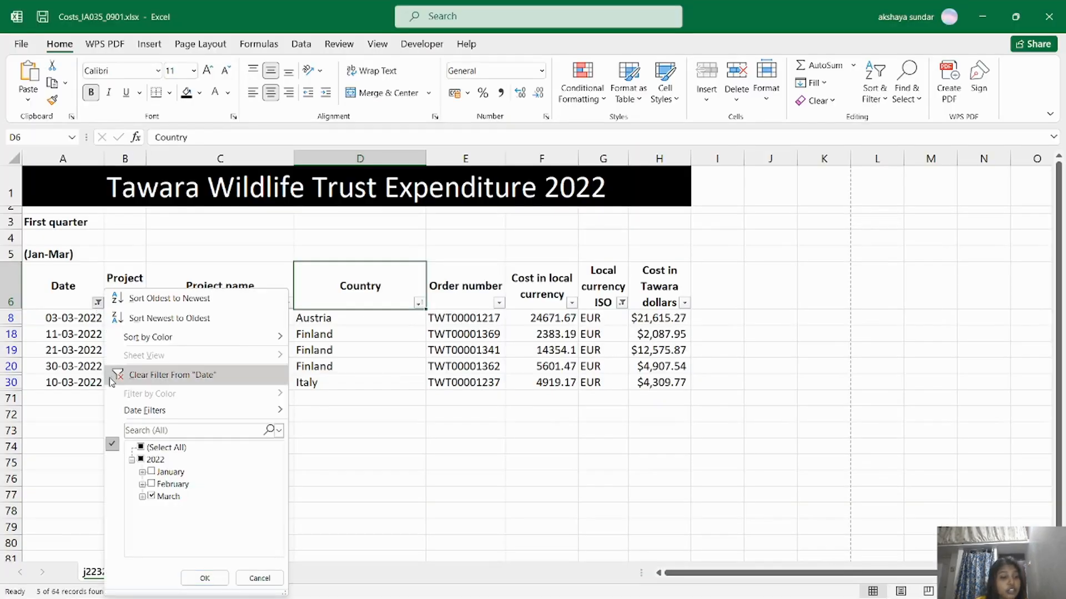
{"action": "left_click", "coordinate": [141, 448]}
{"action": "left_click", "coordinate": [151, 496]}
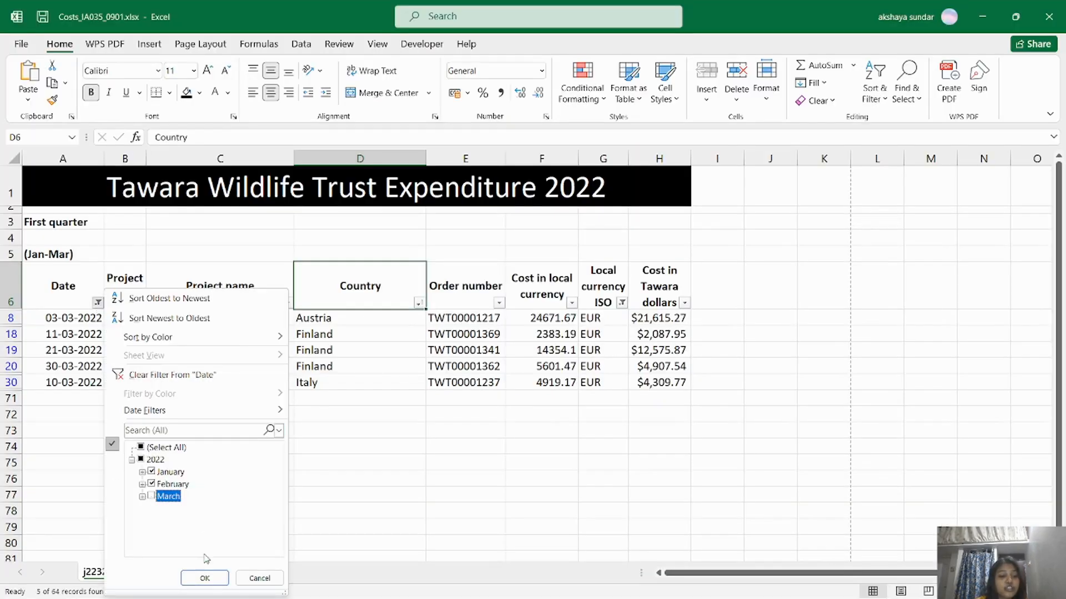
{"action": "left_click", "coordinate": [205, 578]}
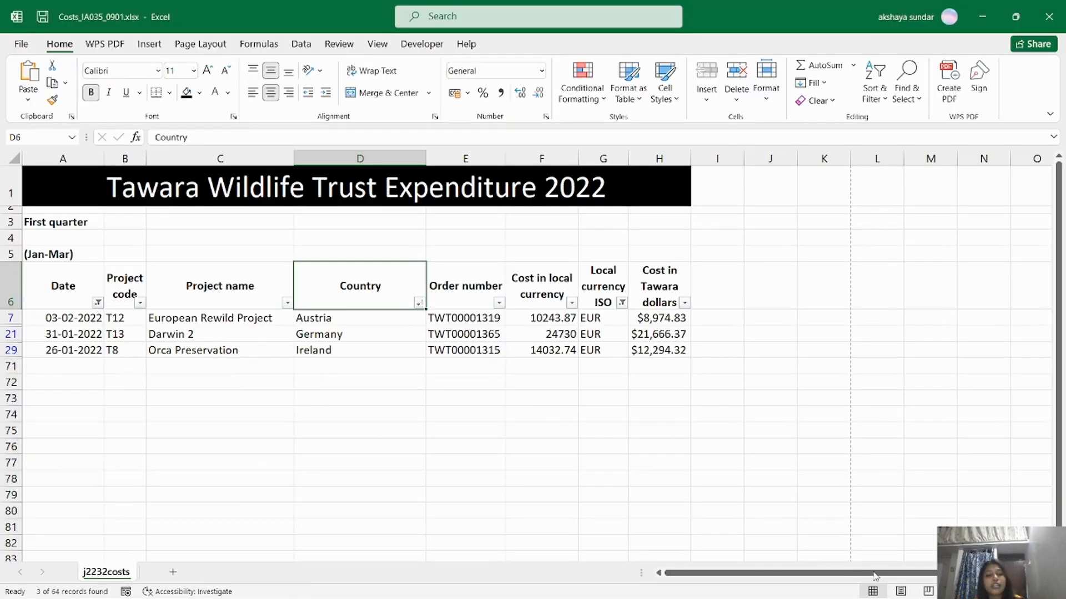
Highlight 'values' and 'landscape page' in question 17 of the paper.
{"action": "key", "text": "alt+Tab"}
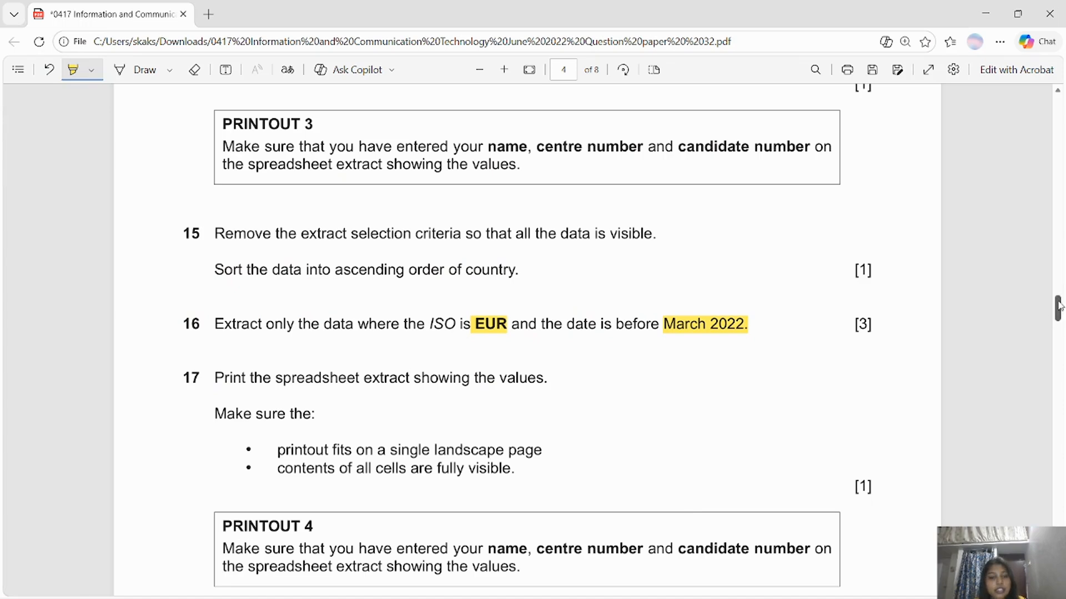
{"action": "scroll", "coordinate": [1059, 307], "scroll_direction": "down", "scroll_amount": 2}
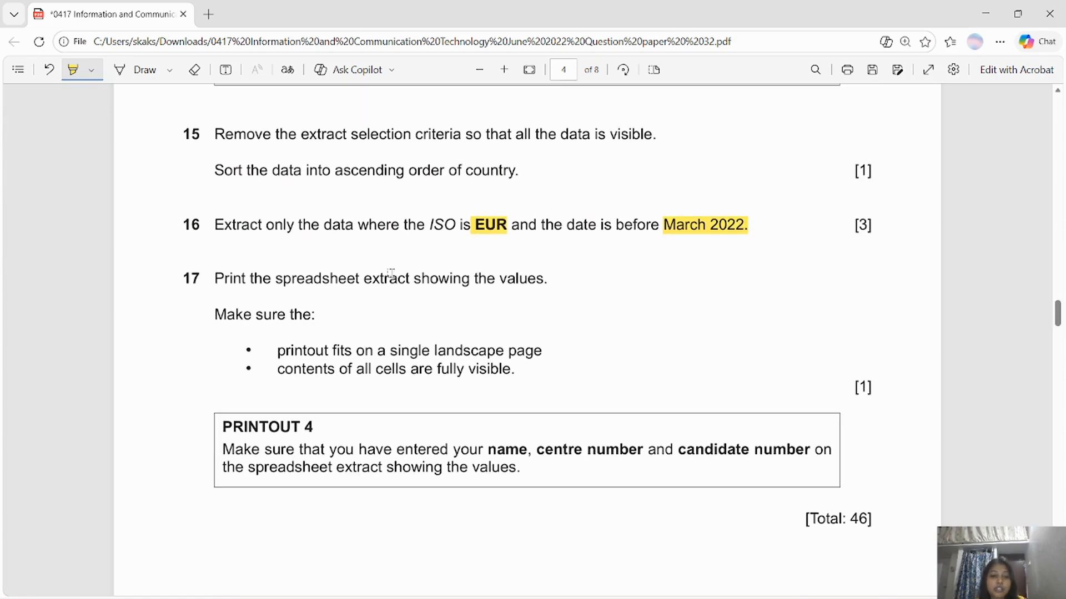
{"action": "left_click_drag", "start_coordinate": [499, 278], "coordinate": [544, 278]}
{"action": "mouse_move", "coordinate": [435, 351]}
{"action": "left_mouse_down"}
{"action": "mouse_move", "coordinate": [542, 351]}
{"action": "mouse_move", "coordinate": [516, 369]}
{"action": "left_mouse_up"}
{"action": "key", "text": "alt+Tab"}
Print the three-row EUR extract with Microsoft Print to PDF as 'Task 2 step 15.pdf'.
{"action": "left_click", "coordinate": [21, 53]}
{"action": "left_click", "coordinate": [80, 328]}
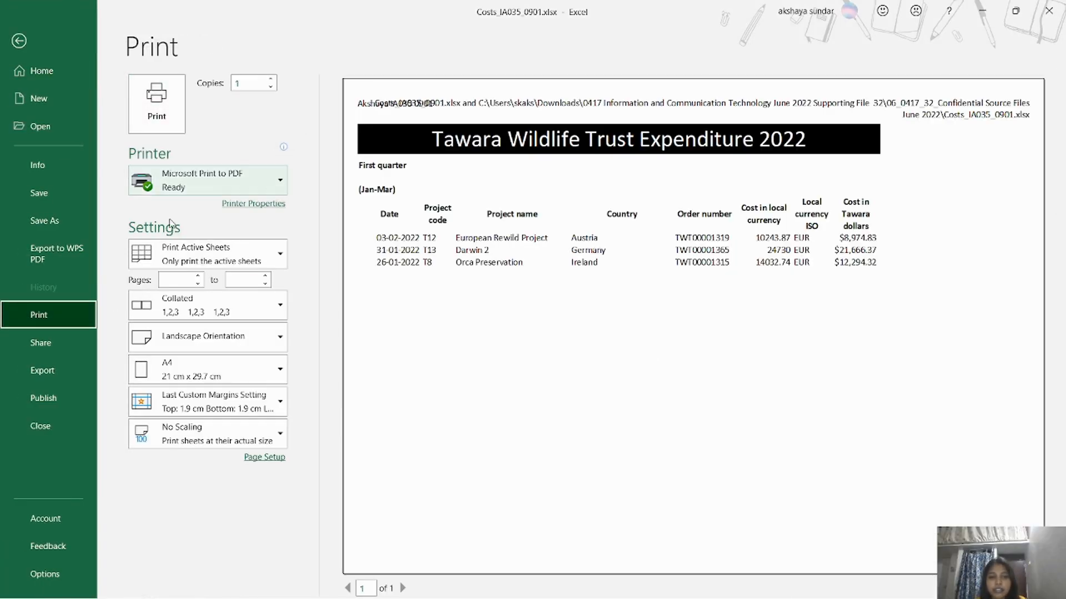
{"action": "left_click", "coordinate": [157, 103]}
{"action": "left_click", "coordinate": [662, 353]}
{"action": "left_click", "coordinate": [624, 453]}
{"action": "key", "text": "Left"}
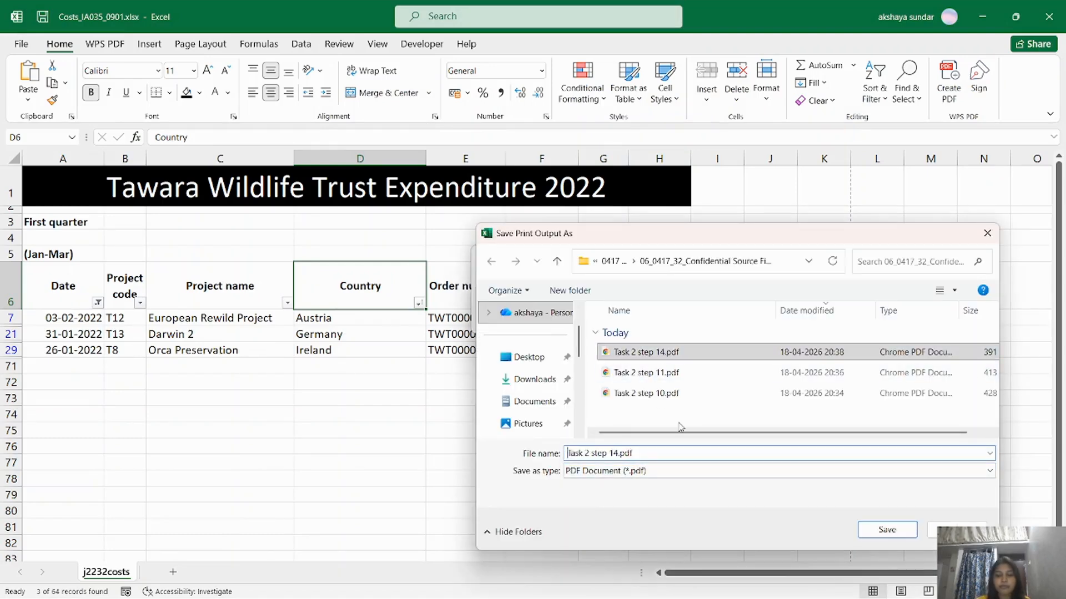
{"action": "key", "text": "BackSpace"}
{"action": "type", "text": "5"}
{"action": "key", "text": "Return"}
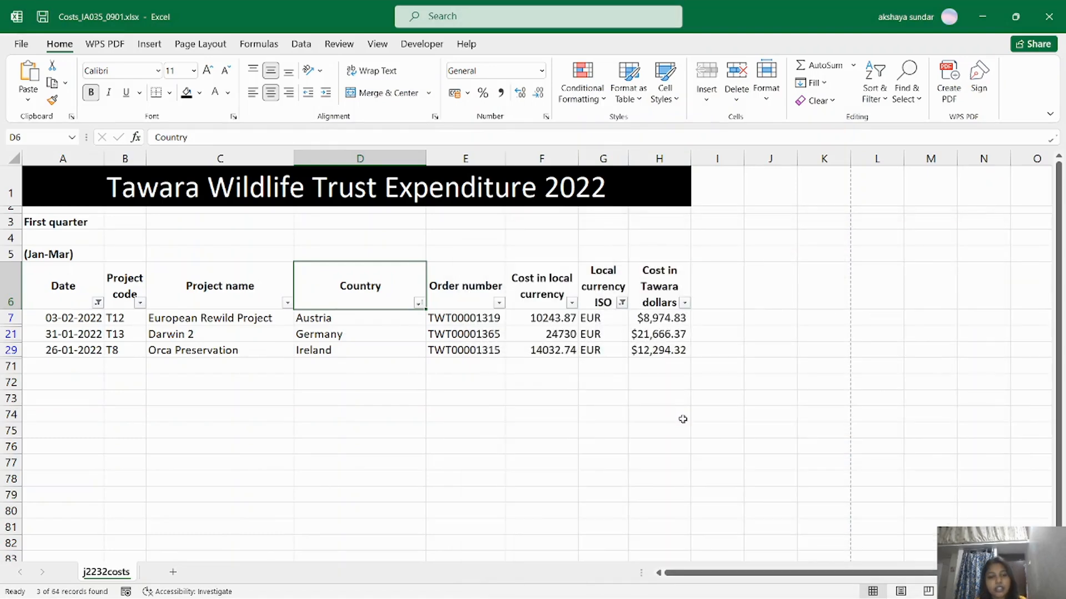
Reset the Date column filter to Select All so every date shows.
{"action": "key", "text": "alt+Tab"}
{"action": "scroll", "coordinate": [1058, 326], "scroll_direction": "down", "scroll_amount": 3}
{"action": "scroll", "coordinate": [1059, 327], "scroll_direction": "down", "scroll_amount": 3}
{"action": "scroll", "coordinate": [1058, 328], "scroll_direction": "up", "scroll_amount": 5}
{"action": "key", "text": "alt+Tab"}
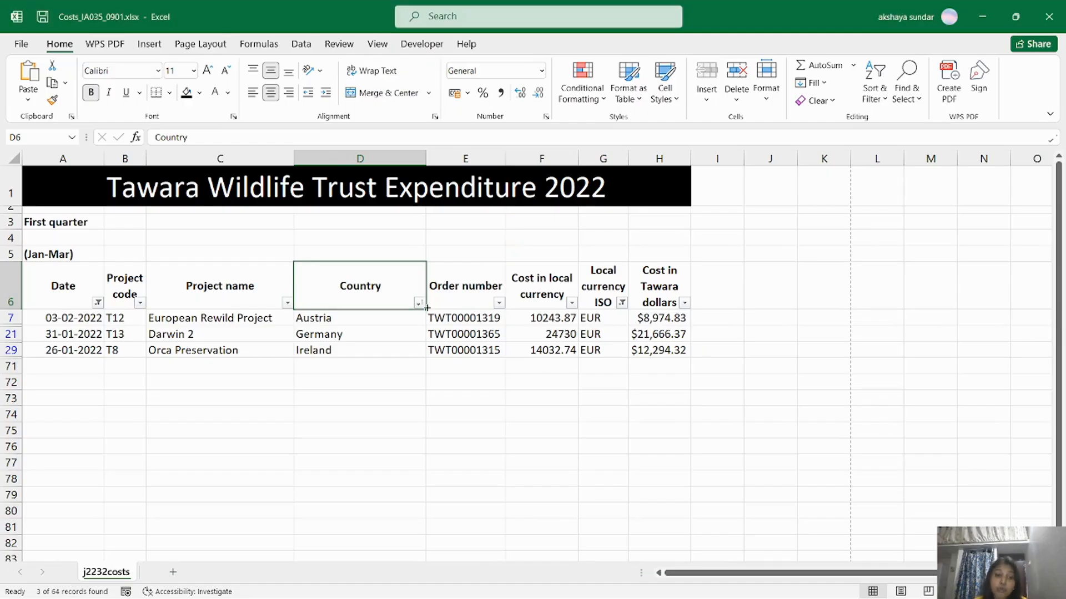
{"action": "left_click", "coordinate": [98, 303]}
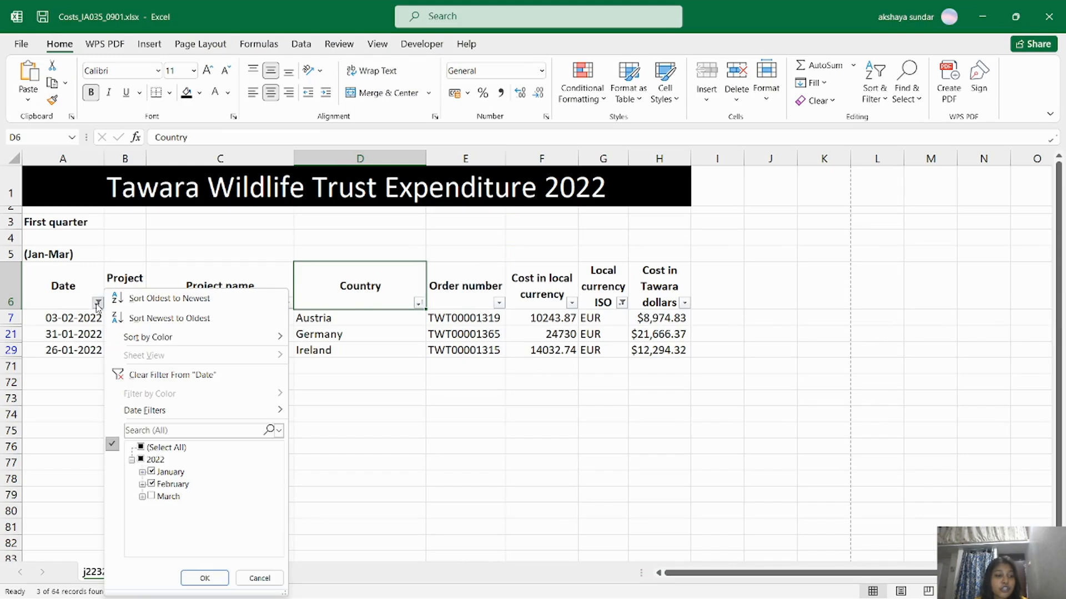
{"action": "left_click", "coordinate": [141, 448]}
{"action": "left_click", "coordinate": [204, 578]}
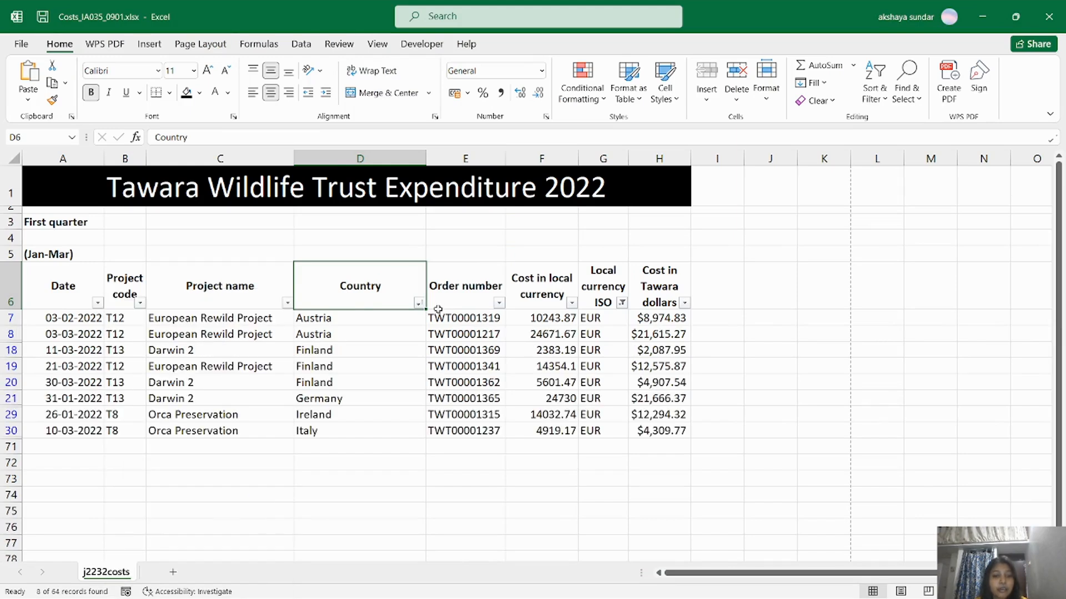
Reset the Local currency ISO filter to Select All, leaving the Country filter unchanged.
{"action": "left_click", "coordinate": [418, 304]}
{"action": "left_click", "coordinate": [266, 159]}
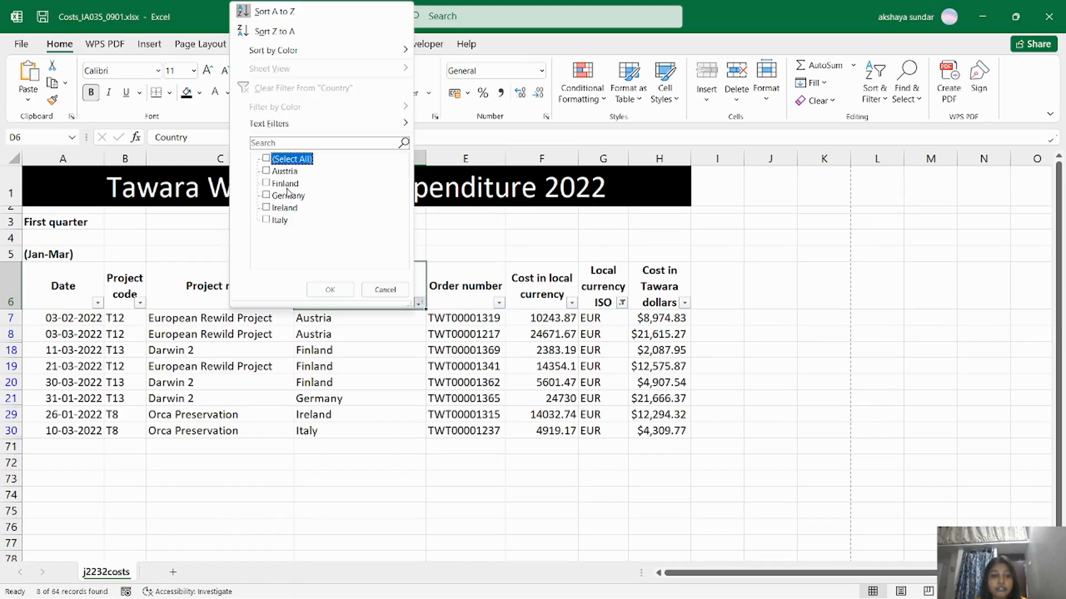
{"action": "left_click", "coordinate": [385, 290]}
{"action": "left_click", "coordinate": [622, 303]}
{"action": "left_click", "coordinate": [470, 159]}
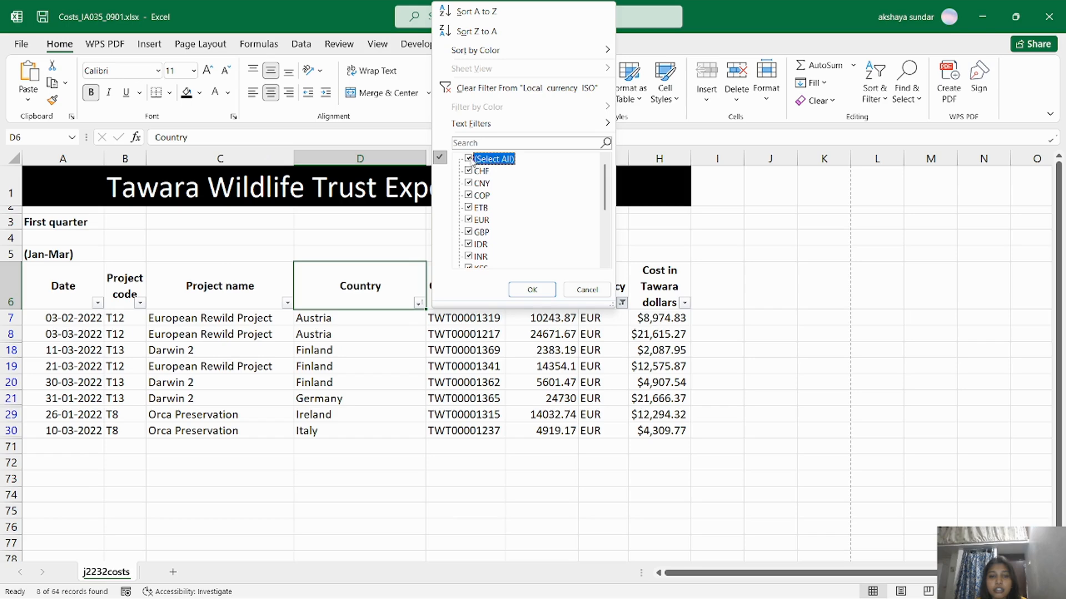
{"action": "left_click", "coordinate": [532, 289]}
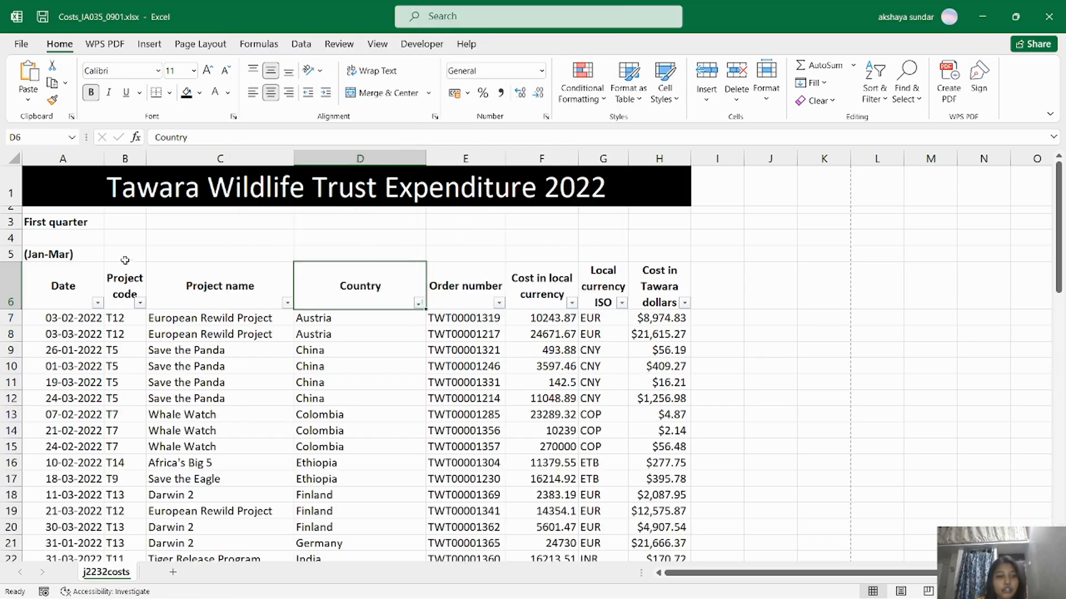
Turn filtering off on header row A6:H6, then select G7 to inspect its formula.
{"action": "left_click_drag", "start_coordinate": [61, 285], "coordinate": [660, 285]}
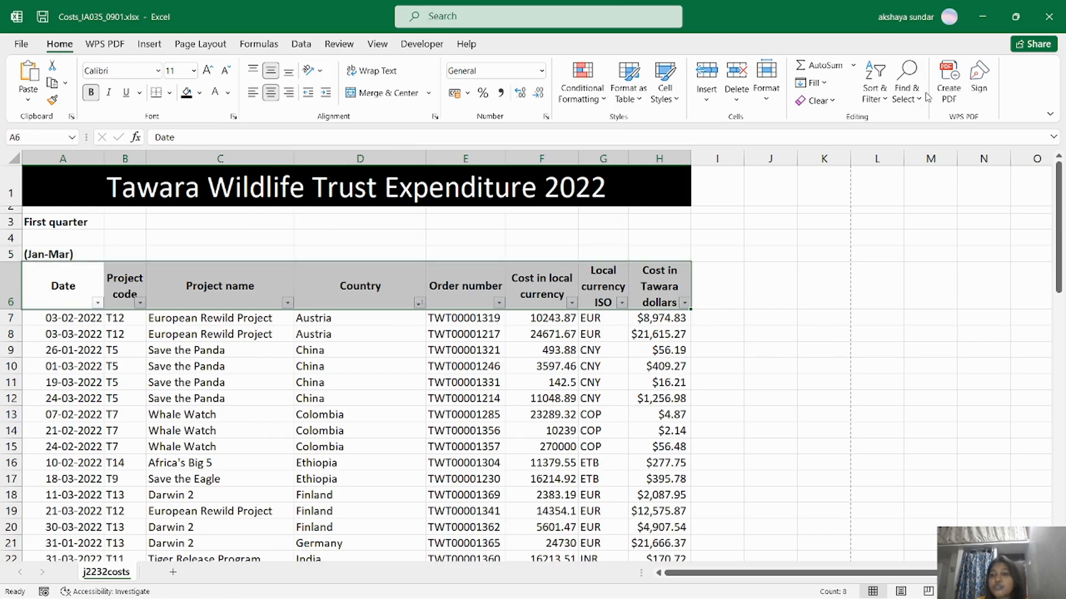
{"action": "left_click", "coordinate": [875, 88]}
{"action": "left_click", "coordinate": [897, 181]}
{"action": "left_click", "coordinate": [558, 317]}
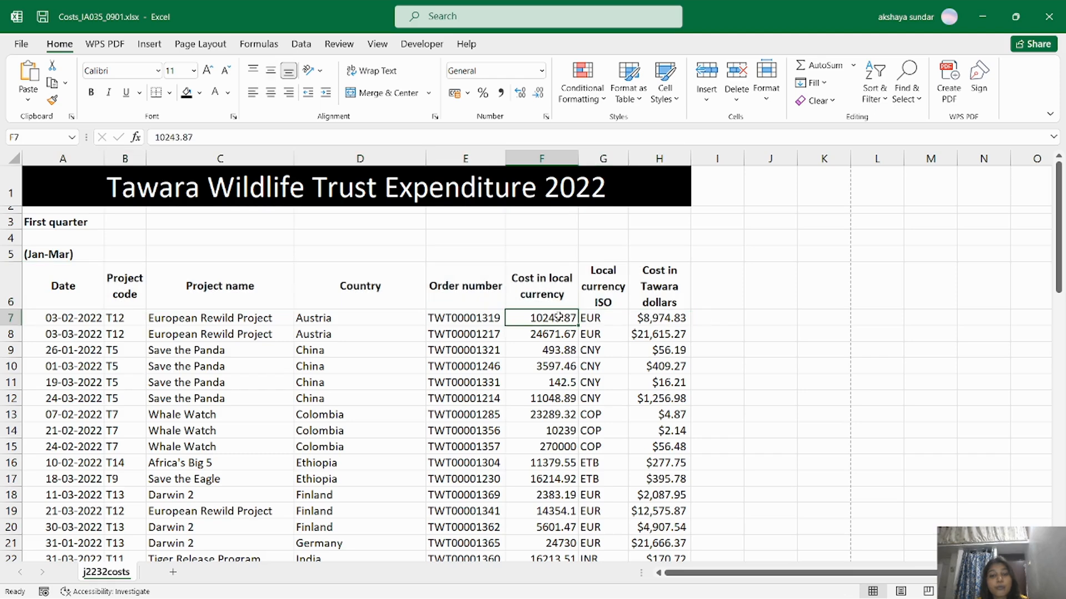
{"action": "left_click", "coordinate": [606, 319]}
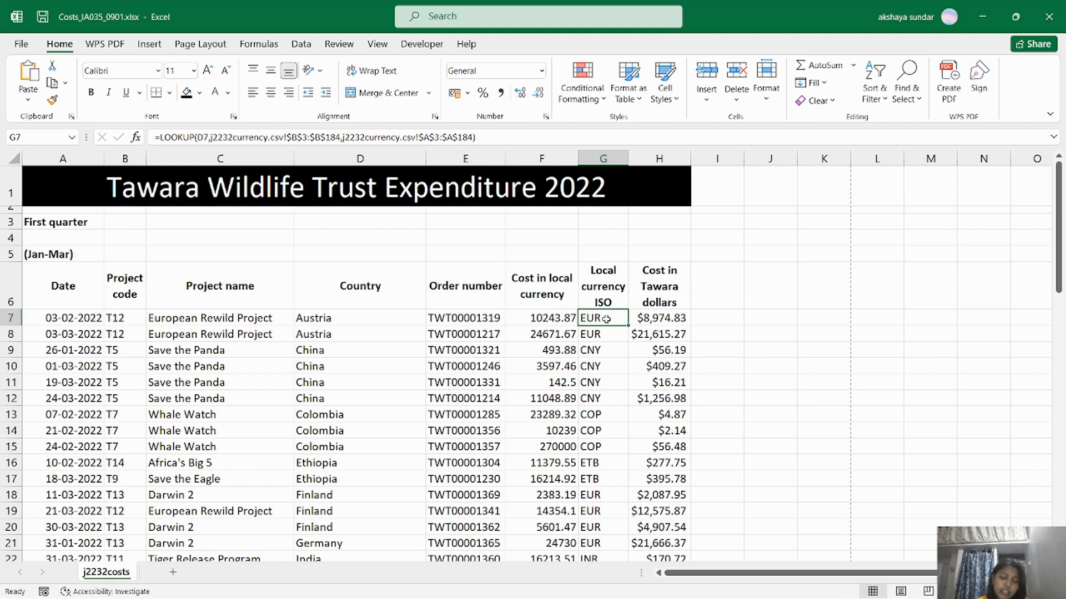
Delete the whole LOOKUP formula from G7 in the formula bar.
{"action": "left_click", "coordinate": [811, 332]}
{"action": "key", "text": "alt+Tab"}
{"action": "key", "text": "alt+Tab"}
{"action": "left_click", "coordinate": [613, 320]}
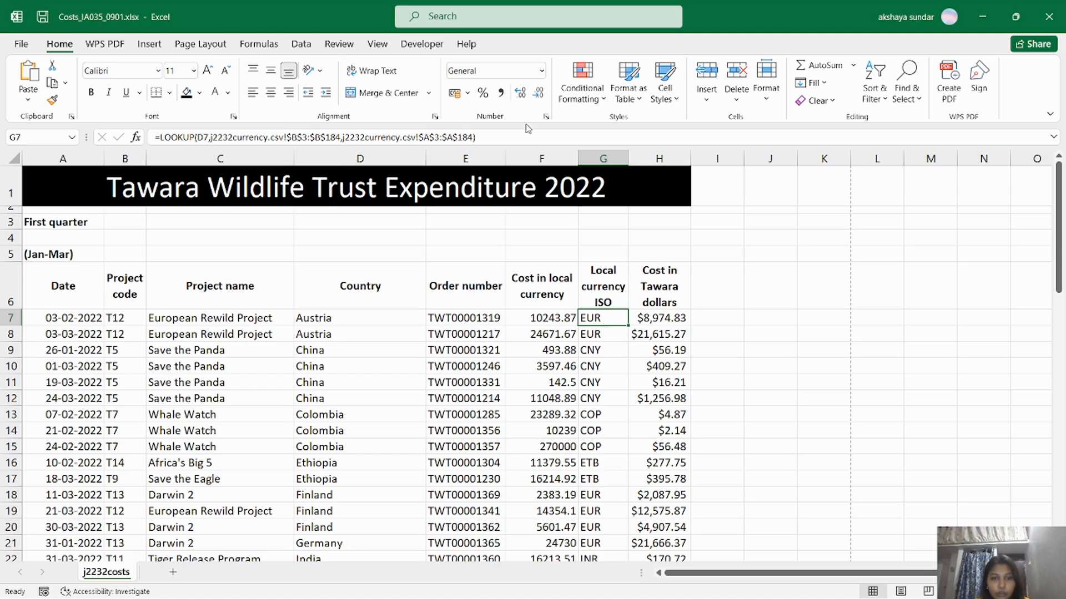
{"action": "left_click_drag", "start_coordinate": [511, 136], "coordinate": [107, 141]}
{"action": "key", "text": "BackSpace"}
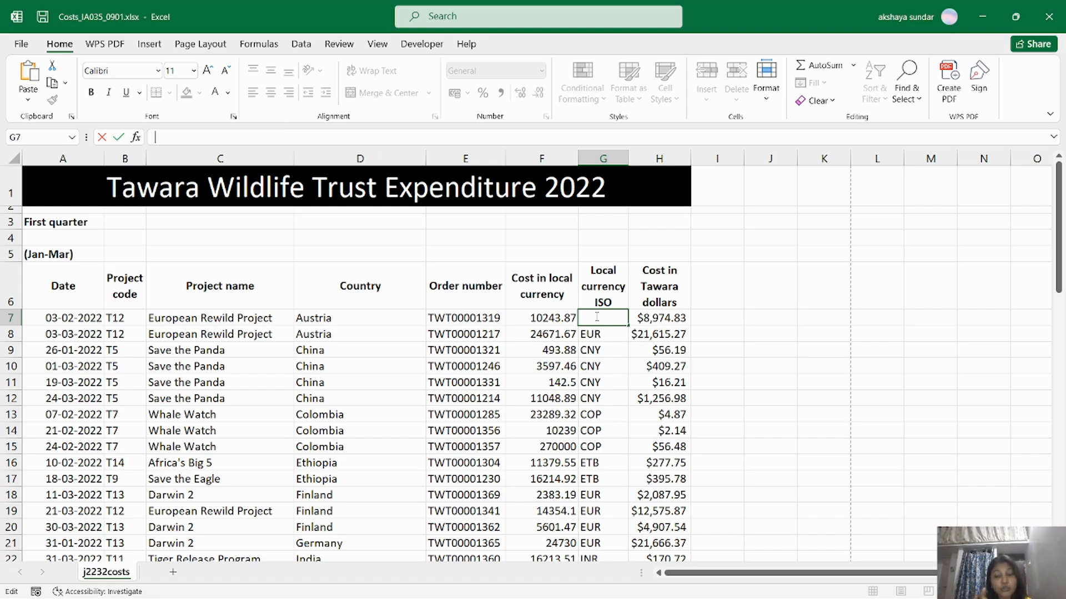
Start an =INDEX formula in G7 using the array form in Function Arguments.
{"action": "type", "text": "=index"}
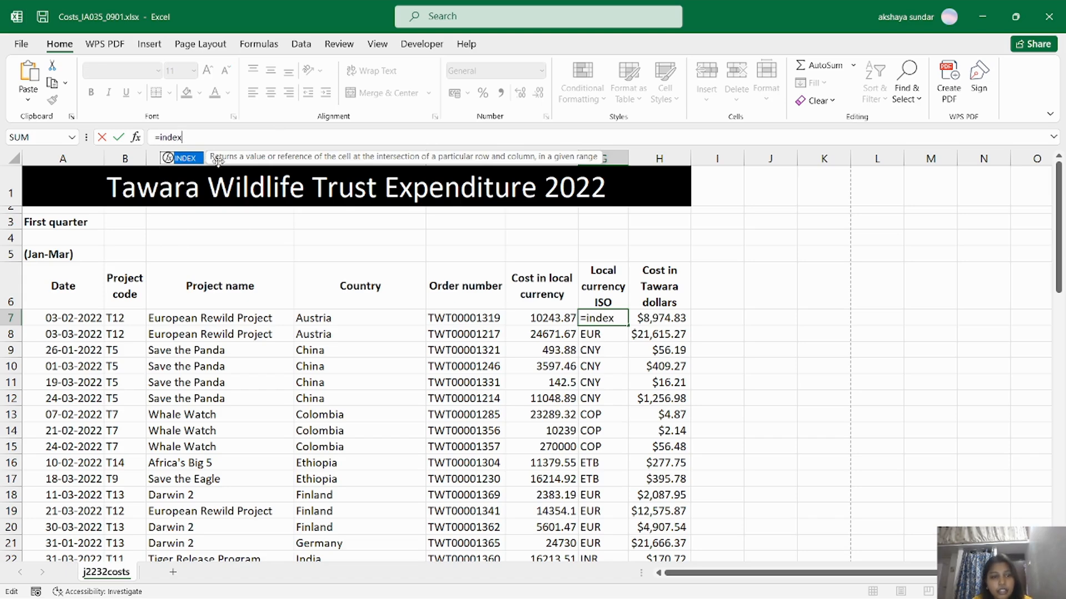
{"action": "double_click", "coordinate": [179, 160]}
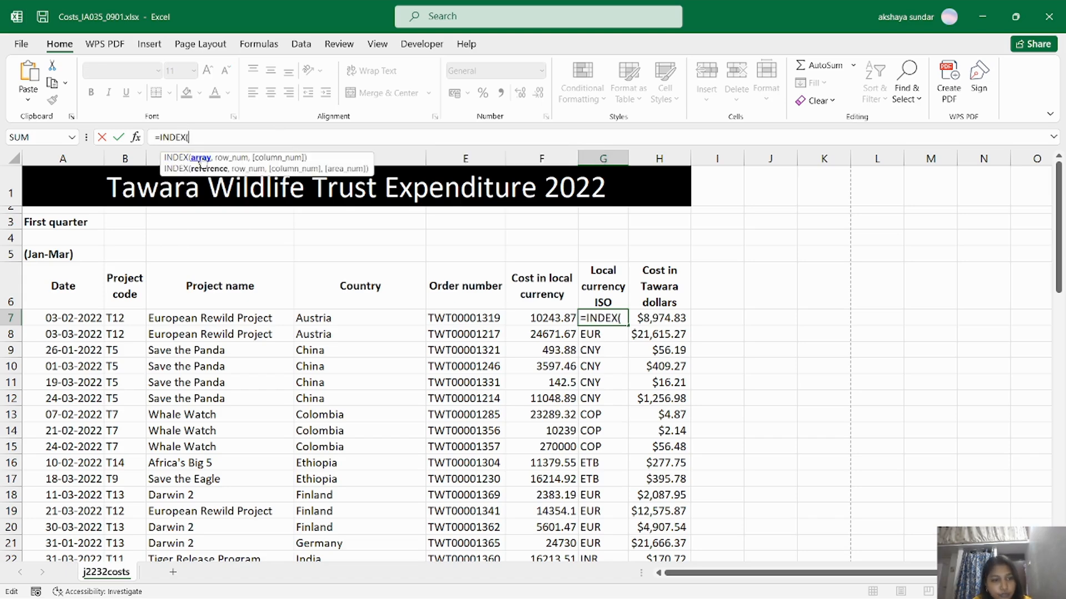
{"action": "left_click", "coordinate": [180, 160]}
{"action": "left_click", "coordinate": [134, 137]}
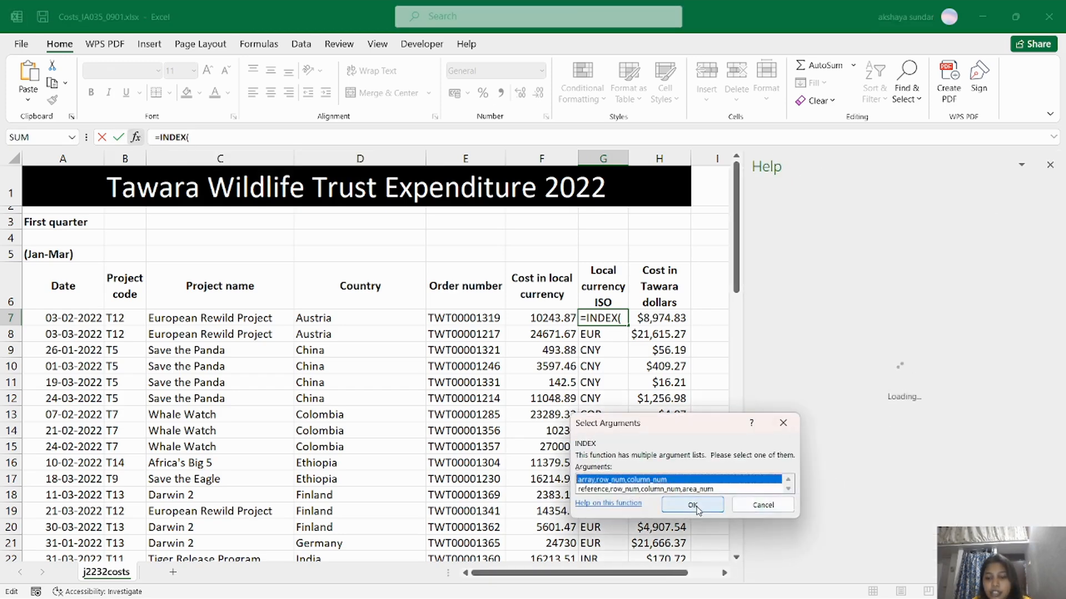
{"action": "left_click", "coordinate": [1050, 166]}
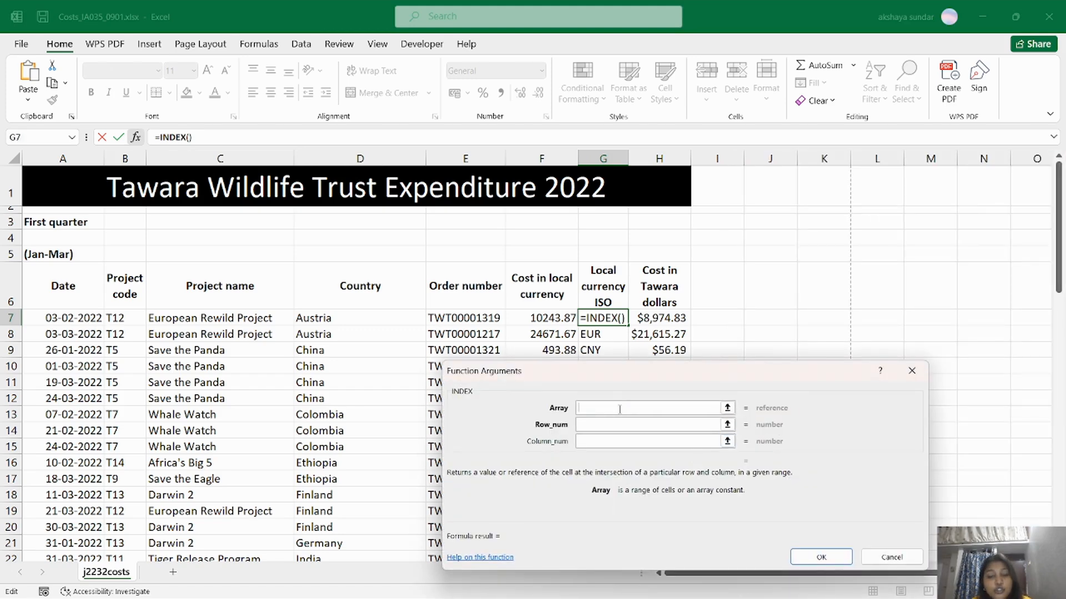
{"action": "left_click_drag", "start_coordinate": [627, 375], "coordinate": [627, 362]}
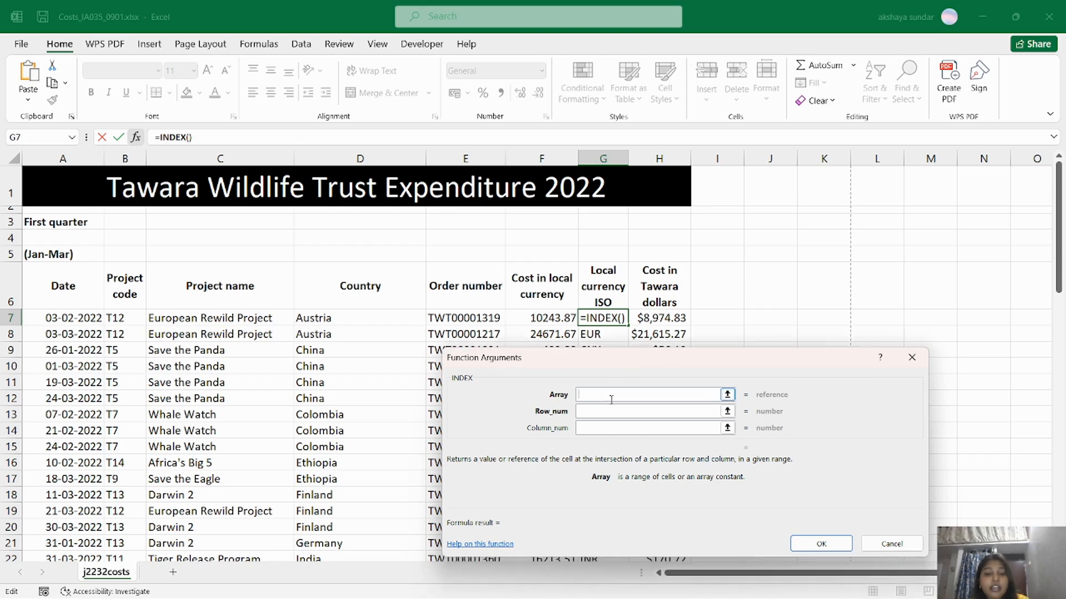
Set INDEX's Array to j2232currency!$A$3:$D$184, leave Row_num empty, and confirm.
{"action": "key", "text": "alt+Tab"}
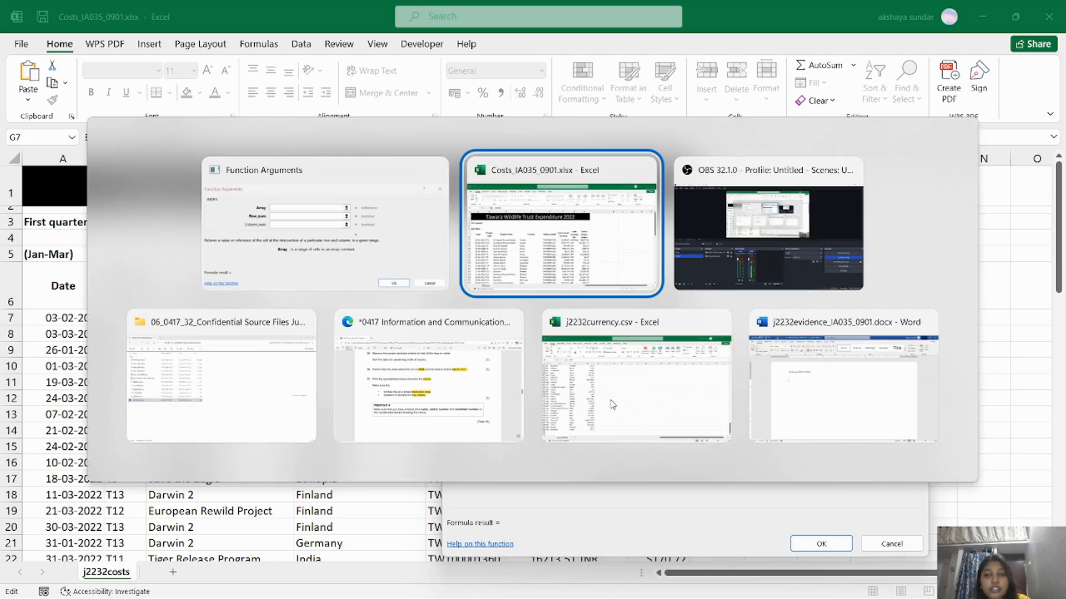
{"action": "key", "text": "alt+Tab"}
{"action": "key", "text": "alt+Tab"}
{"action": "key", "text": "alt+Tab"}
{"action": "key", "text": "alt+Tab"}
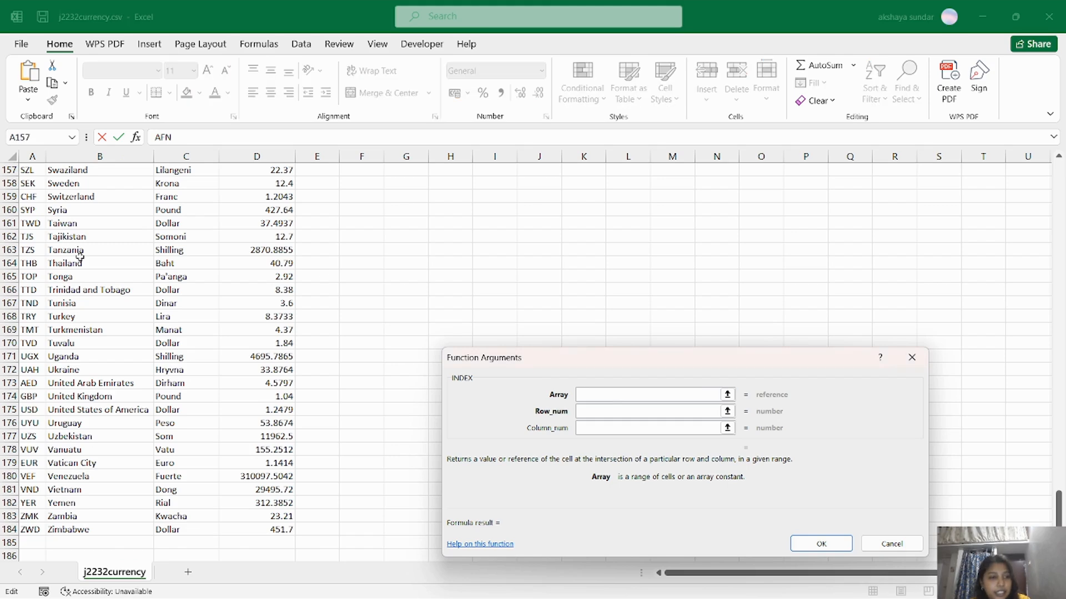
{"action": "scroll", "coordinate": [79, 256], "scroll_direction": "up", "scroll_amount": 20}
{"action": "left_click_drag", "start_coordinate": [30, 203], "coordinate": [264, 530]}
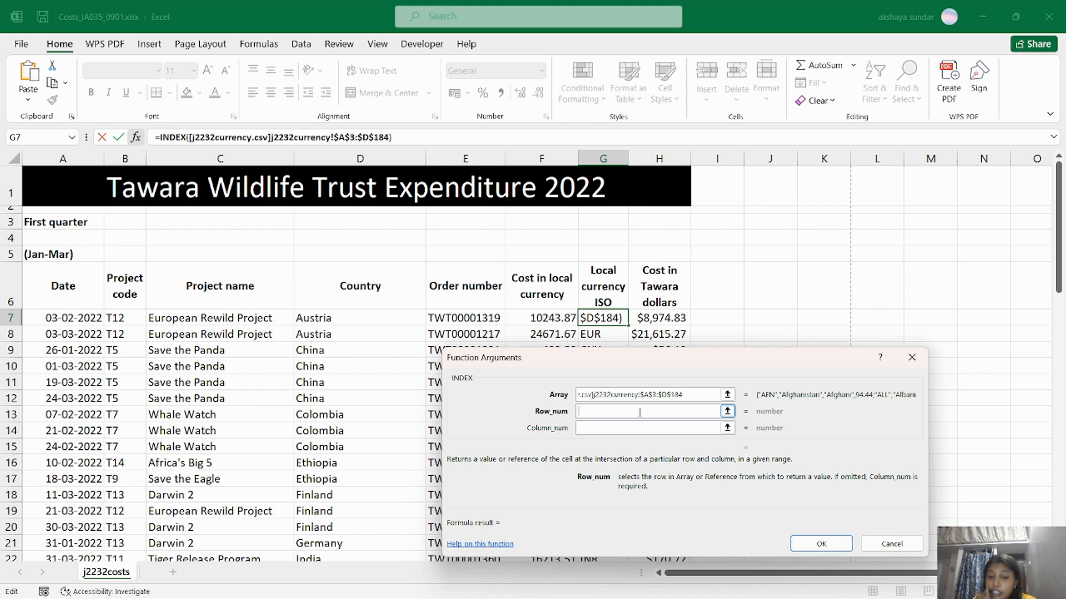
{"action": "type", "text": "Math"}
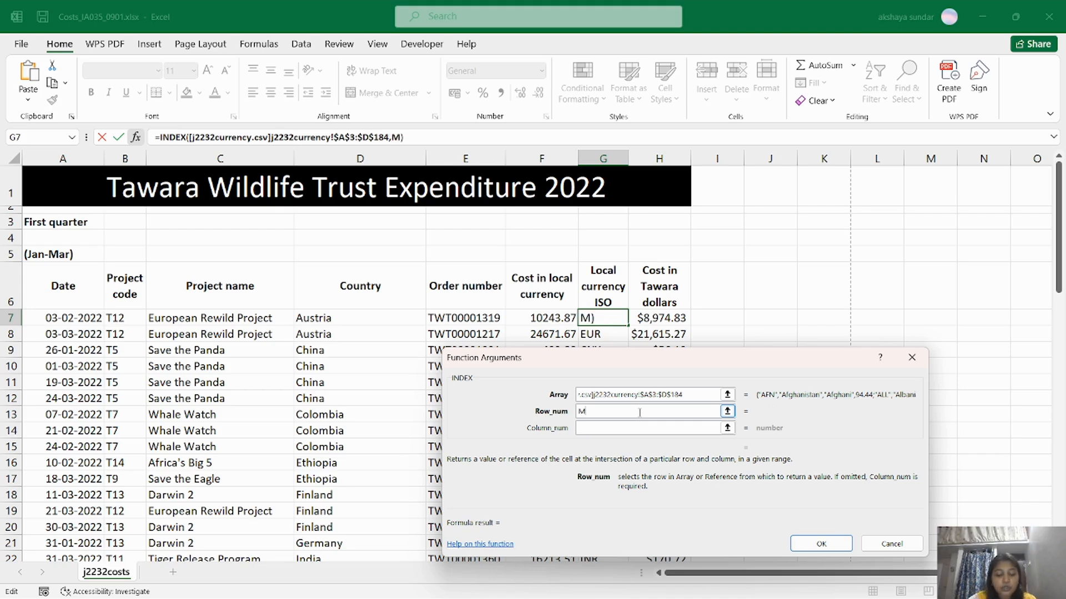
{"action": "key", "text": "BackSpace"}
{"action": "key", "text": "BackSpace"}
{"action": "key", "text": "BackSpace"}
{"action": "key", "text": "BackSpace"}
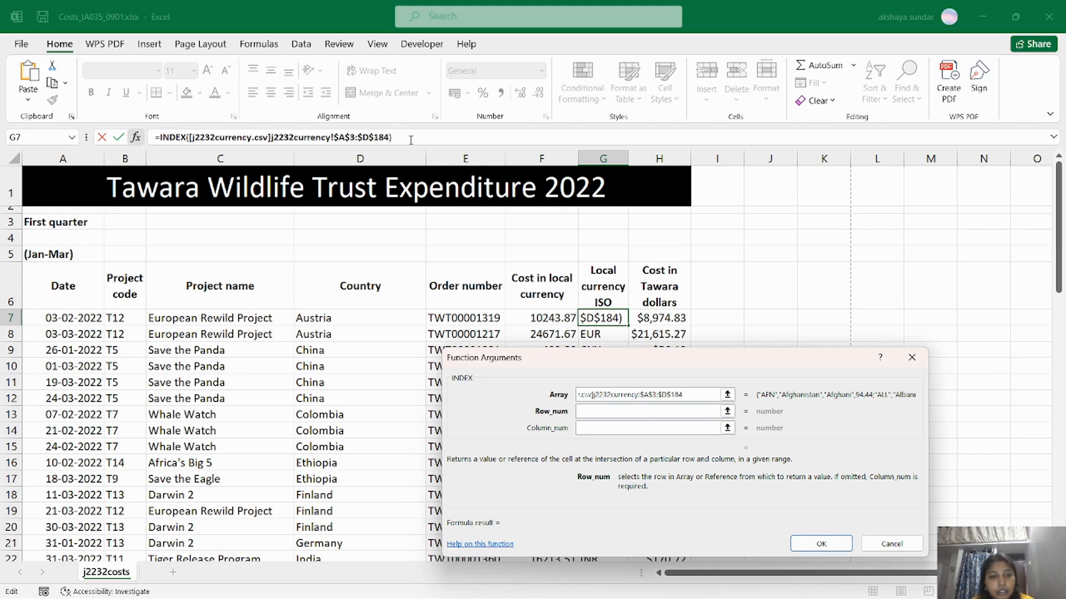
{"action": "left_click", "coordinate": [390, 138]}
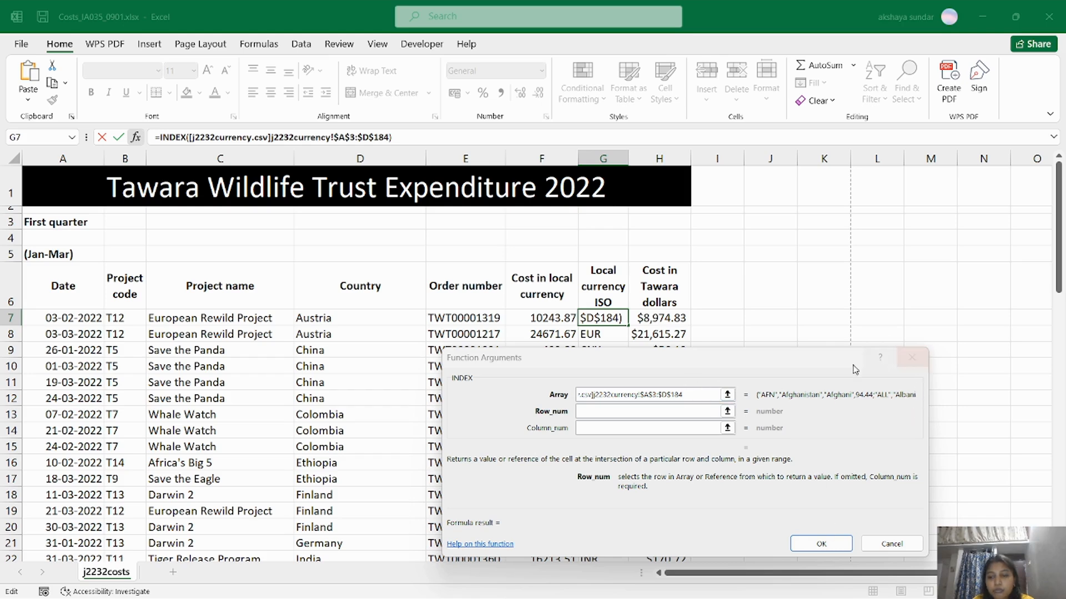
{"action": "left_click", "coordinate": [613, 318]}
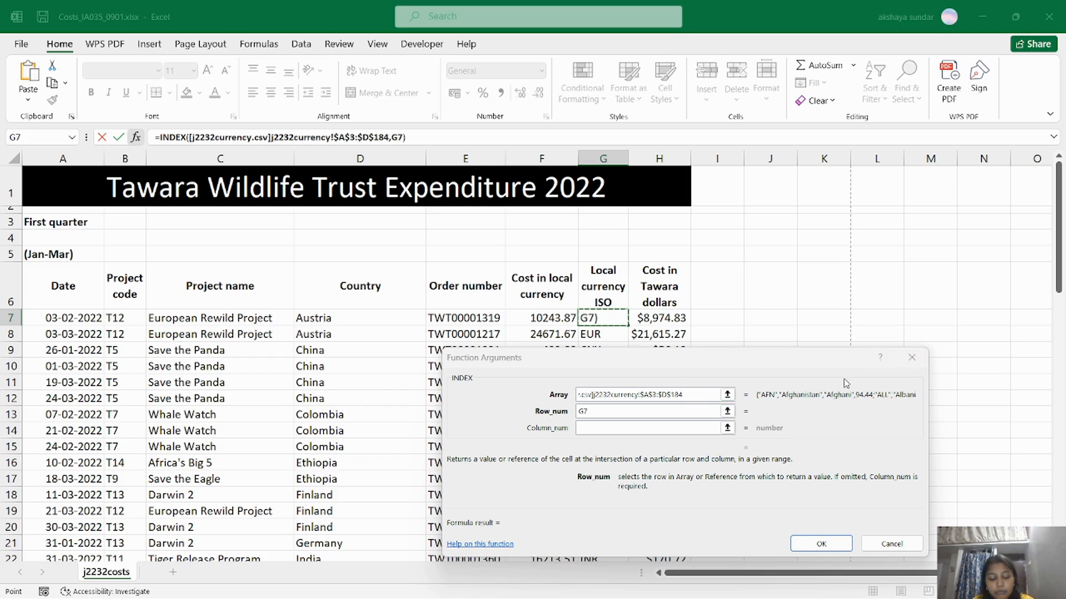
{"action": "left_click", "coordinate": [651, 413]}
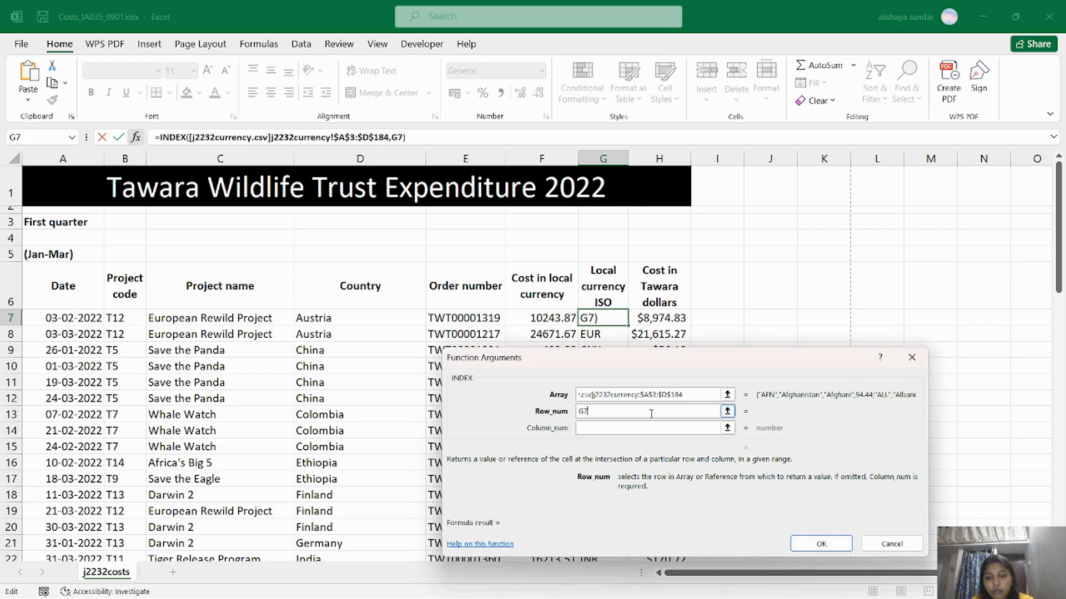
{"action": "key", "text": "BackSpace"}
{"action": "key", "text": "BackSpace"}
{"action": "left_click", "coordinate": [820, 544]}
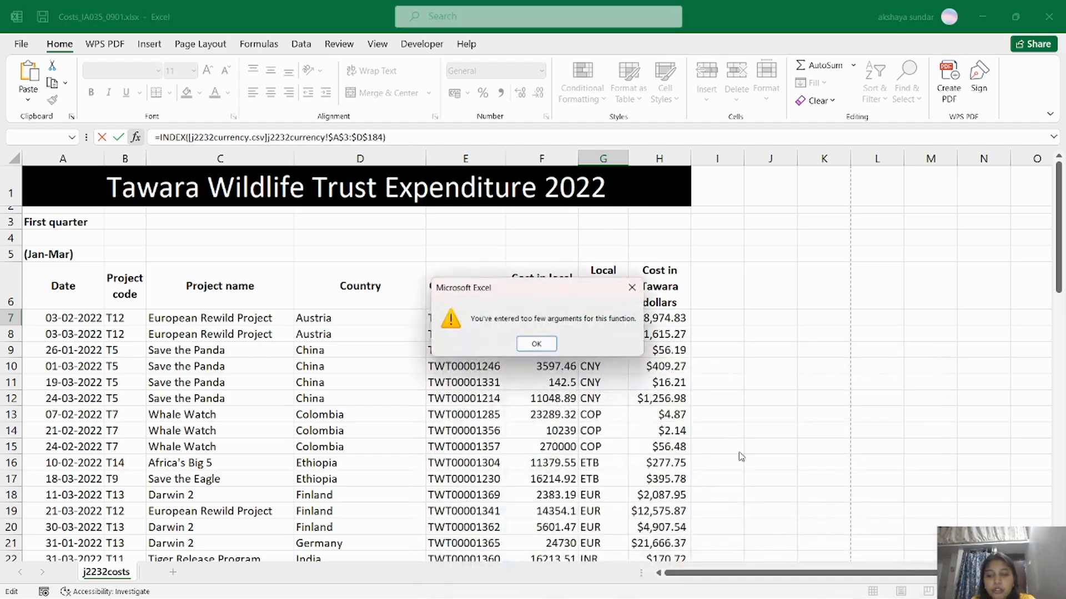
Dismiss the warning and insert MATCH after $D$184 as INDEX's row number.
{"action": "left_click", "coordinate": [537, 344]}
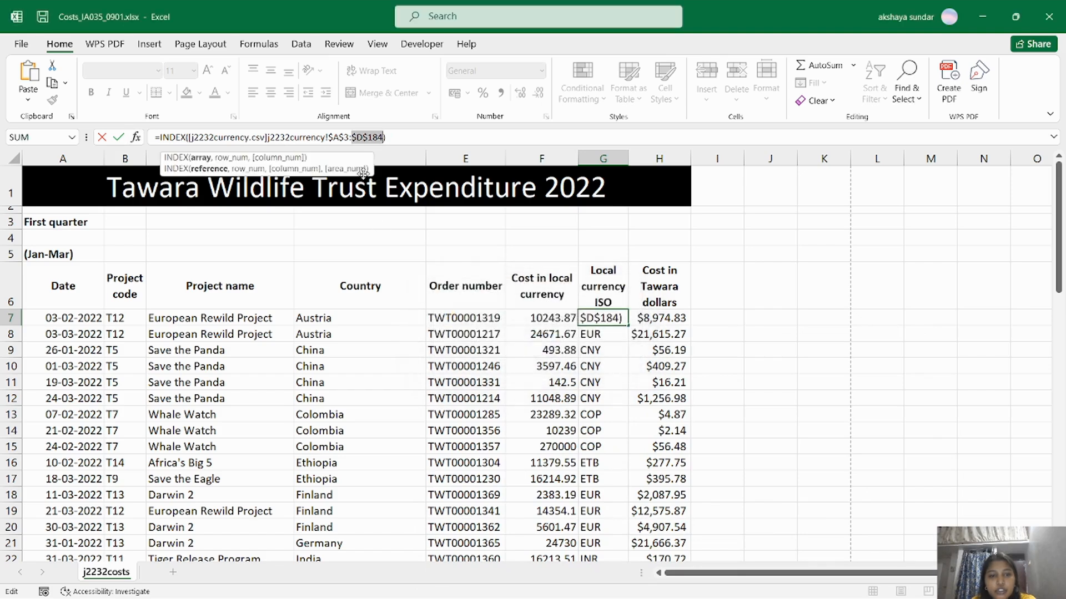
{"action": "left_click", "coordinate": [384, 138]}
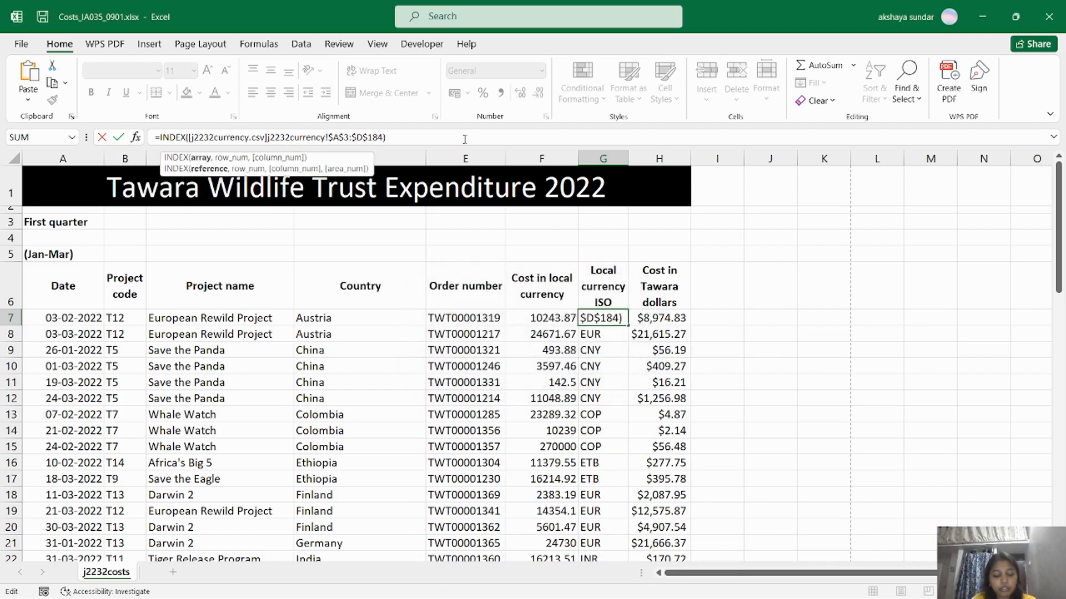
{"action": "type", "text": "match"}
{"action": "key", "text": "BackSpace"}
{"action": "key", "text": "BackSpace"}
{"action": "key", "text": "BackSpace"}
{"action": "key", "text": "BackSpace"}
{"action": "key", "text": "BackSpace"}
{"action": "type", "text": ",match"}
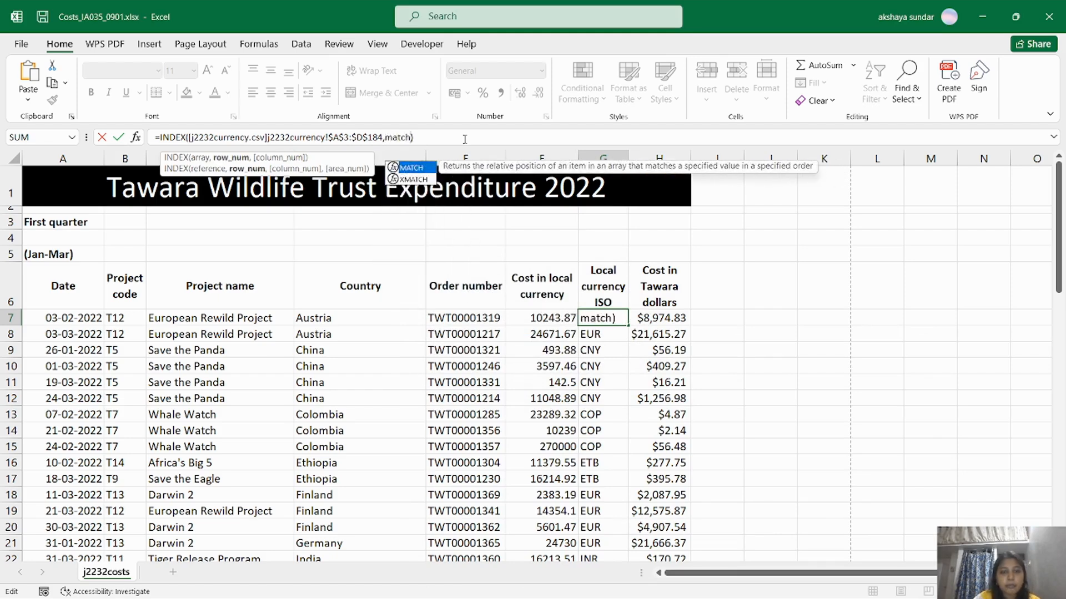
{"action": "double_click", "coordinate": [419, 169]}
Set MATCH to look up D7 in j2232currency!$B$3:$B$184 with match type 0, accepting Excel's correction.
{"action": "left_click", "coordinate": [135, 138]}
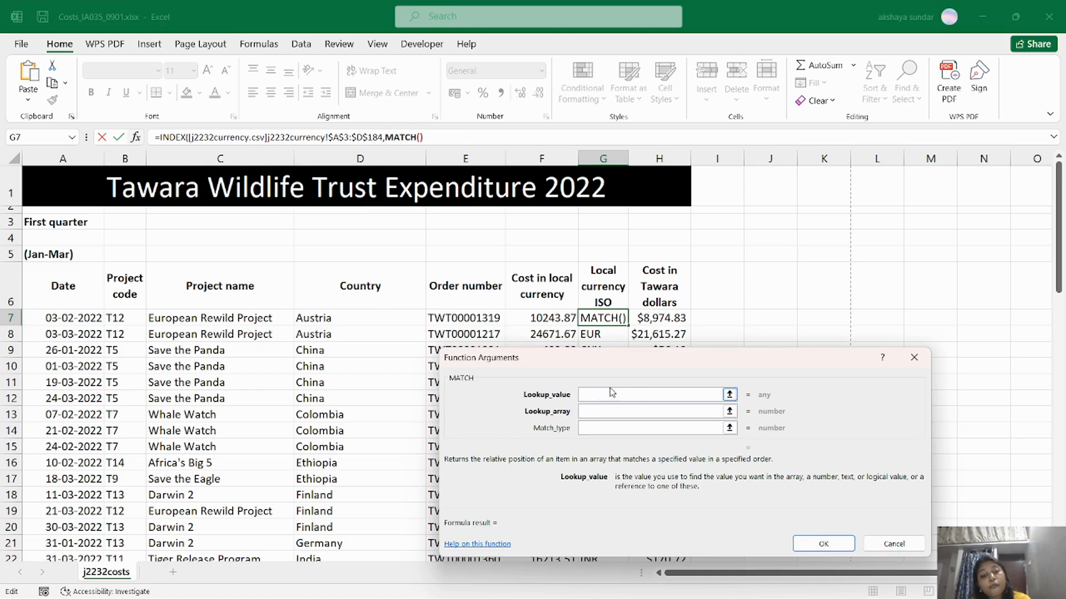
{"action": "left_click", "coordinate": [344, 319]}
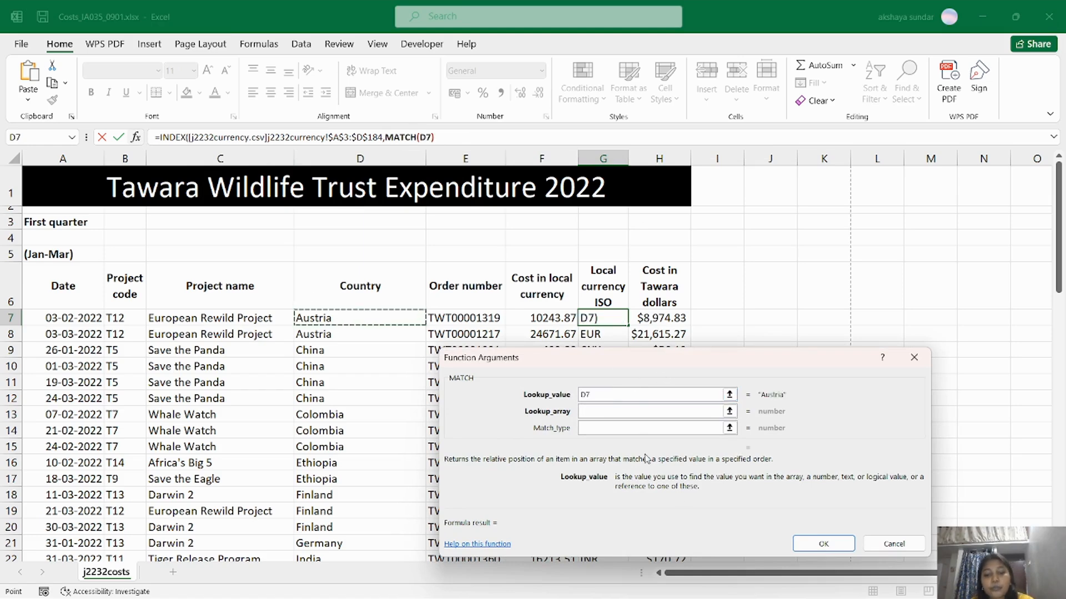
{"action": "left_click", "coordinate": [626, 411]}
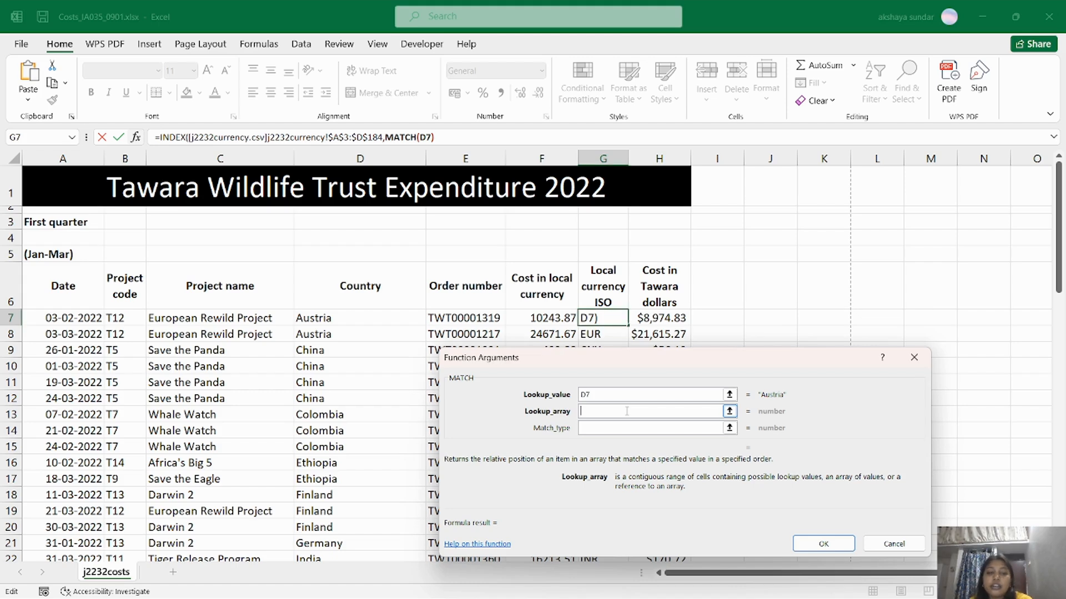
{"action": "key", "text": "alt+Tab"}
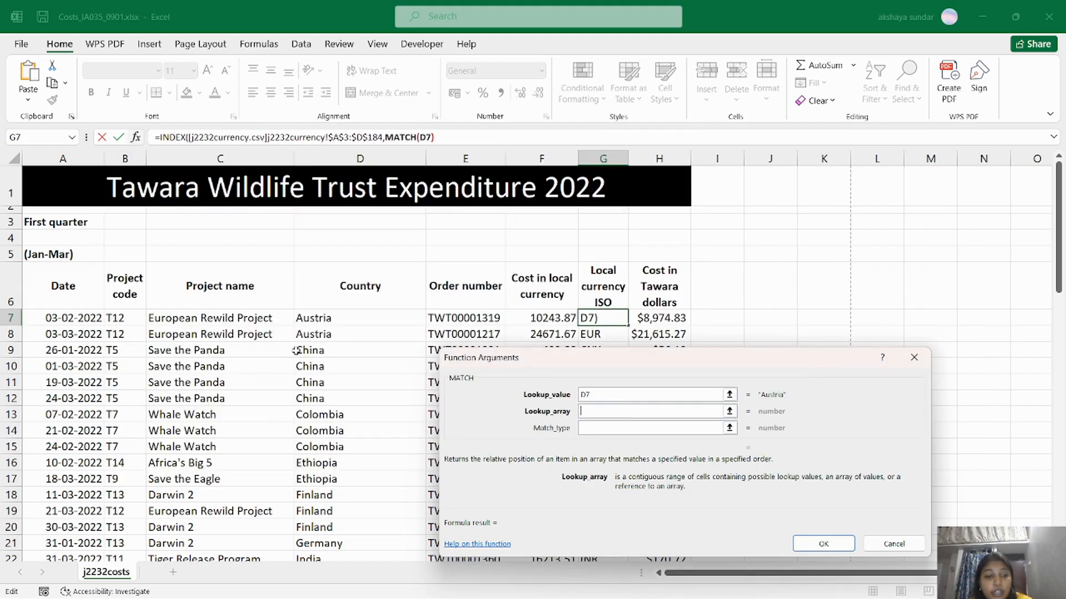
{"action": "key", "text": "alt+Tab"}
{"action": "key", "text": "Tab"}
{"action": "key", "text": "Tab"}
{"action": "key", "text": "Tab"}
{"action": "key", "text": "Tab"}
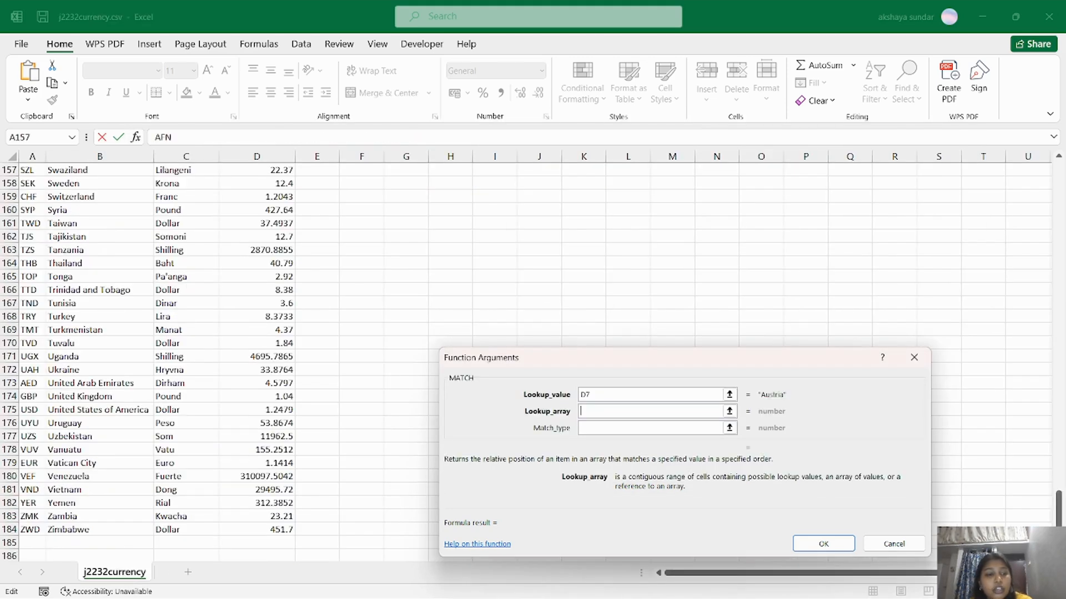
{"action": "scroll", "coordinate": [33, 239], "scroll_direction": "up", "scroll_amount": 20}
{"action": "left_click_drag", "start_coordinate": [87, 199], "coordinate": [95, 506]}
{"action": "scroll", "coordinate": [116, 460], "scroll_direction": "up", "scroll_amount": 20}
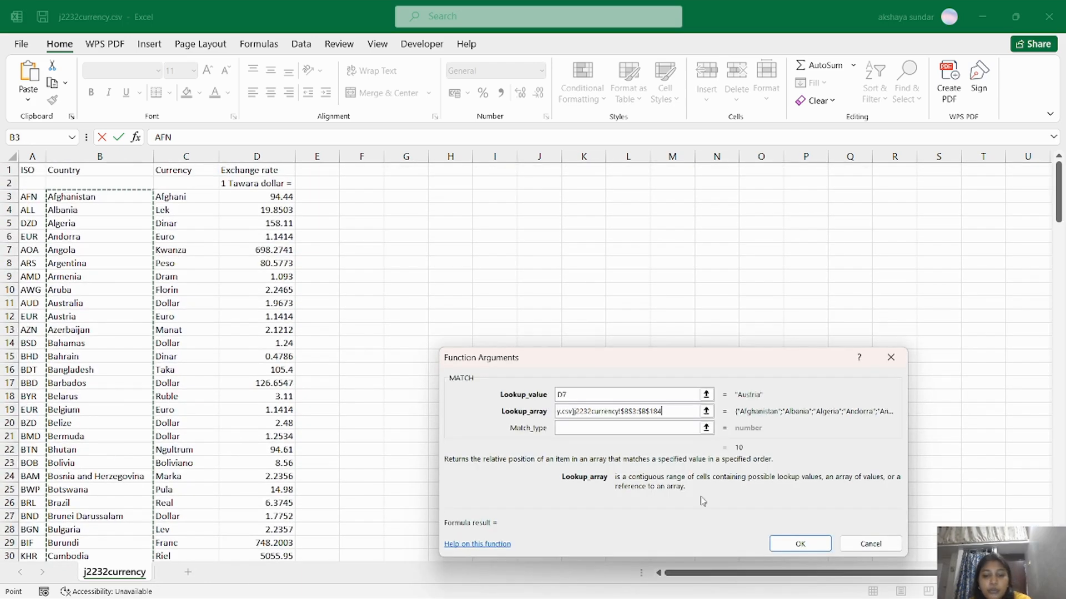
{"action": "left_click", "coordinate": [605, 428]}
{"action": "type", "text": "0"}
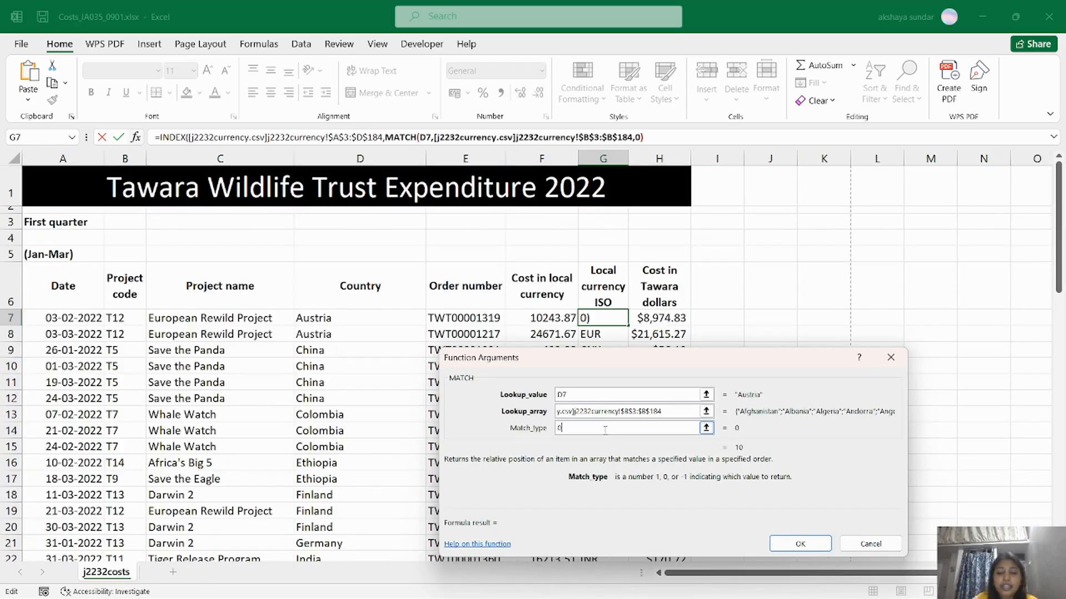
{"action": "left_click", "coordinate": [797, 544]}
{"action": "left_click", "coordinate": [508, 361]}
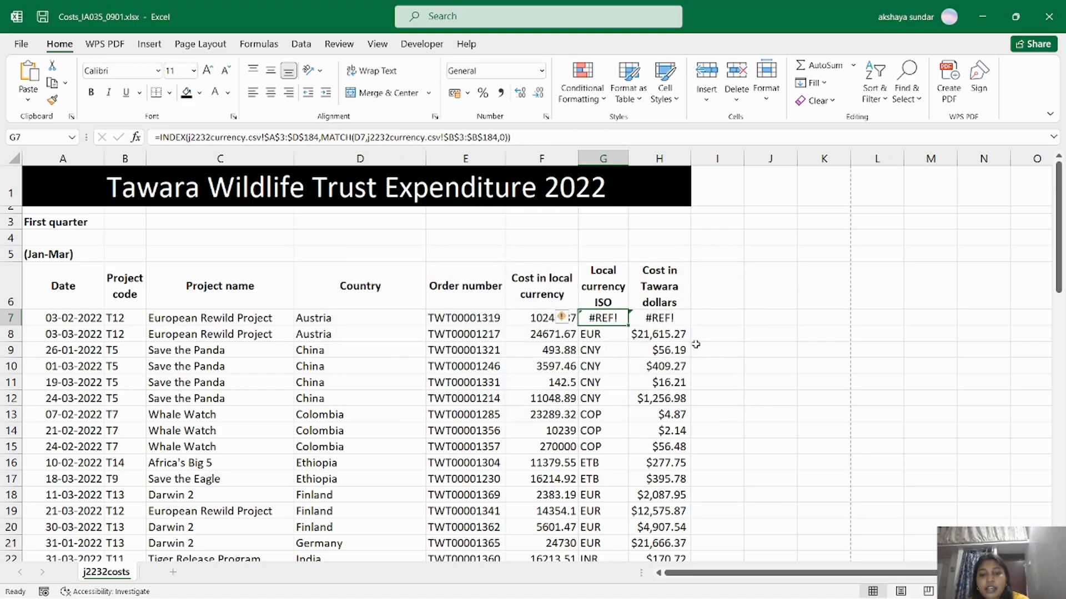
Append ,1 after the MATCH in G7's formula so it returns EUR for Austria.
{"action": "left_click", "coordinate": [510, 137]}
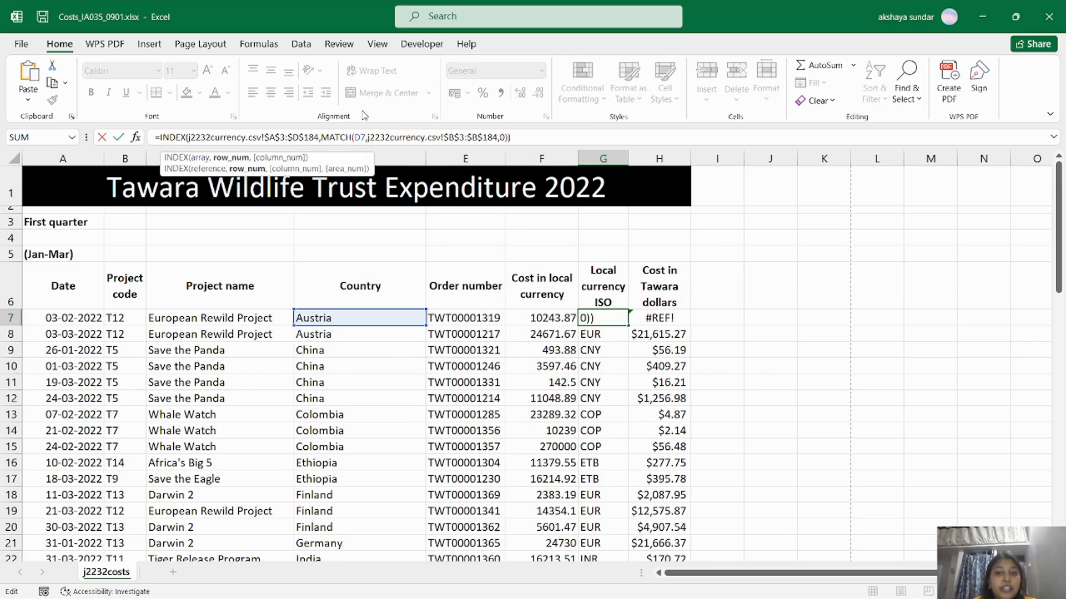
{"action": "key", "text": "alt+Tab"}
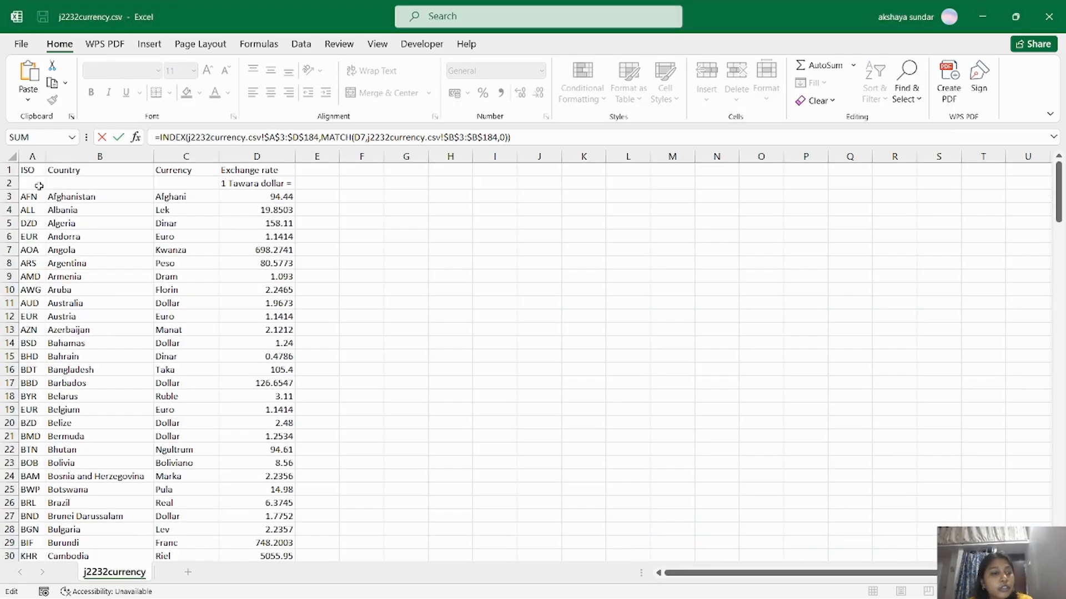
{"action": "left_click", "coordinate": [33, 157]}
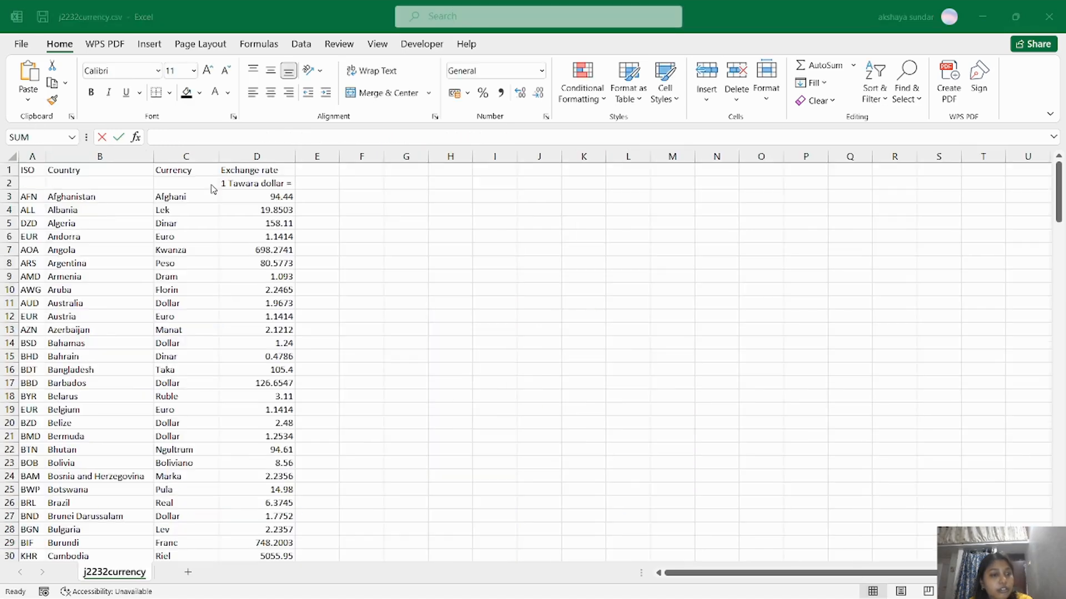
{"action": "key", "text": "alt+Tab"}
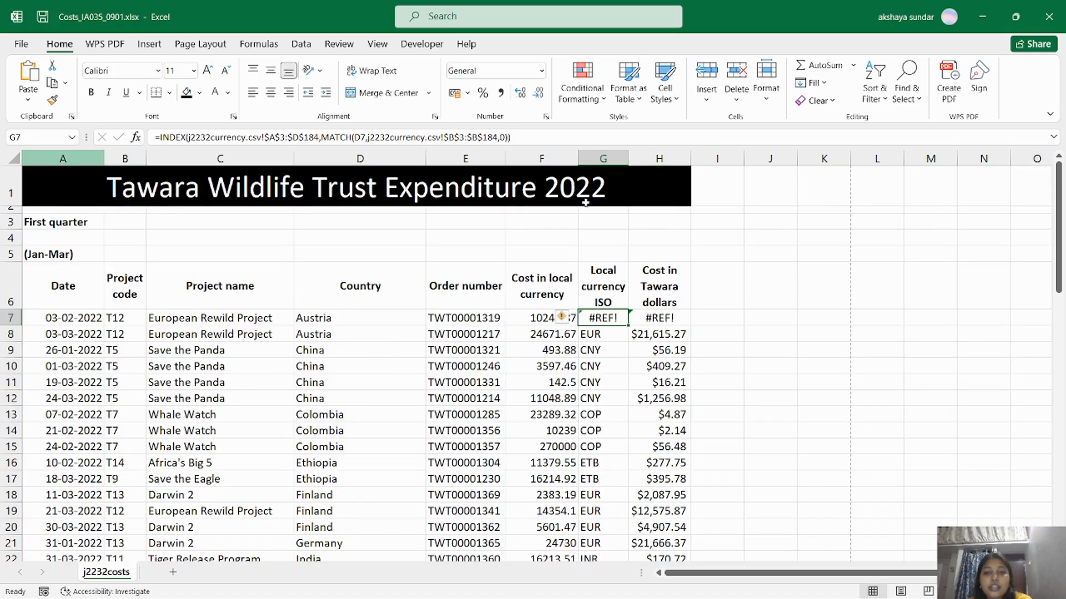
{"action": "left_click", "coordinate": [504, 137]}
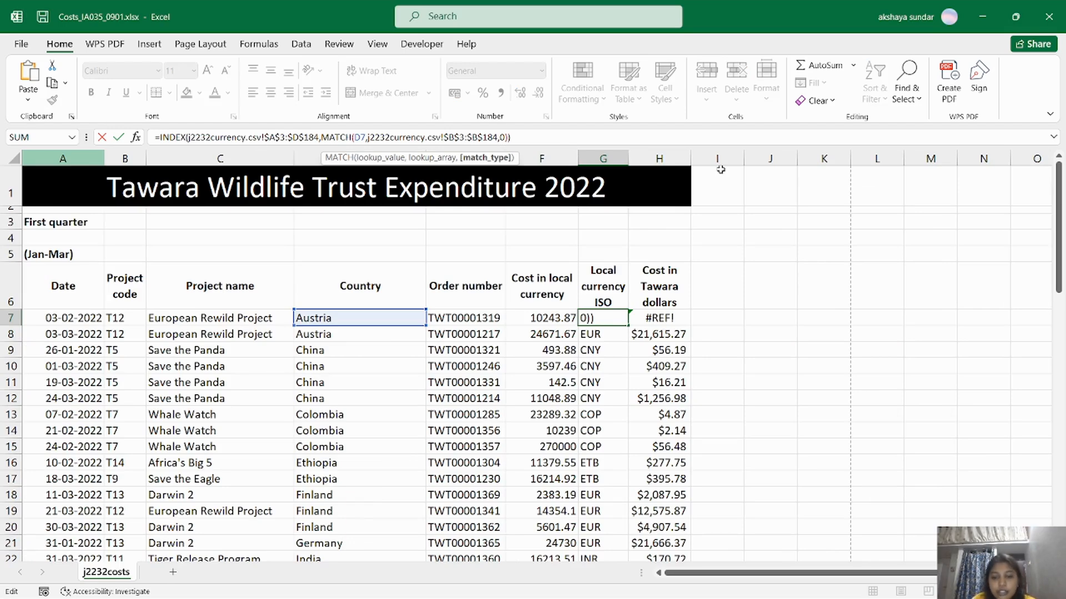
{"action": "key", "text": "BackSpace"}
{"action": "type", "text": "0"}
{"action": "key", "text": "BackSpace"}
{"action": "type", "text": "0"}
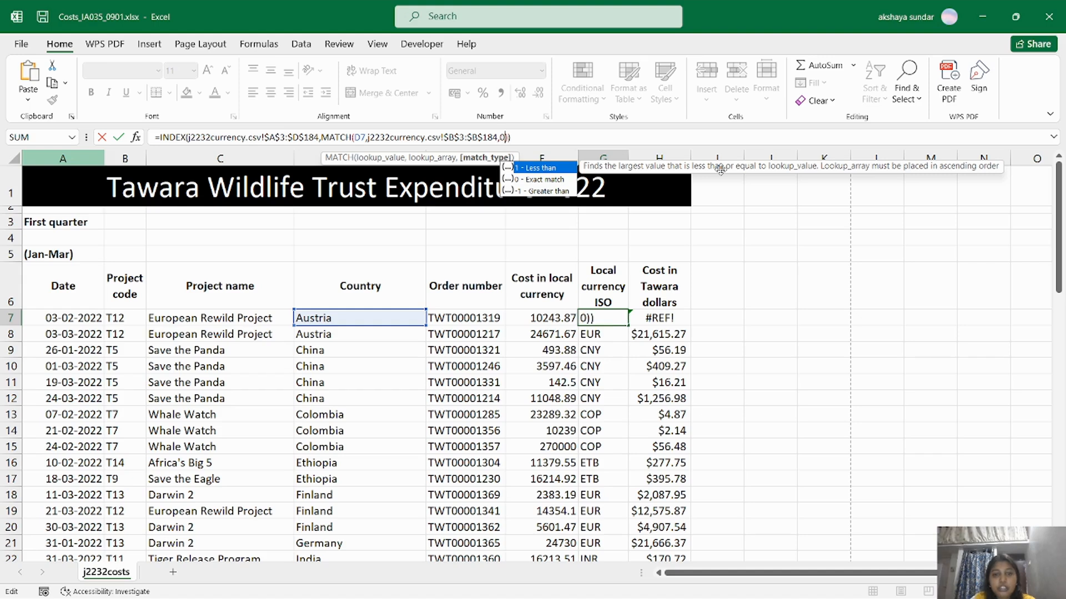
{"action": "type", "text": "),1"}
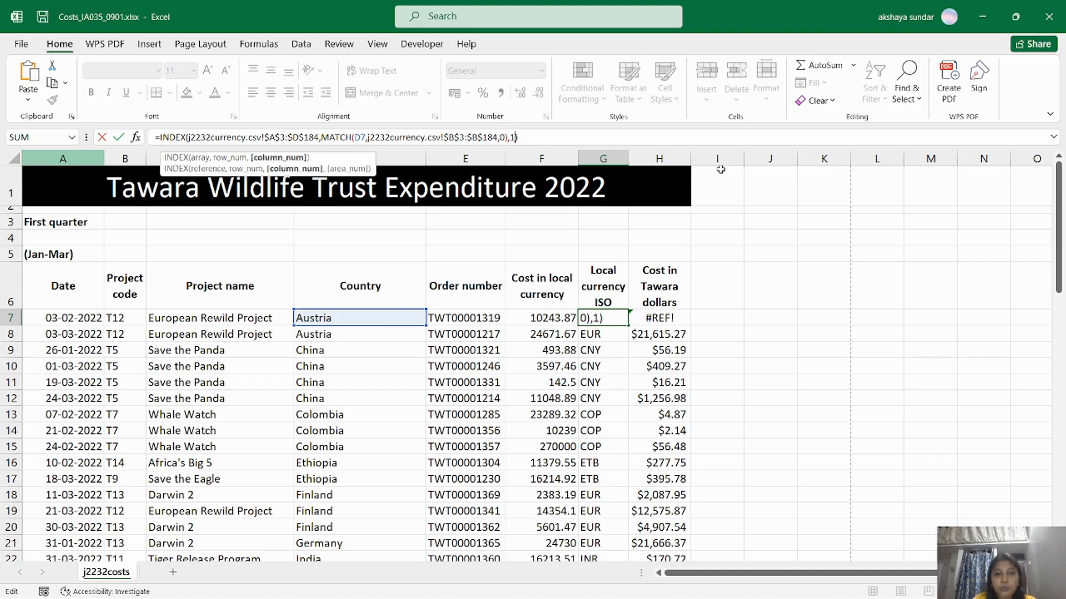
{"action": "key", "text": "Return"}
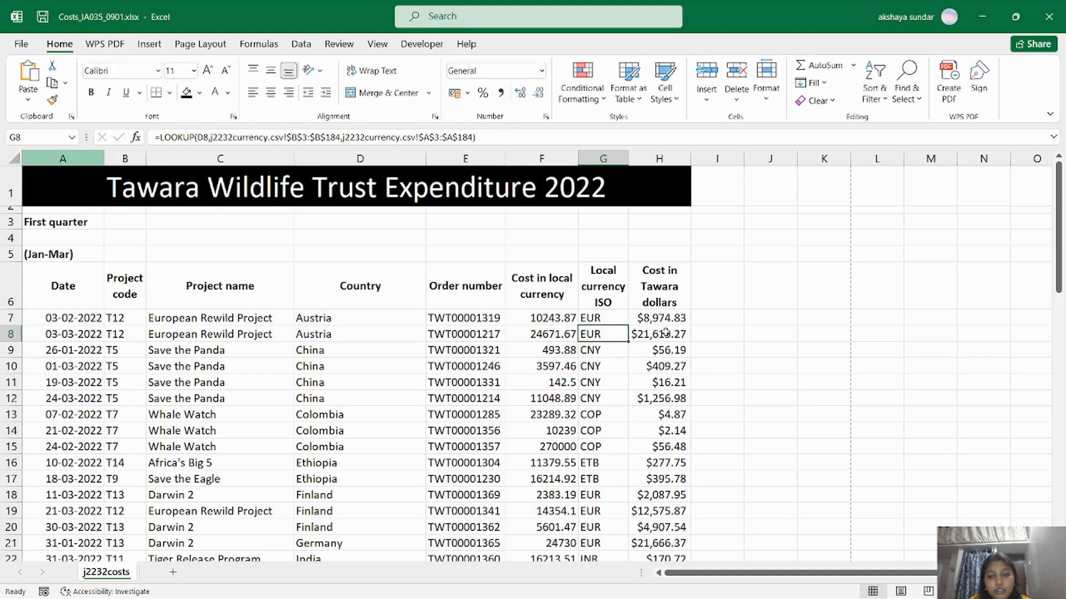
Compare G7 with G8's LOOKUP formula, then fill G7's INDEX/MATCH down to G70.
{"action": "left_click", "coordinate": [618, 321]}
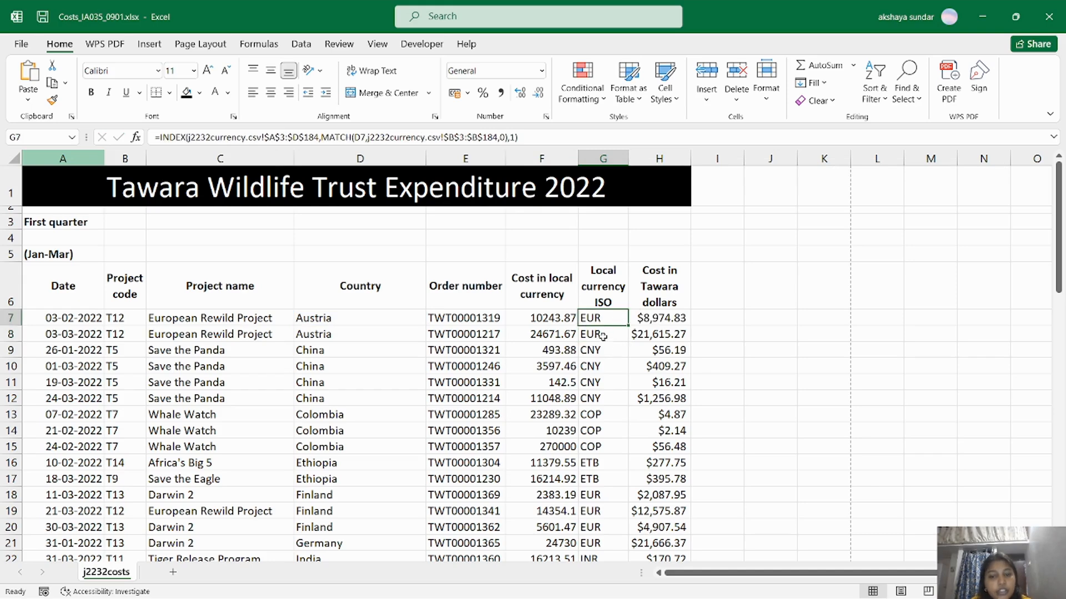
{"action": "left_click", "coordinate": [603, 335]}
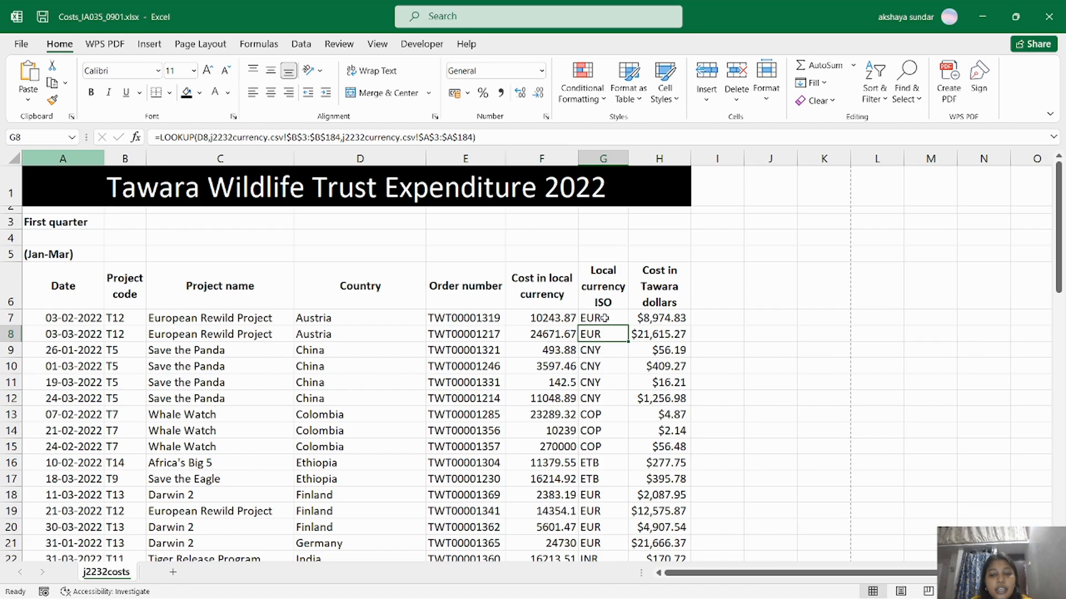
{"action": "left_click", "coordinate": [604, 318]}
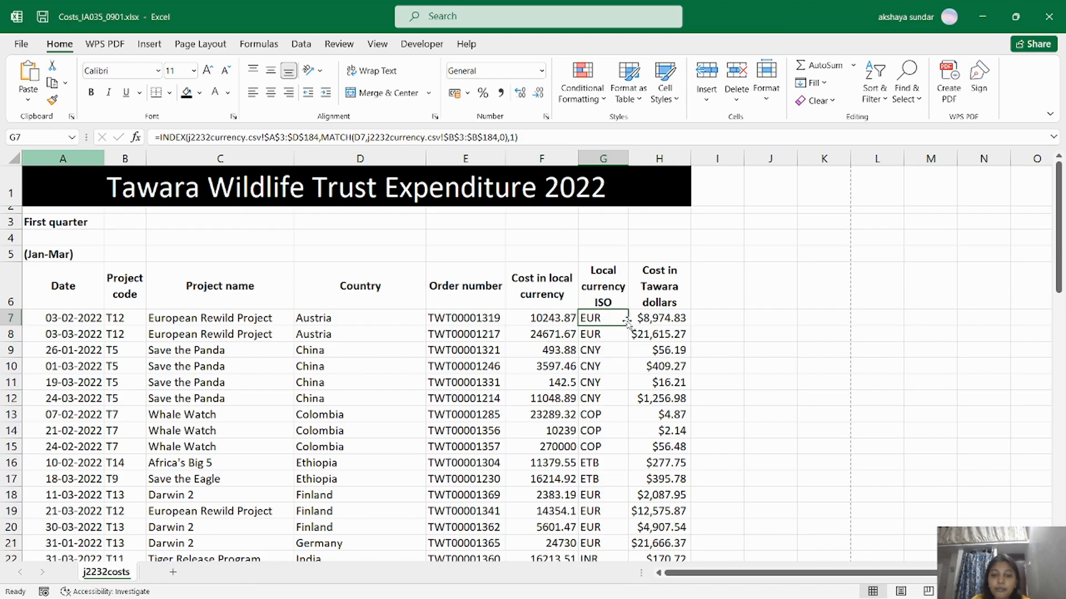
{"action": "left_click_drag", "start_coordinate": [628, 323], "coordinate": [628, 575]}
{"action": "left_click_drag", "start_coordinate": [629, 535], "coordinate": [629, 536]}
{"action": "scroll", "coordinate": [686, 455], "scroll_direction": "up", "scroll_amount": 15}
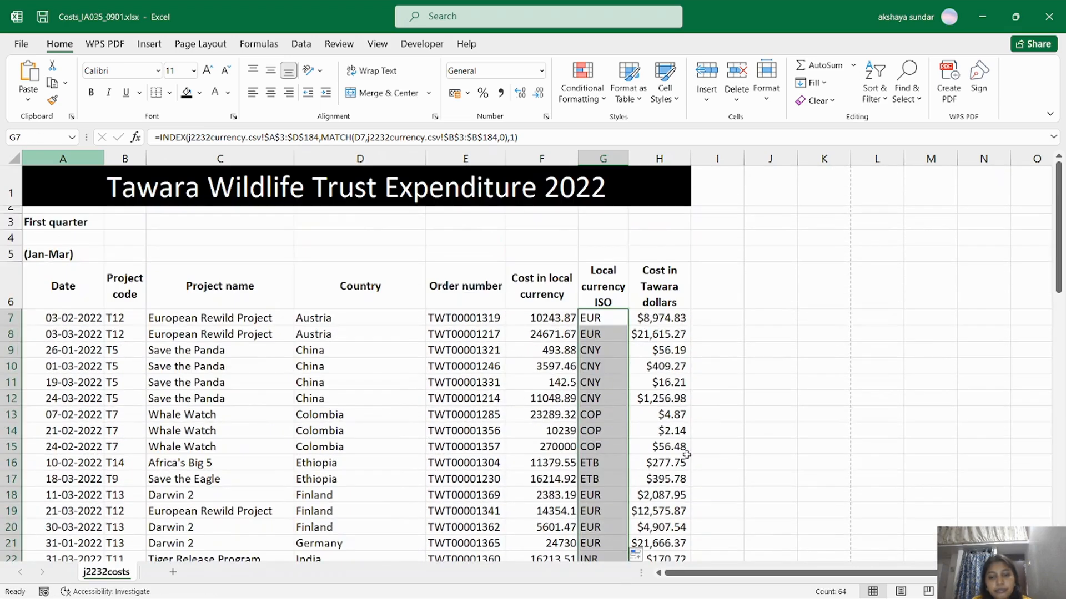